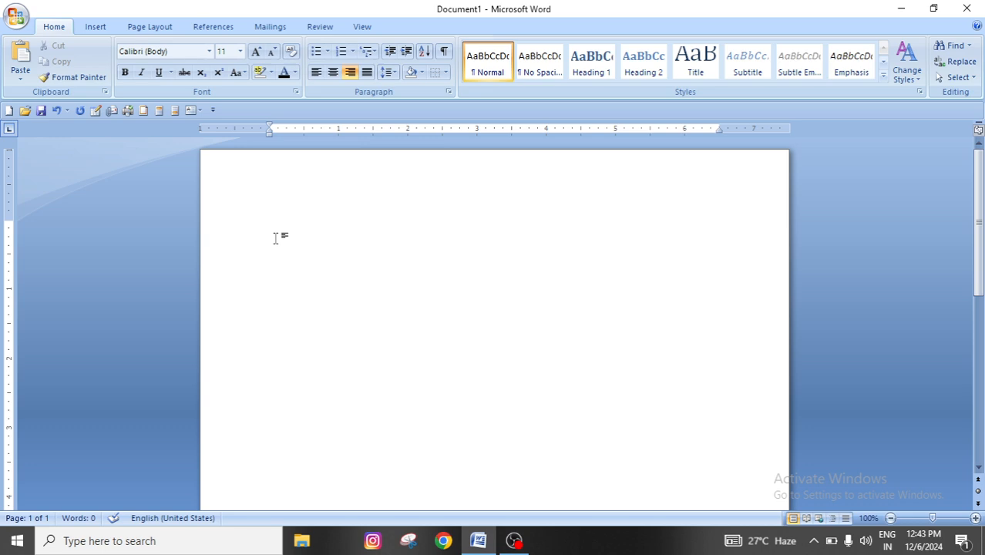
# - Left-align the empty line and generate three sample paragraphs with =rand()
pyautogui.press('BackSpace')
pyautogui.press('BackSpace')
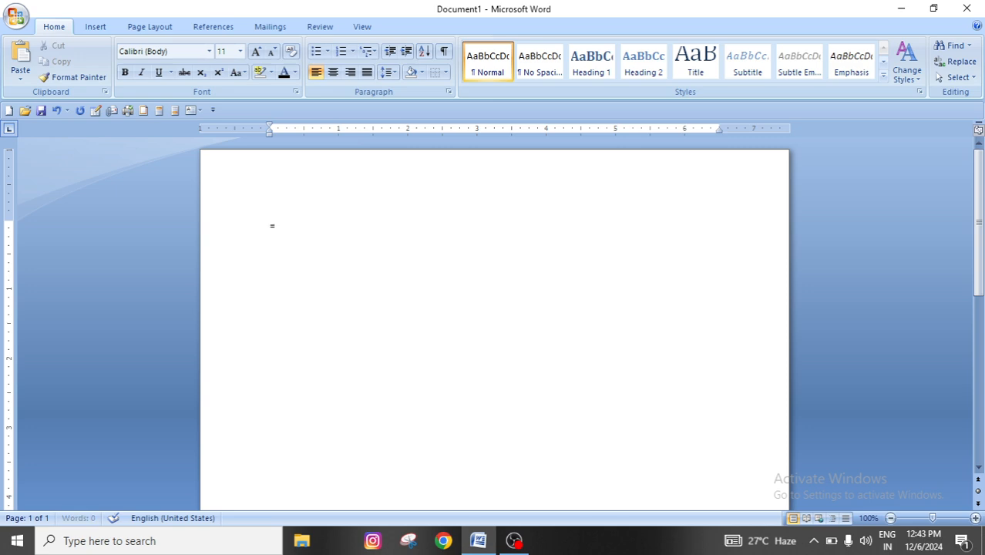
pyautogui.write('=rand()')
pyautogui.press('Return')
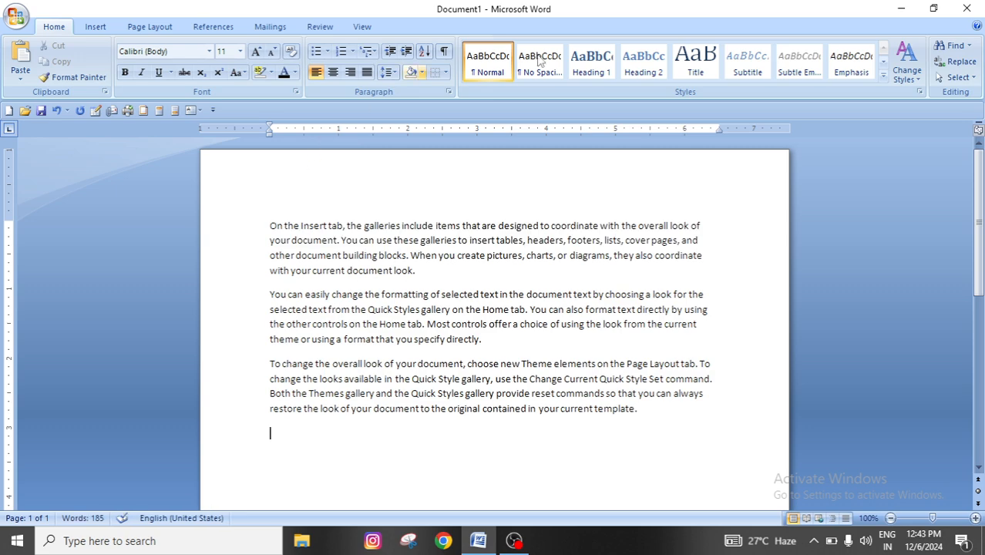
# - Select the first paragraph and show the paragraph marks and other hidden formatting symbols
pyautogui.click(976, 521)
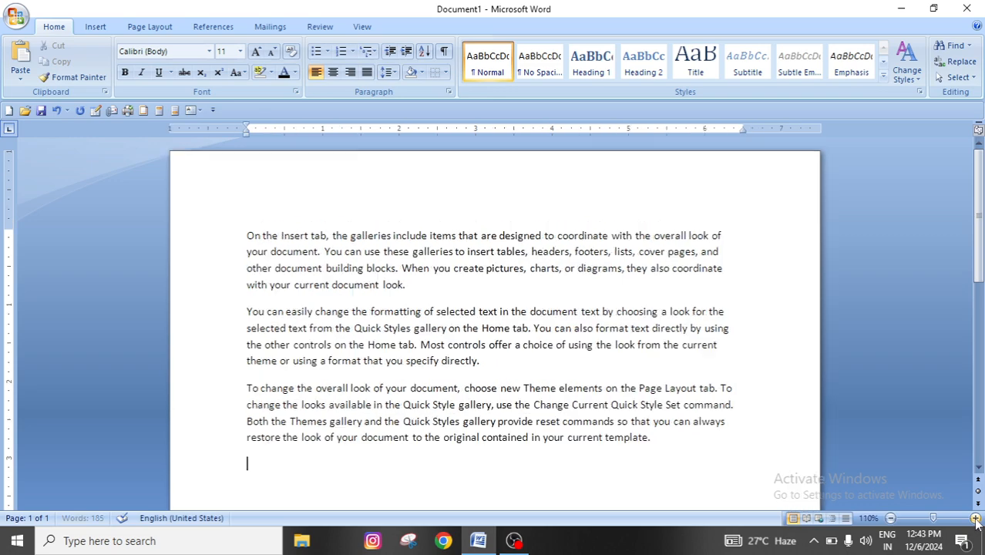
pyautogui.click(975, 521)
pyautogui.click(976, 521)
pyautogui.click(975, 521)
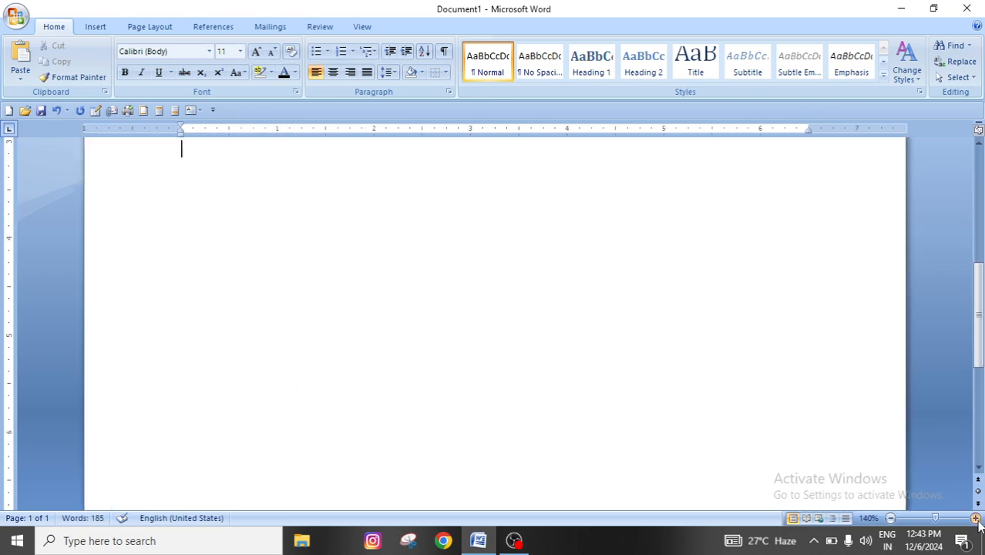
pyautogui.click(975, 521)
pyautogui.scroll(10, 490, 293)
pyautogui.scroll(-1, 490, 293)
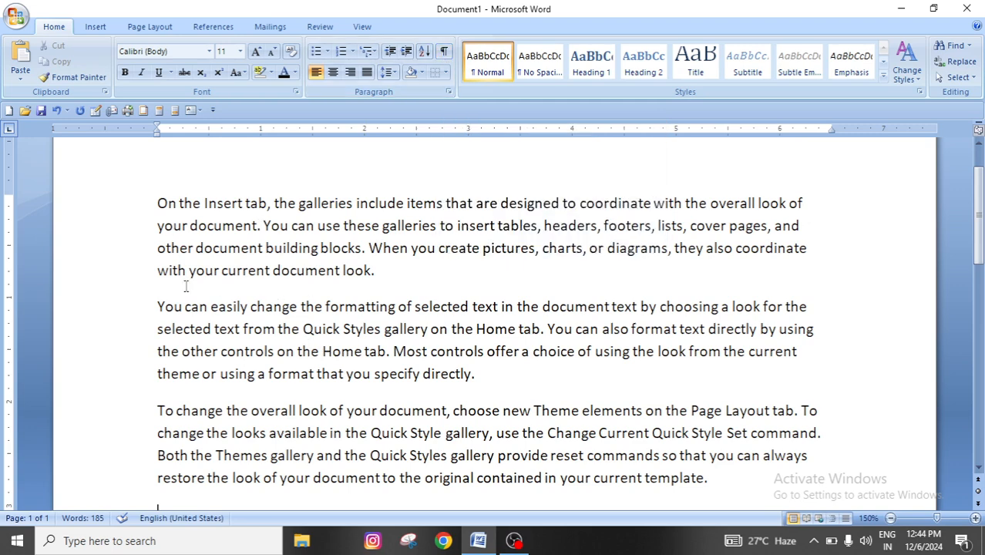
pyautogui.moveTo(157, 203); pyautogui.dragTo(383, 273)
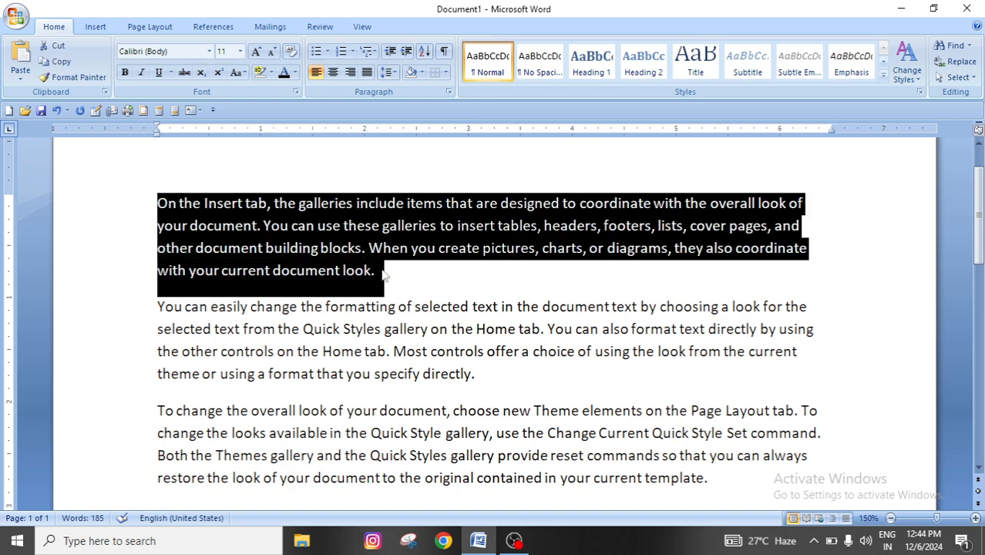
pyautogui.click(444, 52)
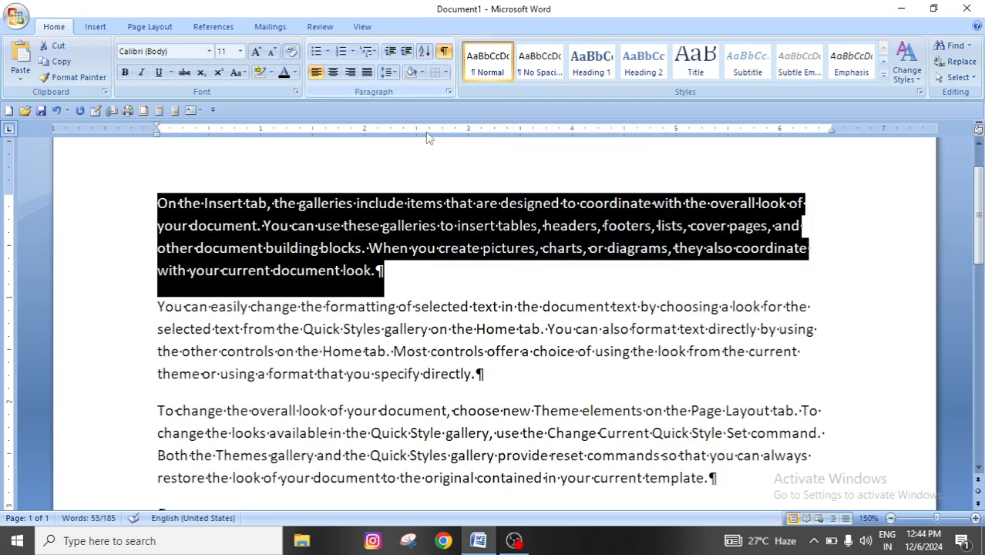
pyautogui.click(435, 308)
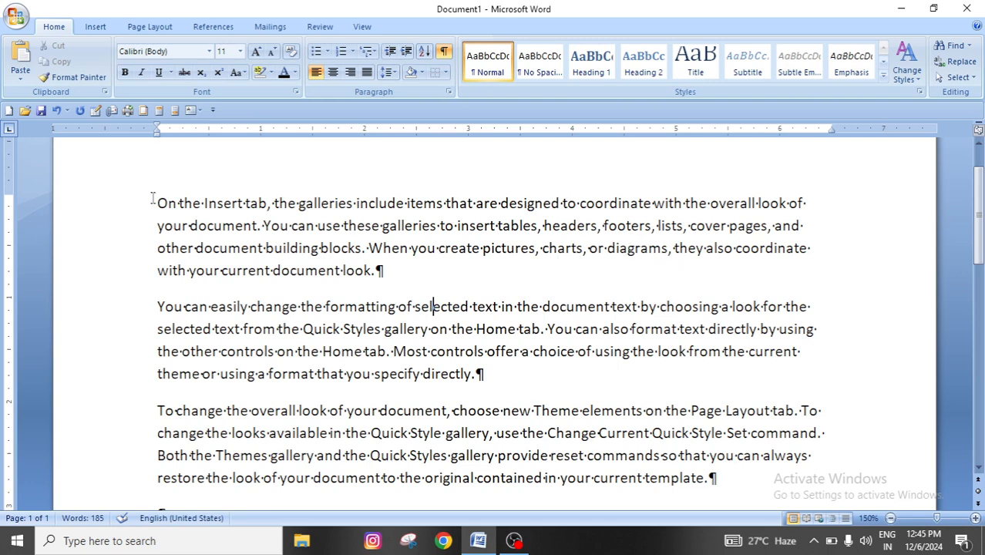
# - Select the first paragraph again and hide the formatting symbols
pyautogui.moveTo(157, 202); pyautogui.dragTo(411, 270)
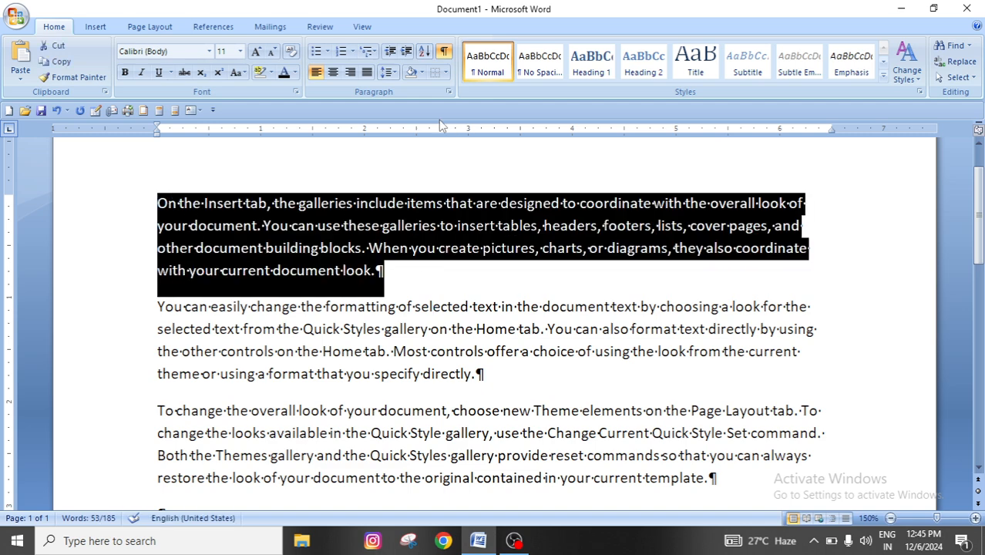
pyautogui.click(445, 51)
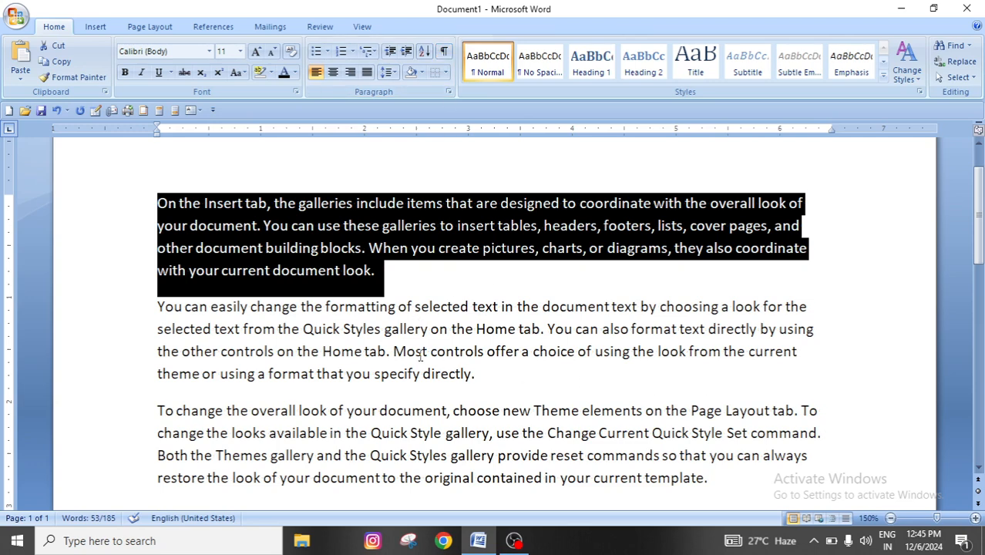
pyautogui.click(491, 393)
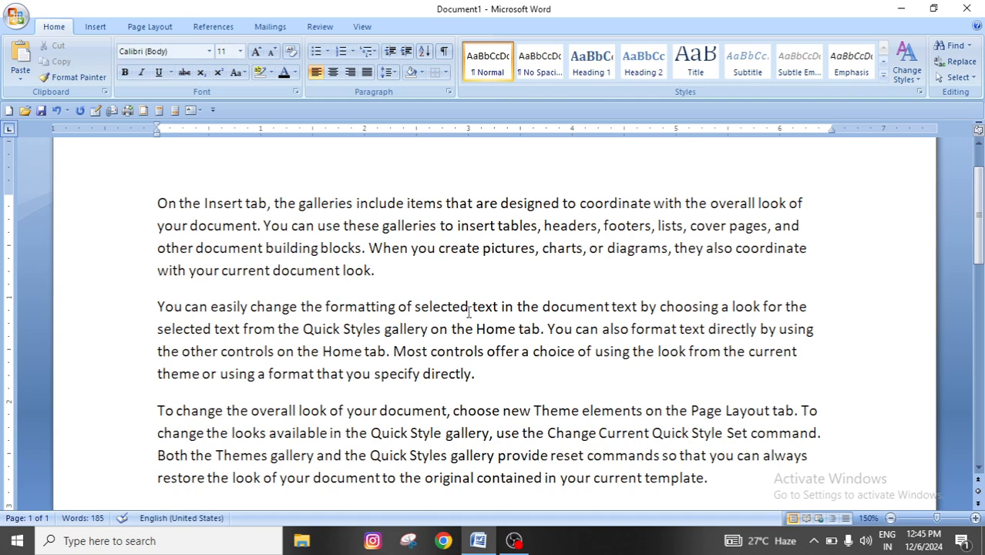
# - Apply a bottom border to the second paragraph
pyautogui.click(446, 72)
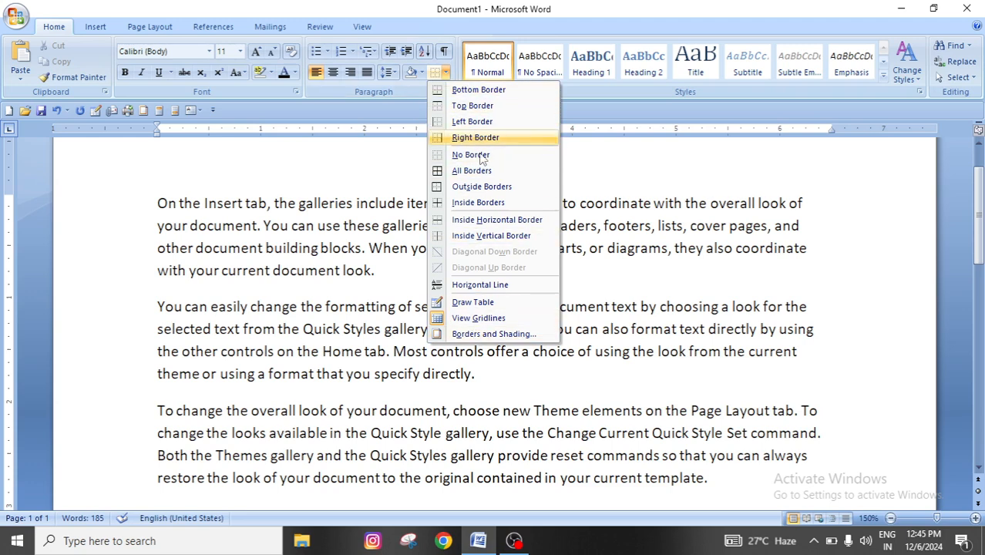
pyautogui.click(303, 351)
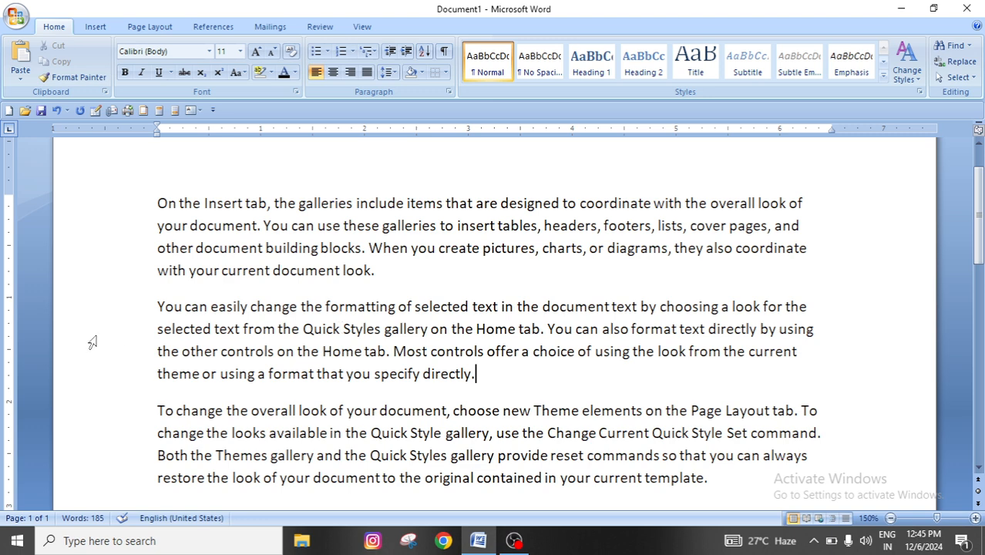
pyautogui.moveTo(158, 308); pyautogui.dragTo(536, 375)
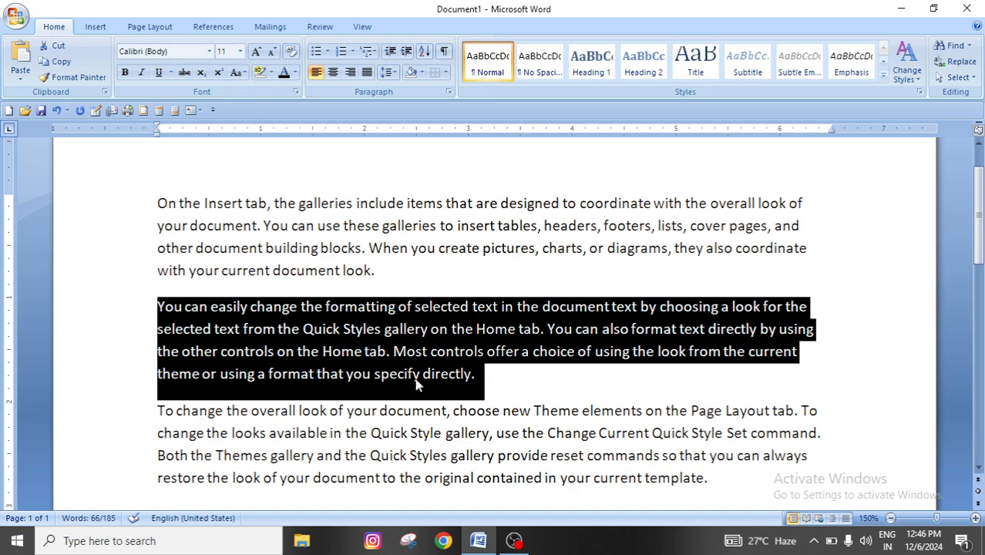
pyautogui.click(446, 73)
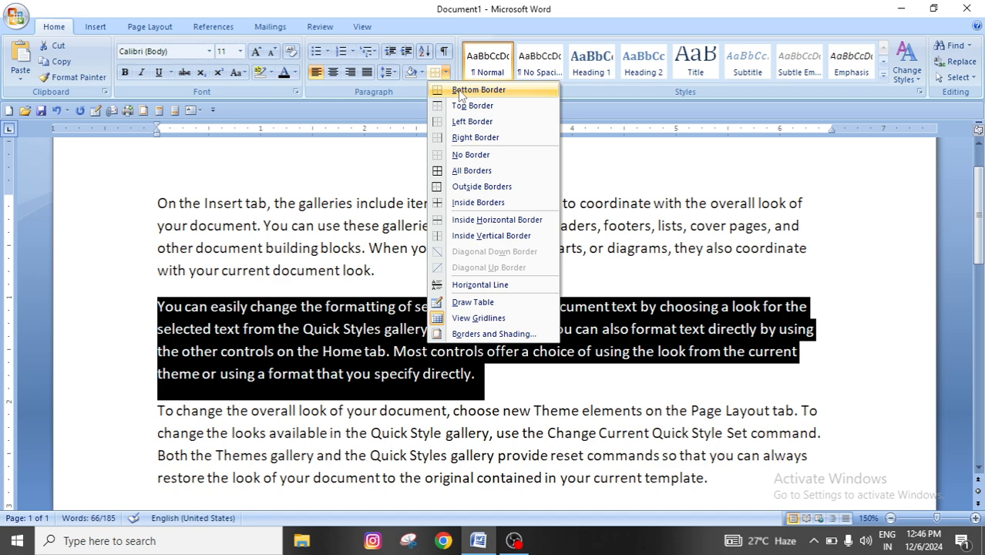
pyautogui.click(487, 90)
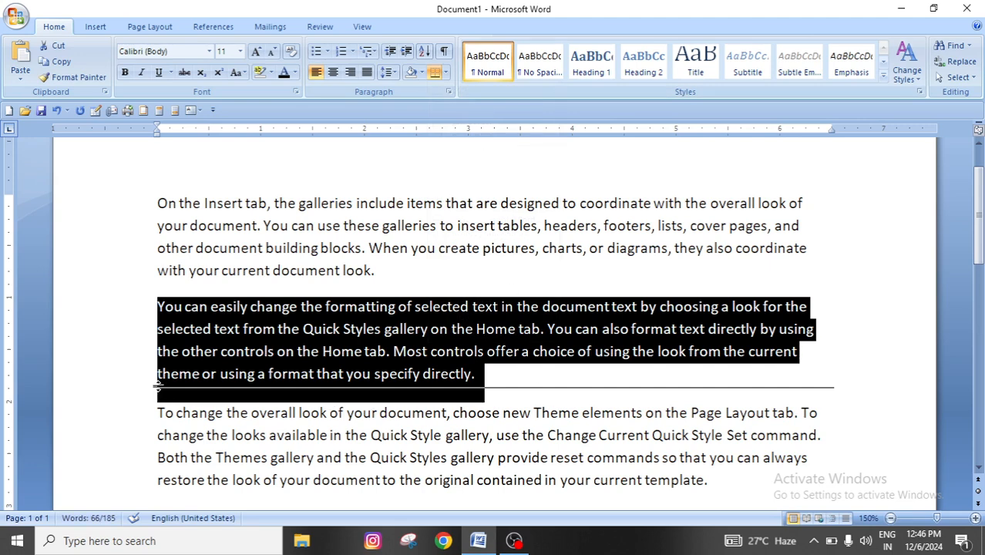
pyautogui.click(579, 410)
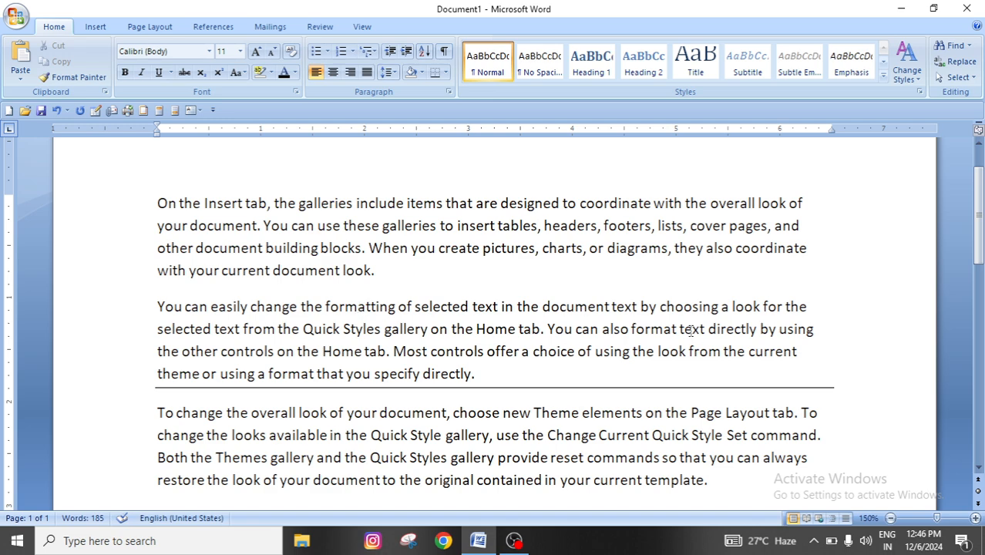
# - Remove the bottom border from the second paragraph and apply it again
pyautogui.click(313, 328)
pyautogui.click(152, 307)
pyautogui.moveTo(152, 307); pyautogui.dragTo(509, 372)
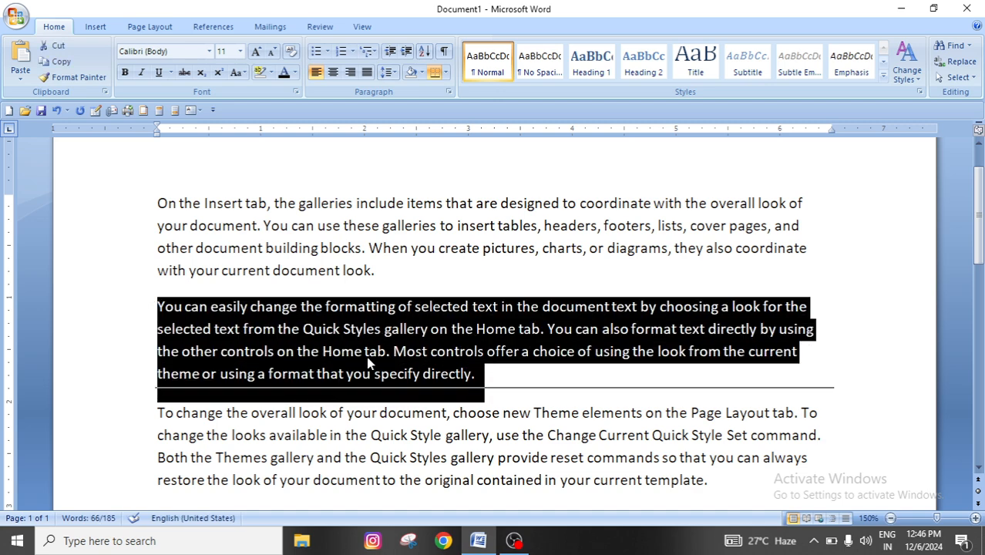
pyautogui.click(447, 73)
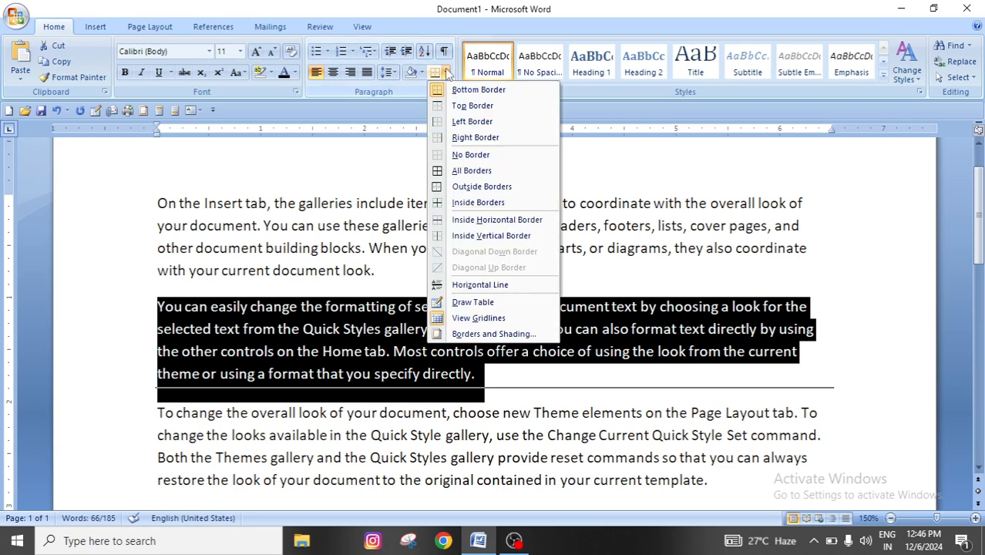
pyautogui.click(478, 90)
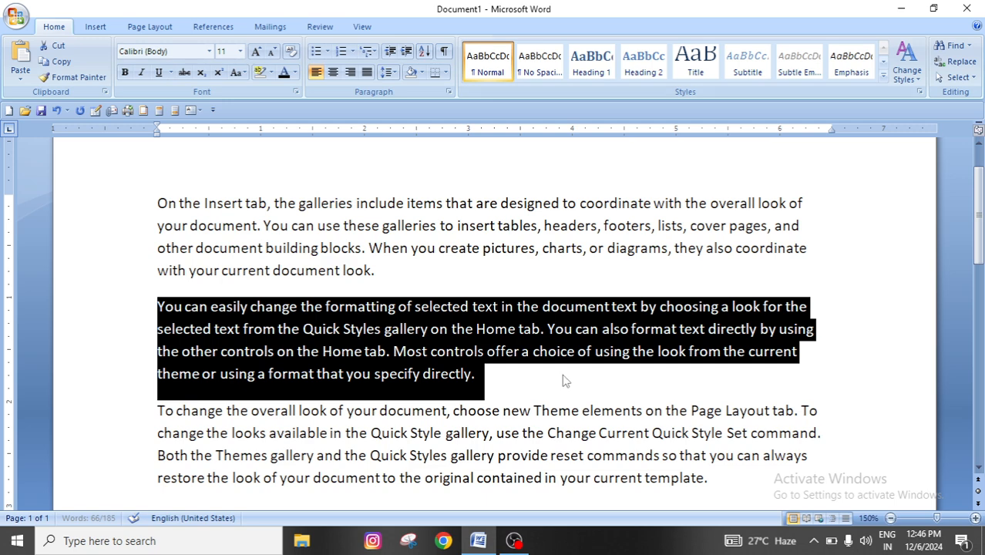
pyautogui.click(447, 73)
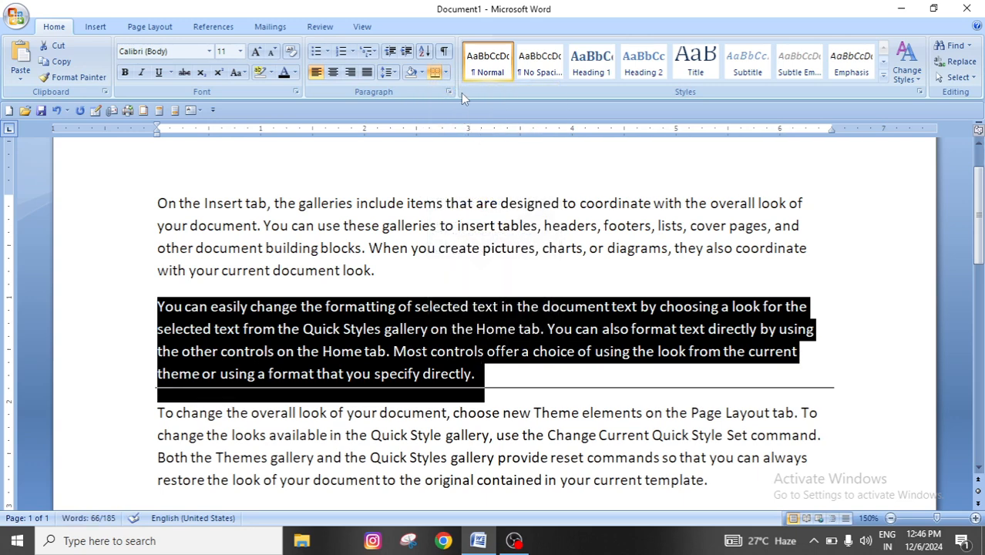
# - Add a top border to the second paragraph
pyautogui.click(446, 72)
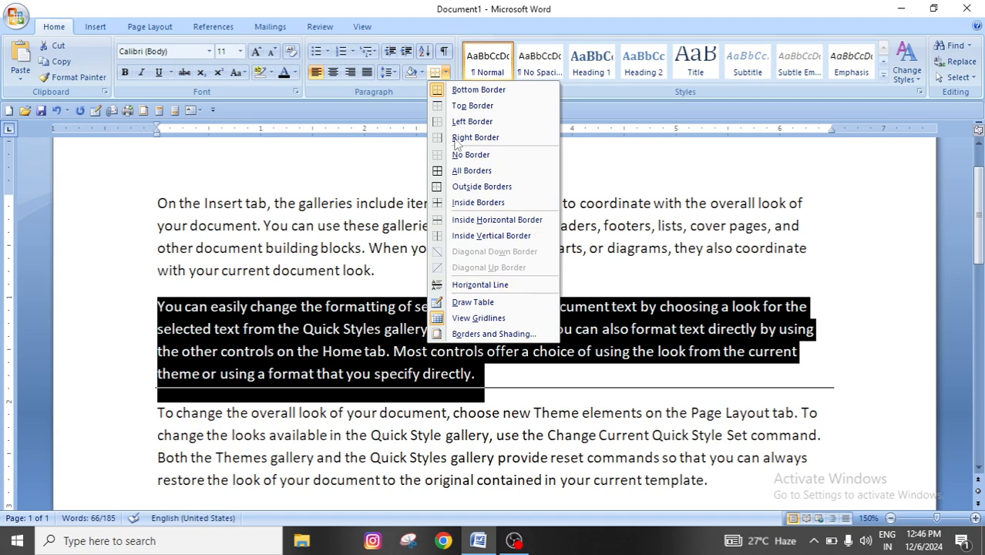
pyautogui.click(475, 109)
pyautogui.click(239, 376)
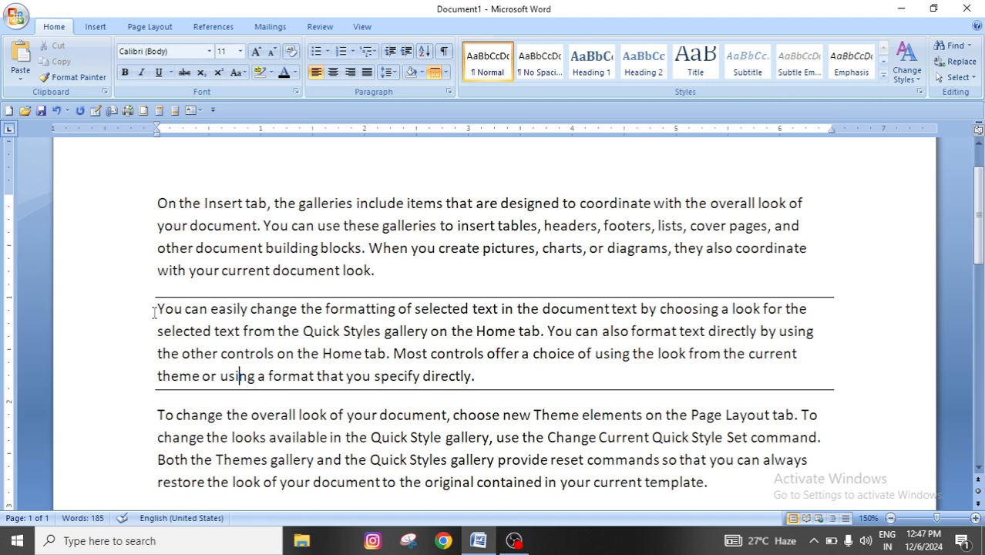
# - Add left and right borders to the second paragraph so it is fully boxed
pyautogui.moveTo(157, 307); pyautogui.dragTo(488, 376)
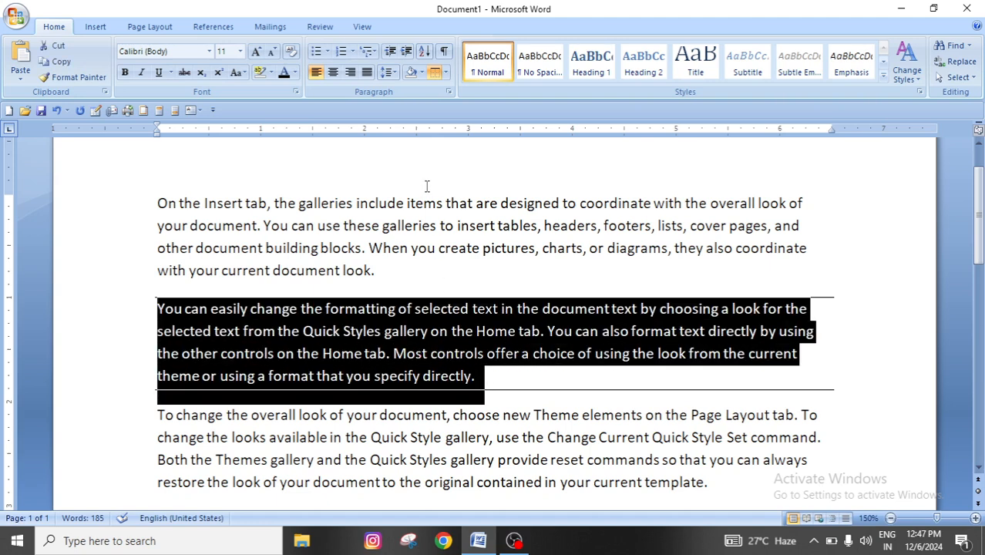
pyautogui.click(445, 73)
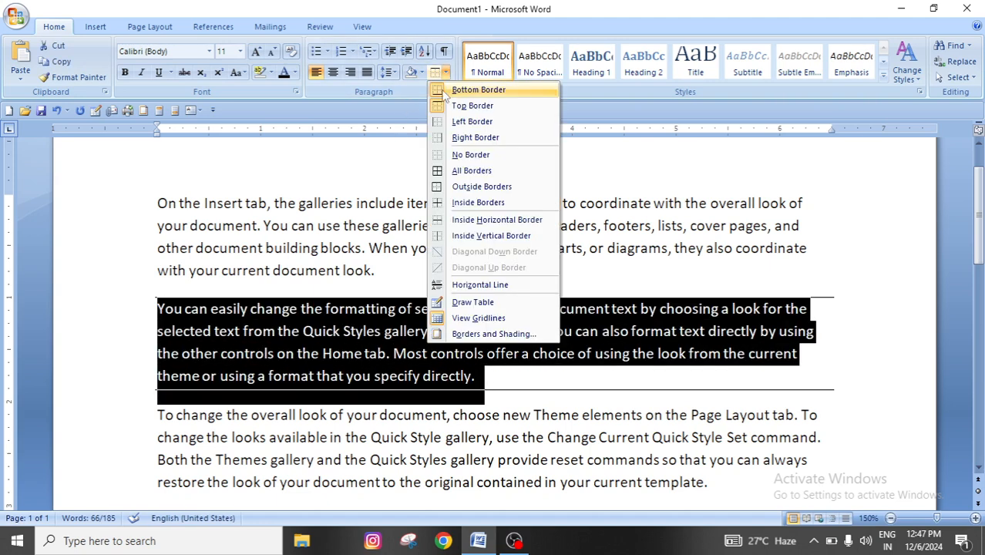
pyautogui.click(471, 122)
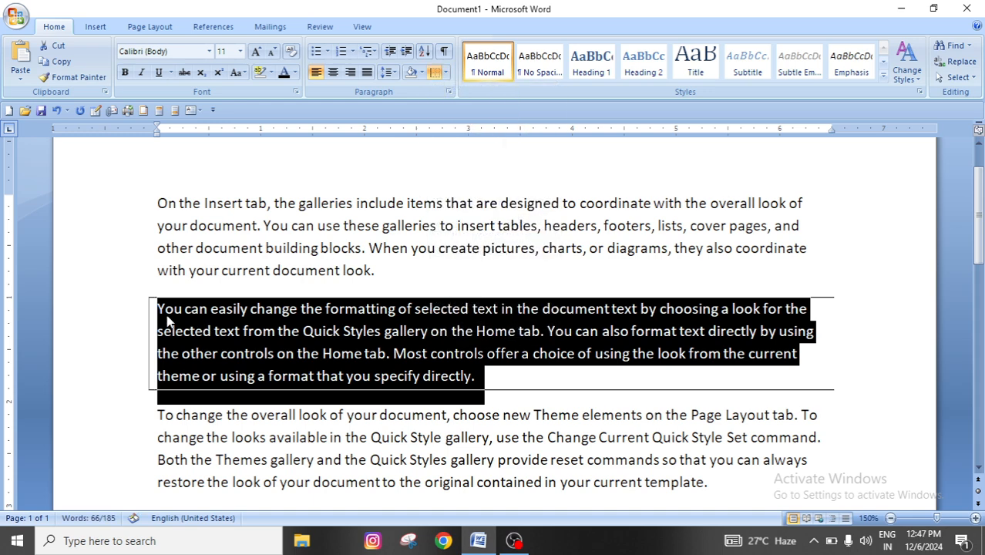
pyautogui.click(445, 73)
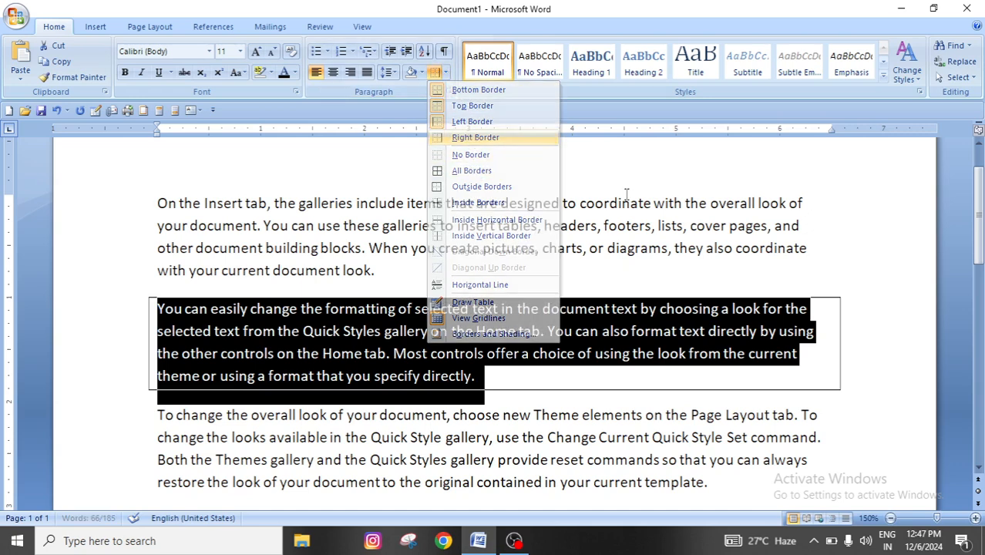
pyautogui.click(472, 138)
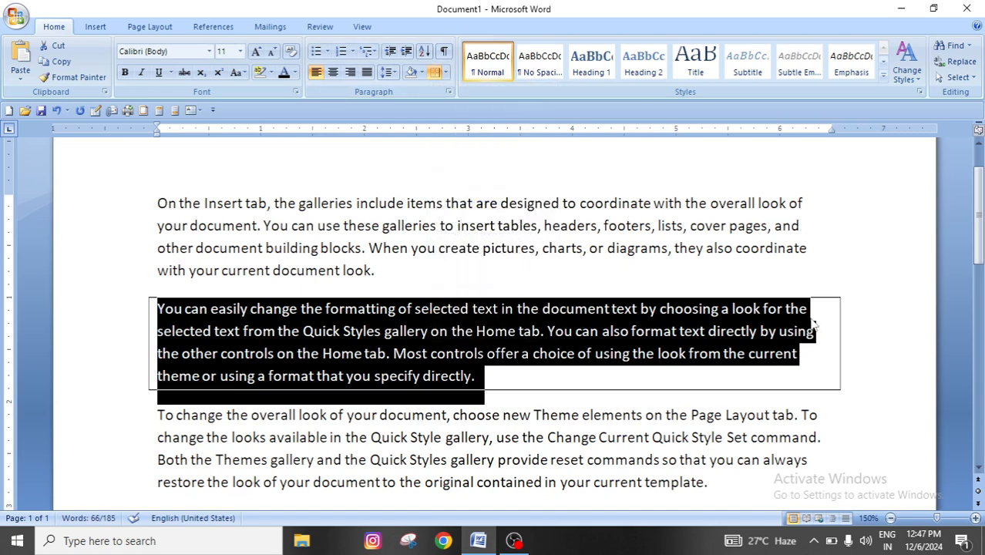
pyautogui.click(678, 397)
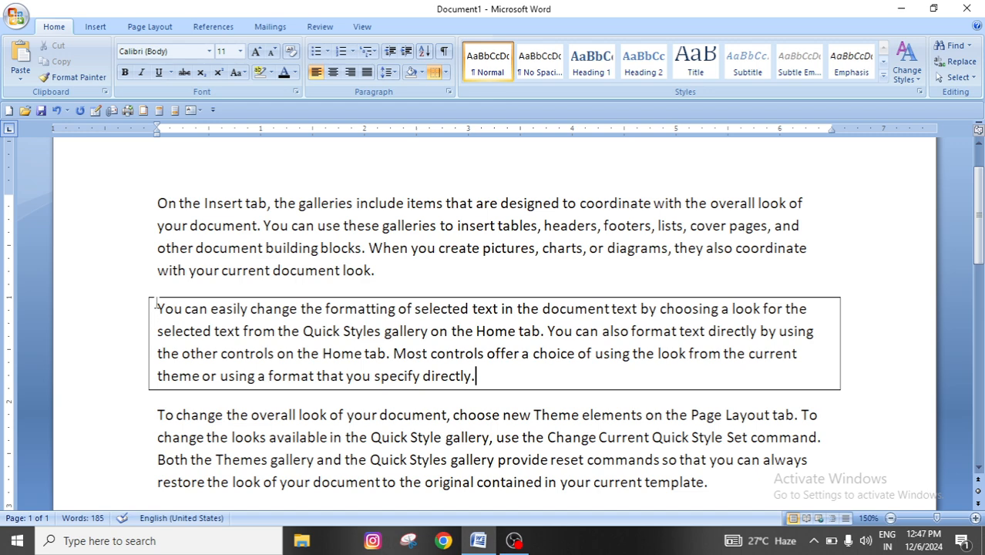
# - Remove the left and right borders from the second paragraph, keeping its top and bottom borders
pyautogui.moveTo(156, 303); pyautogui.dragTo(509, 380)
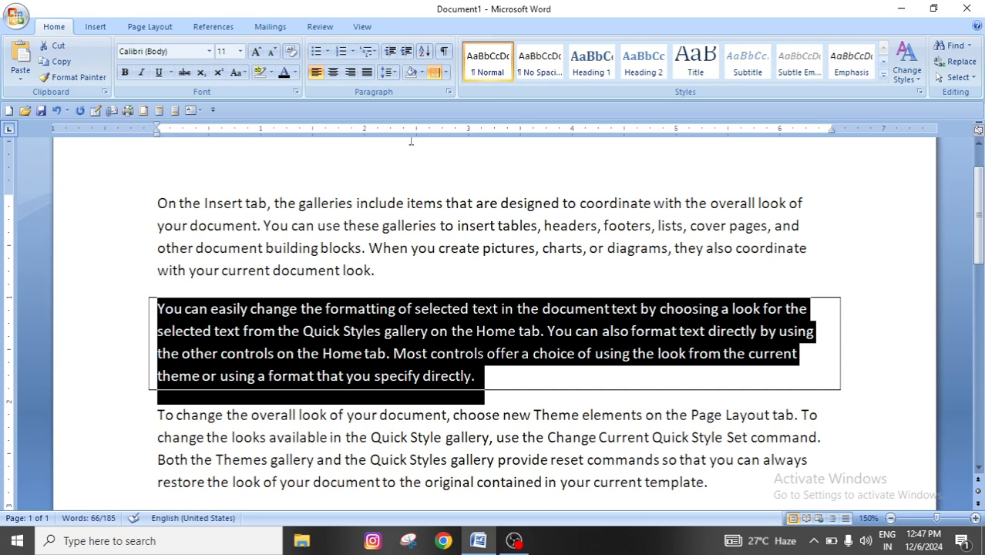
pyautogui.click(446, 72)
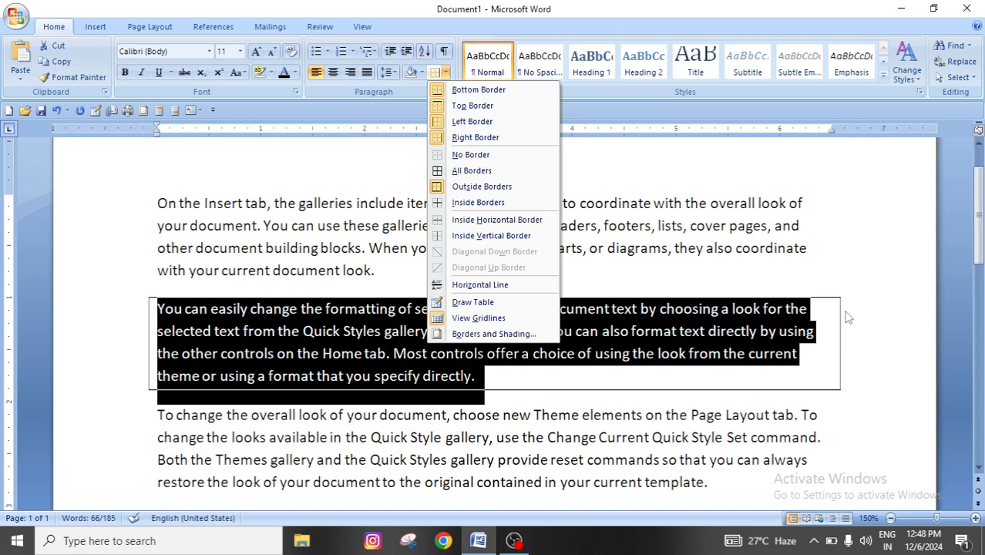
pyautogui.click(465, 121)
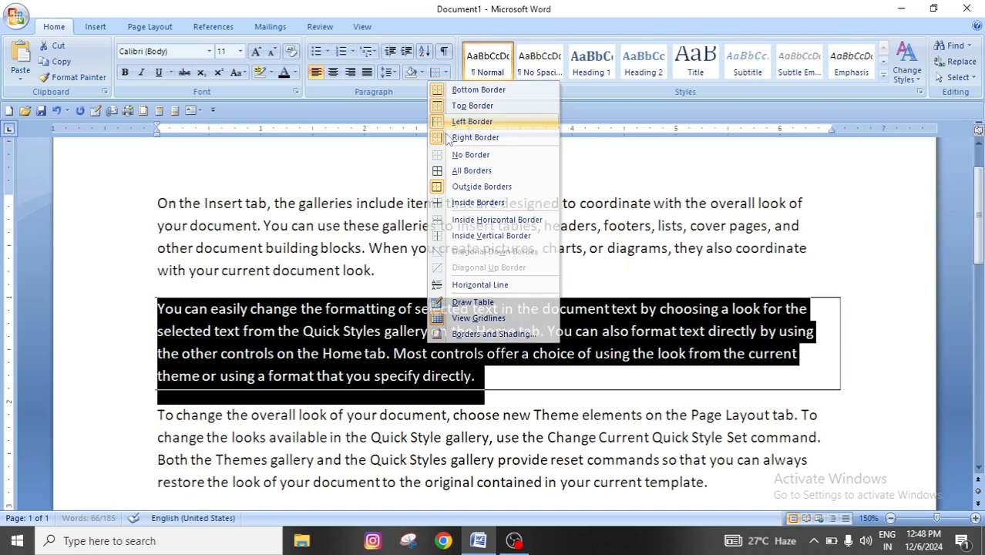
pyautogui.click(445, 73)
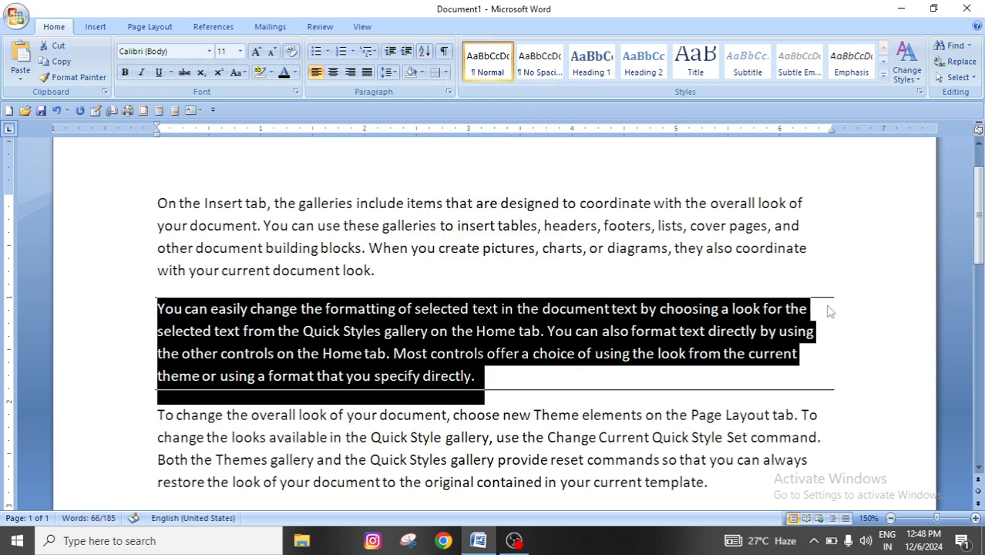
pyautogui.click(701, 420)
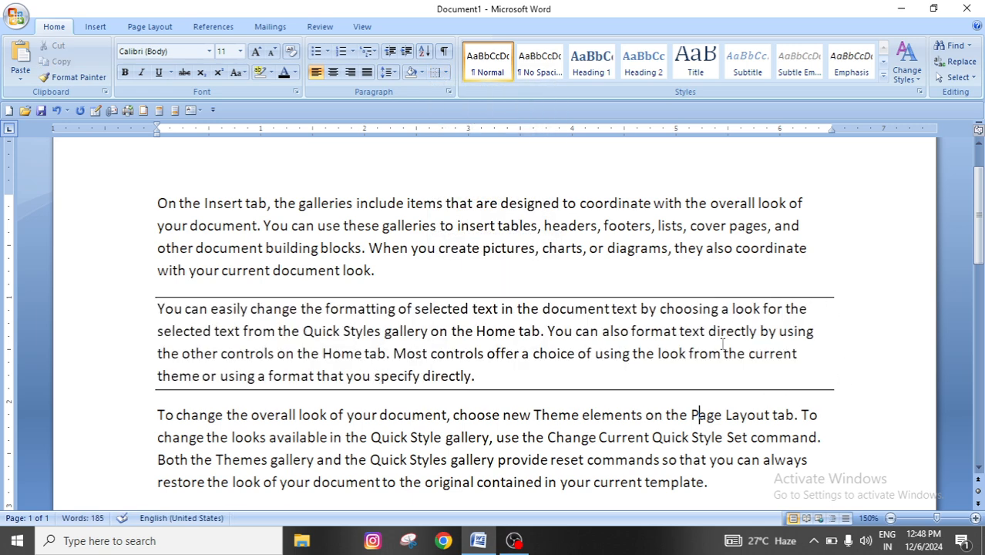
# - Add left and right borders to the second paragraph so that it is boxed on all four sides
pyautogui.moveTo(155, 307); pyautogui.dragTo(503, 377)
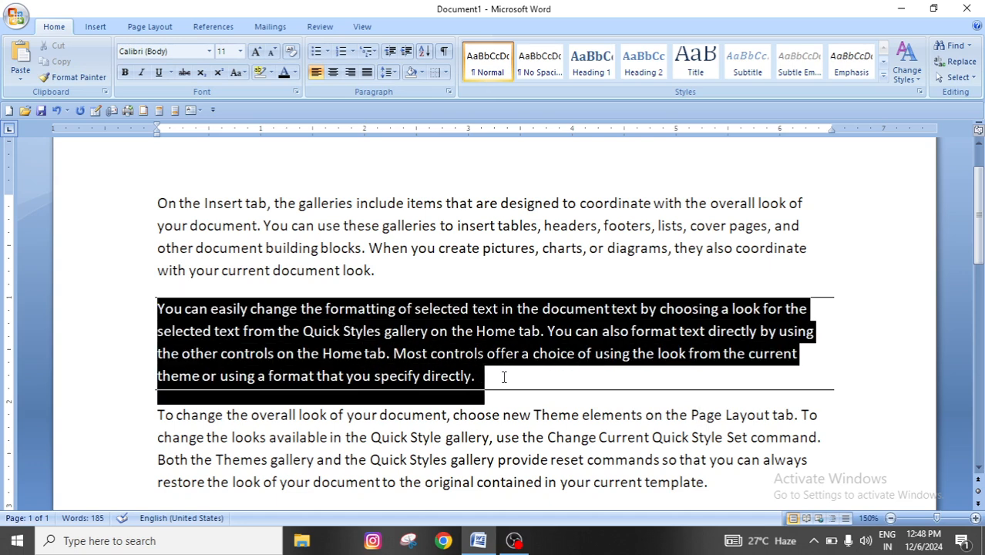
pyautogui.click(445, 73)
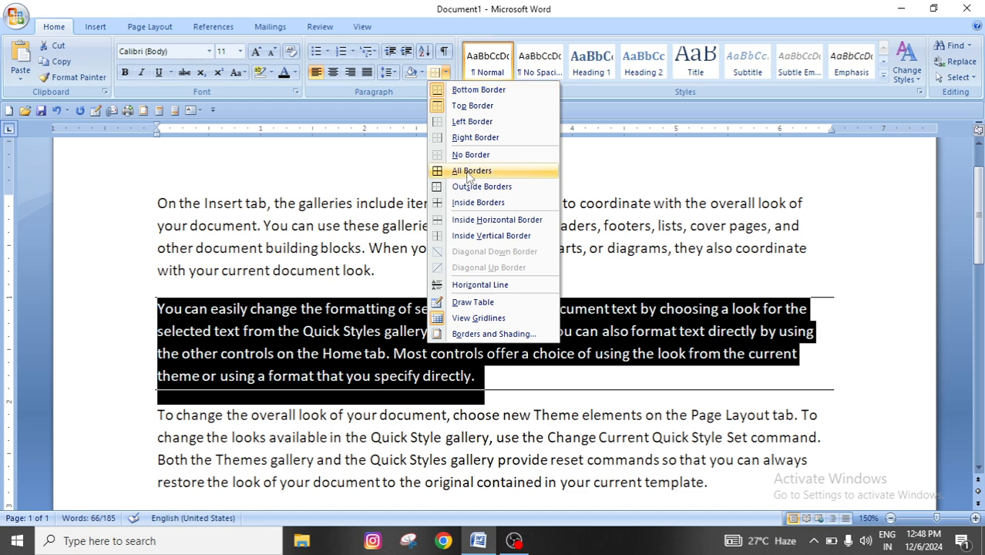
pyautogui.click(460, 124)
pyautogui.click(446, 73)
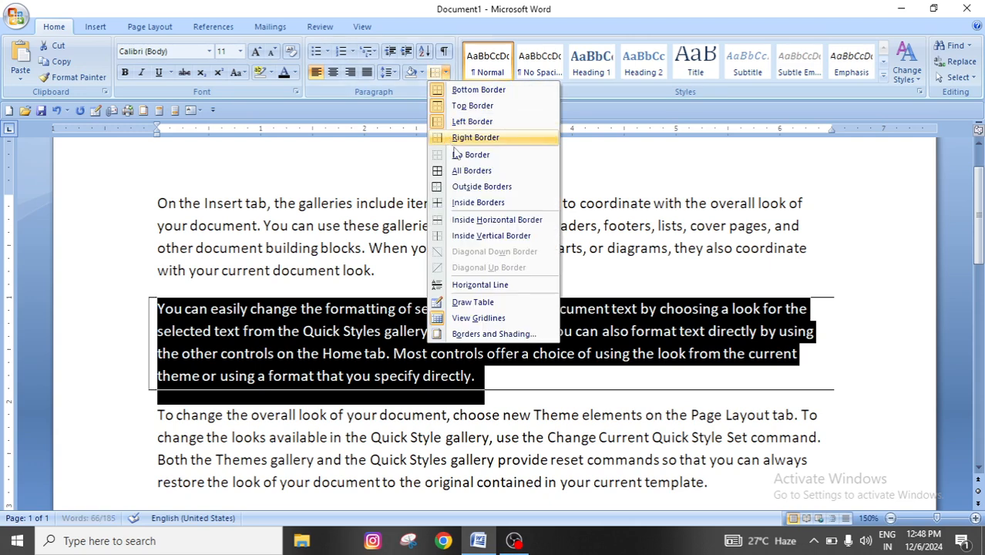
pyautogui.click(470, 138)
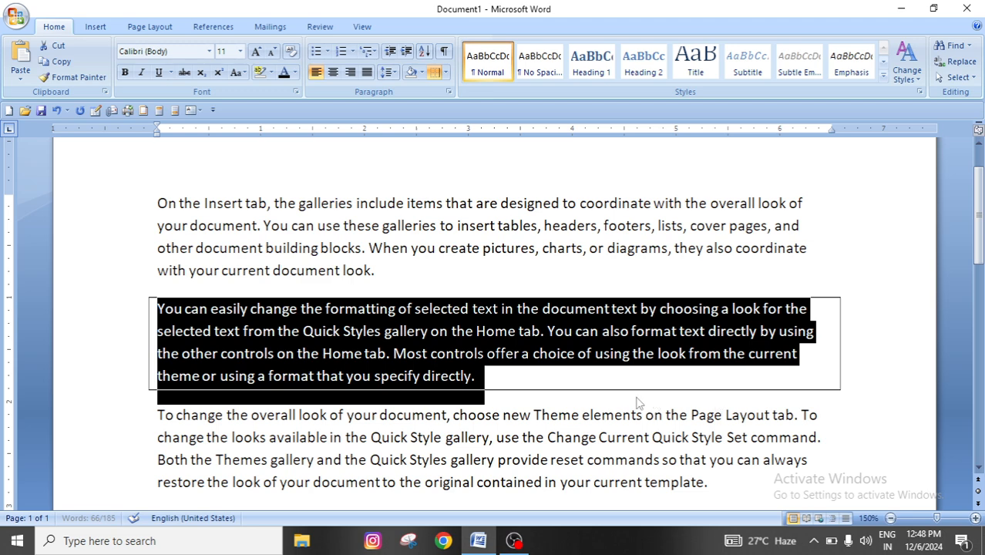
pyautogui.click(479, 376)
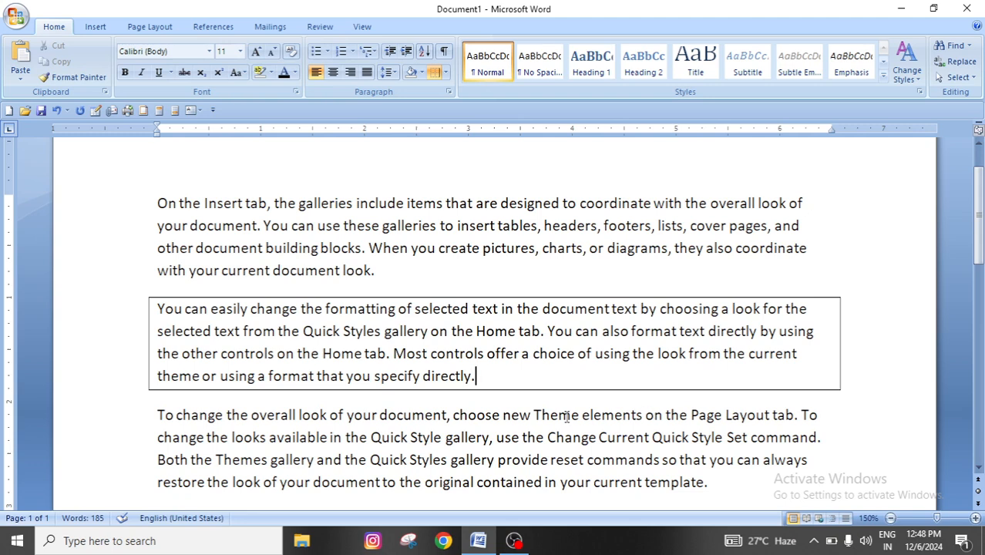
# - Remove all borders from the second paragraph with the No Border option
pyautogui.moveTo(157, 310); pyautogui.dragTo(539, 380)
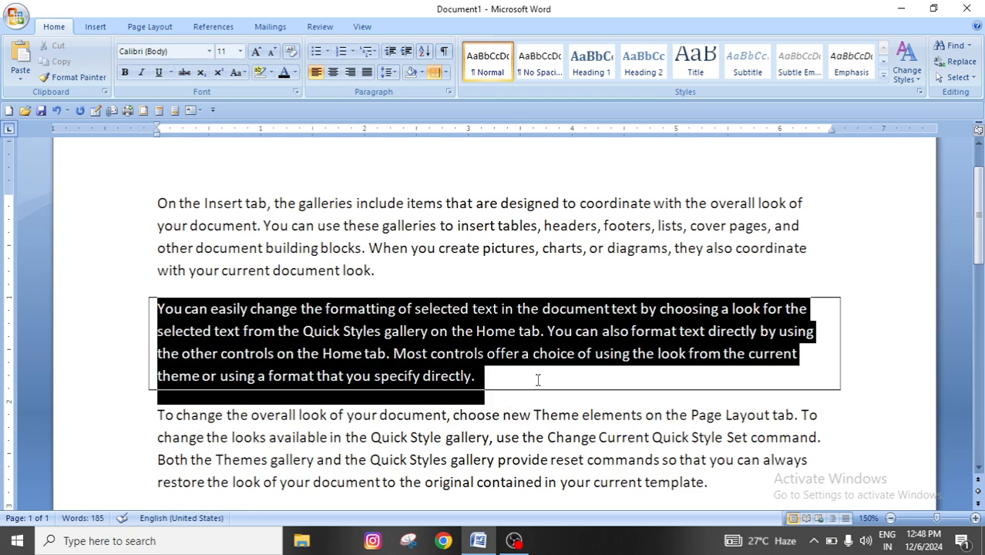
pyautogui.click(446, 73)
pyautogui.click(494, 156)
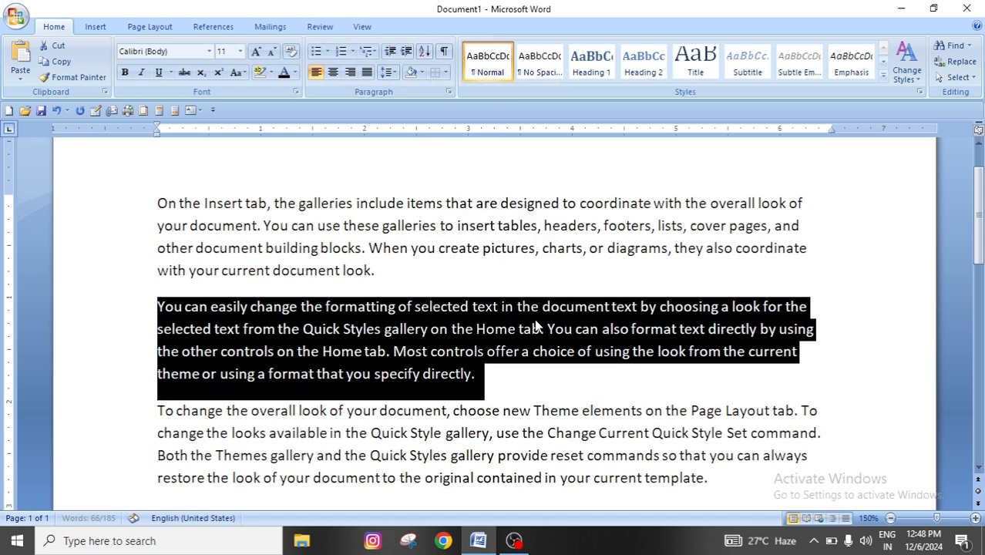
pyautogui.click(562, 371)
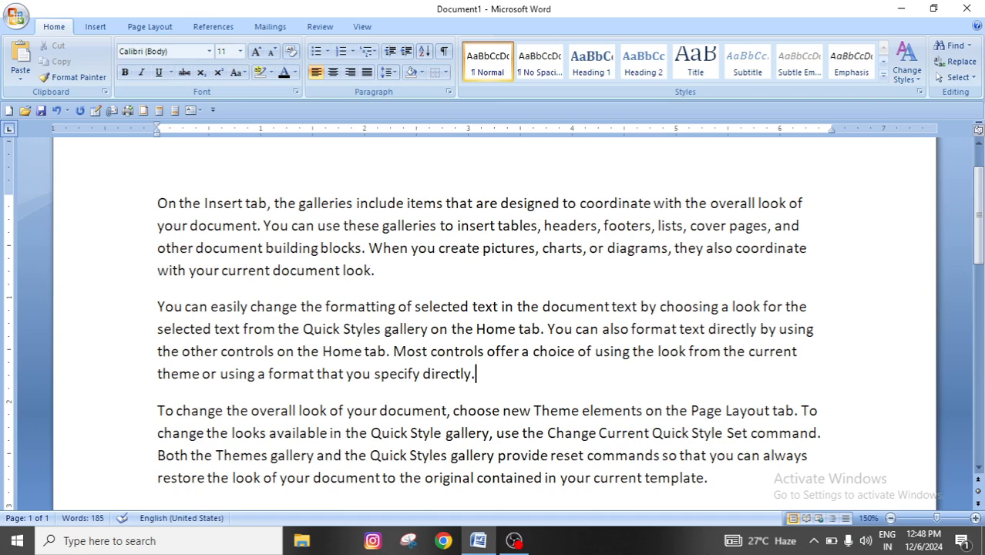
# - Apply the All Borders option to the whole second paragraph
pyautogui.click(446, 74)
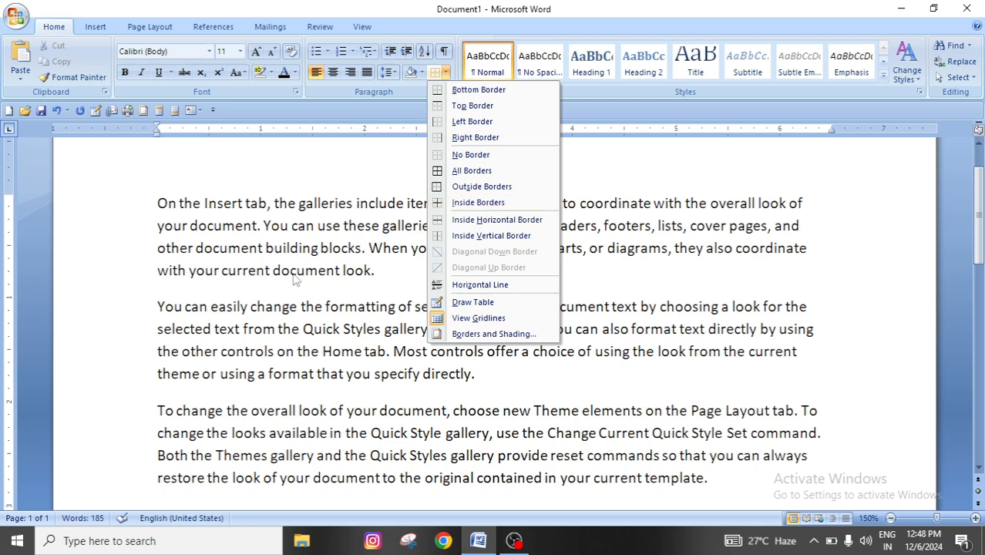
pyautogui.click(284, 344)
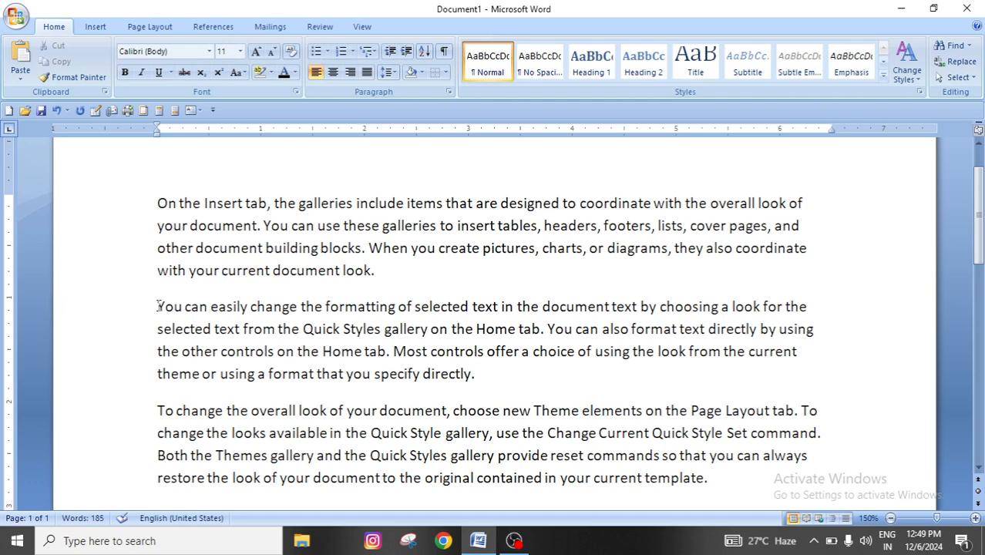
pyautogui.moveTo(158, 306); pyautogui.dragTo(501, 370)
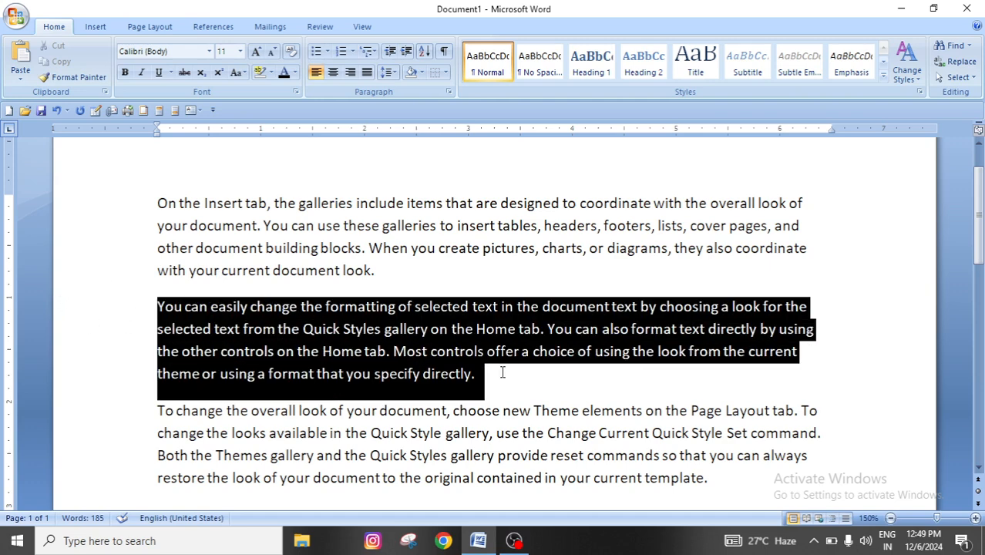
pyautogui.click(447, 72)
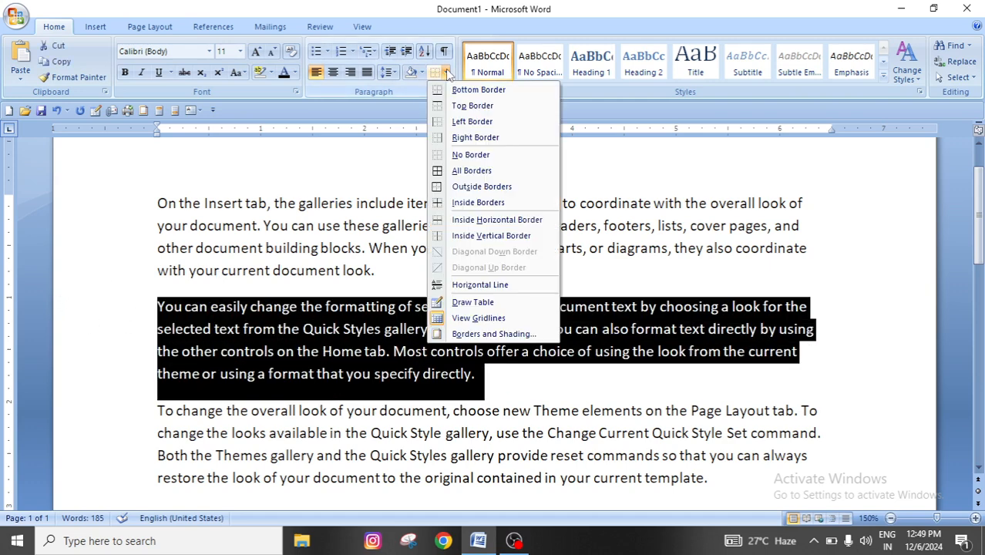
pyautogui.click(479, 172)
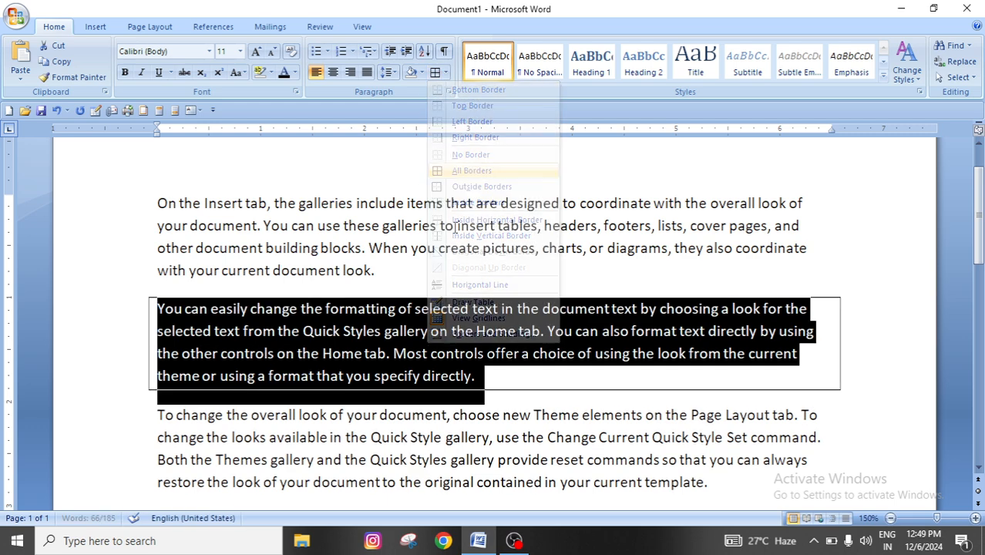
pyautogui.click(401, 376)
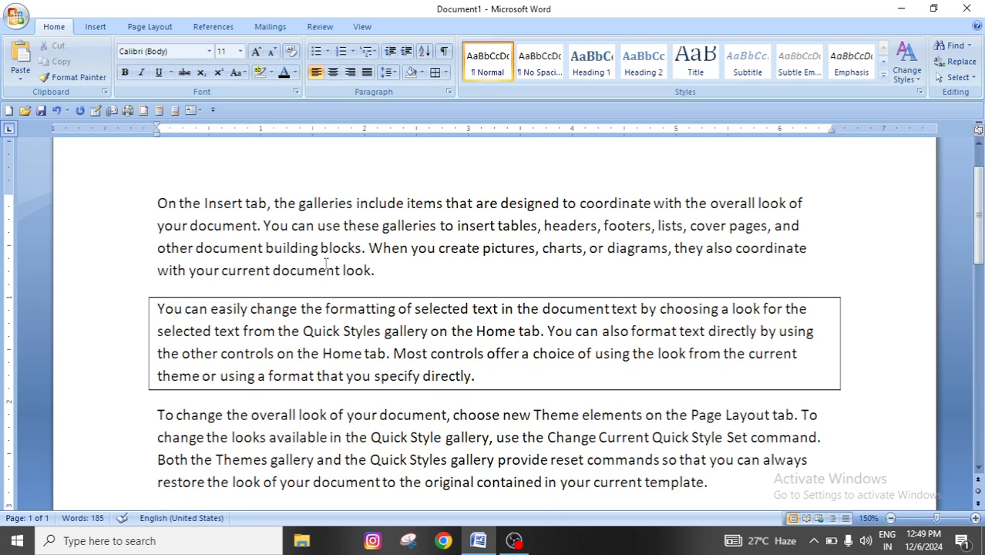
pyautogui.click(446, 73)
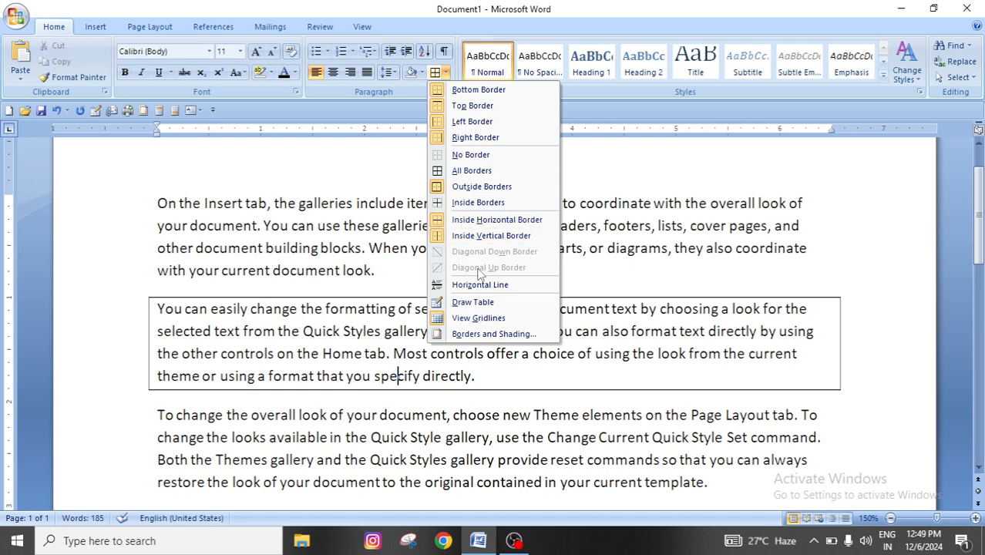
pyautogui.click(330, 269)
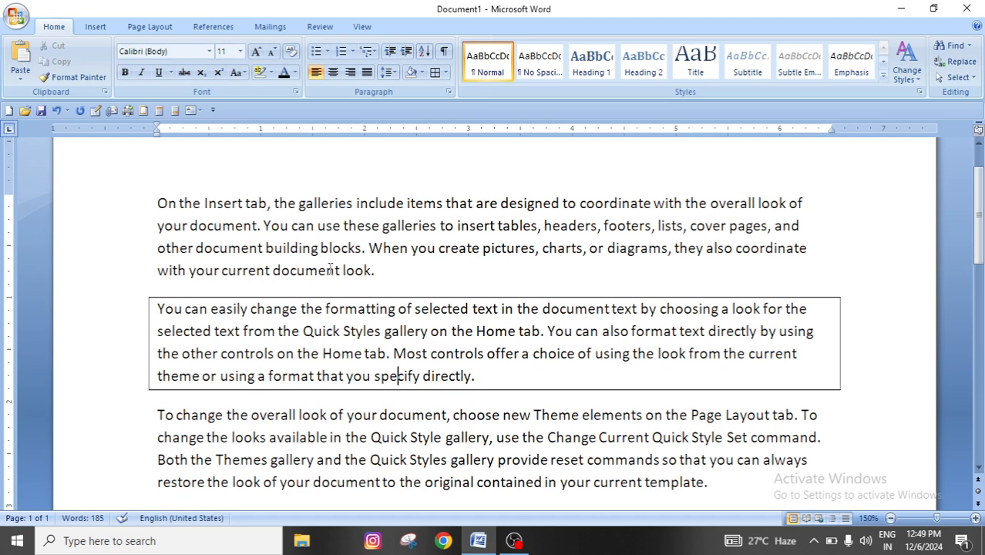
# - Delete all the sample text to leave the document blank
pyautogui.hotkey('ctrl', 'a')
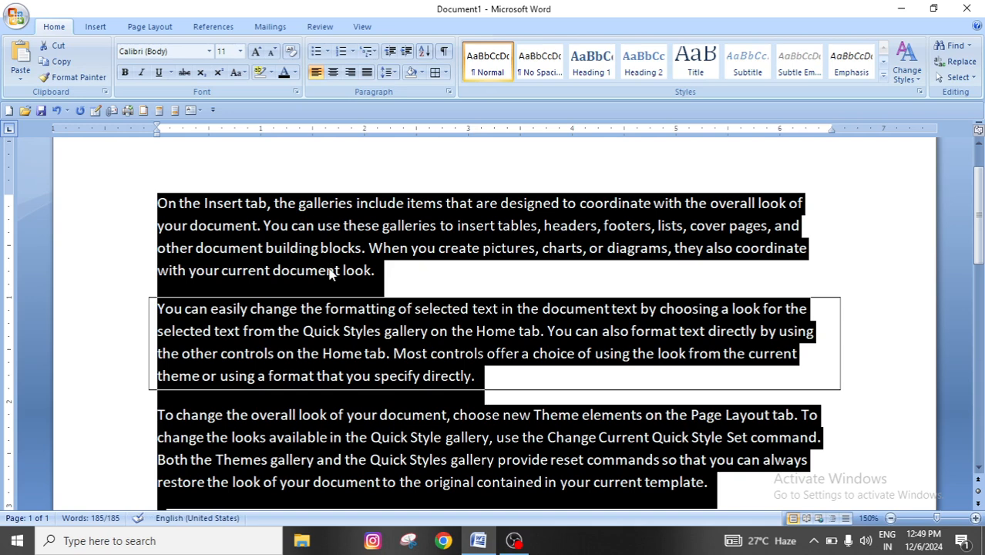
pyautogui.press('Delete')
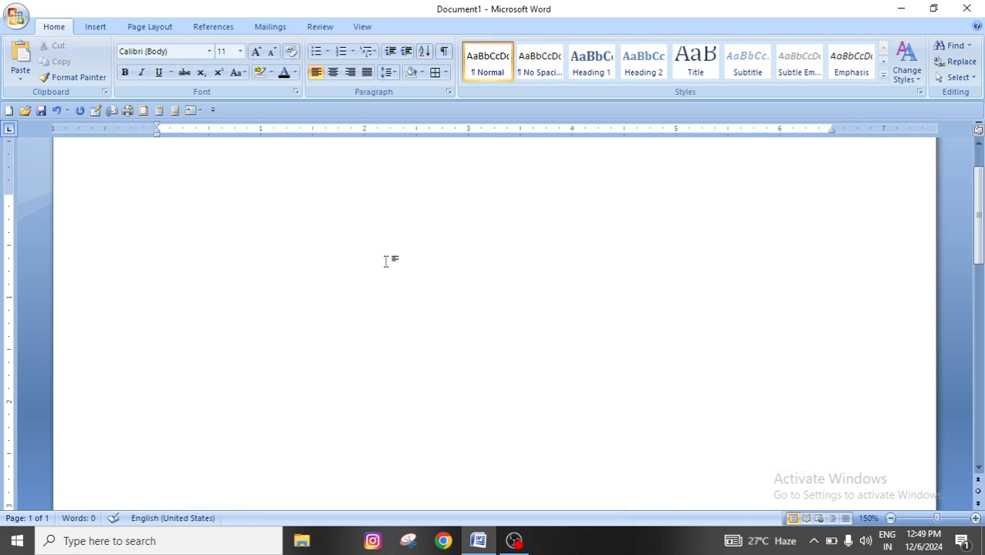
pyautogui.scroll(1, 386, 261)
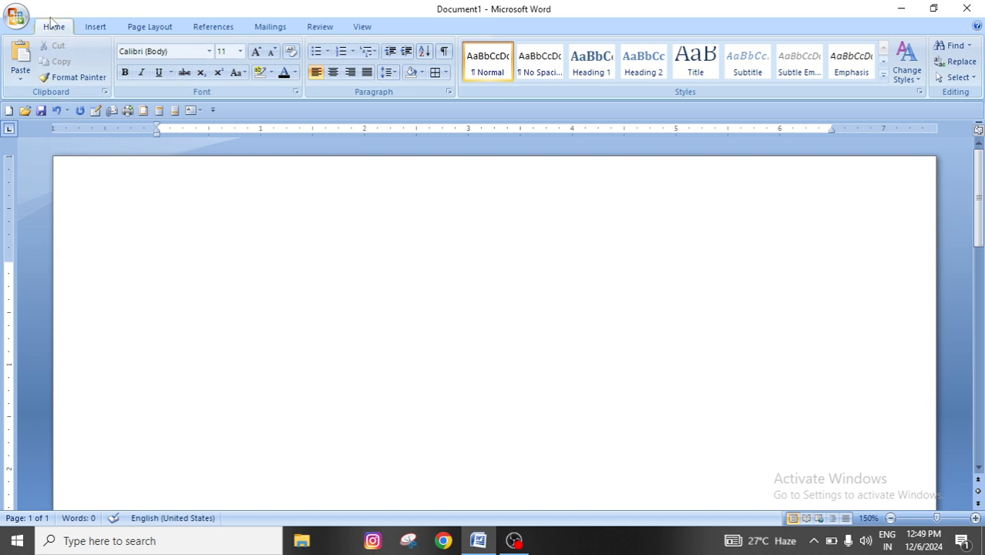
# - Insert a table with 7 columns and 8 rows at the start of the blank page
pyautogui.click(94, 26)
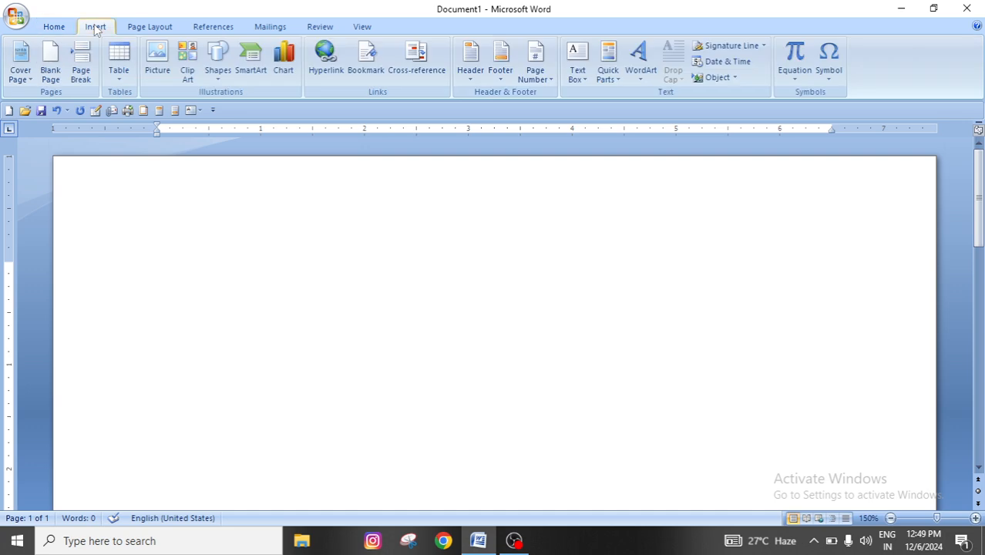
pyautogui.click(125, 81)
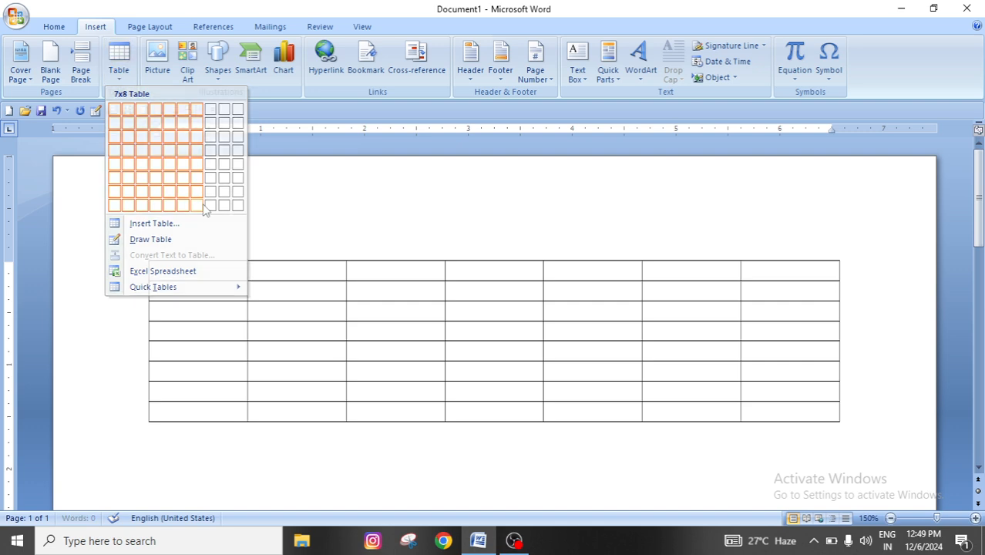
pyautogui.click(203, 205)
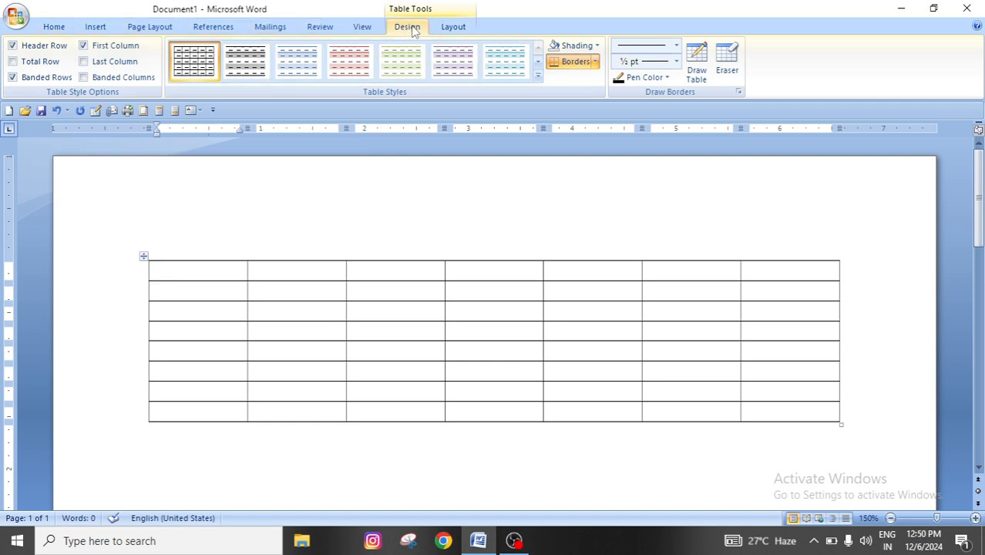
# - Check which border options are active for the table's first cell
pyautogui.click(54, 27)
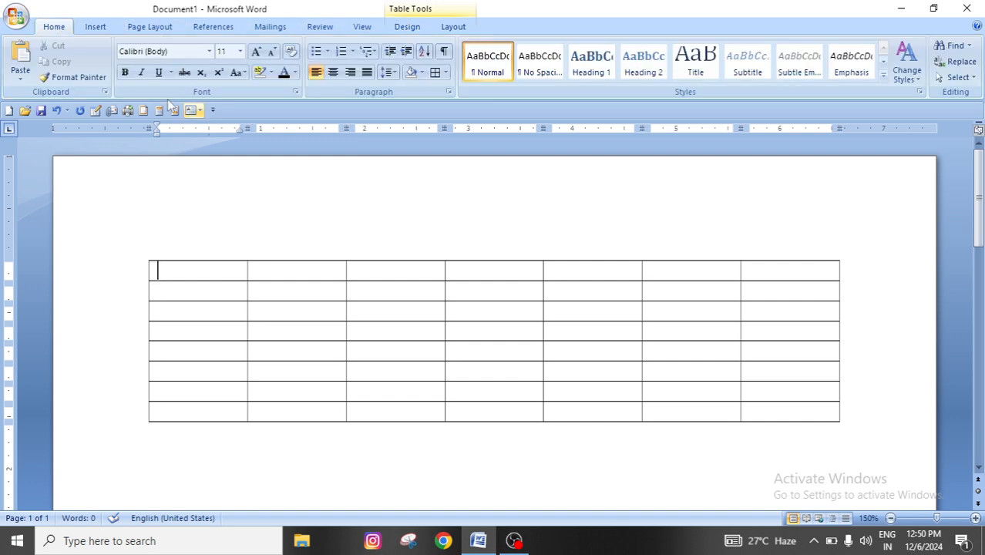
pyautogui.click(445, 73)
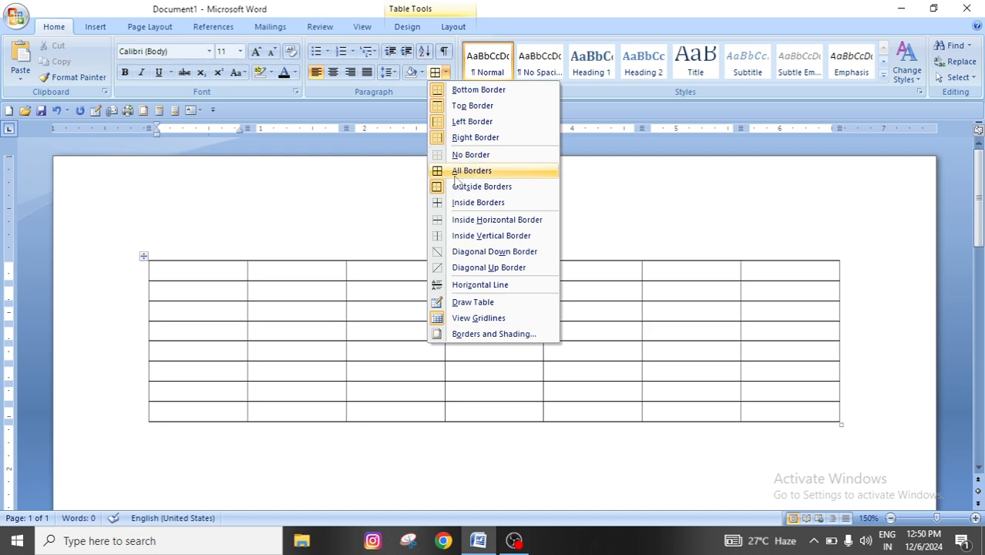
pyautogui.click(363, 379)
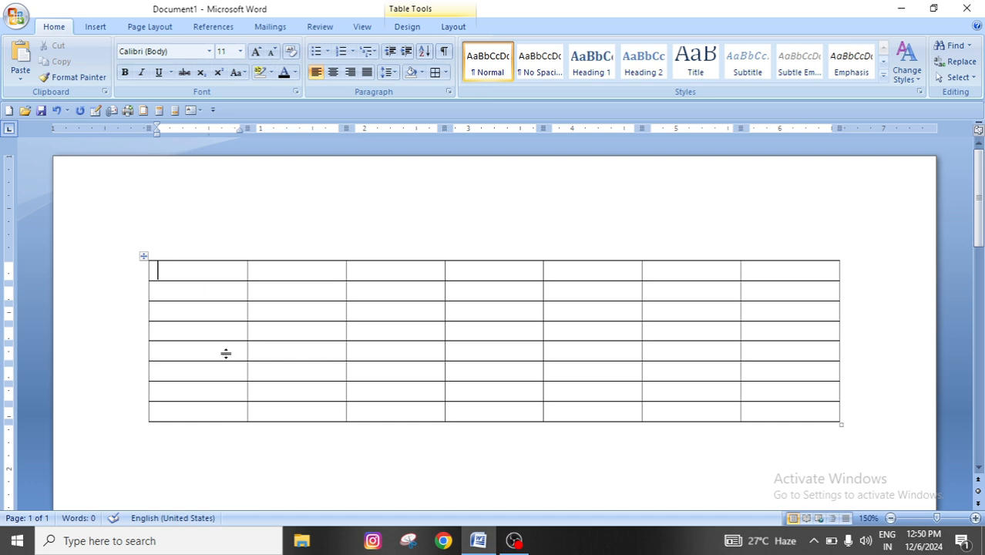
# - View the table in print preview and return to the document for editing
pyautogui.click(17, 15)
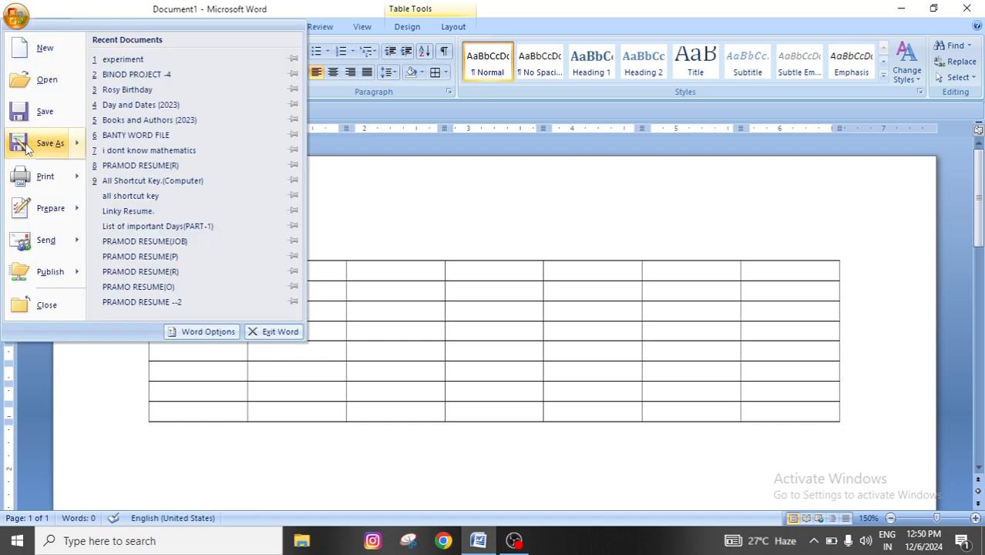
pyautogui.moveTo(38, 179)
pyautogui.click(168, 147)
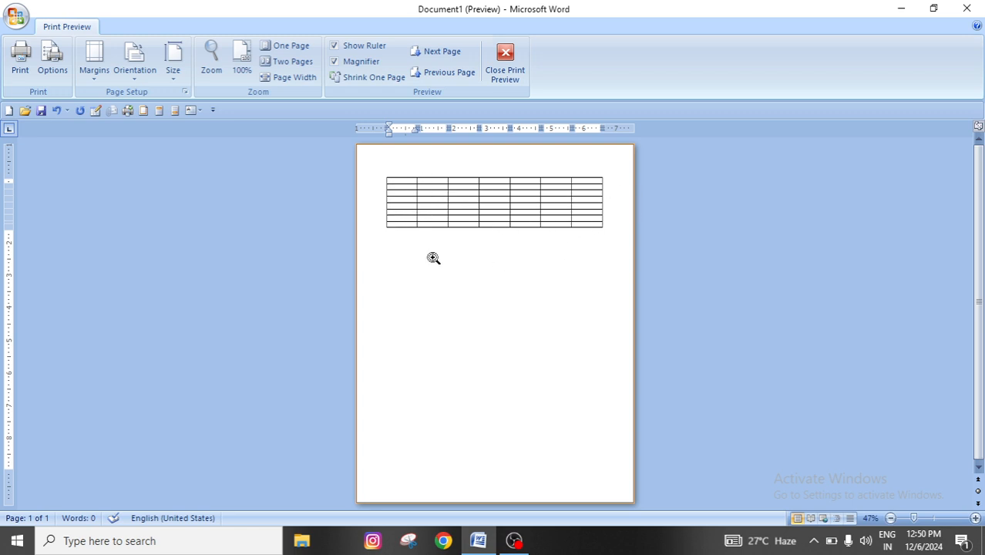
pyautogui.click(505, 53)
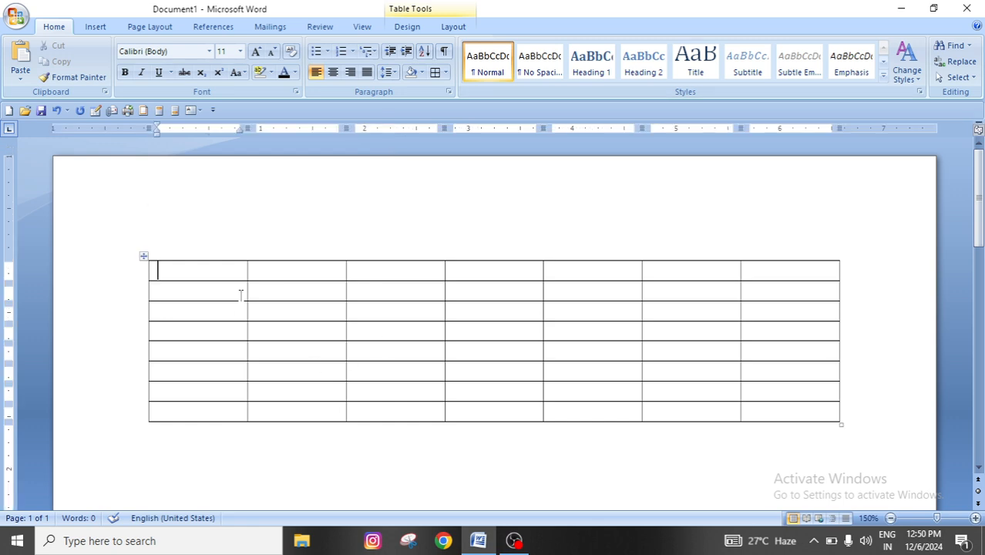
pyautogui.click(445, 72)
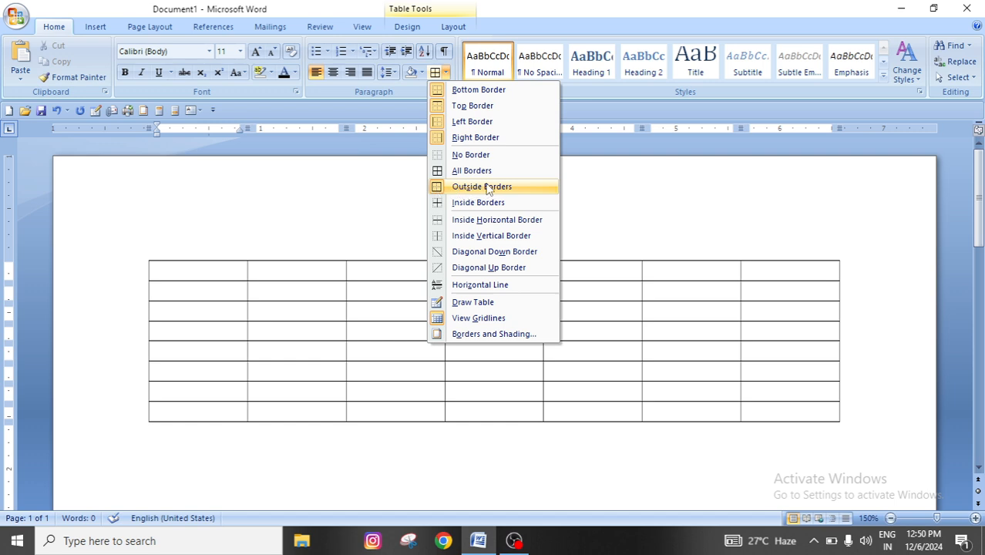
pyautogui.click(358, 354)
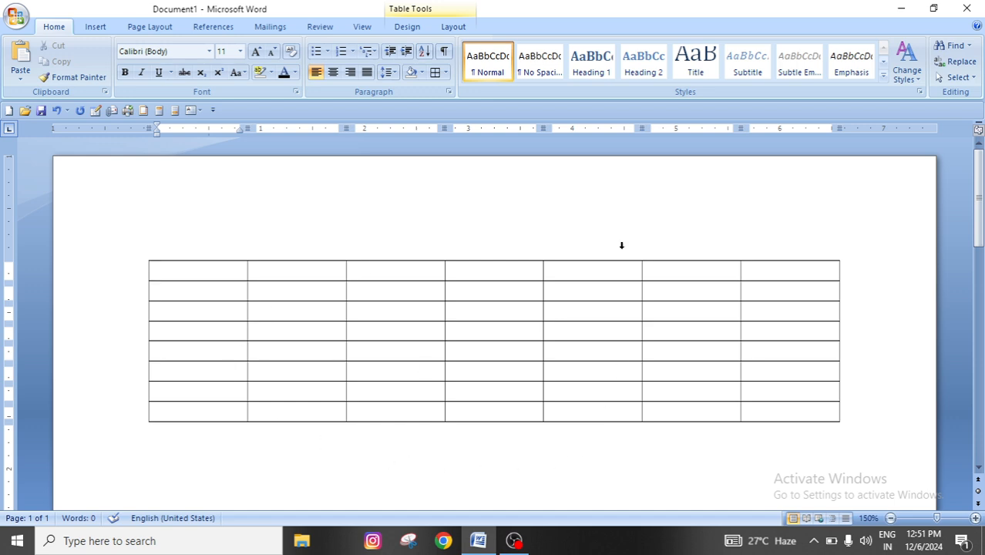
pyautogui.click(555, 333)
pyautogui.click(444, 374)
pyautogui.click(346, 356)
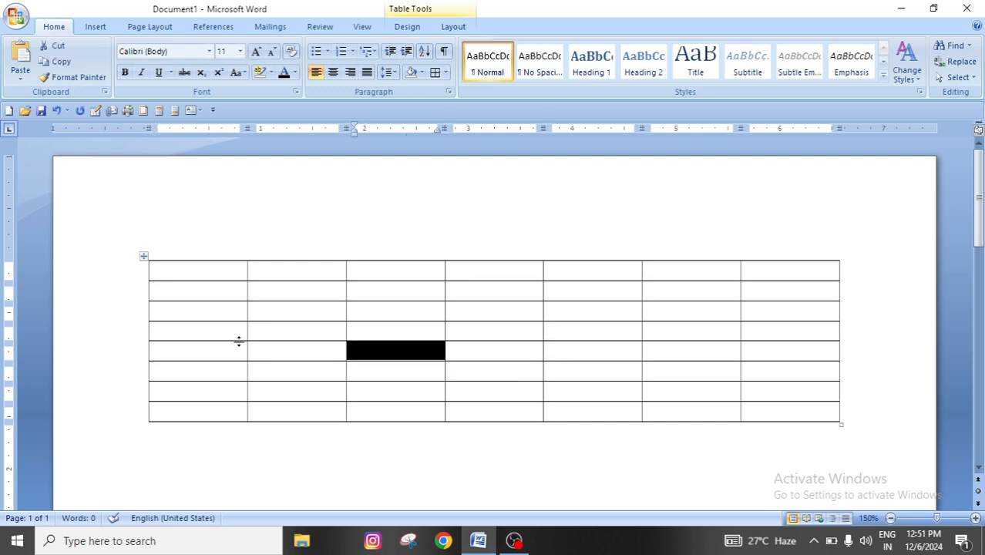
pyautogui.click(257, 333)
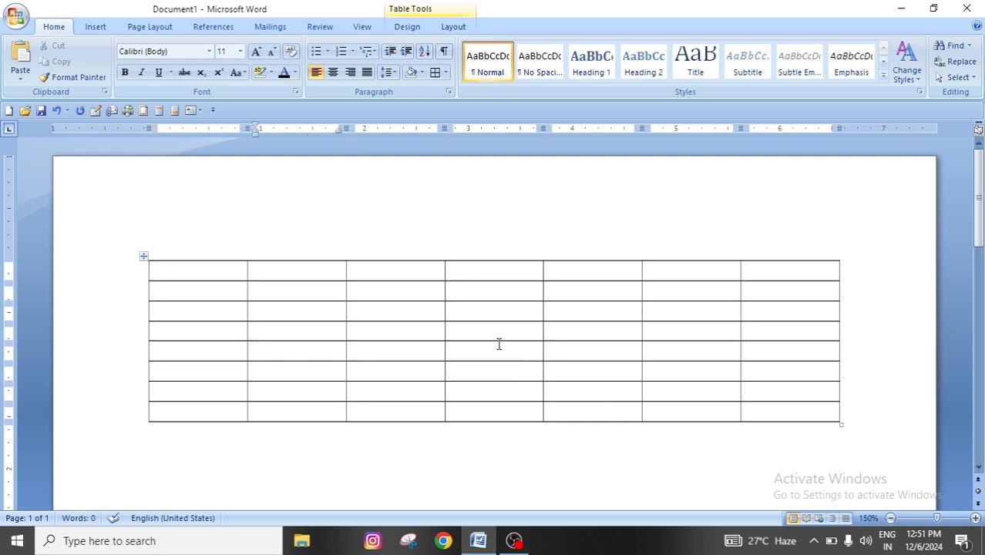
# - Select the entire table and turn off its outside borders, keeping the inside lines
pyautogui.click(142, 257)
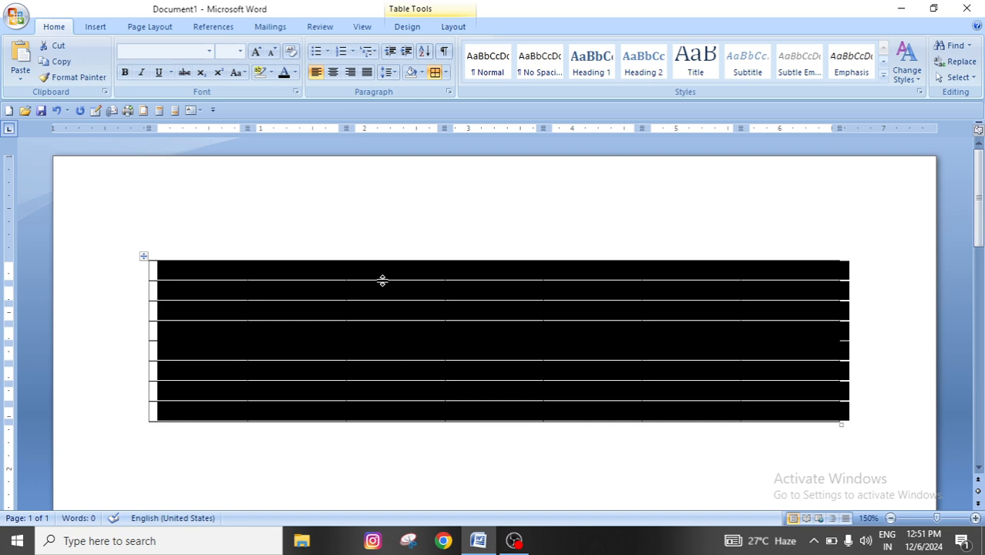
pyautogui.click(447, 71)
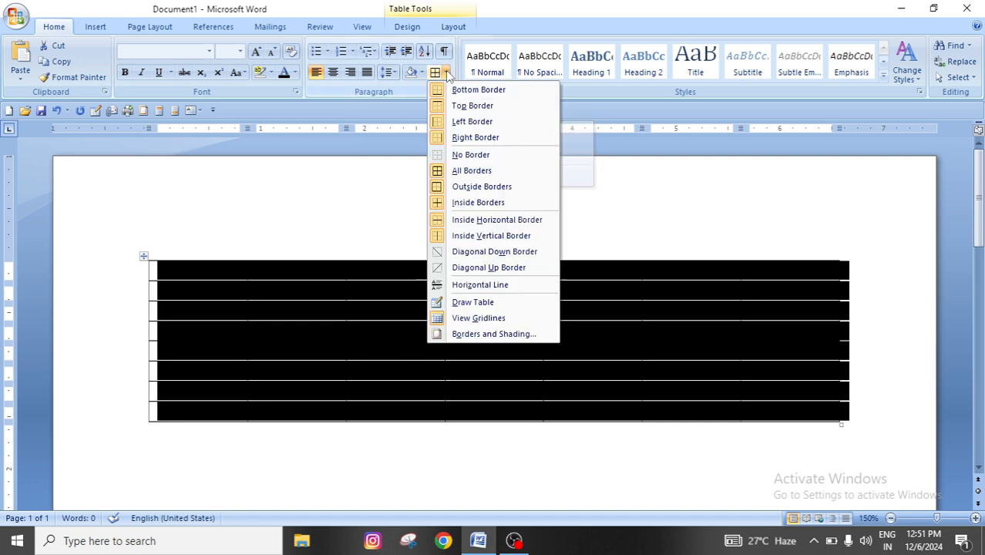
pyautogui.click(471, 187)
pyautogui.click(576, 352)
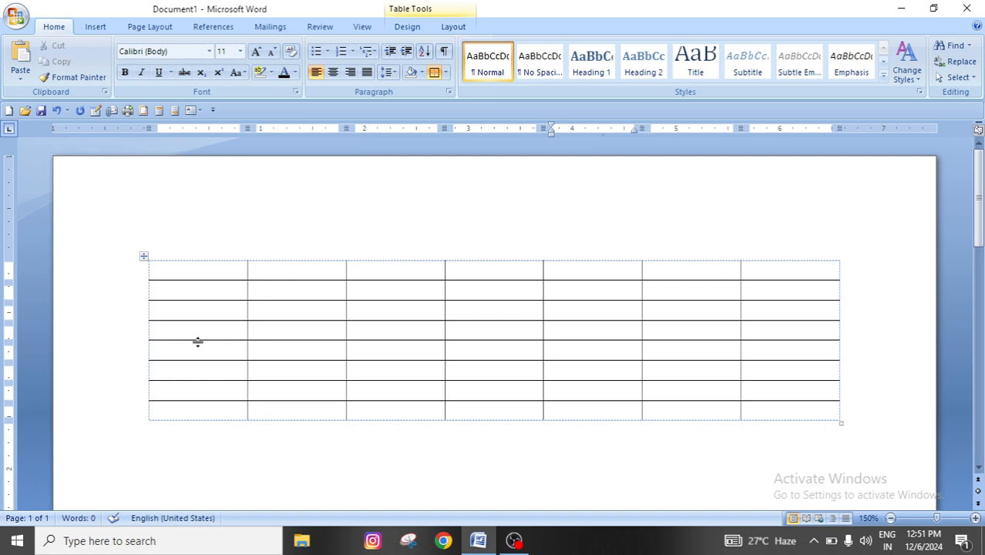
# - Check the table's border options, view the table in print preview and return to editing
pyautogui.click(445, 72)
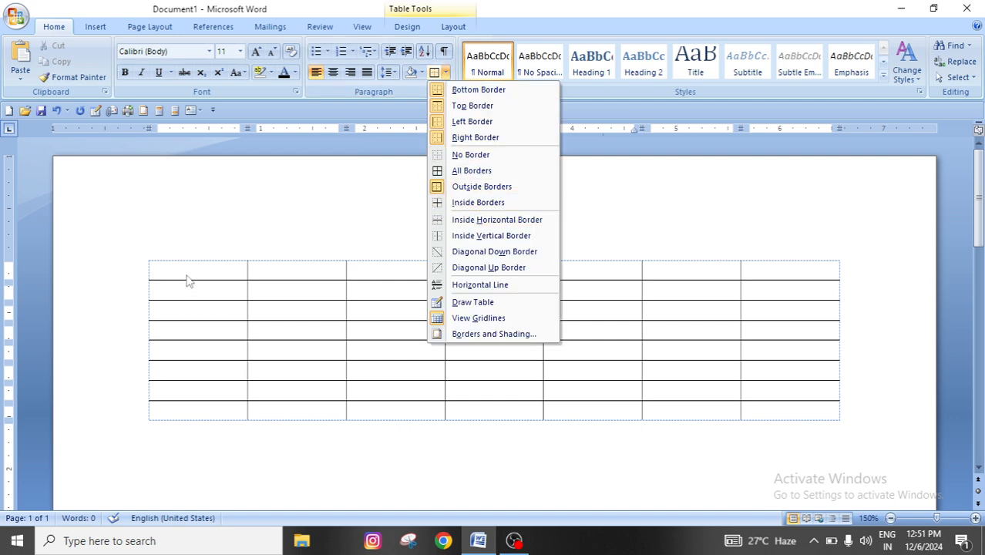
pyautogui.click(300, 307)
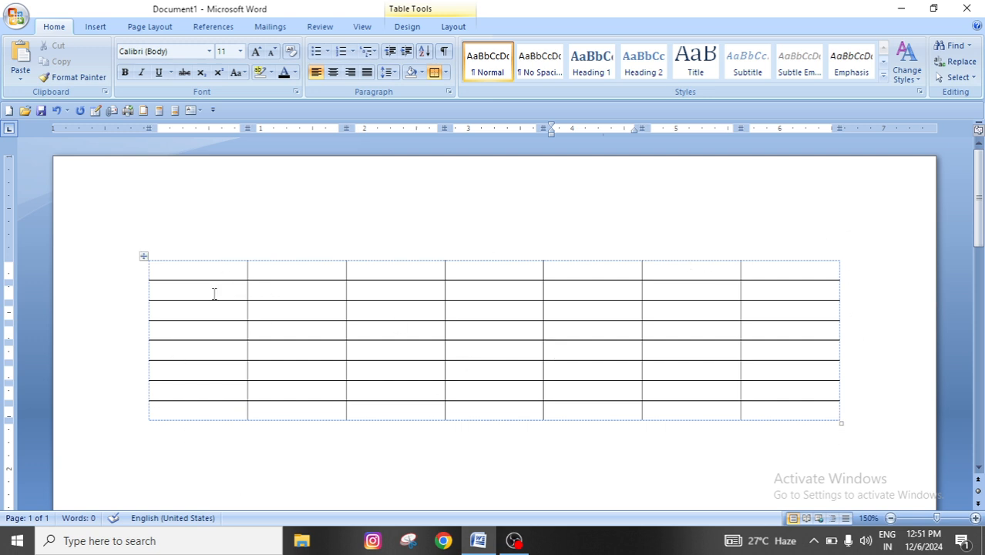
pyautogui.click(15, 15)
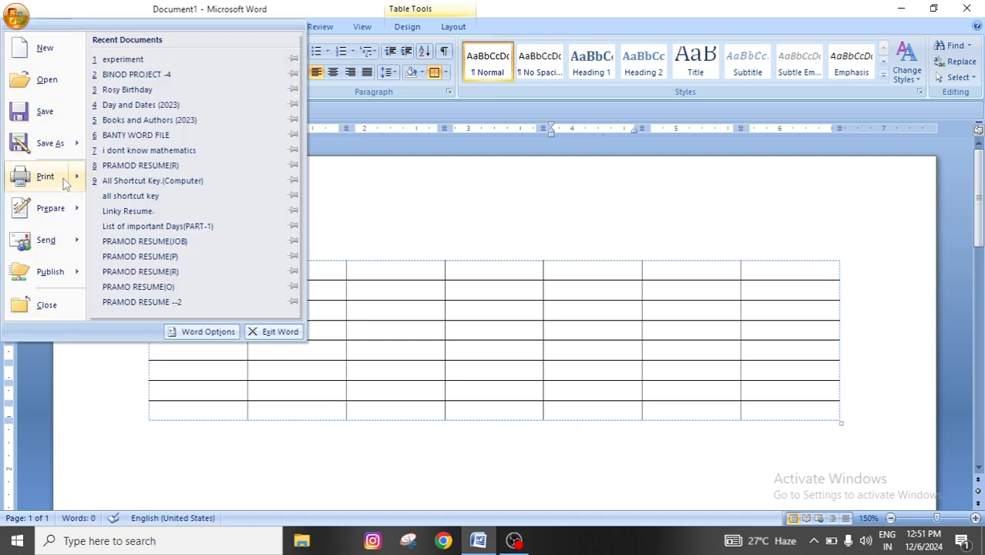
pyautogui.moveTo(65, 183)
pyautogui.click(174, 142)
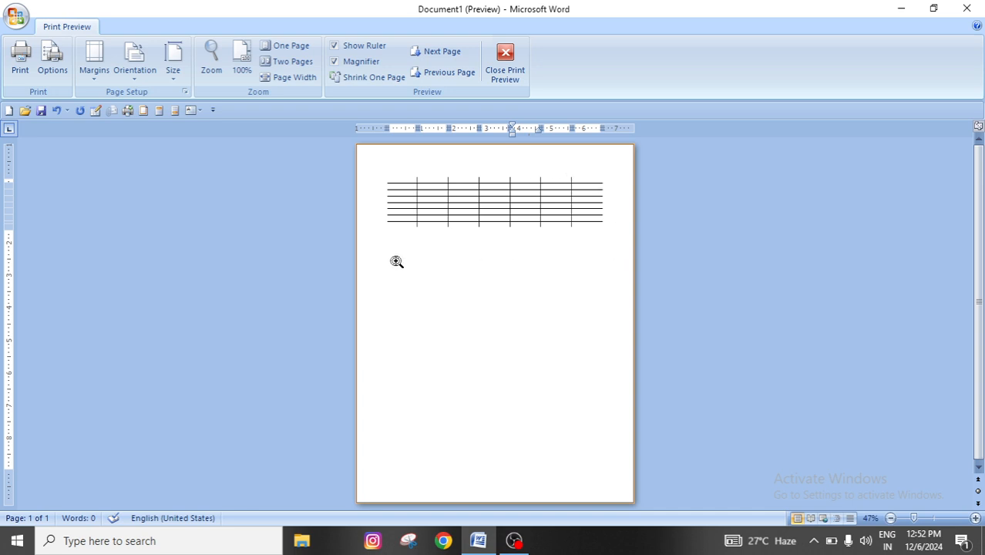
pyautogui.click(505, 65)
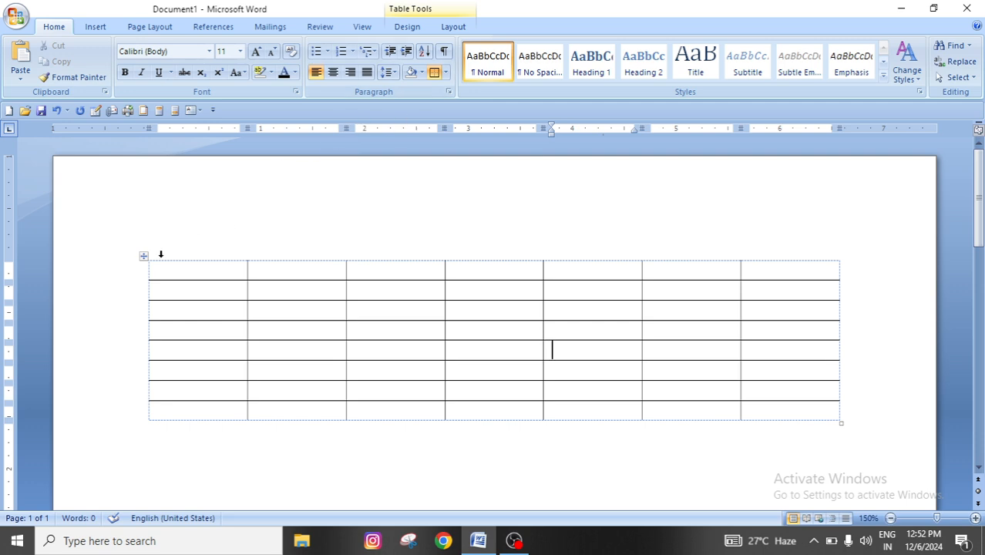
# - Select the entire table, turn its outside borders back on and deselect it
pyautogui.click(446, 71)
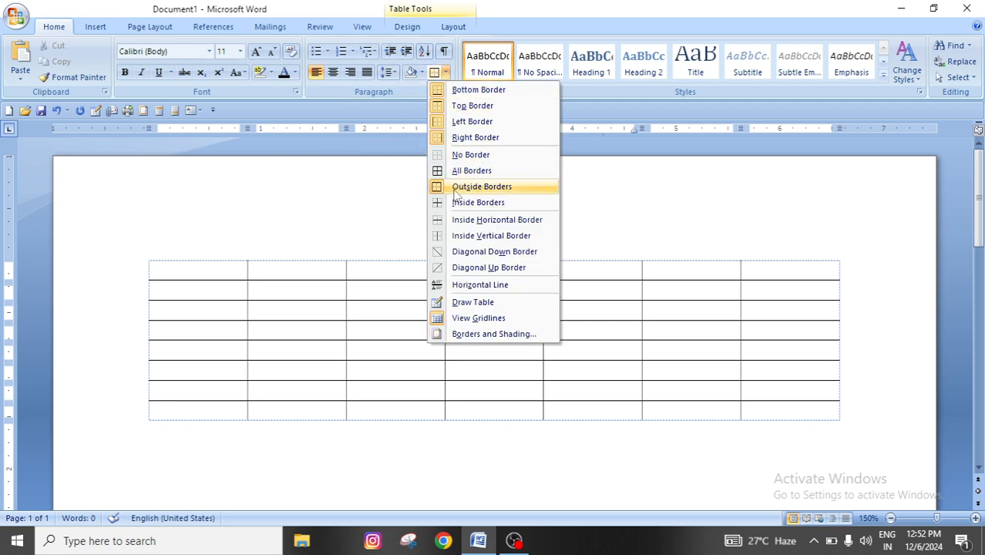
pyautogui.click(293, 396)
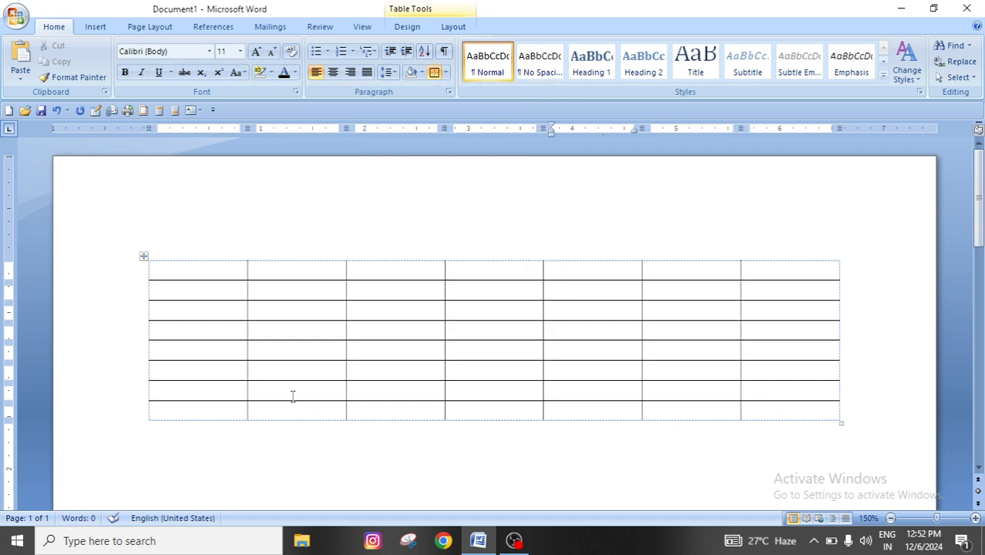
pyautogui.click(143, 256)
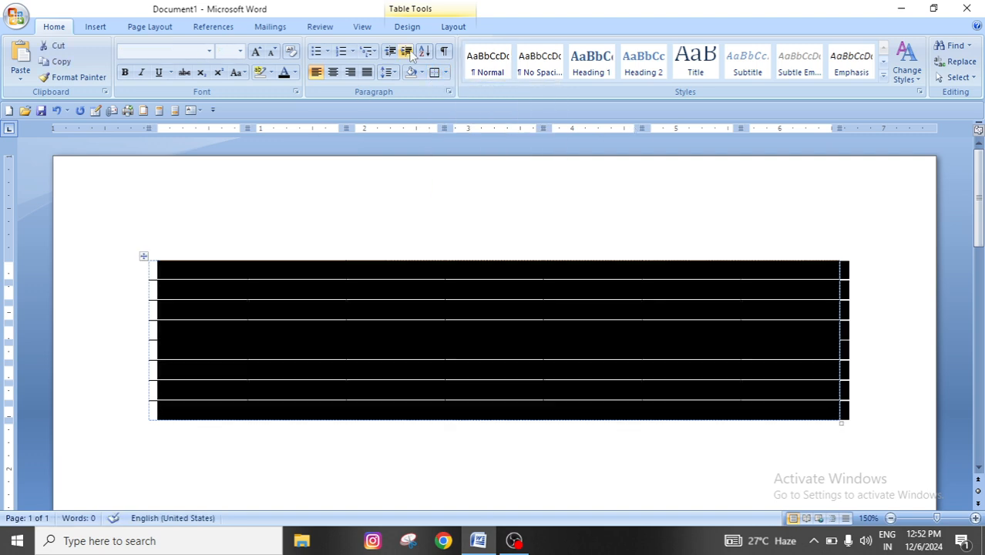
pyautogui.click(447, 73)
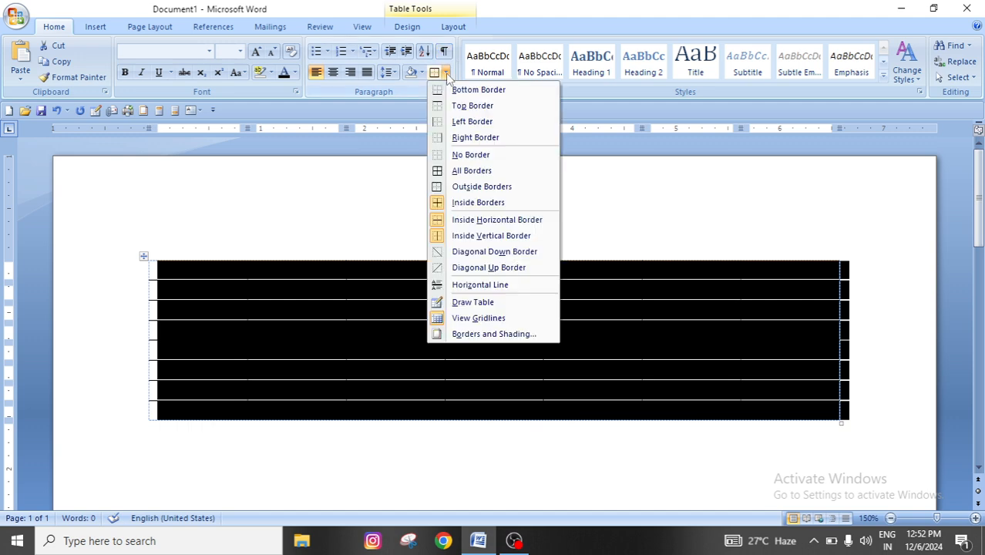
pyautogui.click(458, 189)
pyautogui.click(373, 436)
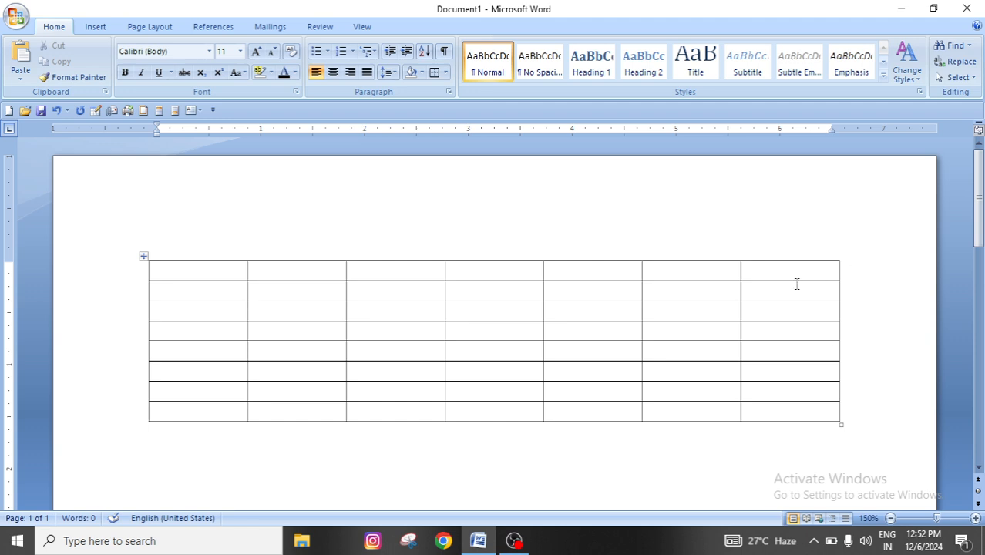
# - Place the cursor in the second row's fourth cell, view the fully bordered table in print preview and return to editing
pyautogui.click(477, 290)
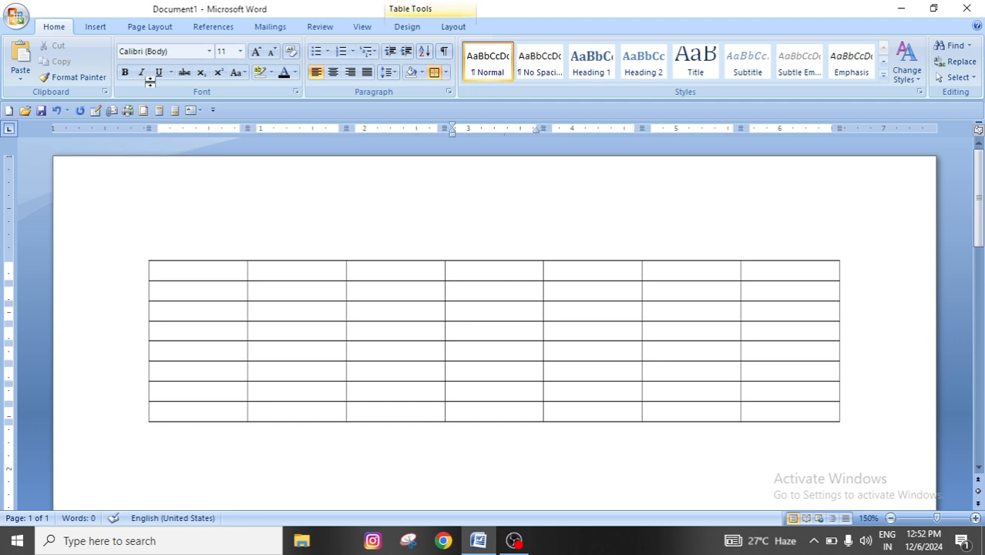
pyautogui.click(14, 16)
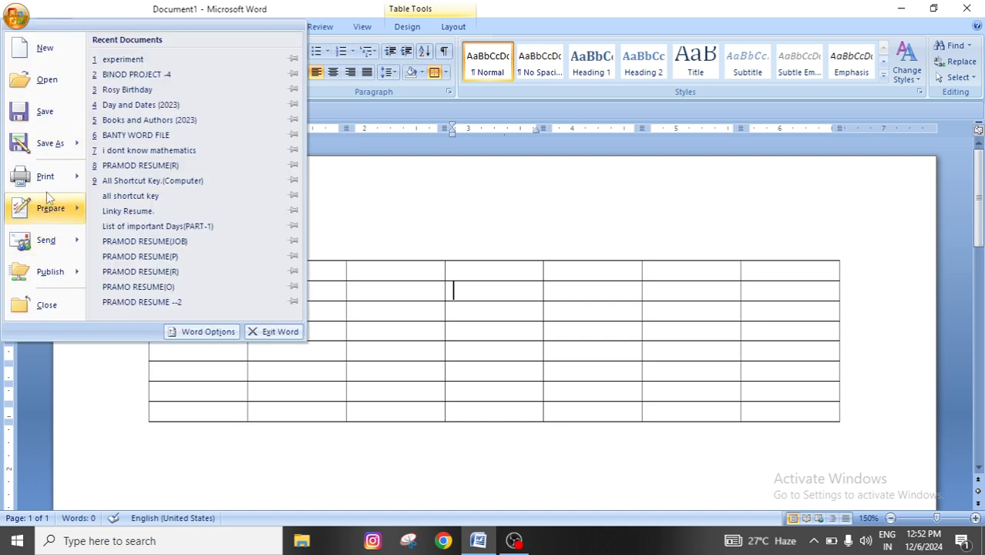
pyautogui.moveTo(54, 179)
pyautogui.click(183, 144)
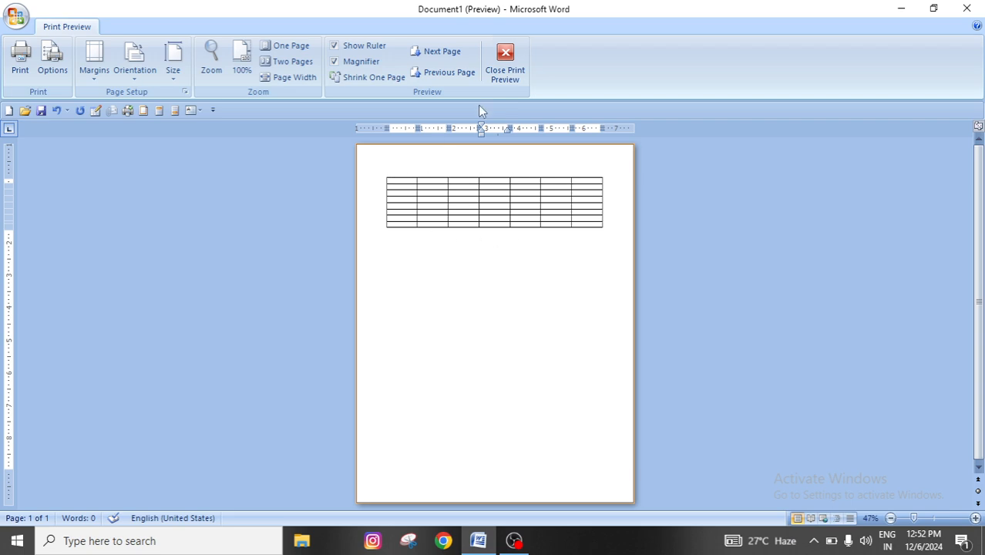
pyautogui.click(505, 63)
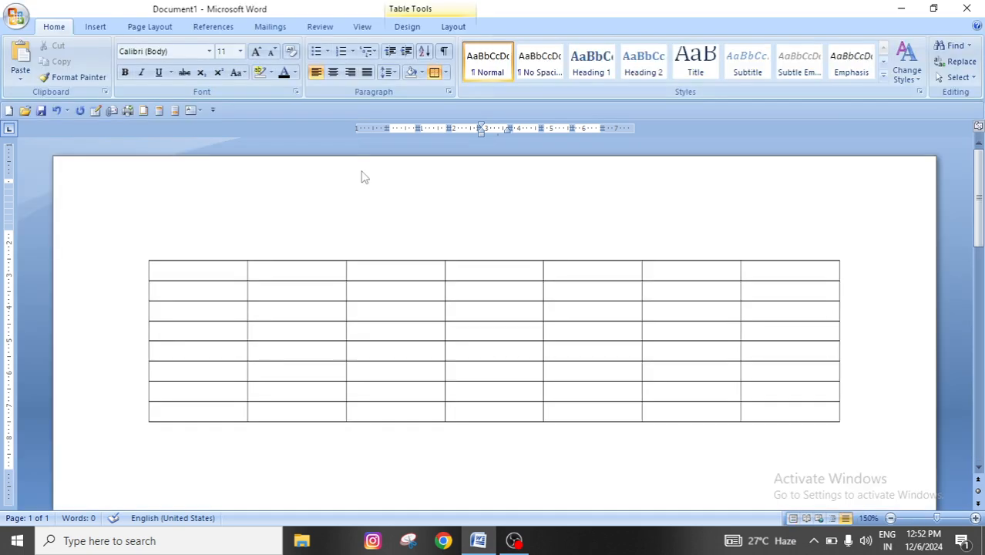
# - Check which border options are active for the current table cell
pyautogui.click(446, 72)
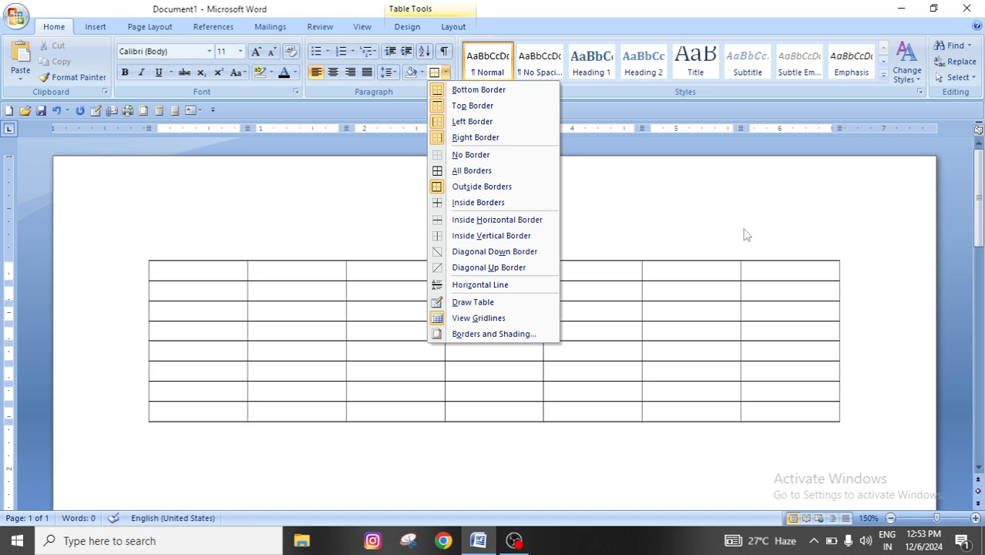
pyautogui.click(552, 366)
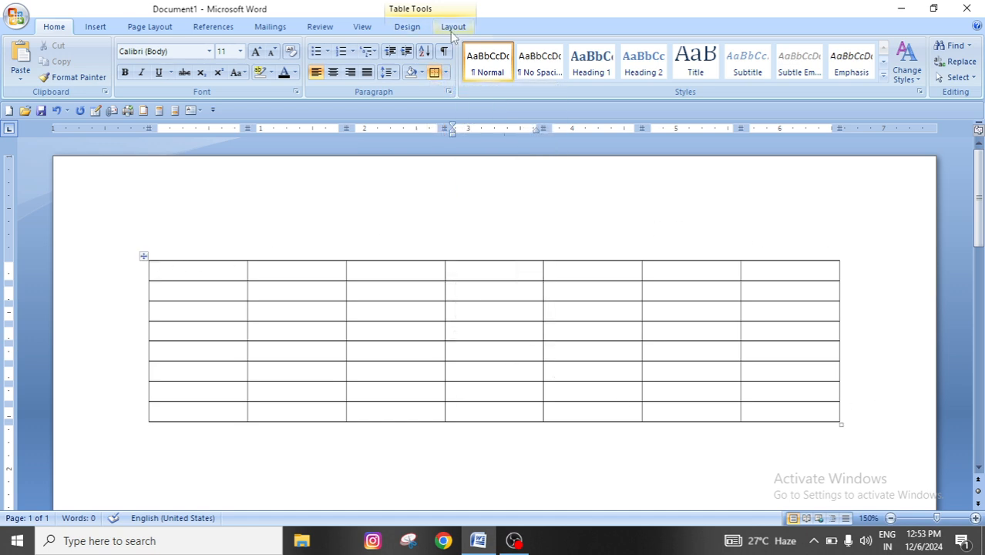
pyautogui.click(446, 72)
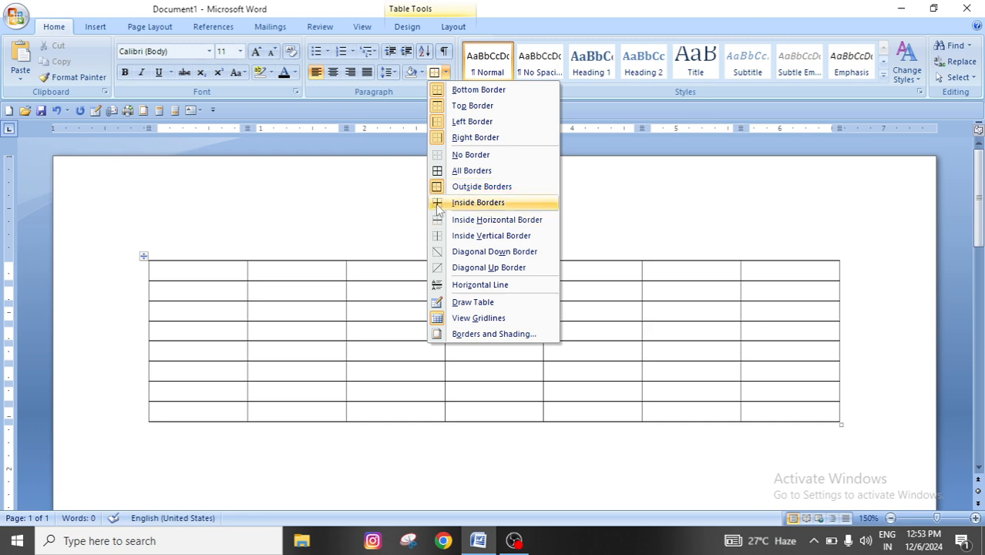
pyautogui.click(313, 367)
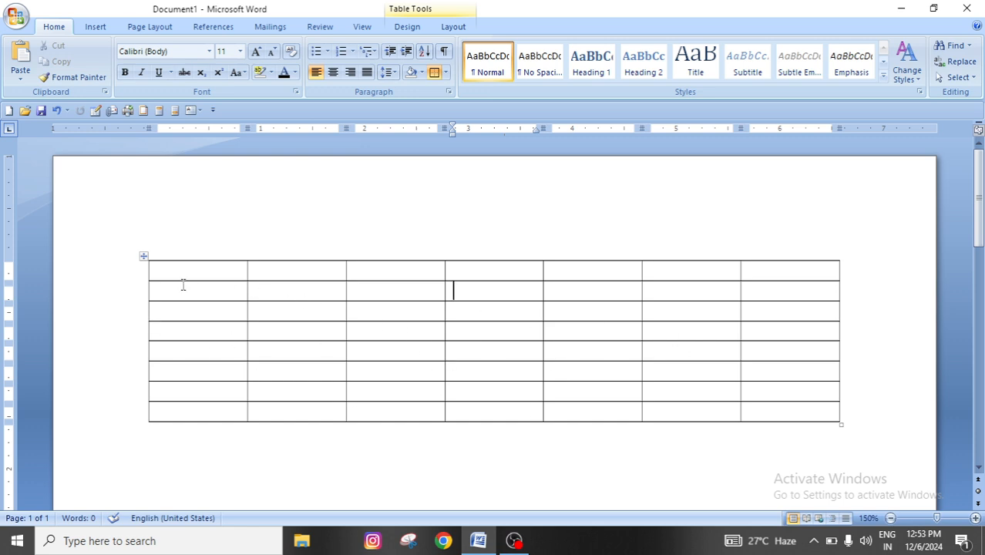
# - Select the entire table and turn off its inside borders, keeping the outside frame
pyautogui.click(143, 256)
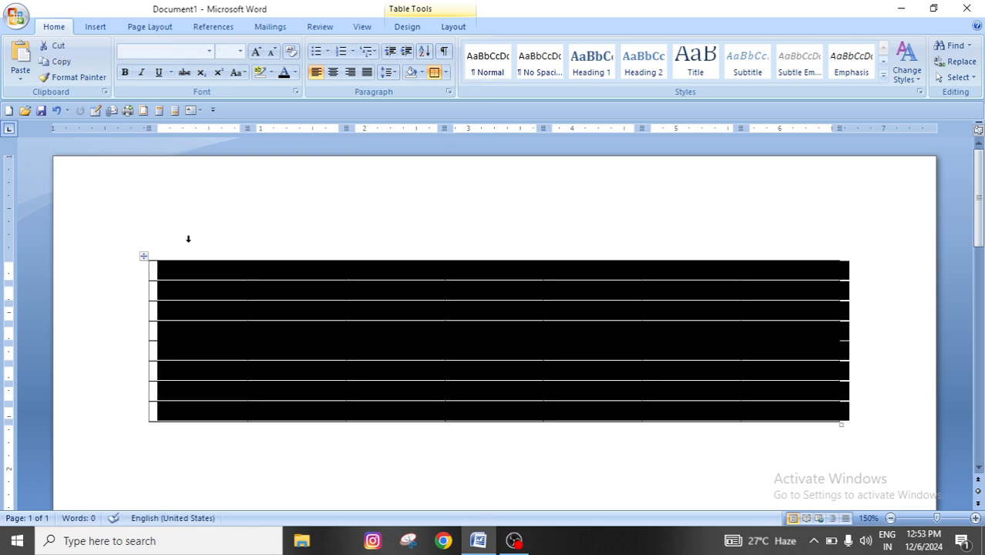
pyautogui.click(446, 72)
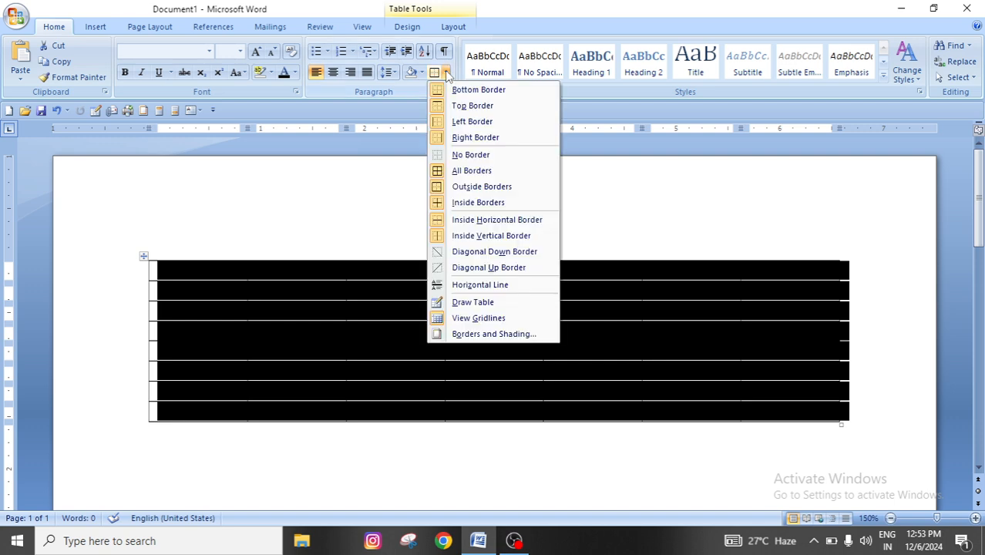
pyautogui.click(486, 203)
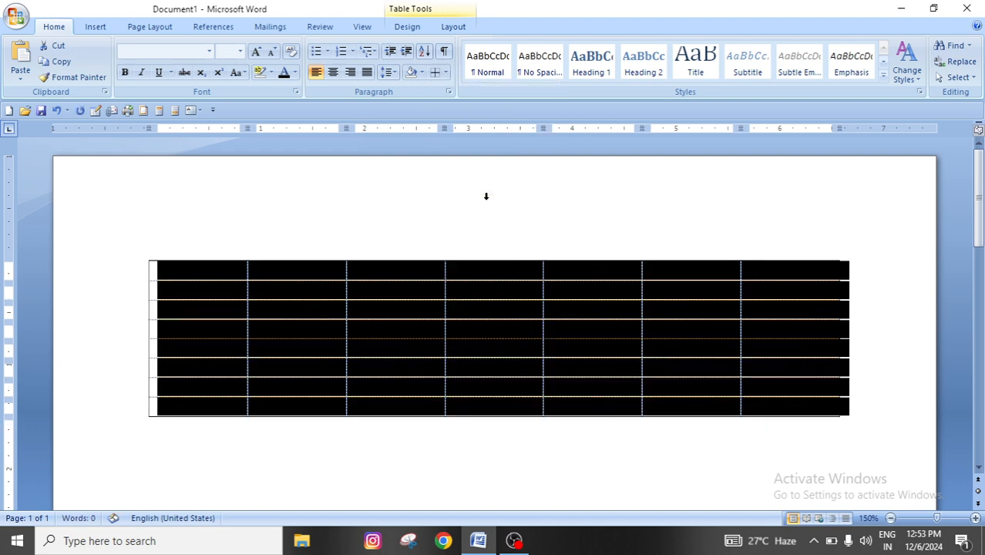
pyautogui.click(441, 460)
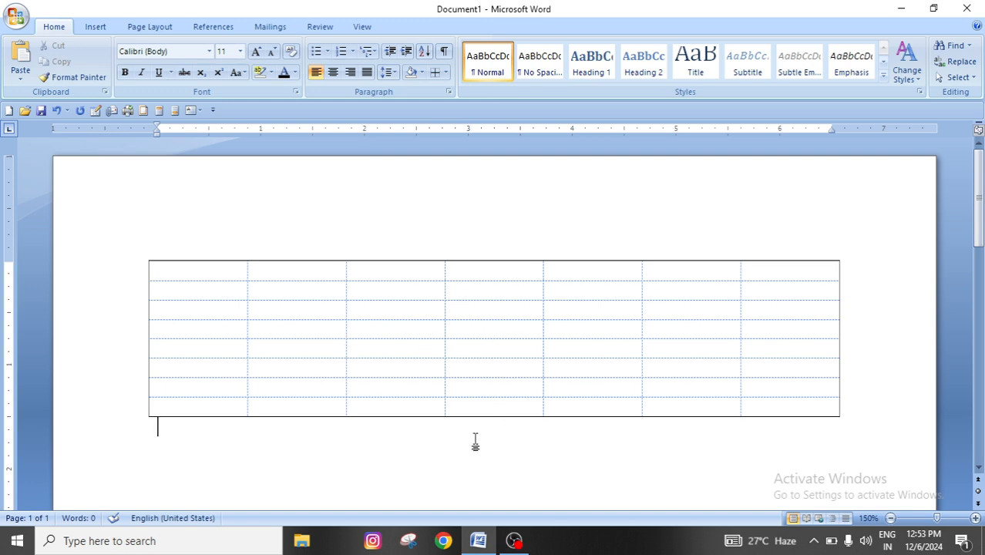
# - View the table without inside borders in print preview and return to the document
pyautogui.click(16, 16)
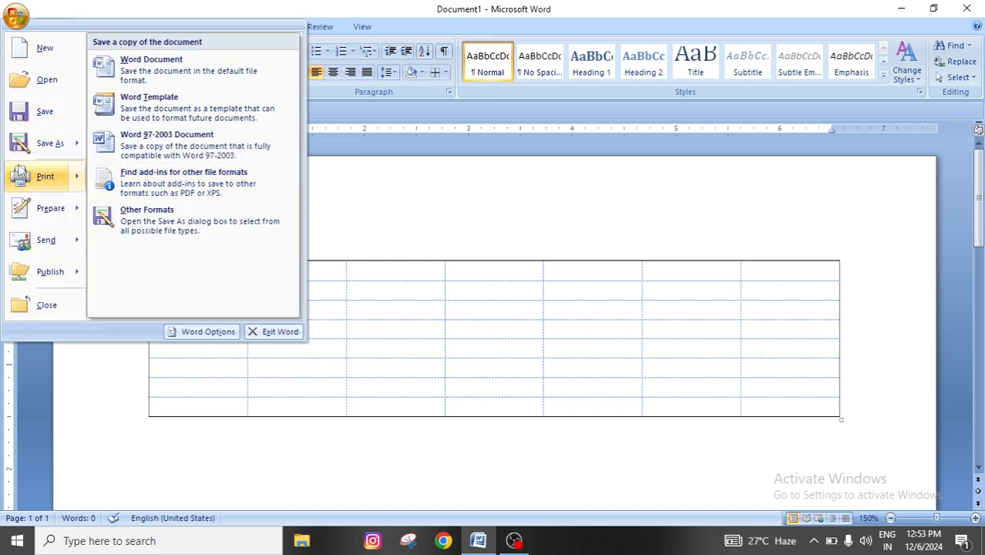
pyautogui.moveTo(35, 177)
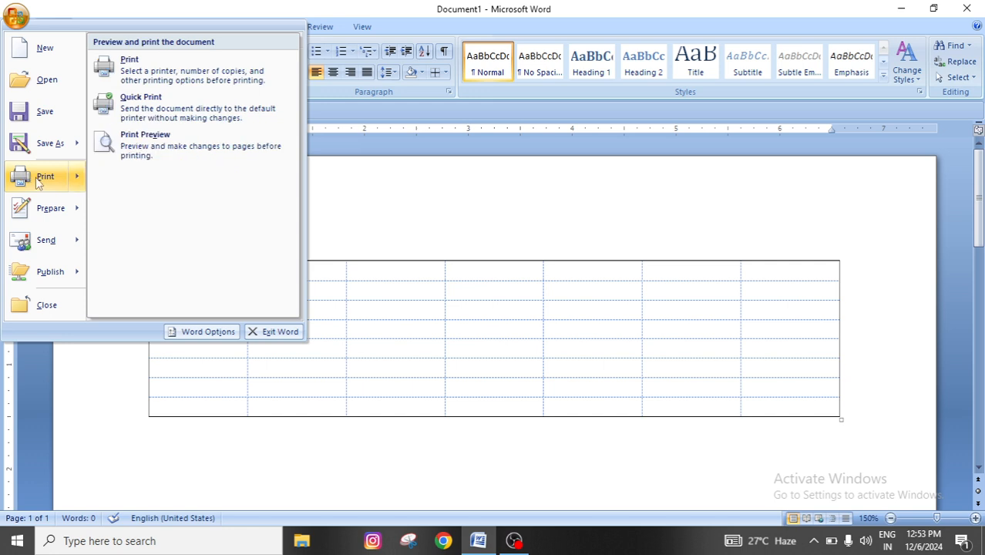
pyautogui.click(185, 140)
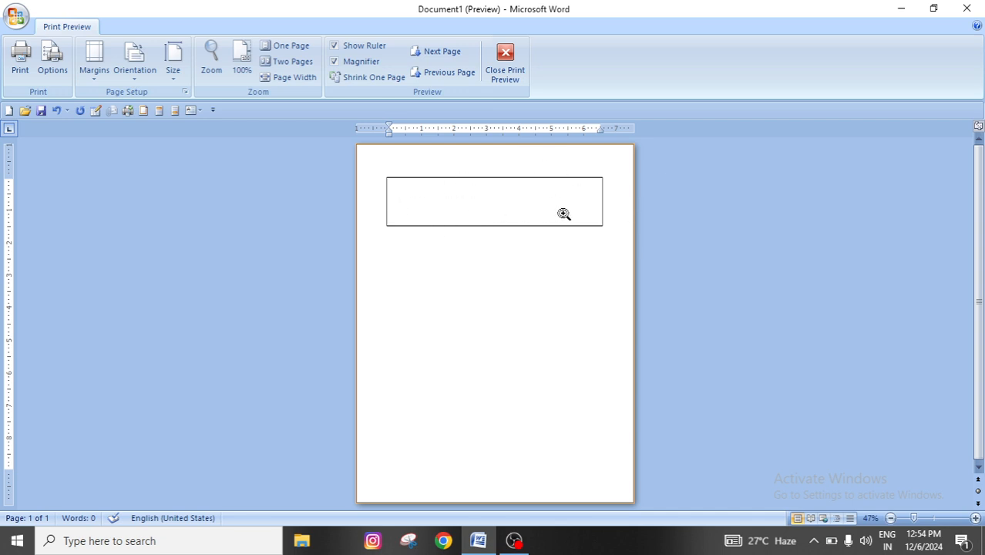
pyautogui.click(506, 56)
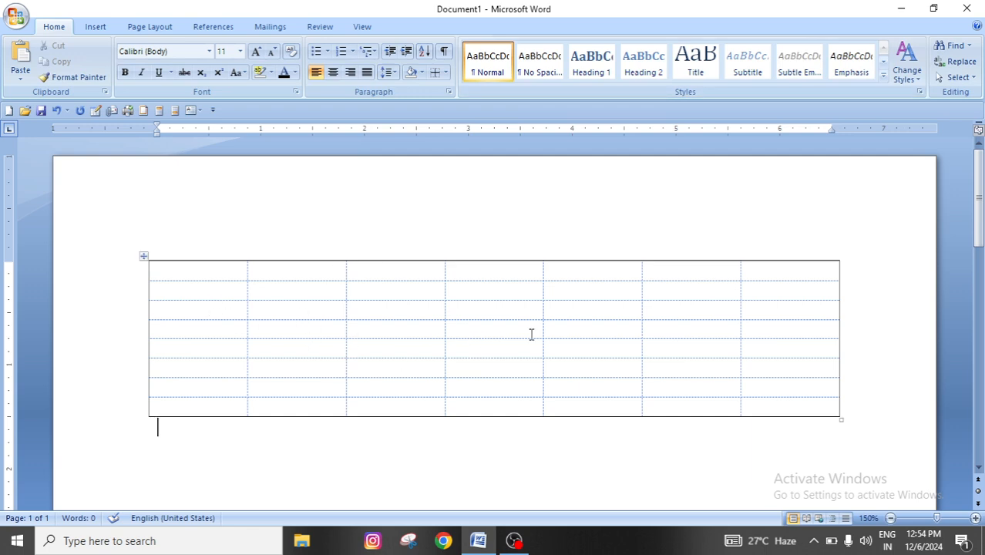
# - Select the entire table, turn its inside borders back on and deselect it
pyautogui.click(144, 255)
pyautogui.click(446, 73)
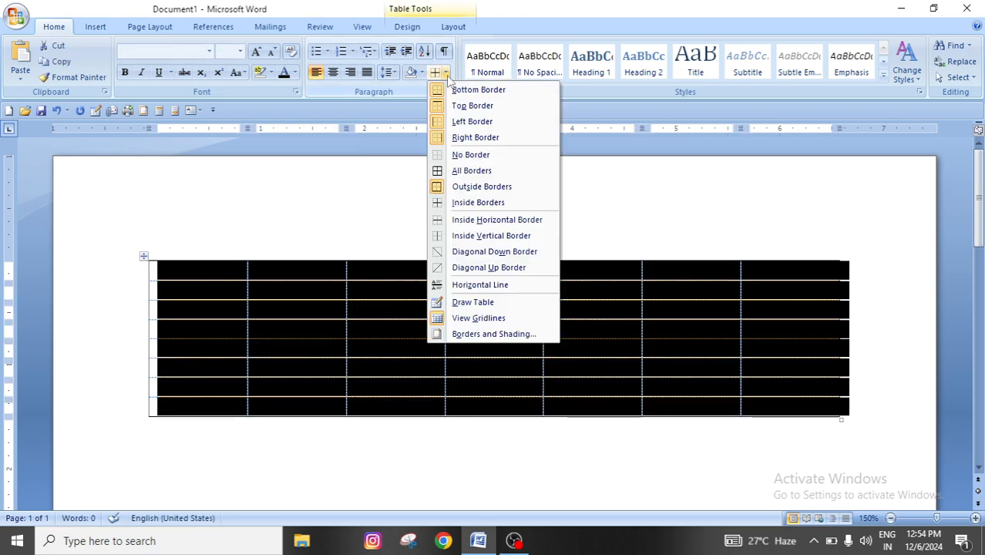
pyautogui.click(468, 202)
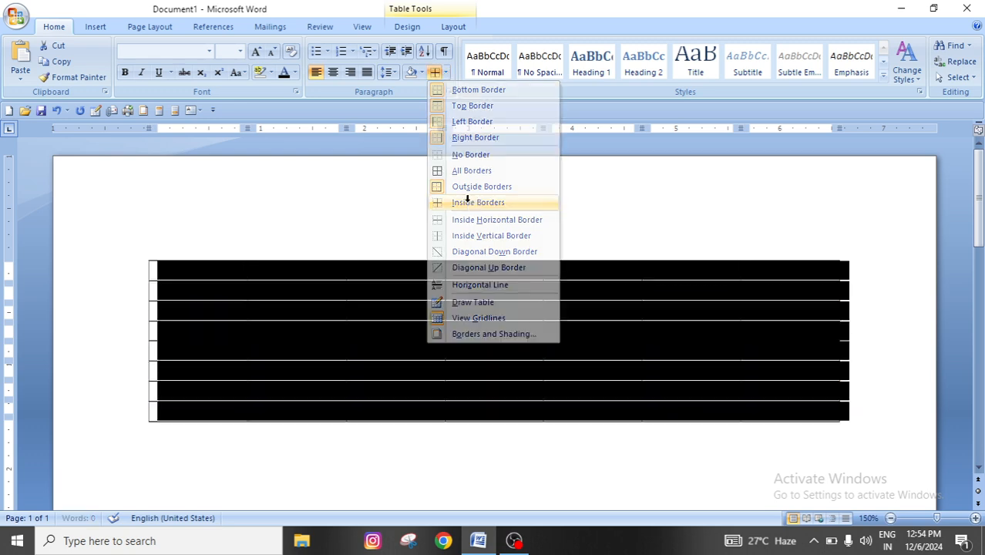
pyautogui.click(414, 434)
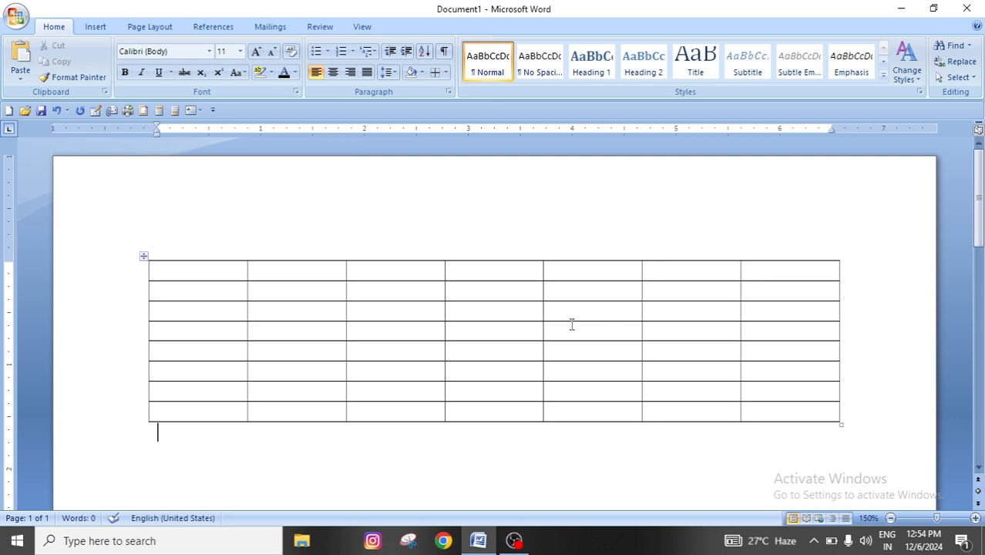
# - View the table with its inside borders in print preview and return to the document
pyautogui.click(15, 17)
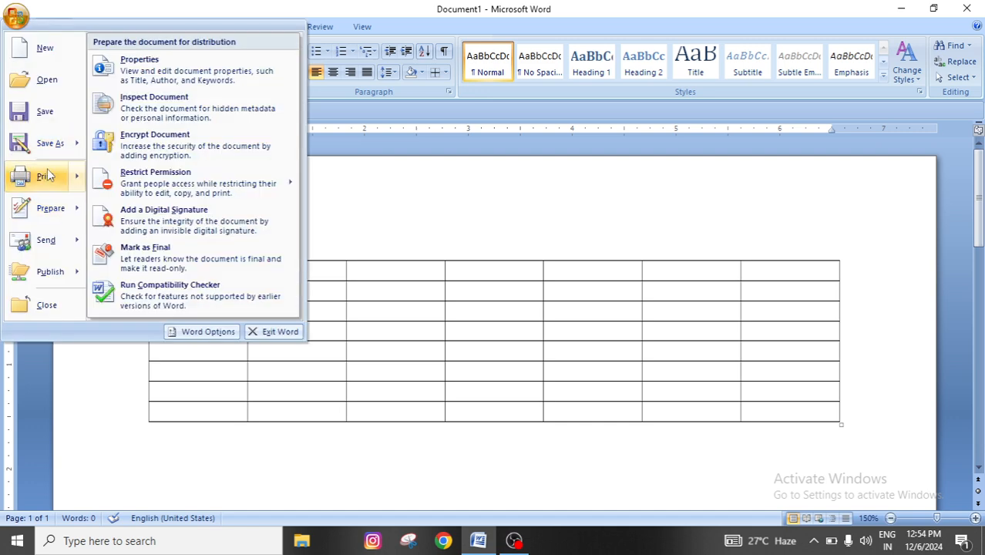
pyautogui.click(137, 153)
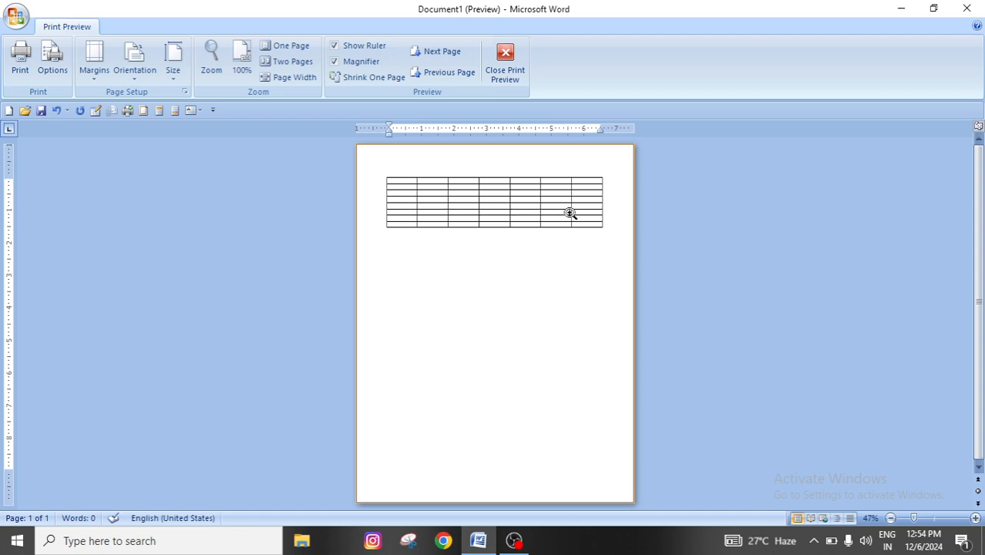
pyautogui.click(505, 61)
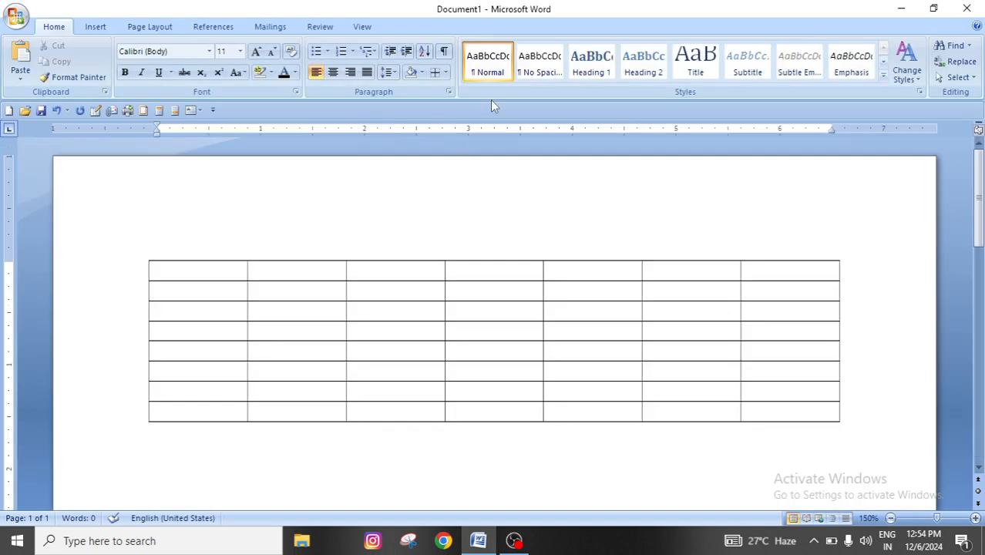
# - Select the entire table, turn off its inside horizontal borders and deselect it
pyautogui.click(444, 72)
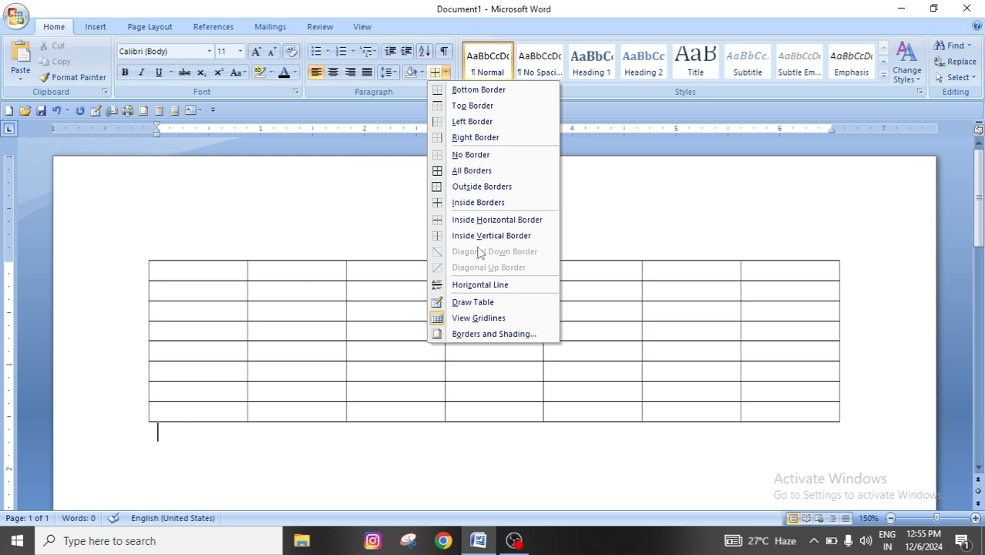
pyautogui.press('Escape')
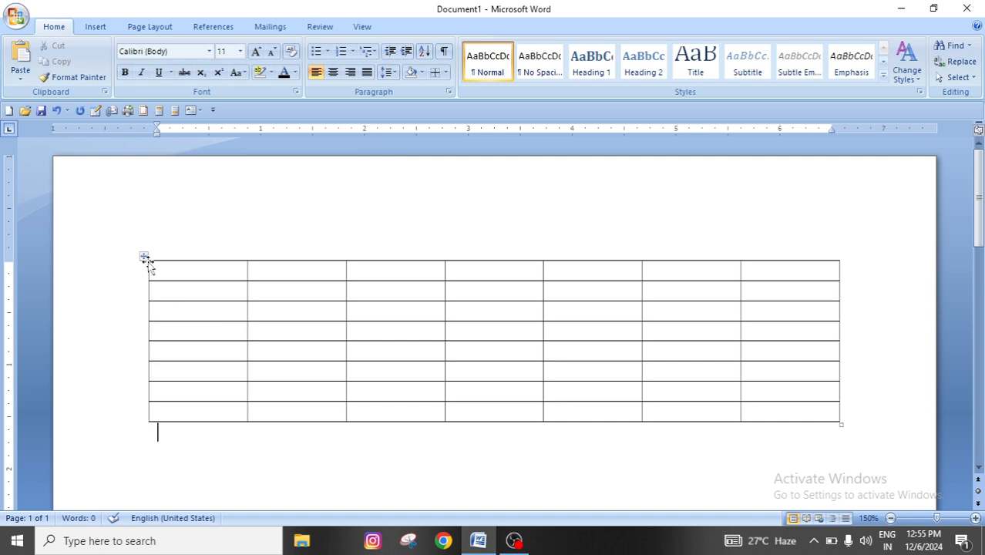
pyautogui.click(143, 256)
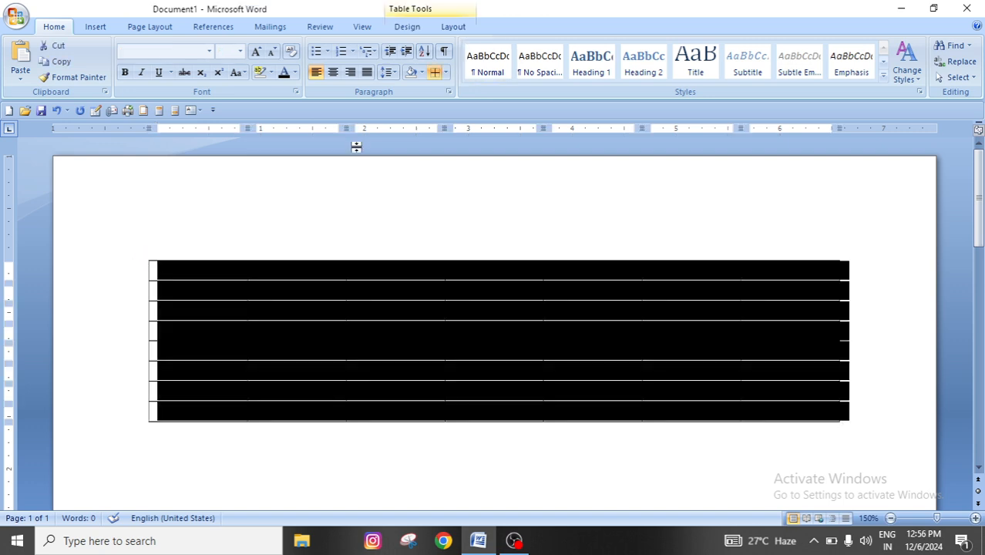
pyautogui.click(445, 71)
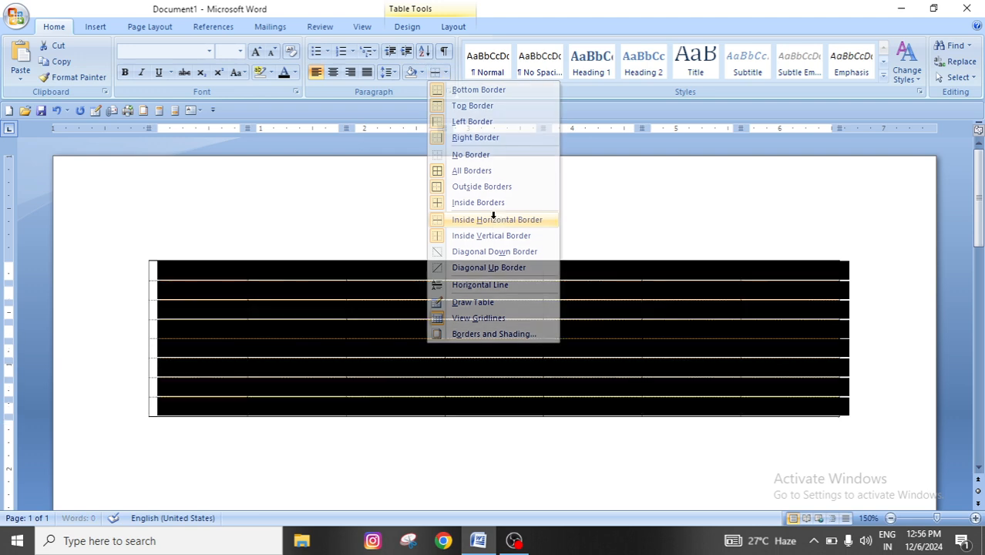
pyautogui.click(494, 222)
pyautogui.click(512, 356)
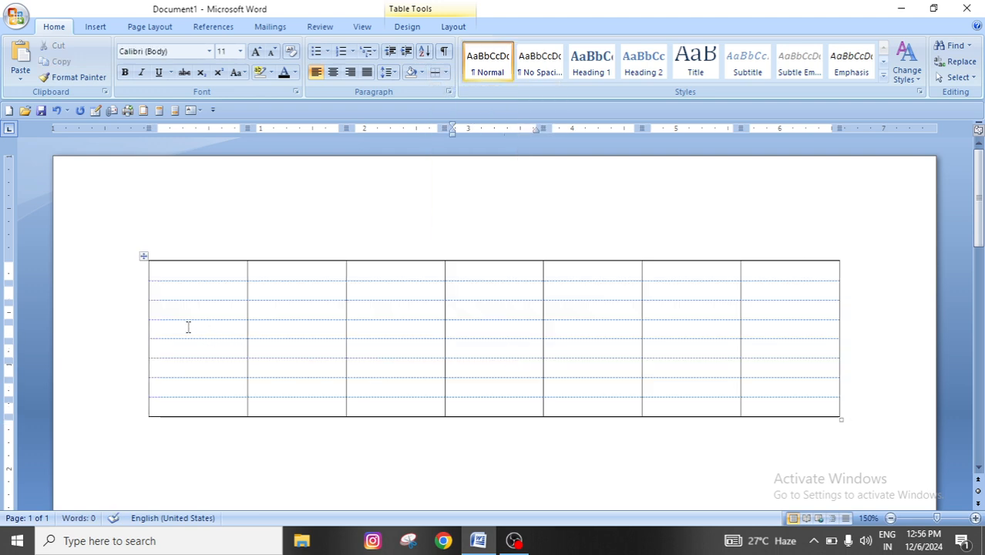
# - View the table without inside horizontal borders in print preview and return to the document
pyautogui.click(14, 17)
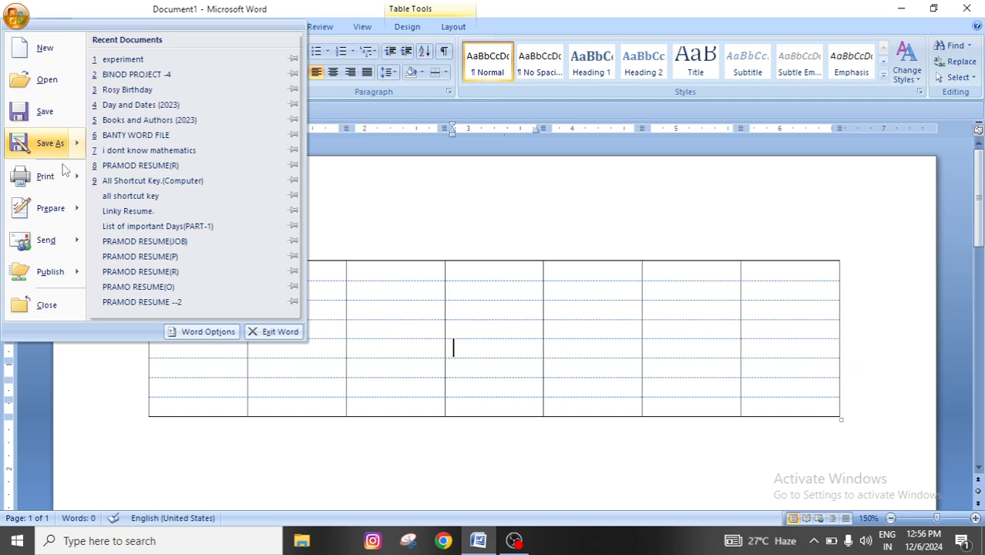
pyautogui.moveTo(68, 175)
pyautogui.click(183, 139)
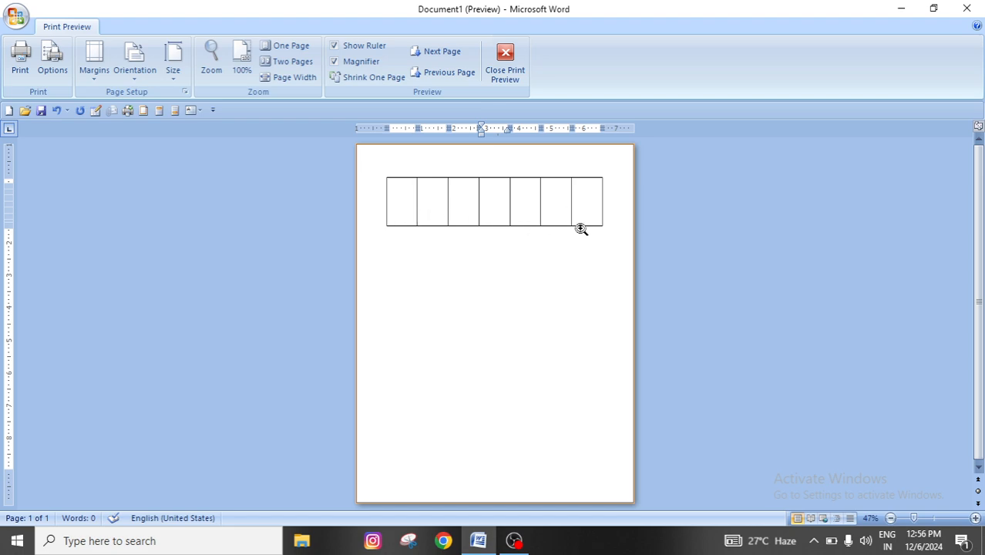
pyautogui.click(506, 62)
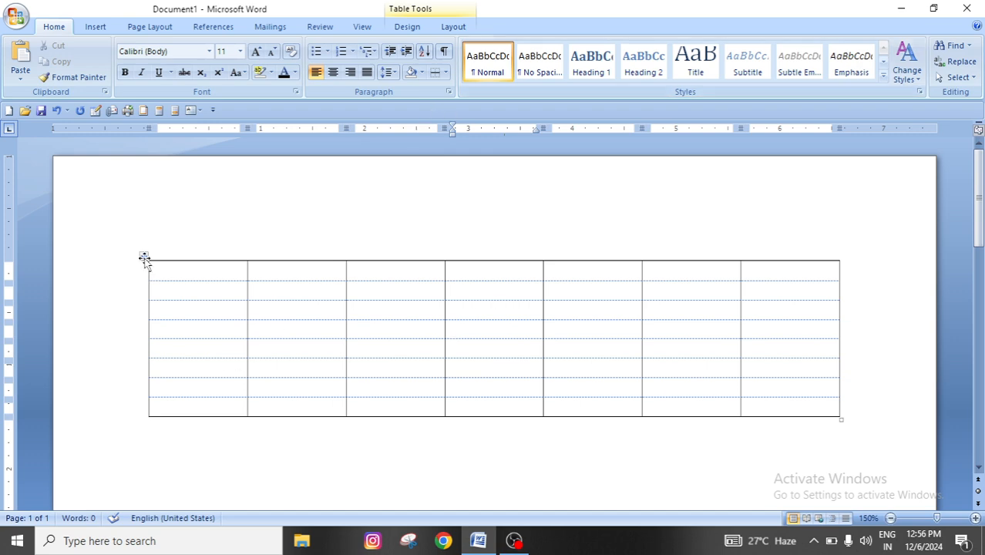
# - Select the entire table, turn its inside horizontal borders back on and clear the table selection
pyautogui.click(144, 256)
pyautogui.click(447, 72)
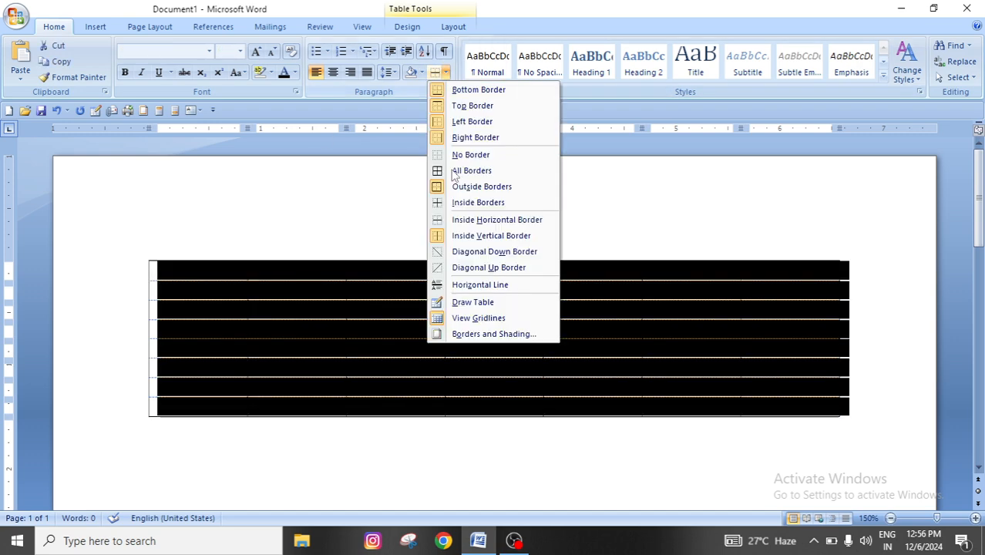
pyautogui.click(480, 222)
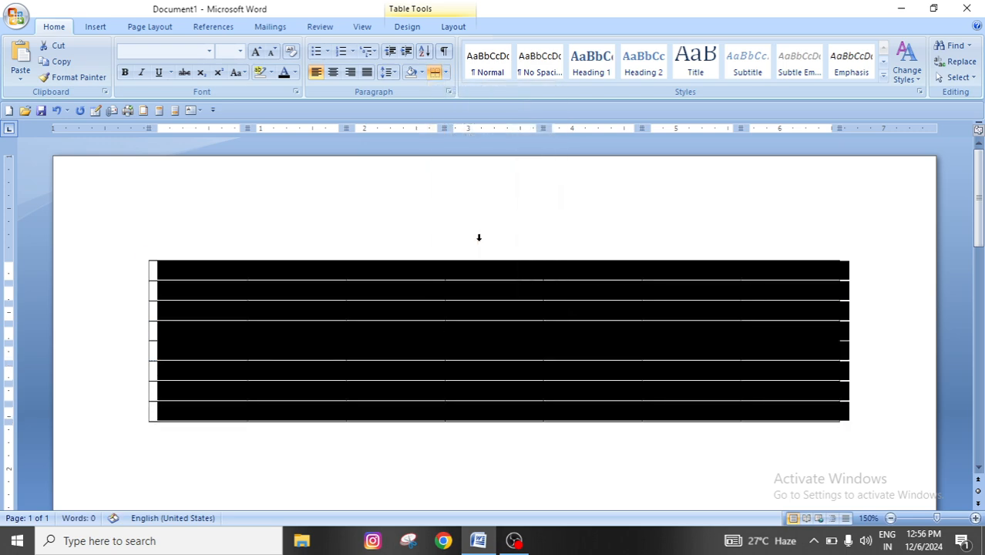
pyautogui.click(449, 331)
pyautogui.click(15, 16)
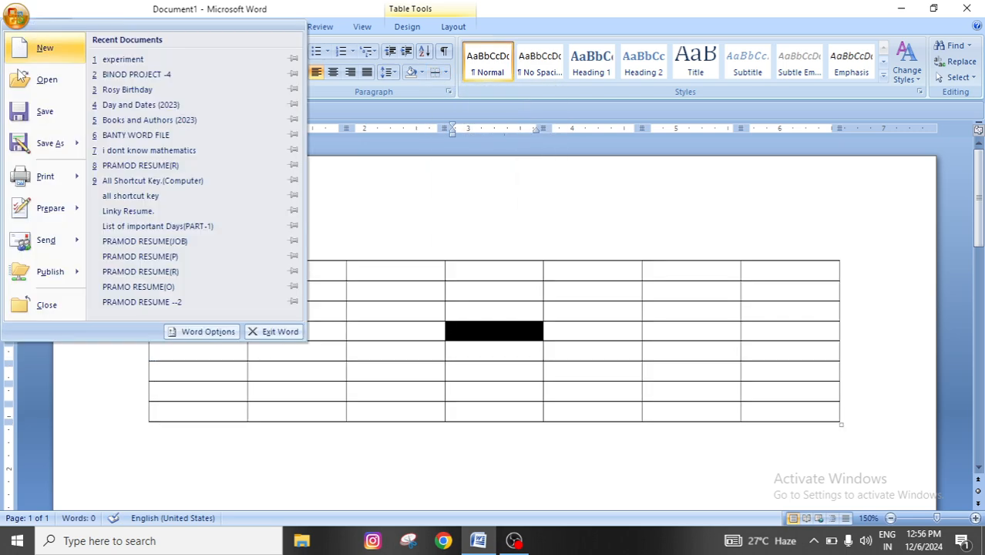
pyautogui.click(41, 174)
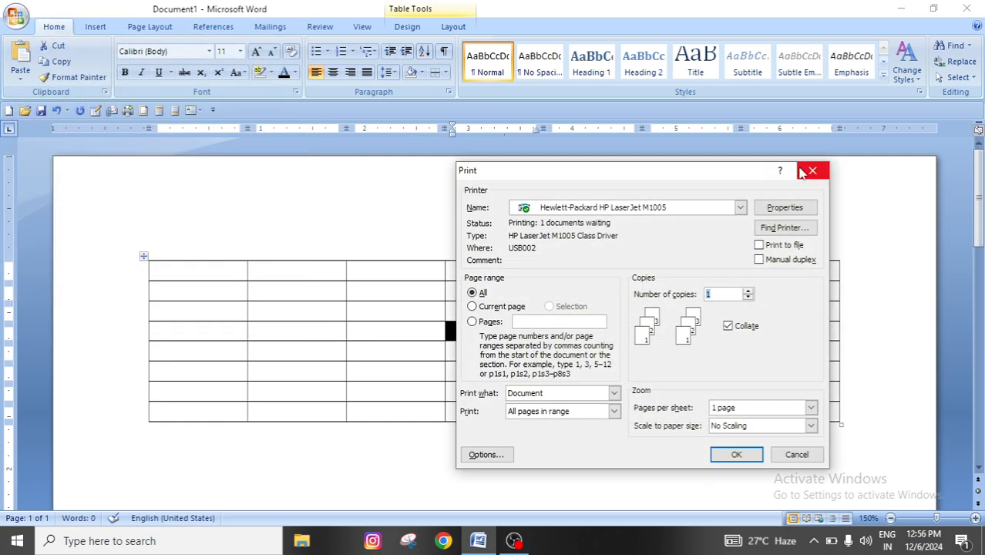
pyautogui.click(806, 172)
# - View the table with its inside horizontal borders in print preview and return to the document
pyautogui.click(16, 15)
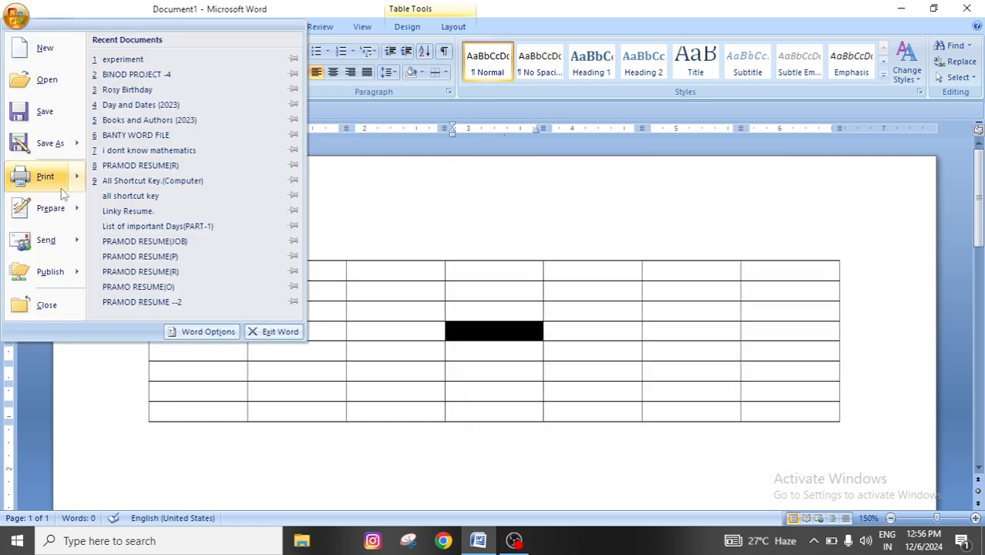
pyautogui.moveTo(74, 178)
pyautogui.click(145, 138)
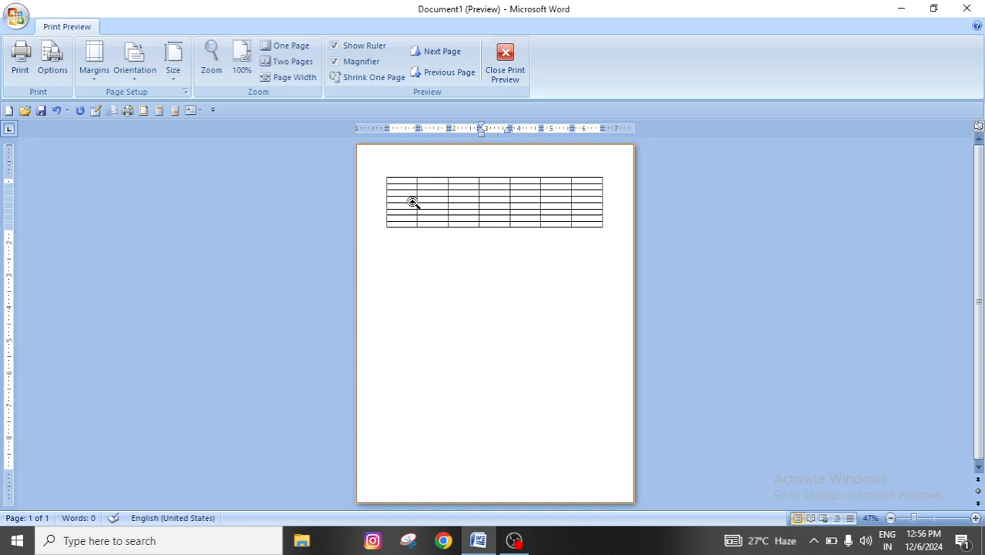
pyautogui.click(506, 70)
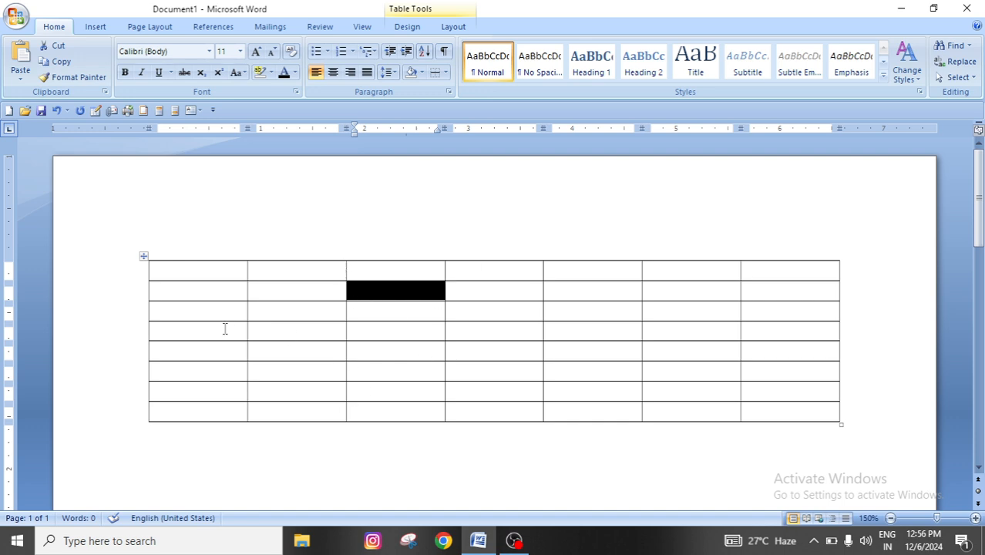
# - Select the entire table, turn off its inside vertical borders and deselect it
pyautogui.click(144, 256)
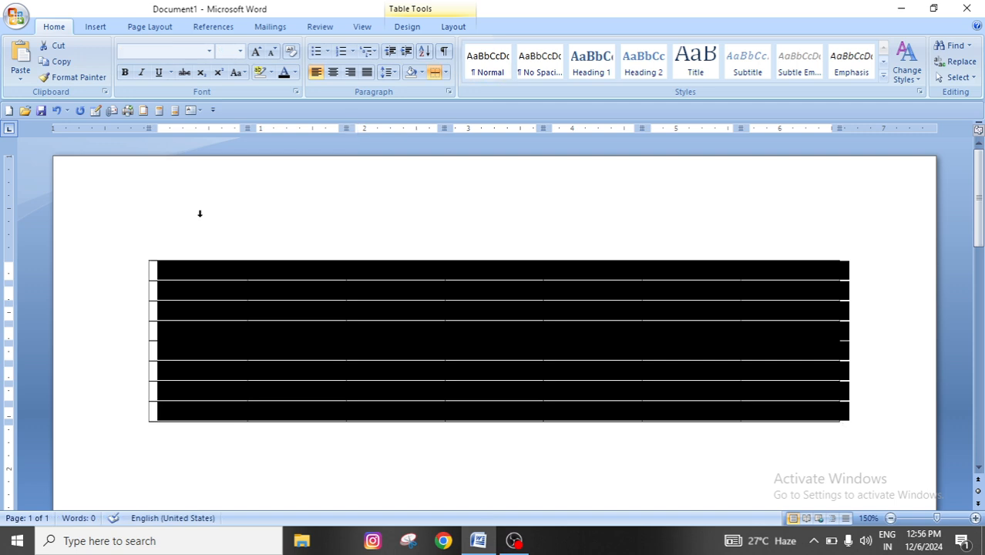
pyautogui.click(445, 72)
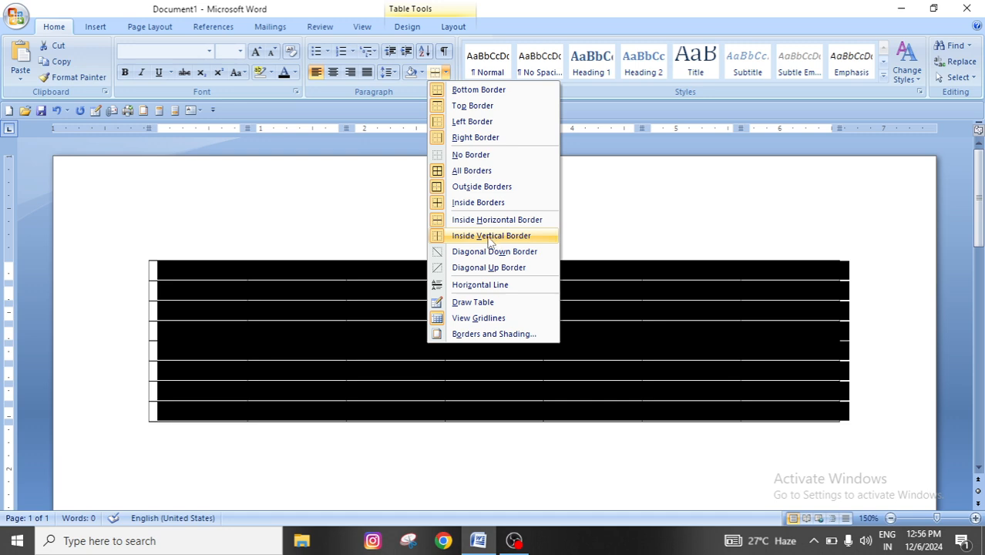
pyautogui.click(482, 237)
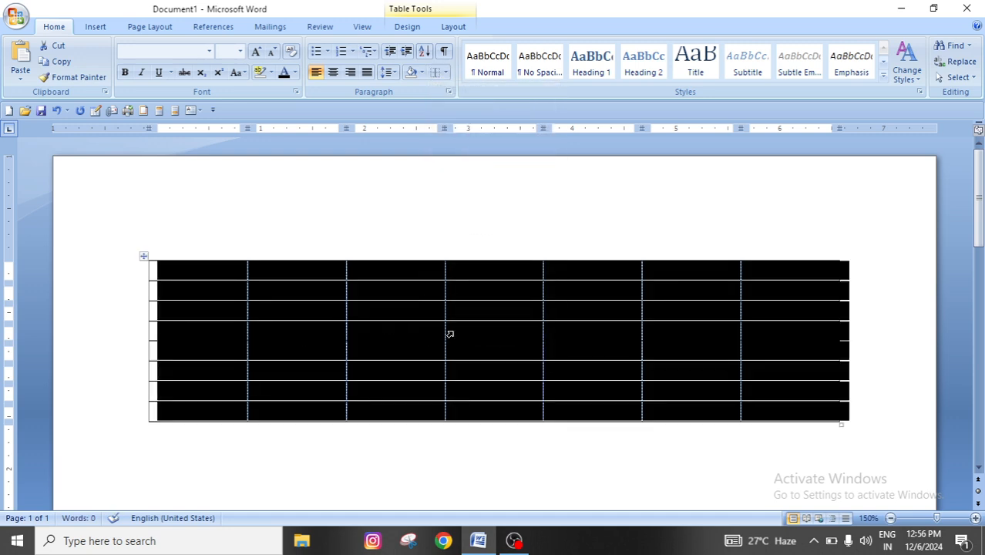
pyautogui.click(286, 450)
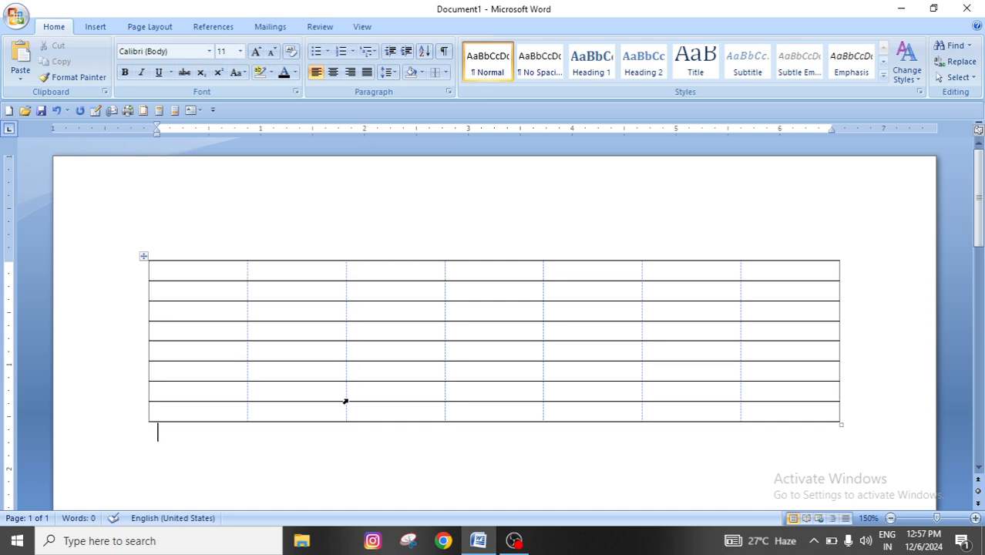
# - View the table without inside vertical borders in print preview and return to the document
pyautogui.click(17, 15)
pyautogui.moveTo(30, 182)
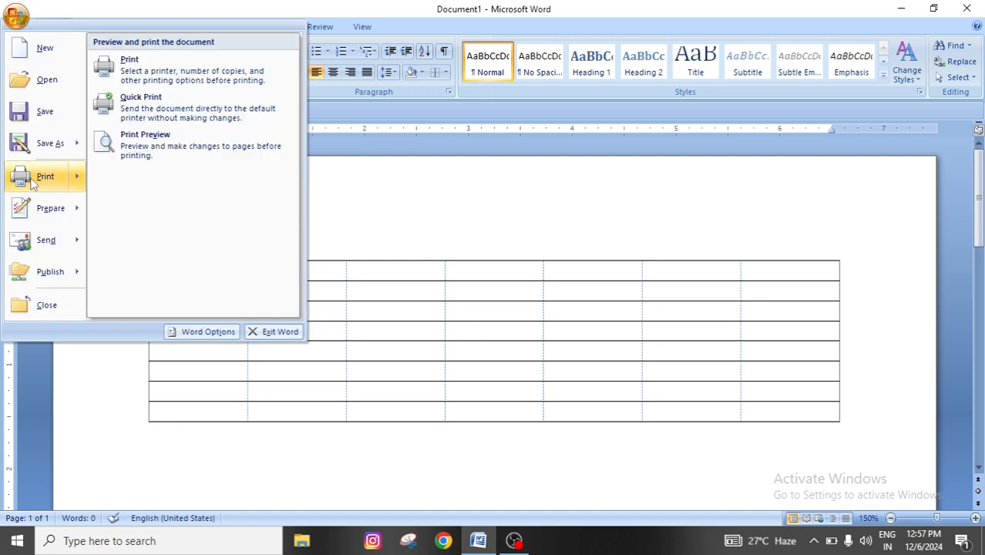
pyautogui.click(164, 152)
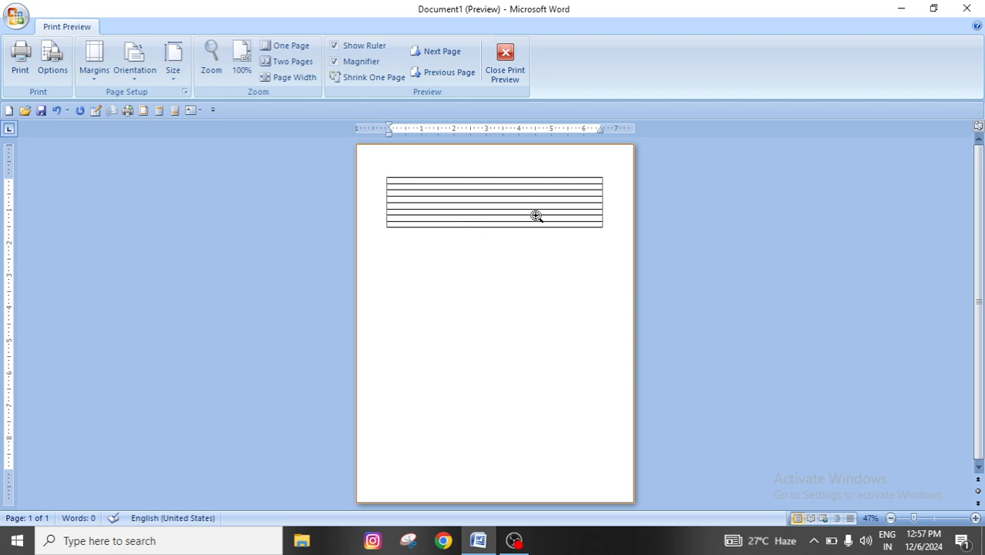
pyautogui.click(517, 54)
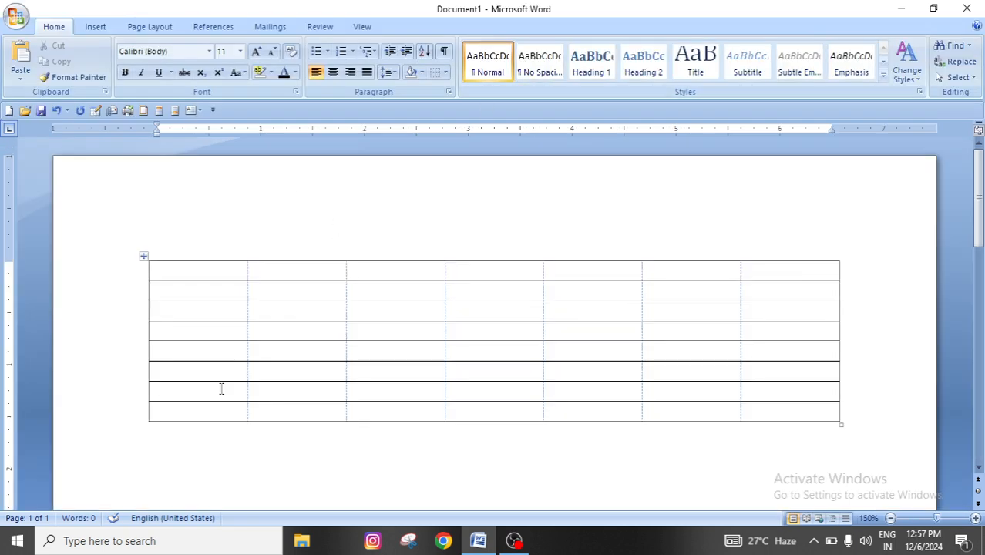
# - Select the entire table, turn its inside vertical borders back on and deselect it
pyautogui.click(144, 255)
pyautogui.click(446, 72)
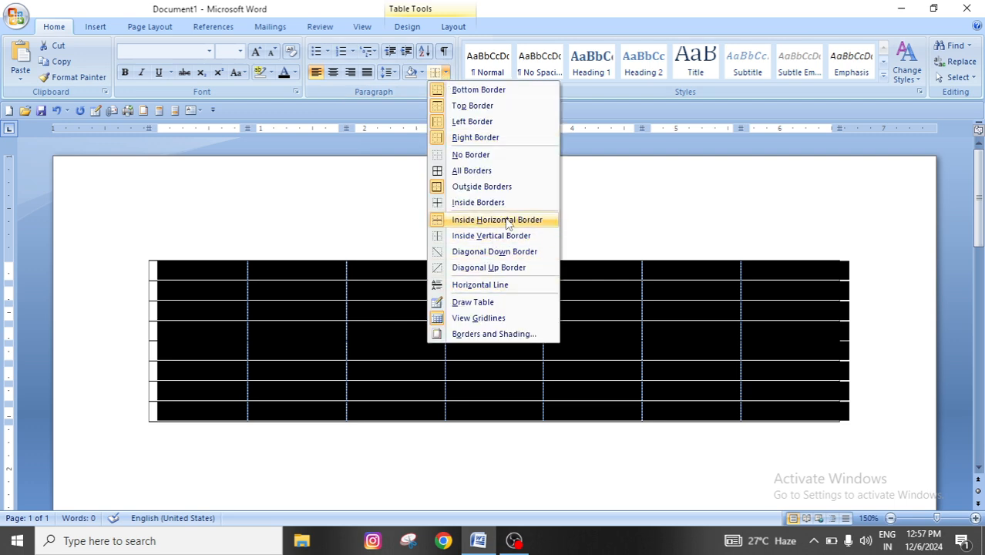
pyautogui.click(480, 236)
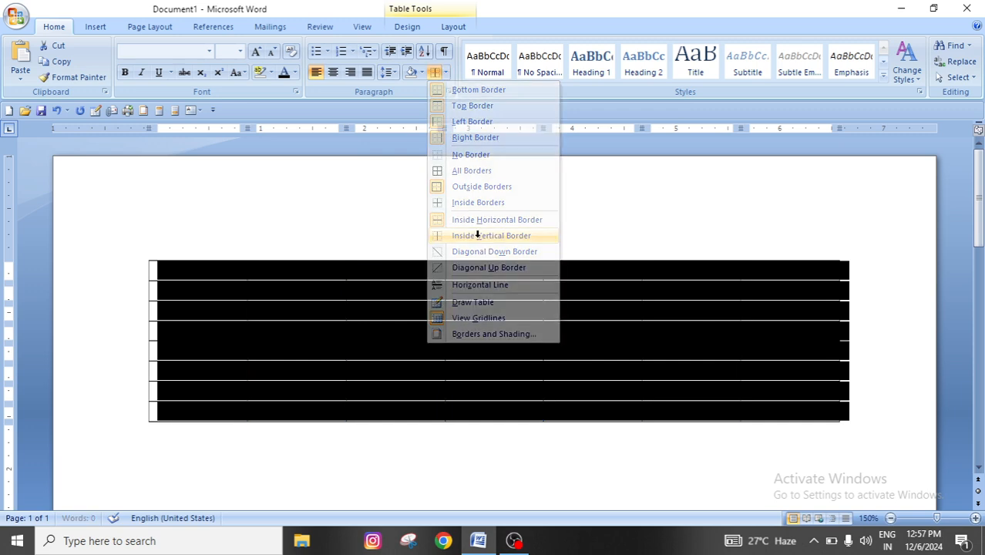
pyautogui.click(401, 452)
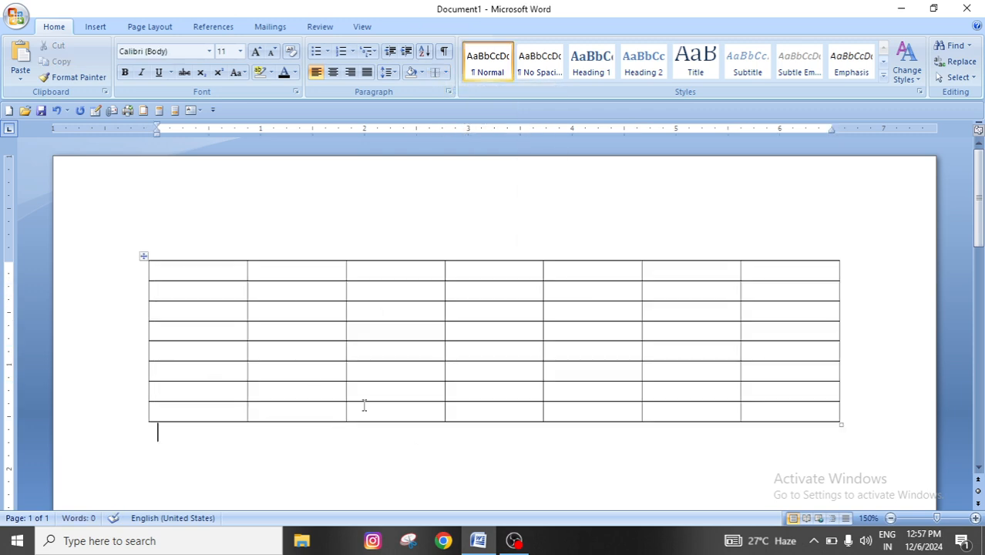
# - Select the entire table, apply the Diagonal Down Border to all its cells and deselect it
pyautogui.click(446, 72)
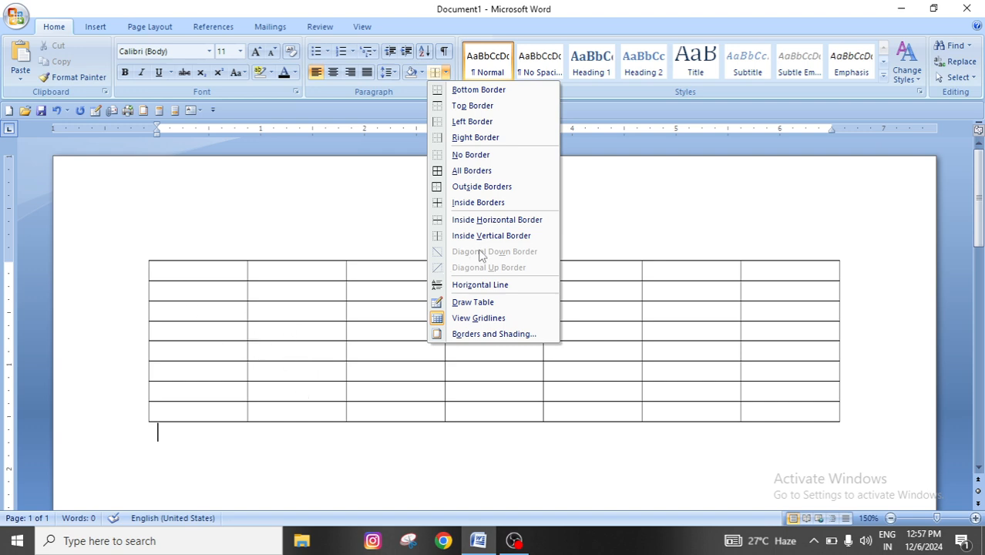
pyautogui.click(377, 370)
pyautogui.click(141, 255)
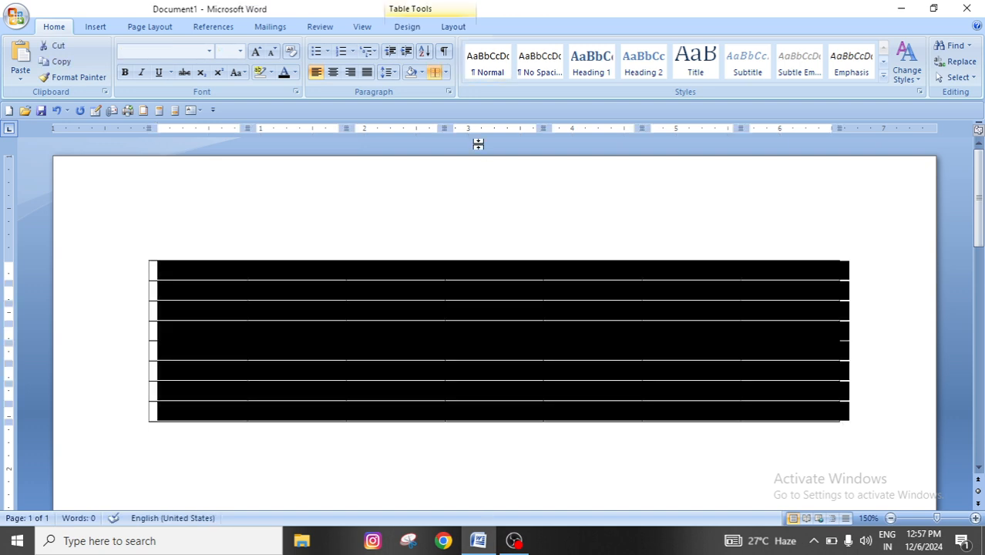
pyautogui.click(445, 72)
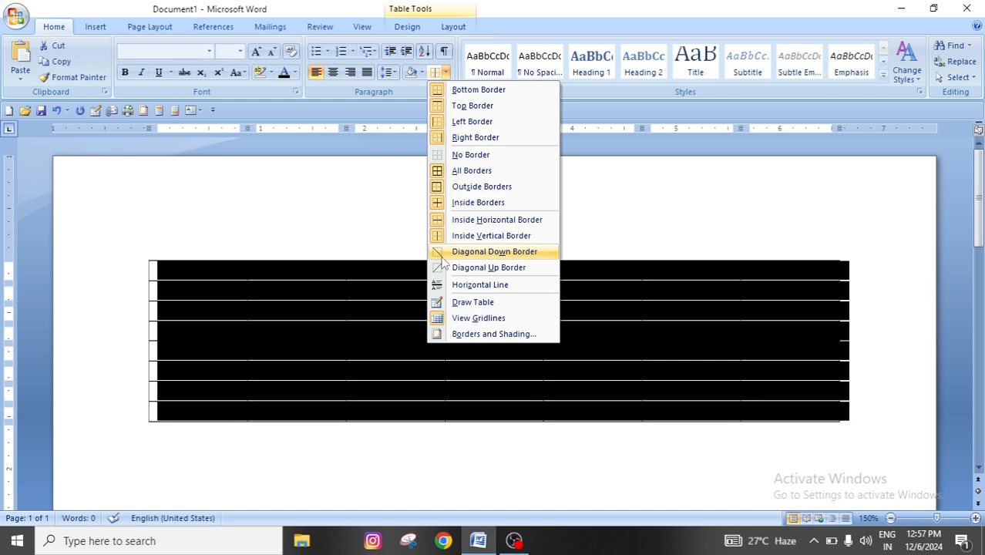
pyautogui.click(505, 252)
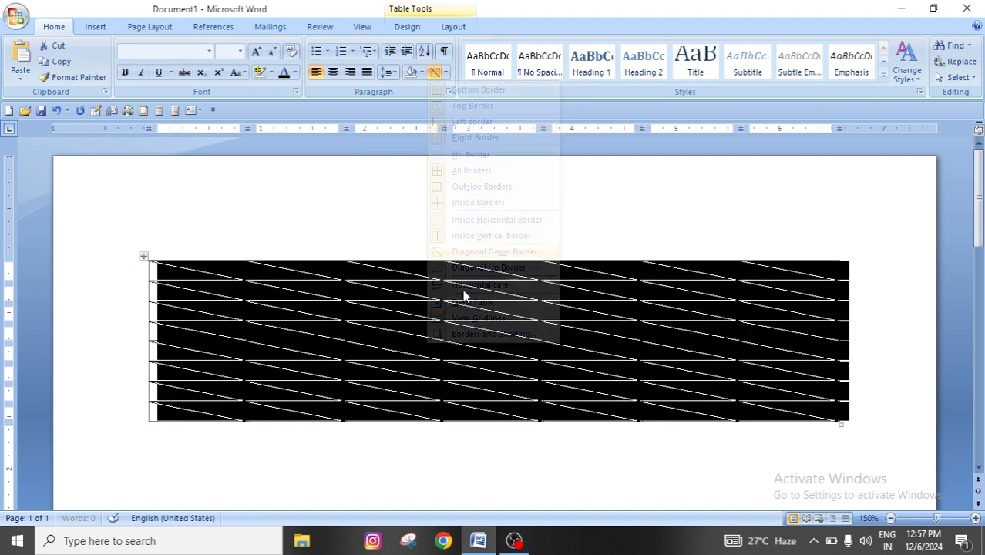
pyautogui.click(383, 492)
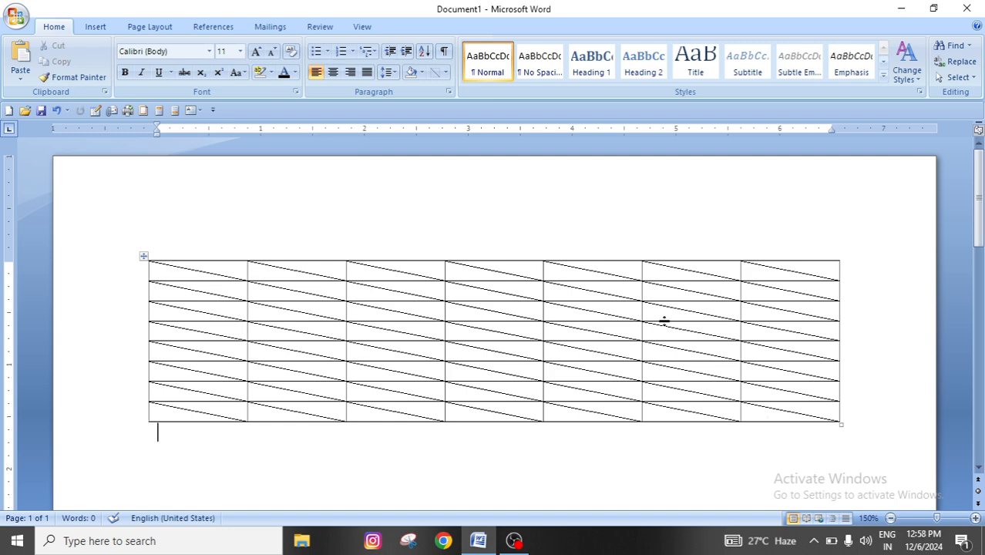
# - Select the entire table, remove the Diagonal Down Border from its cells and deselect it
pyautogui.click(145, 259)
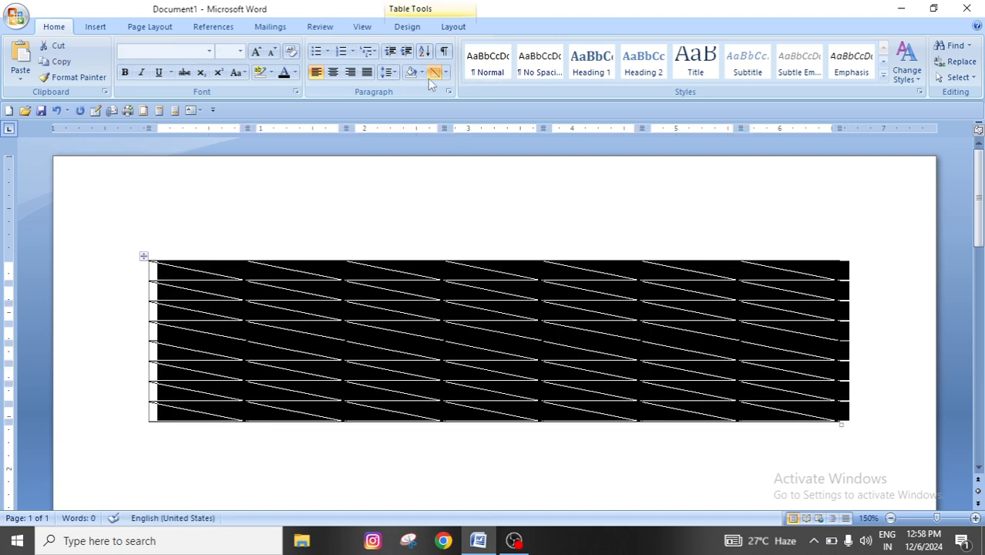
pyautogui.click(446, 72)
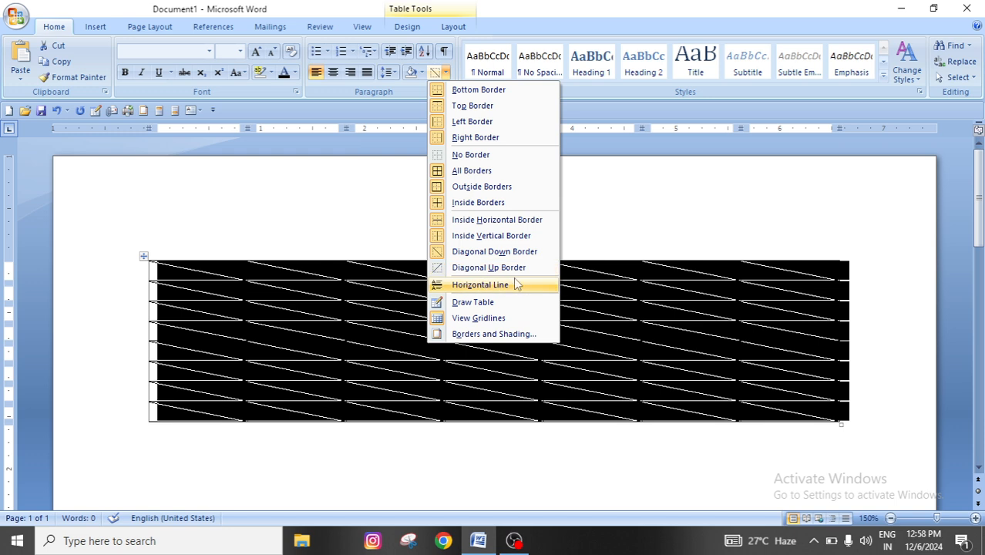
pyautogui.click(508, 256)
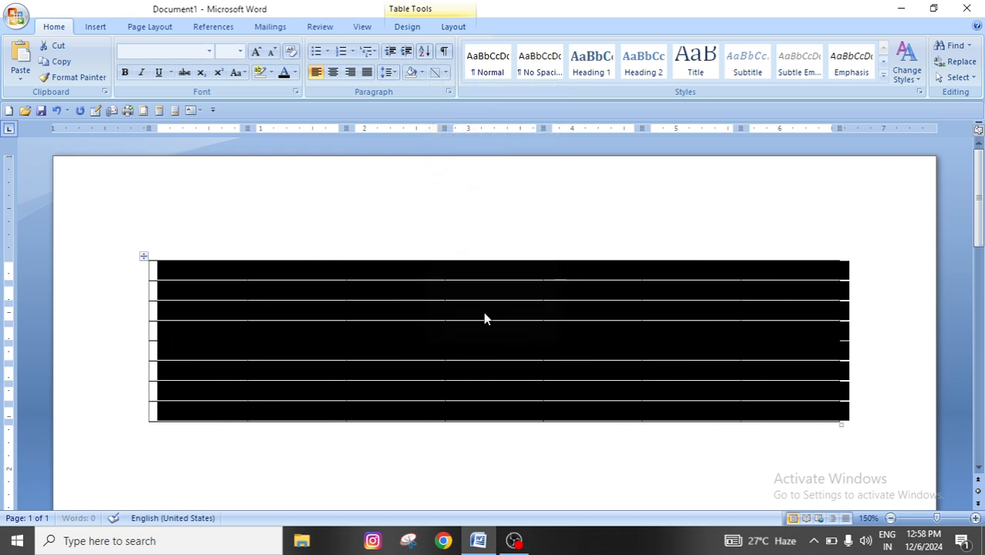
pyautogui.click(433, 450)
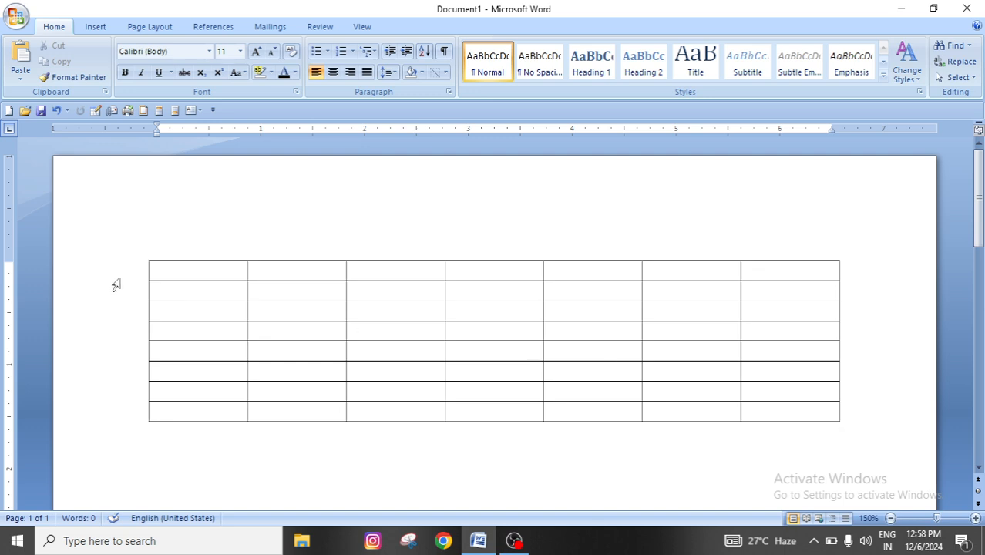
# - Select the entire table, apply the Diagonal Up Border to all its cells and deselect it
pyautogui.click(143, 256)
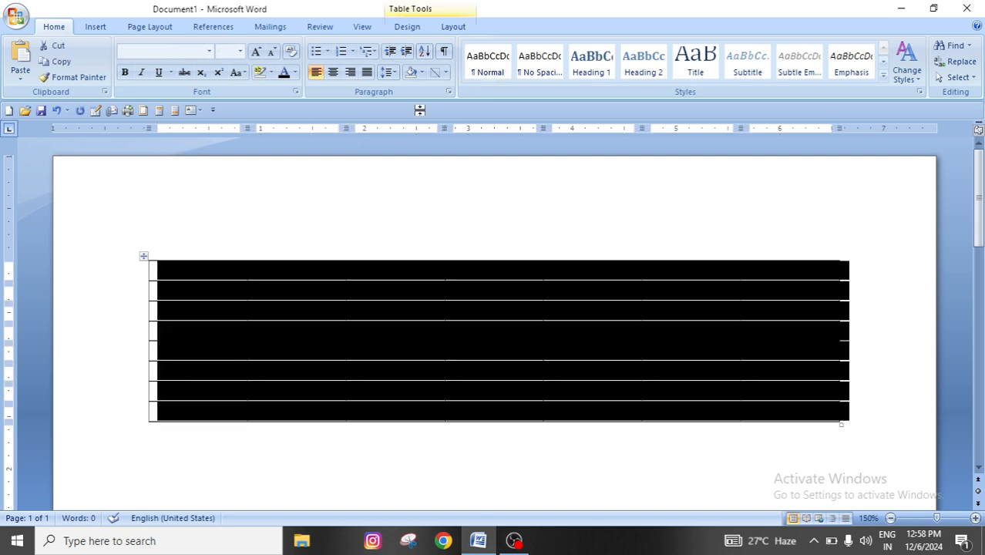
pyautogui.click(445, 72)
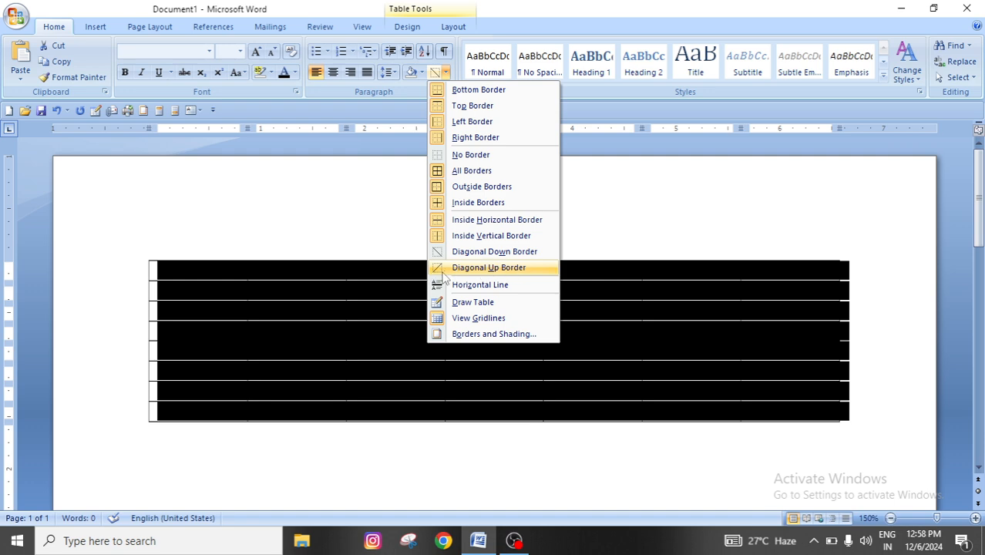
pyautogui.click(466, 269)
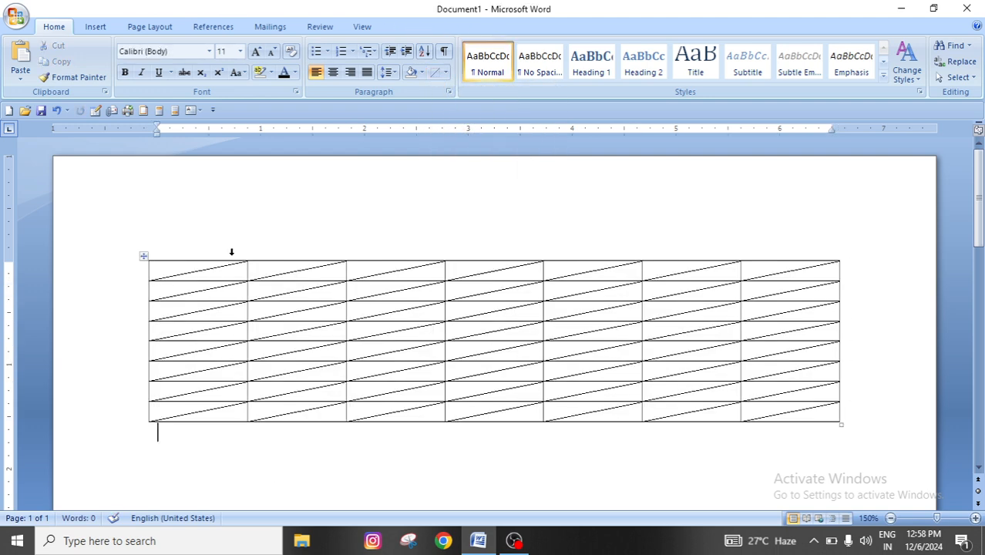
# - Select the entire table, remove the Diagonal Up Border from its cells and deselect it
pyautogui.click(144, 257)
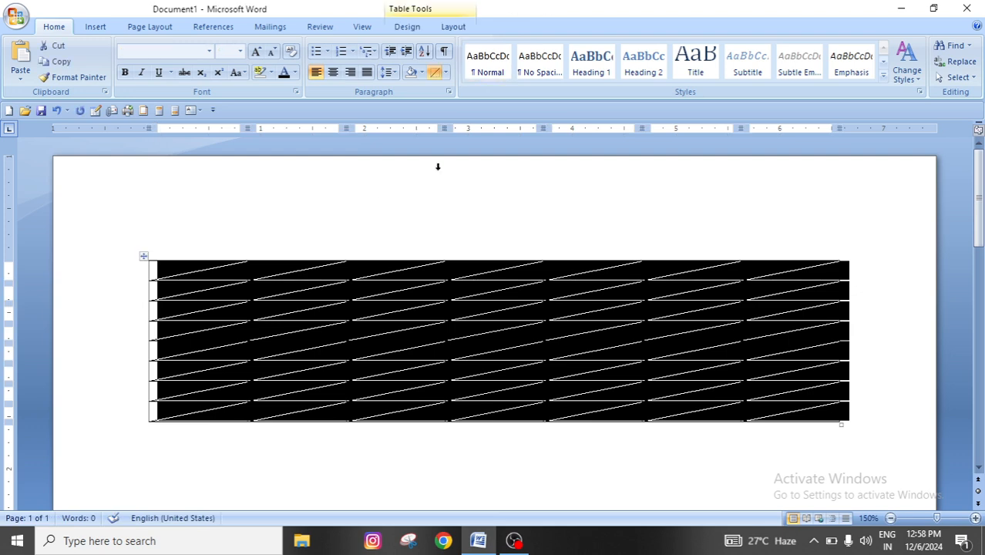
pyautogui.click(446, 72)
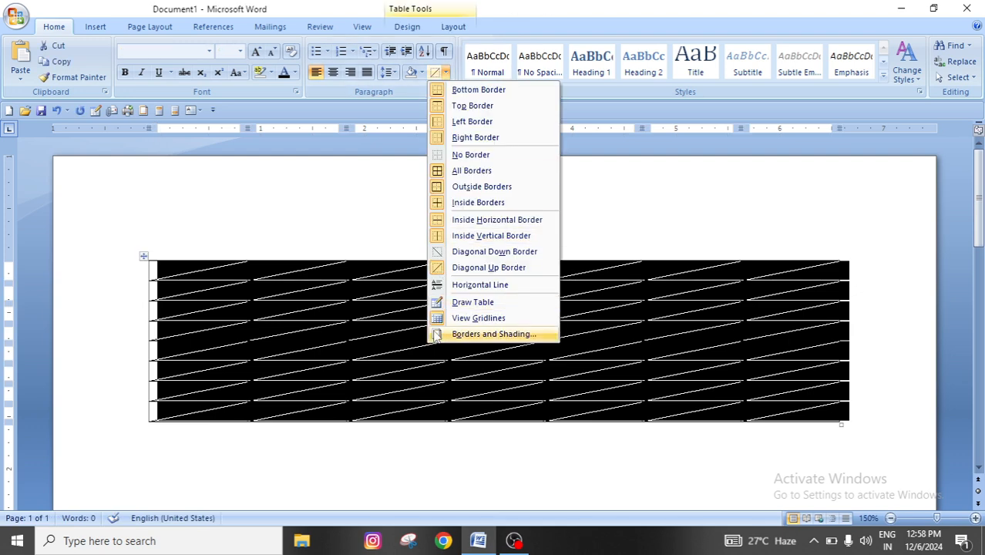
pyautogui.click(471, 268)
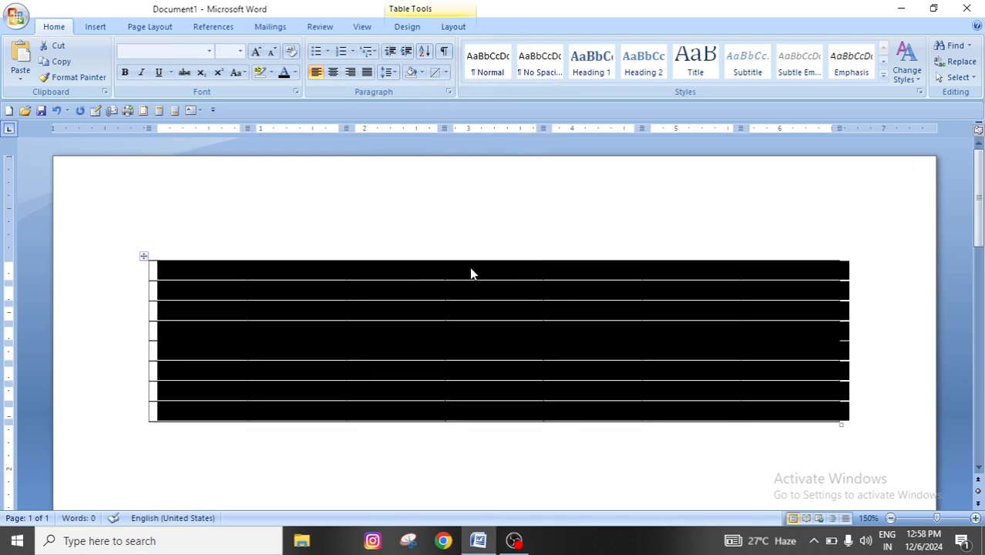
pyautogui.click(454, 441)
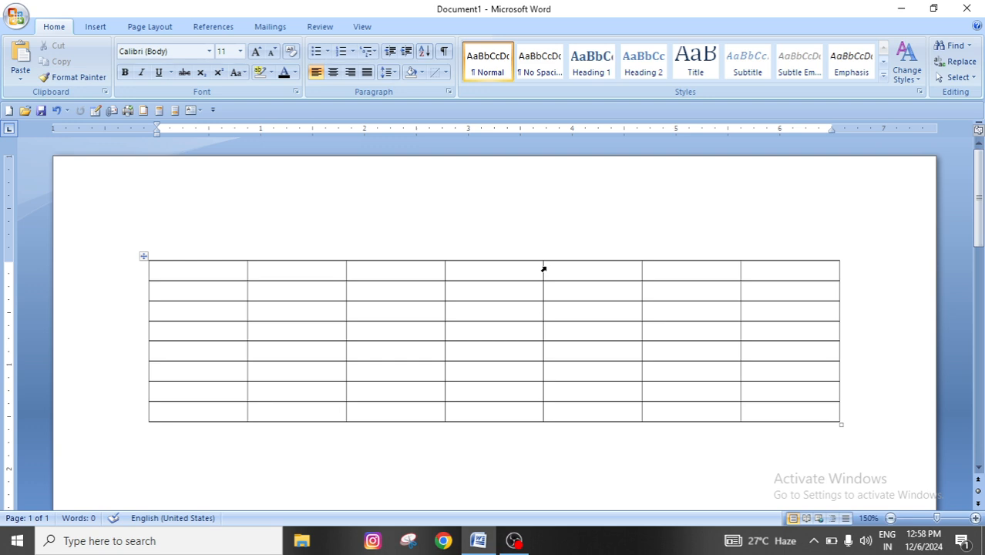
pyautogui.click(445, 72)
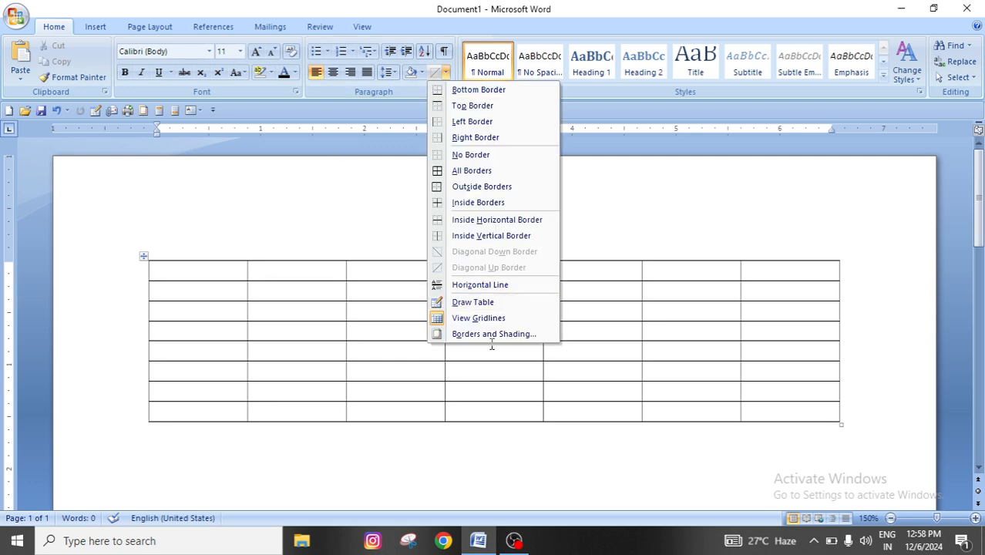
pyautogui.click(146, 271)
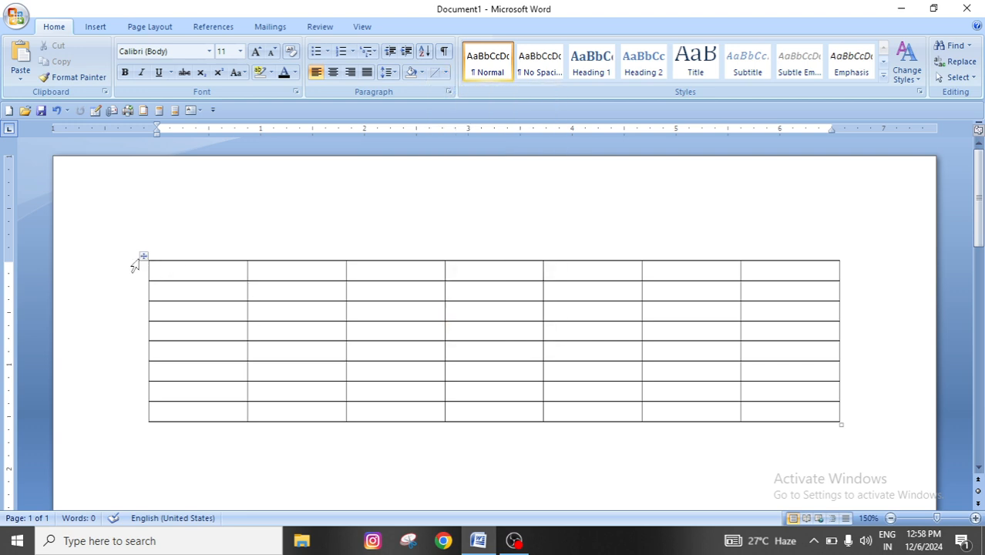
pyautogui.click(143, 255)
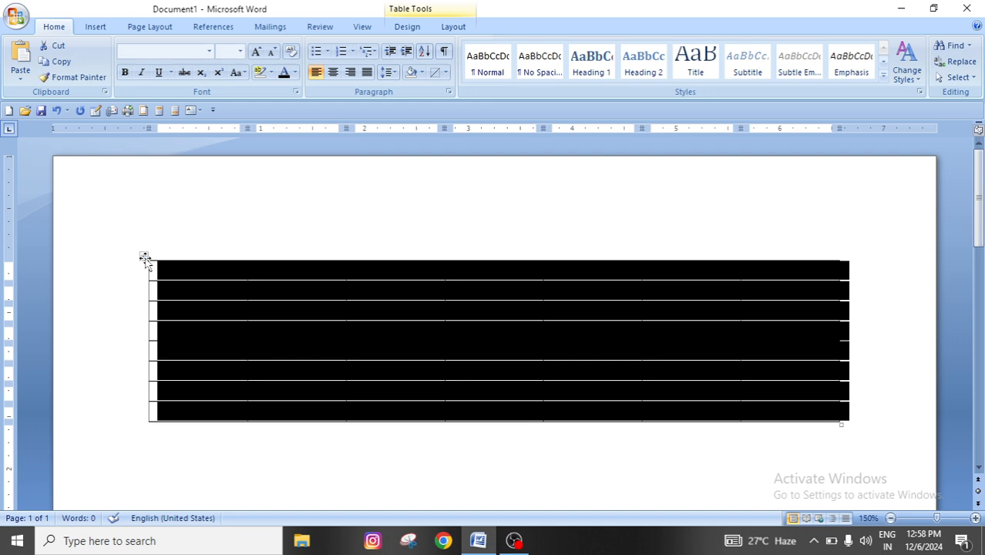
pyautogui.click(262, 256)
pyautogui.click(594, 378)
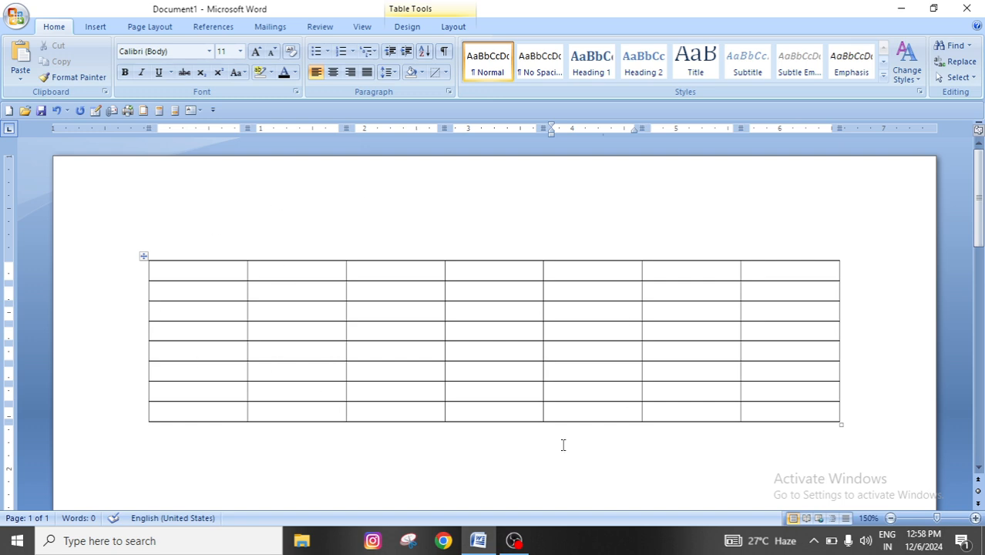
pyautogui.click(144, 256)
pyautogui.click(145, 255)
# - Enter "vbjnvbnvbnb" in the fourth row's second cell, and "vbnmbnbnb", "vbnbnbghgfghghgcv" and "bvbvb" in the fifth row's fourth to sixth cells
pyautogui.click(299, 327)
pyautogui.write('vbjnvbnvbnb')
pyautogui.click(447, 351)
pyautogui.write('vbnmbnbnb')
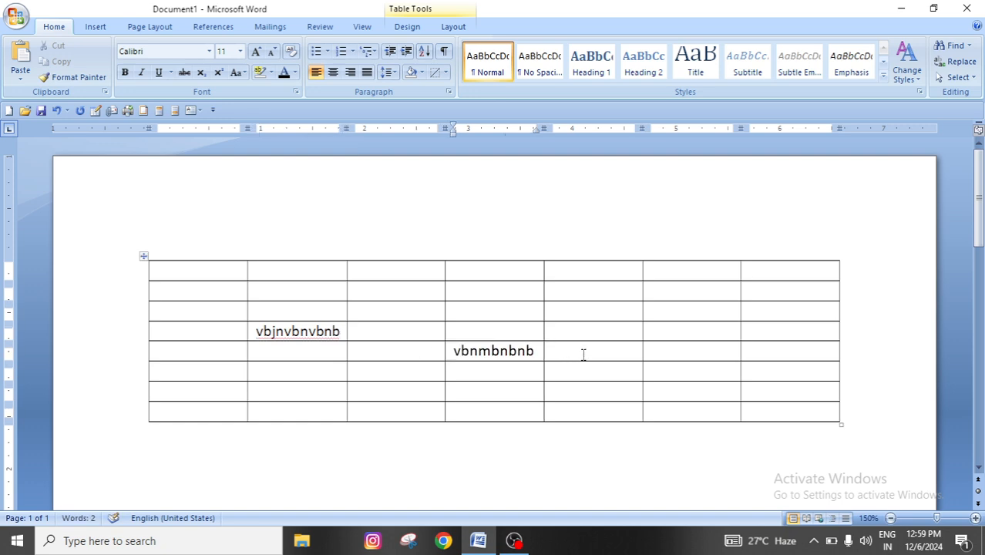
pyautogui.click(583, 354)
pyautogui.write('vbnbnbghgf')
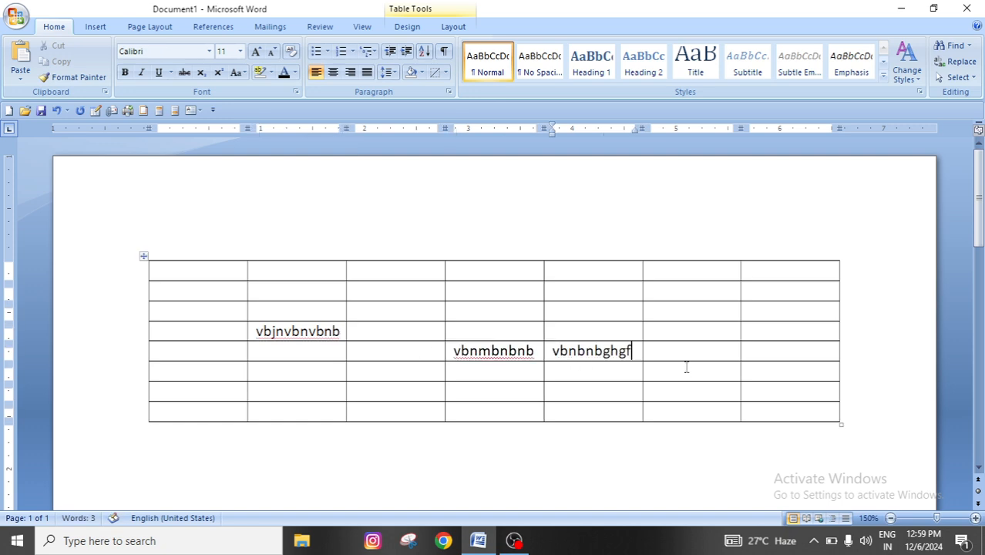
pyautogui.write('ghghgcv')
pyautogui.click(696, 352)
pyautogui.write('bvbvb')
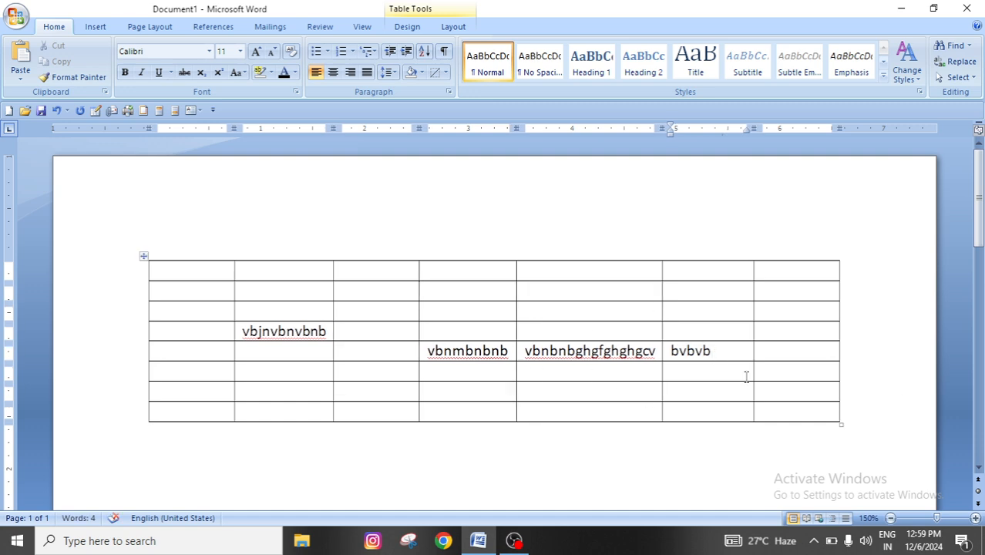
# - Clear the text from all table cells and delete the entire table from the document
pyautogui.click(144, 256)
pyautogui.press('Delete')
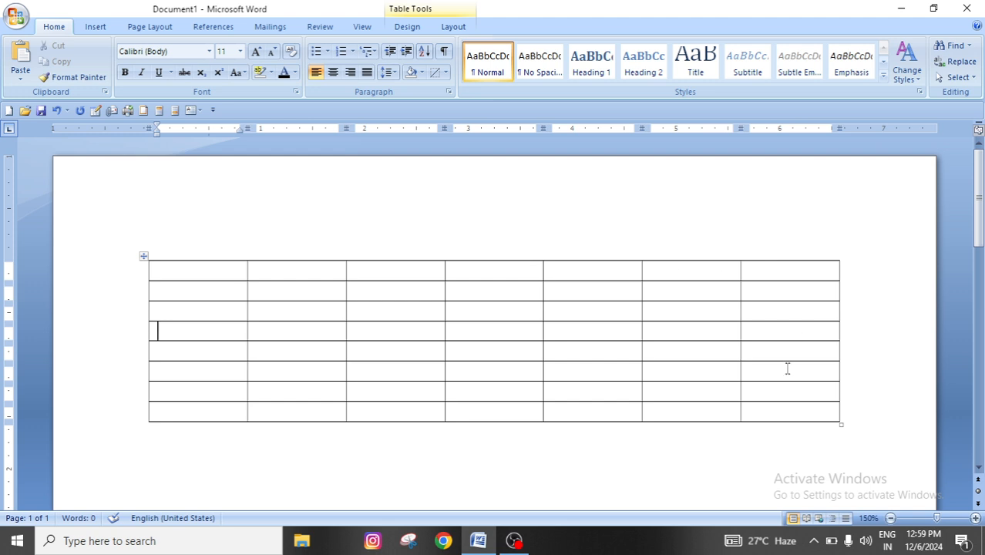
pyautogui.click(143, 258)
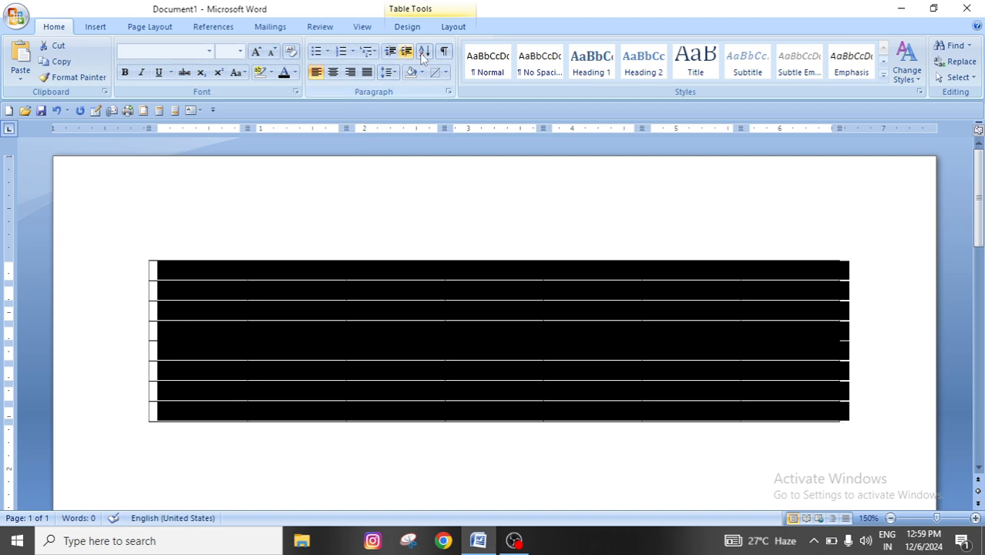
pyautogui.click(452, 27)
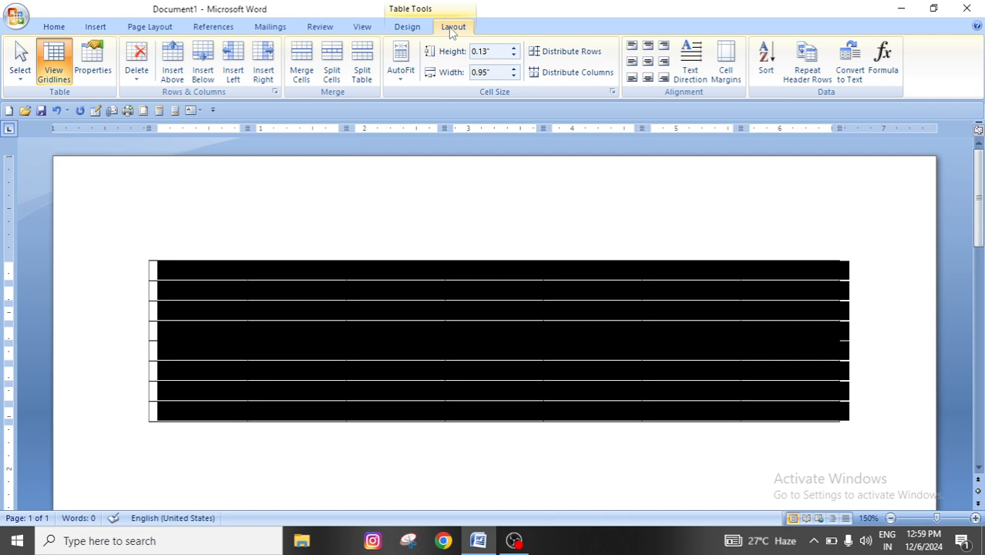
pyautogui.click(137, 76)
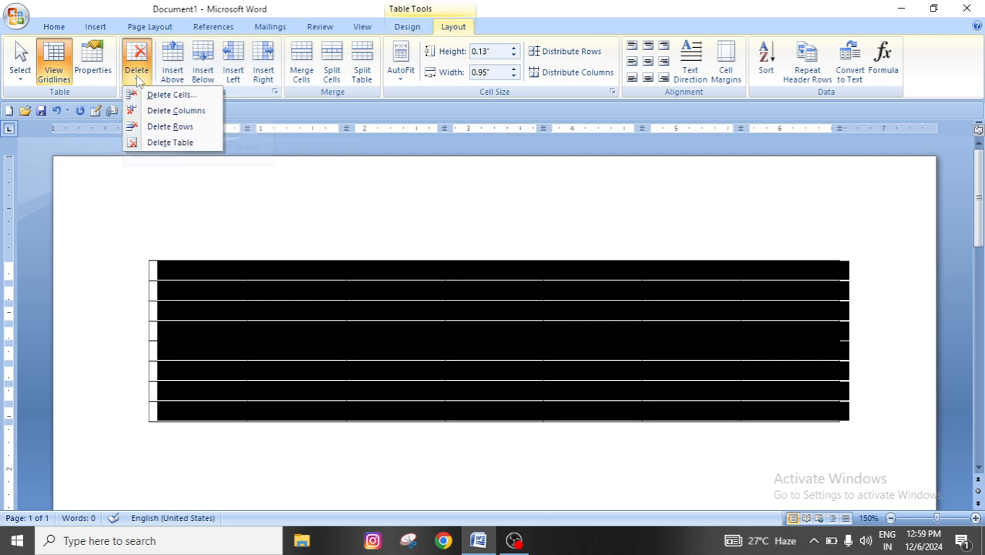
pyautogui.click(188, 145)
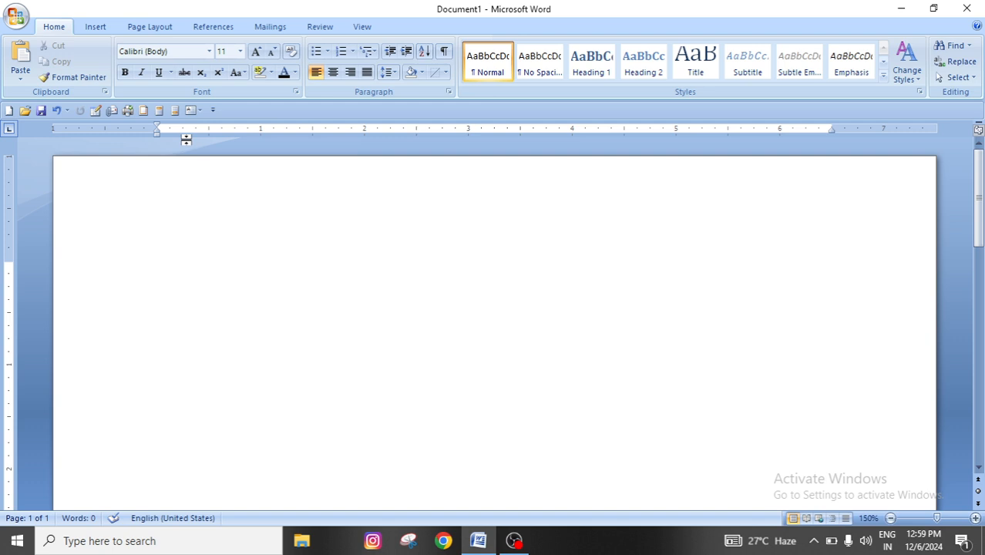
# - Insert a horizontal line in the empty document and enter "rytfgffgfgfgfdgfjhgjgjgjhkjnljljlkljkljk" above it
pyautogui.click(446, 72)
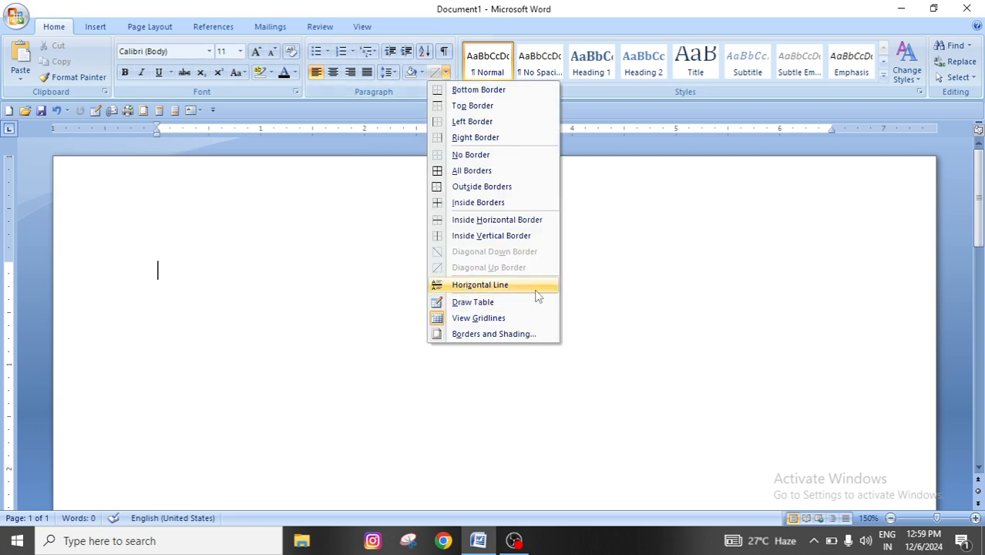
pyautogui.click(487, 288)
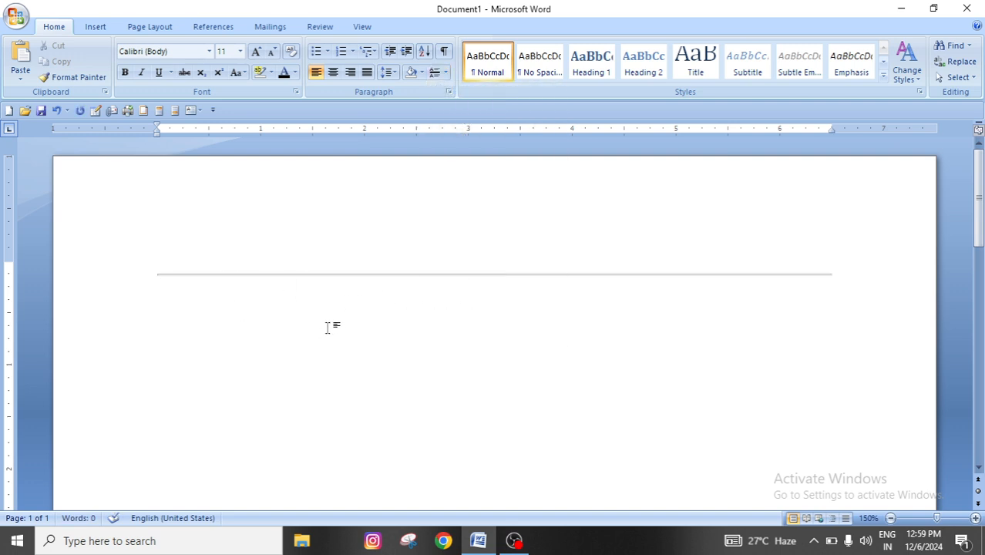
pyautogui.write('rytfgf')
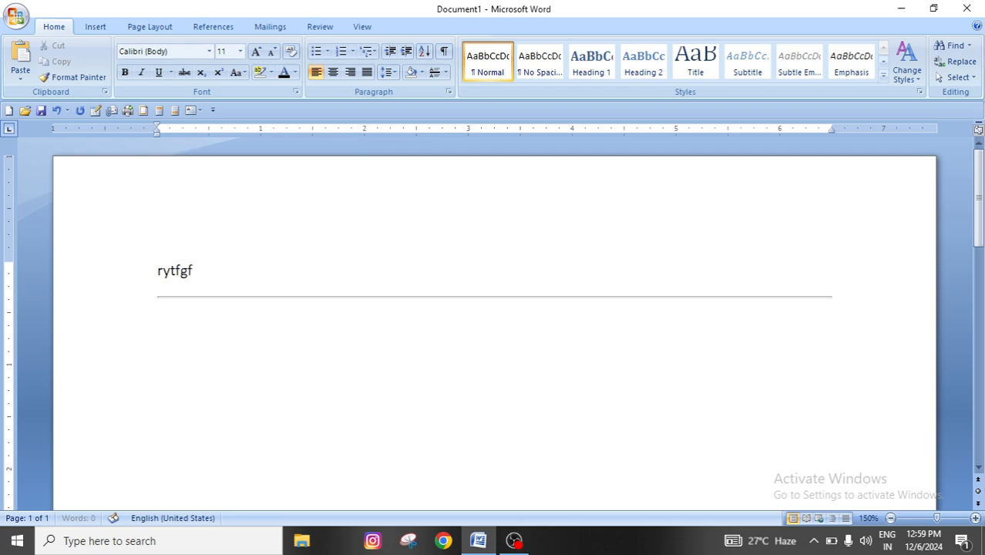
pyautogui.write('fgfgfgfdgfjhgj')
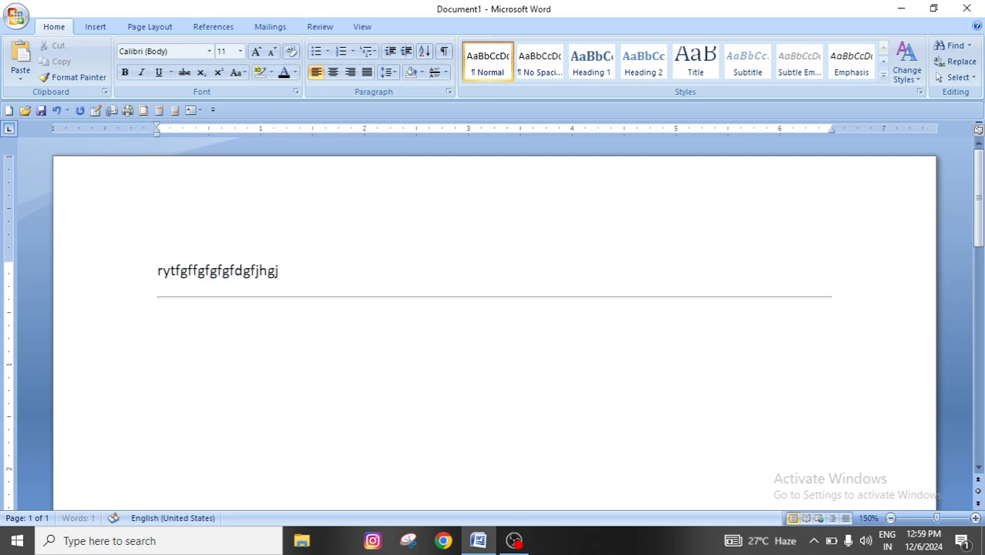
pyautogui.write('gjgjhkjnljljlkljkljk')
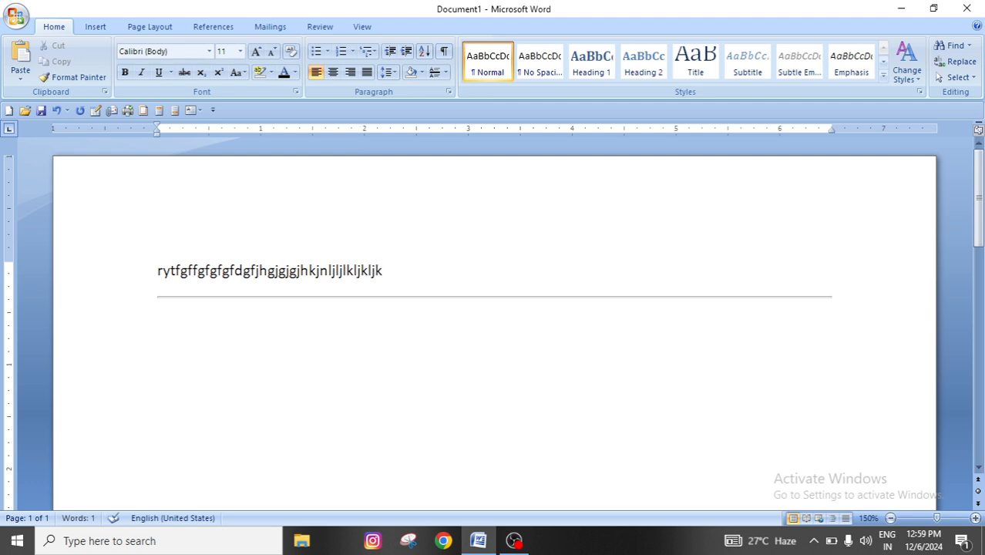
# - Delete the entire document content, including the sample text and the horizontal line
pyautogui.hotkey('ctrl', 'a')
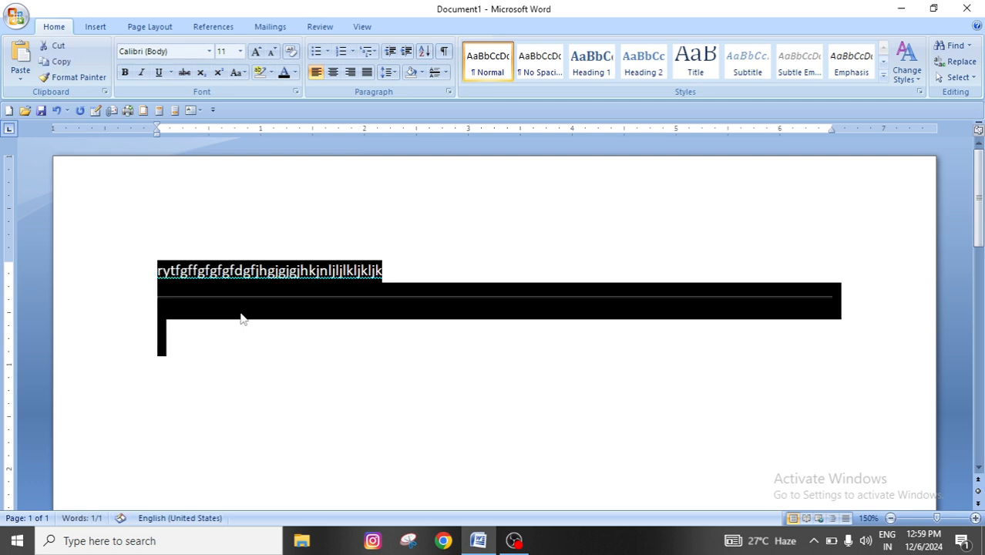
pyautogui.press('Delete')
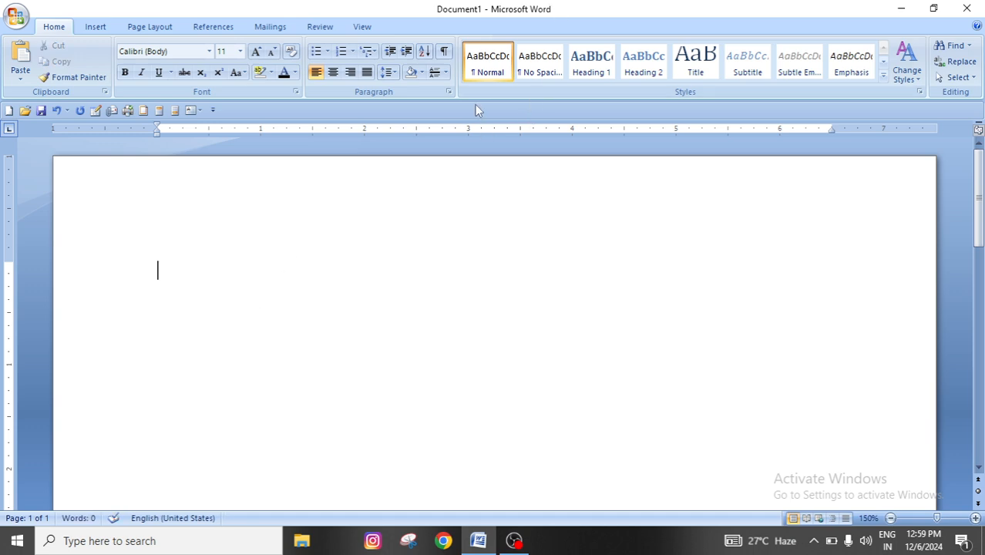
pyautogui.click(446, 74)
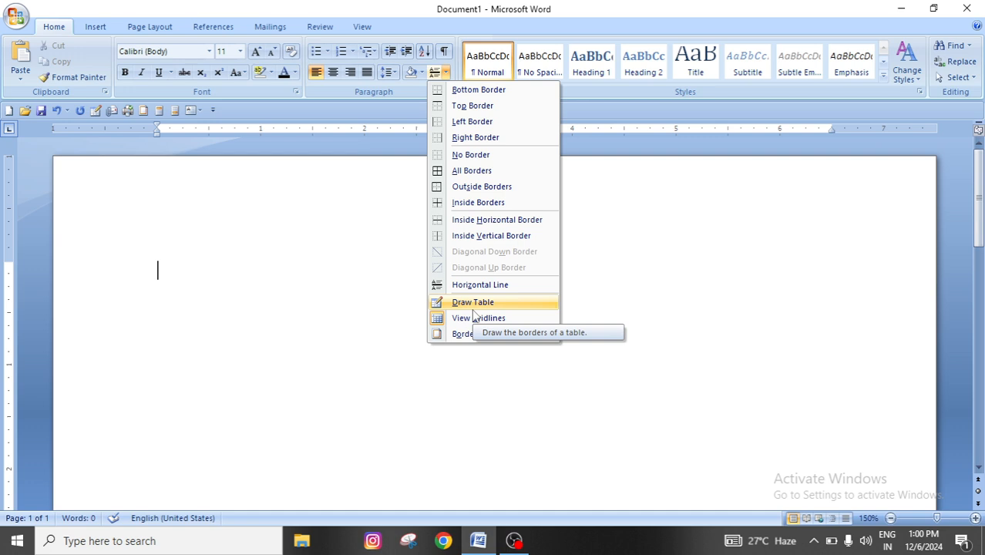
pyautogui.click(266, 282)
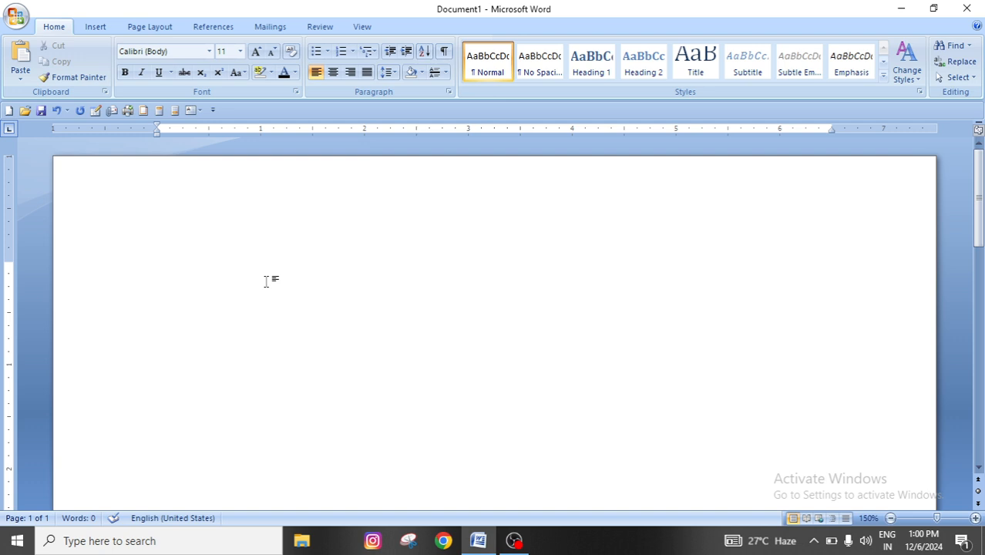
pyautogui.click(96, 27)
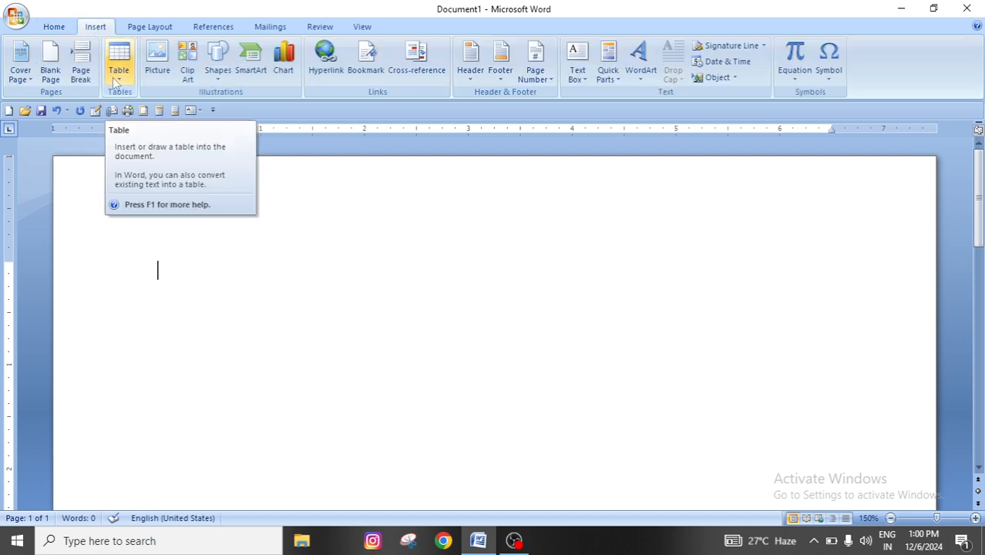
pyautogui.click(53, 27)
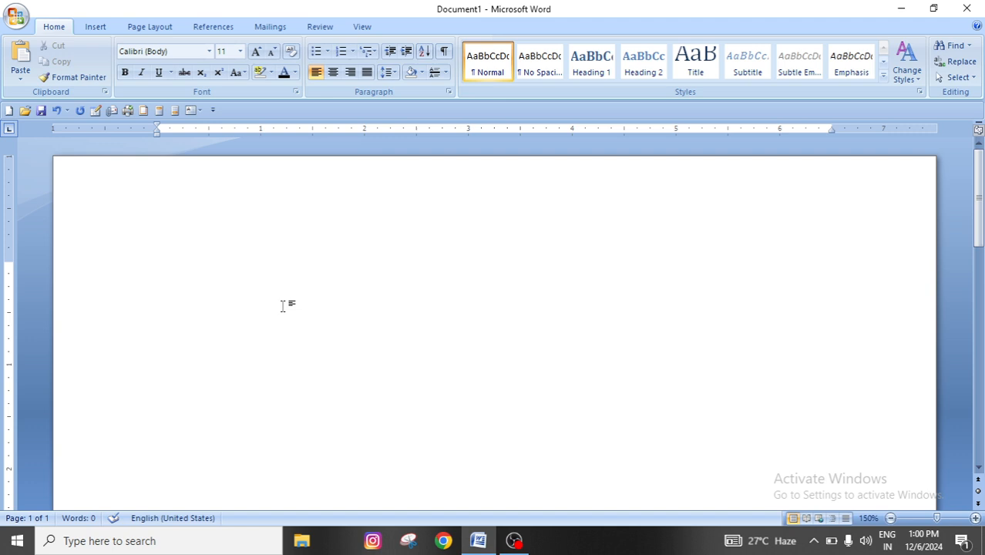
# - Draw a single-cell table about 6 inches wide and 2 inches high with Draw Table, undoing a first wider attempt
pyautogui.click(445, 73)
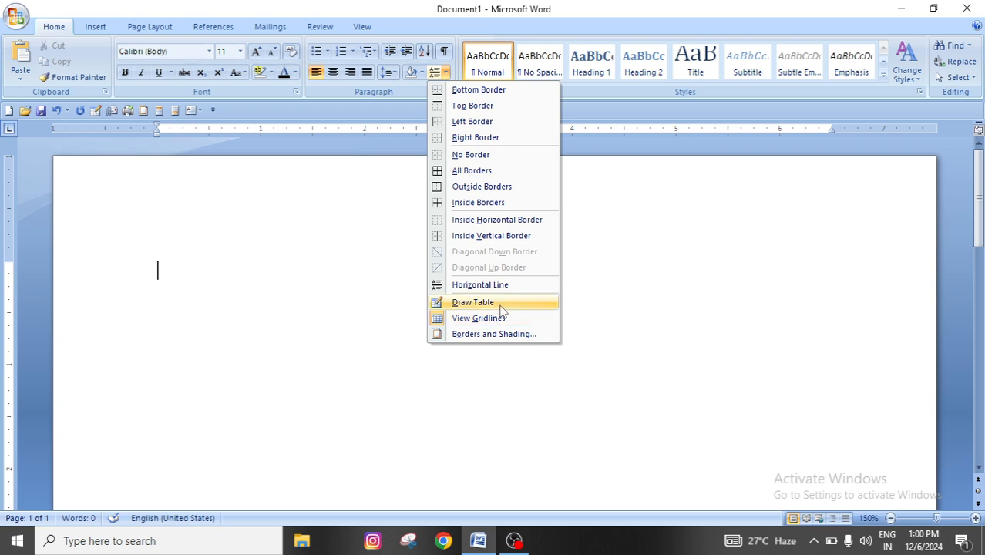
pyautogui.click(473, 302)
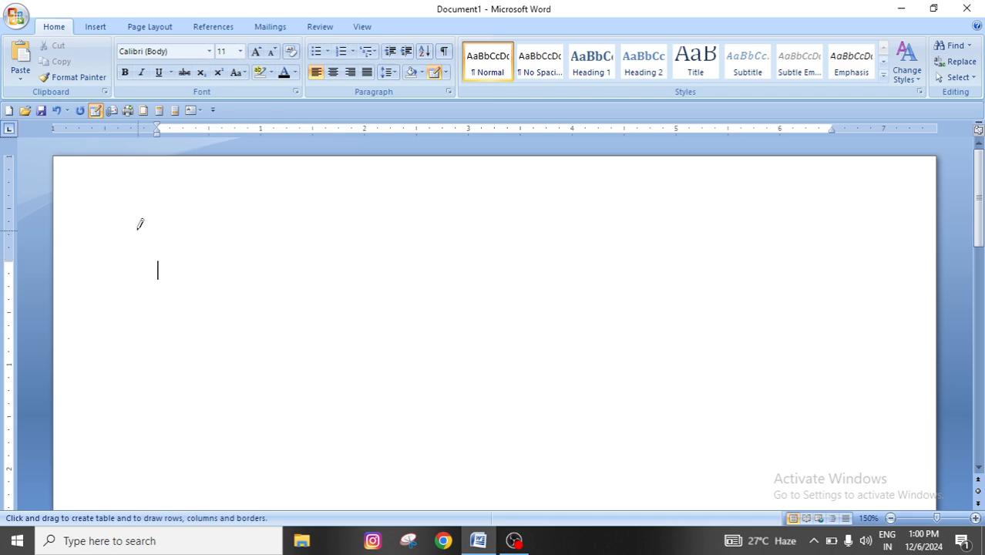
pyautogui.moveTo(138, 231)
pyautogui.mouseDown()
pyautogui.moveTo(356, 315)
pyautogui.moveTo(781, 404)
pyautogui.moveTo(832, 441)
pyautogui.mouseUp()
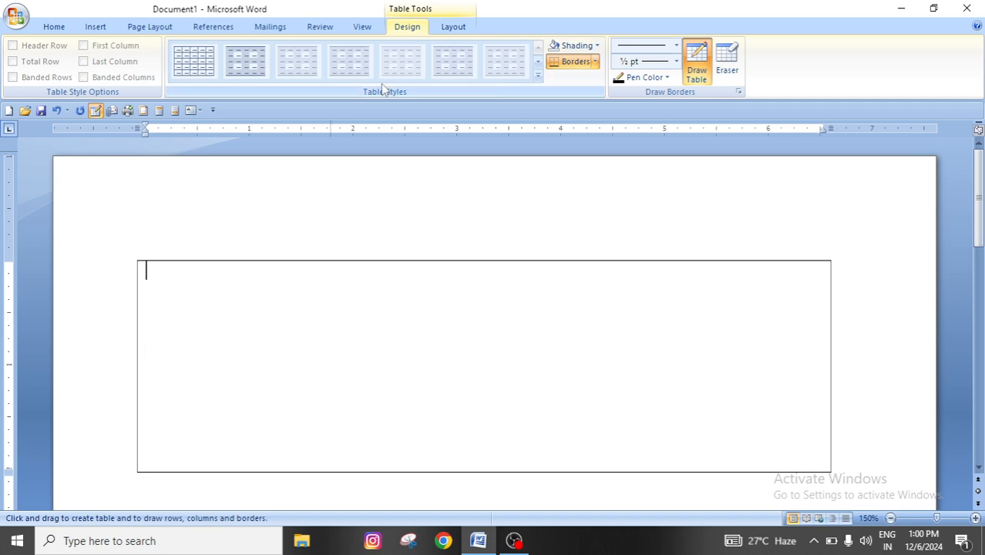
pyautogui.hotkey('ctrl', 'z')
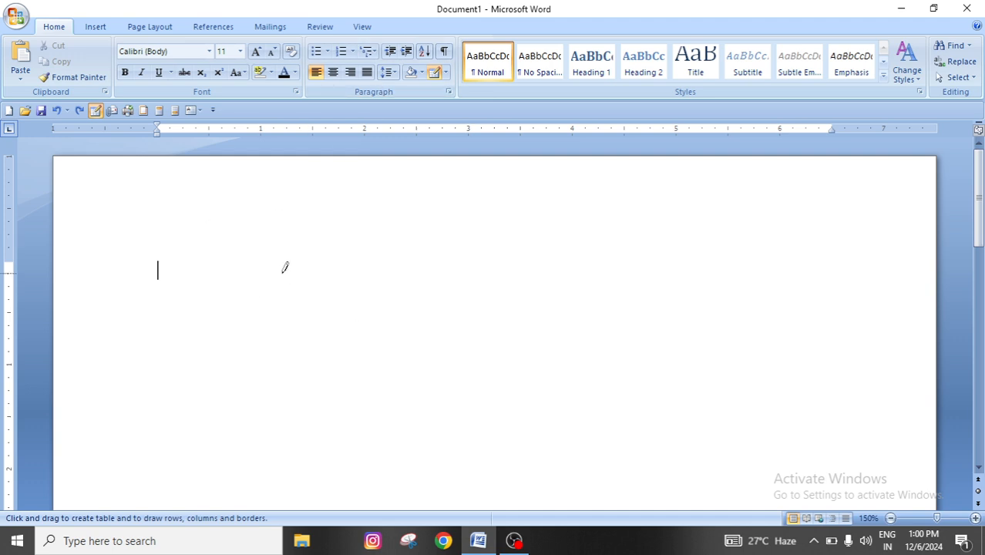
pyautogui.moveTo(149, 230)
pyautogui.mouseDown()
pyautogui.moveTo(322, 302)
pyautogui.moveTo(767, 446)
pyautogui.mouseUp()
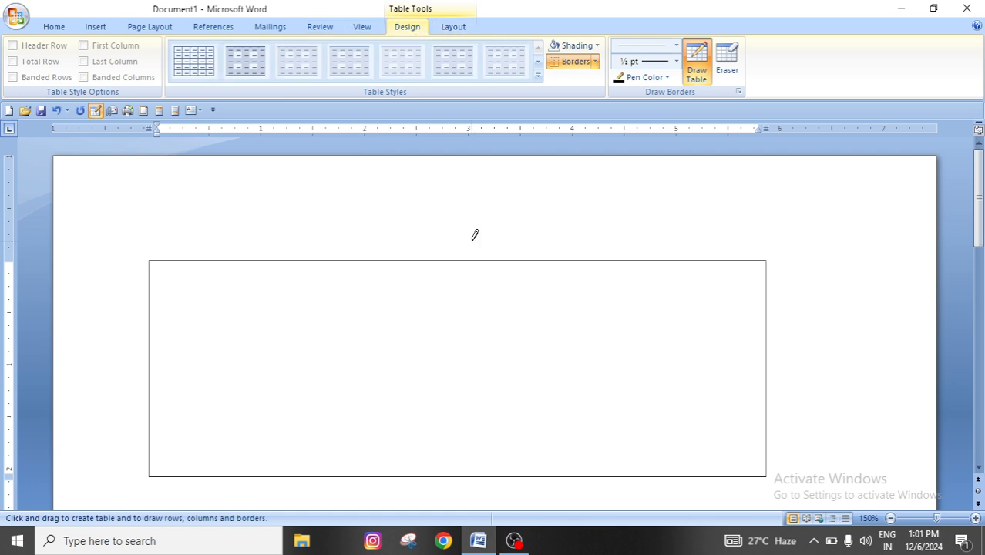
# - Undo the drawn table and use Draw Table to draw a new single-cell table about 6.5 inches wide and 1.9 inches high
pyautogui.hotkey('ctrl', 'z')
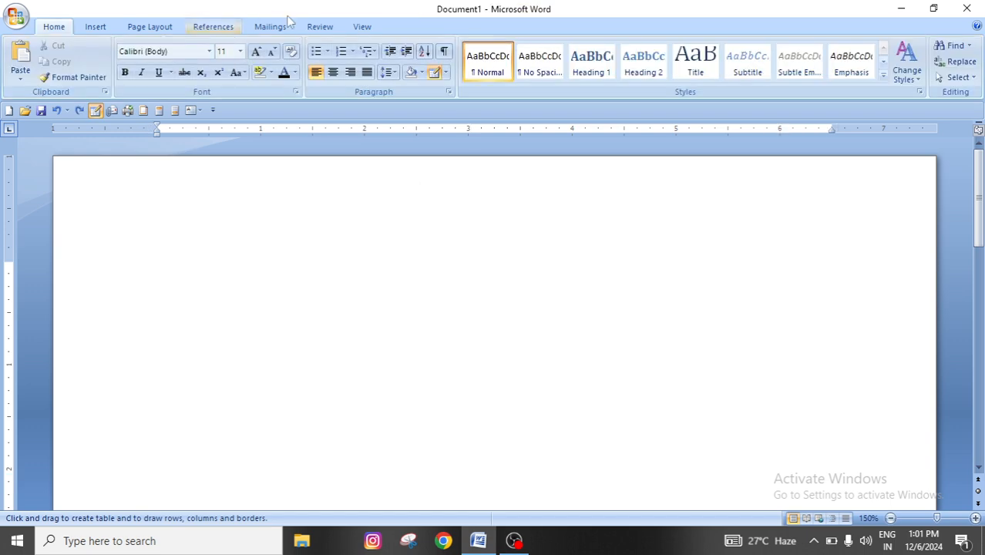
pyautogui.click(446, 72)
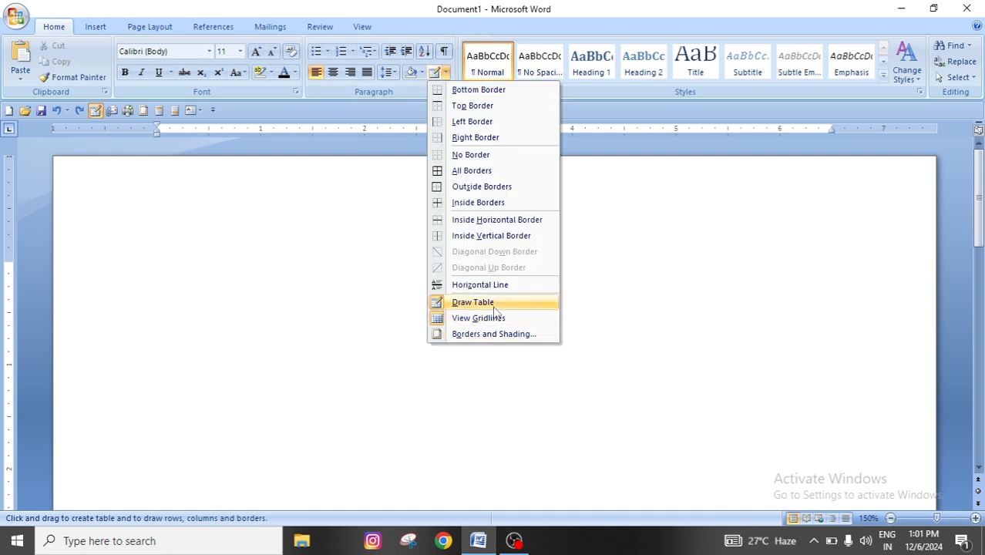
pyautogui.click(350, 322)
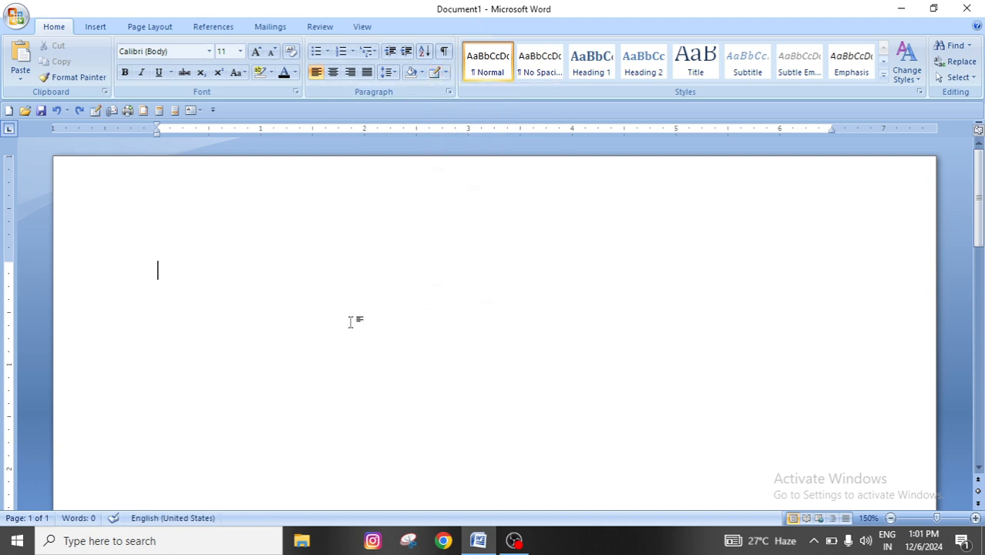
pyautogui.click(446, 73)
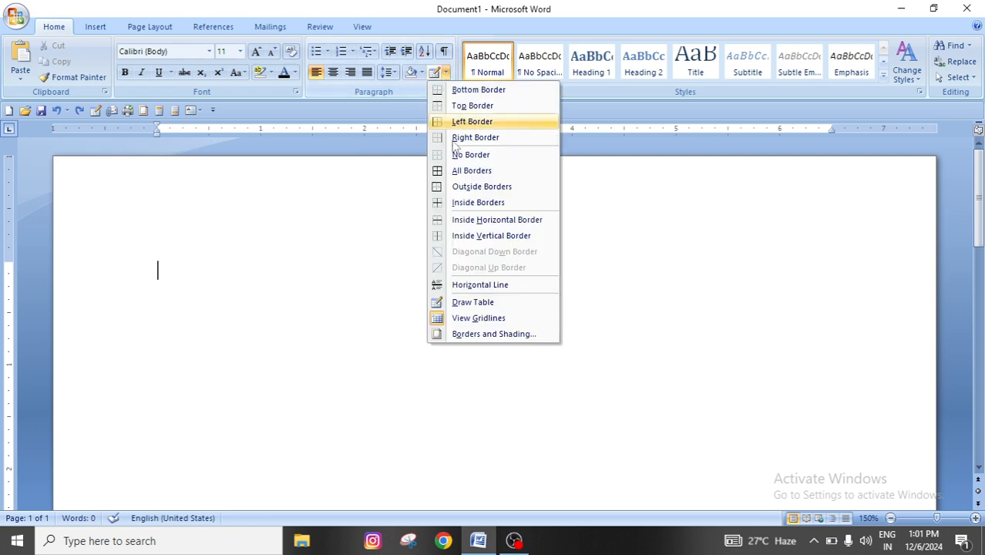
pyautogui.click(474, 301)
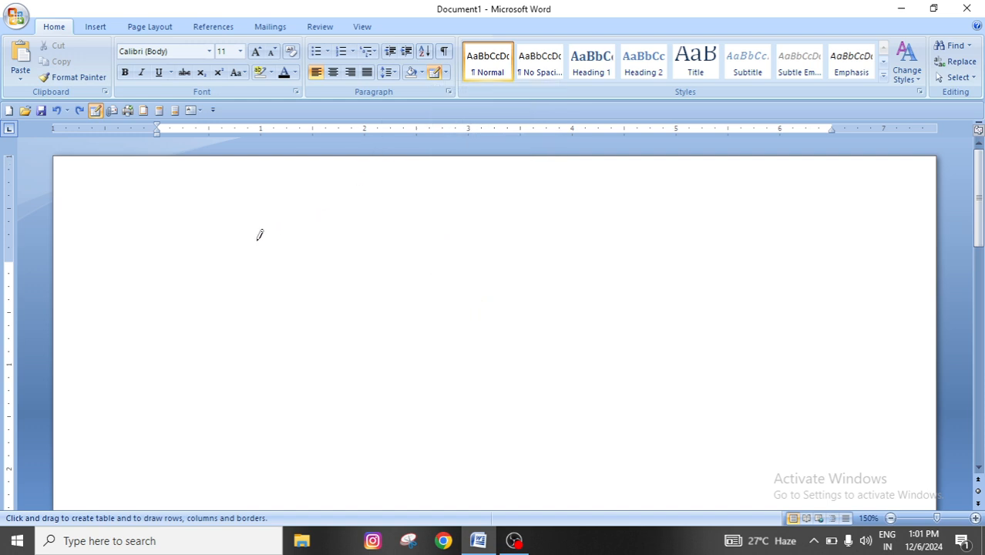
pyautogui.moveTo(125, 223)
pyautogui.mouseDown()
pyautogui.moveTo(166, 250)
pyautogui.moveTo(426, 340)
pyautogui.moveTo(808, 416)
pyautogui.mouseUp()
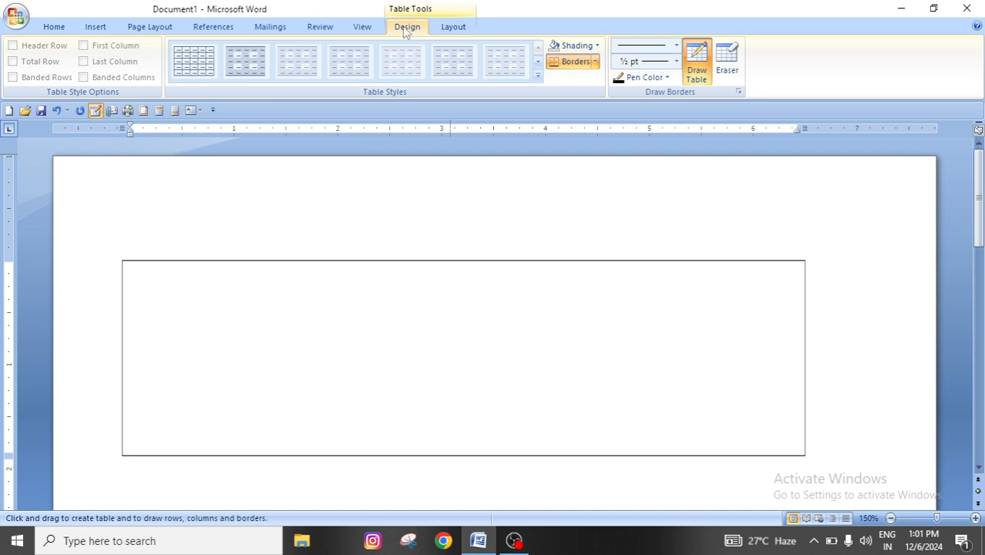
# - Draw four horizontal lines across the table to divide it into five rows
pyautogui.click(54, 27)
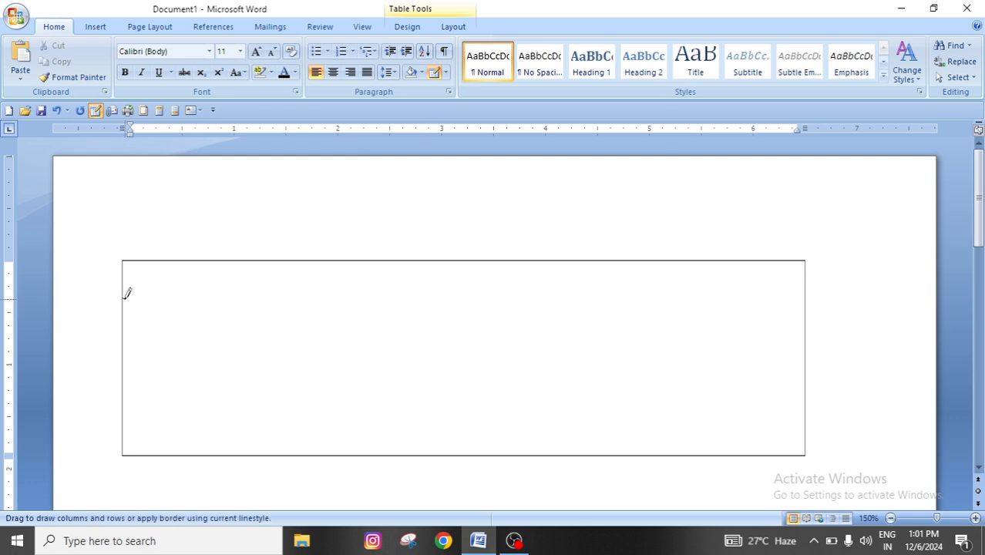
pyautogui.moveTo(125, 296); pyautogui.dragTo(740, 286)
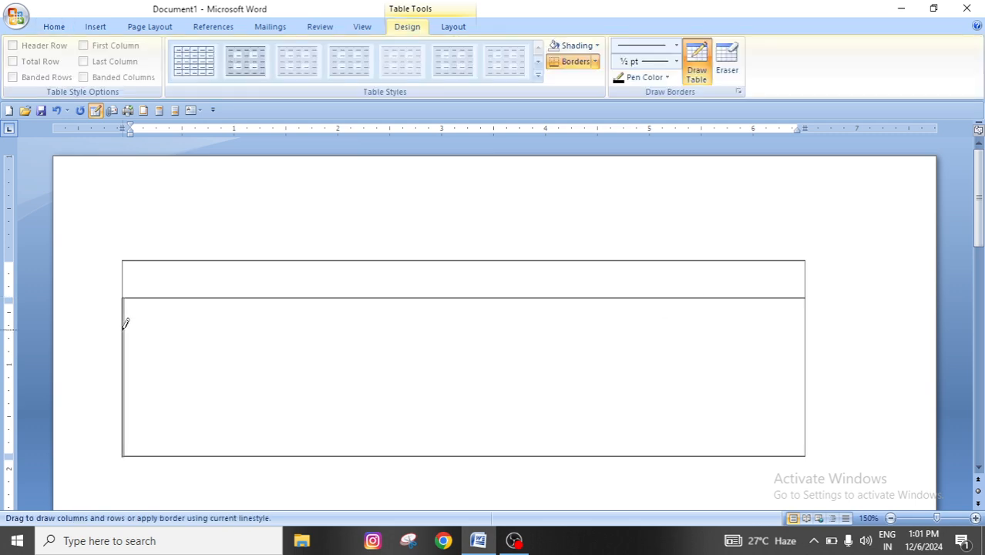
pyautogui.moveTo(124, 322)
pyautogui.mouseDown()
pyautogui.moveTo(679, 301)
pyautogui.moveTo(820, 310)
pyautogui.moveTo(821, 324)
pyautogui.mouseUp()
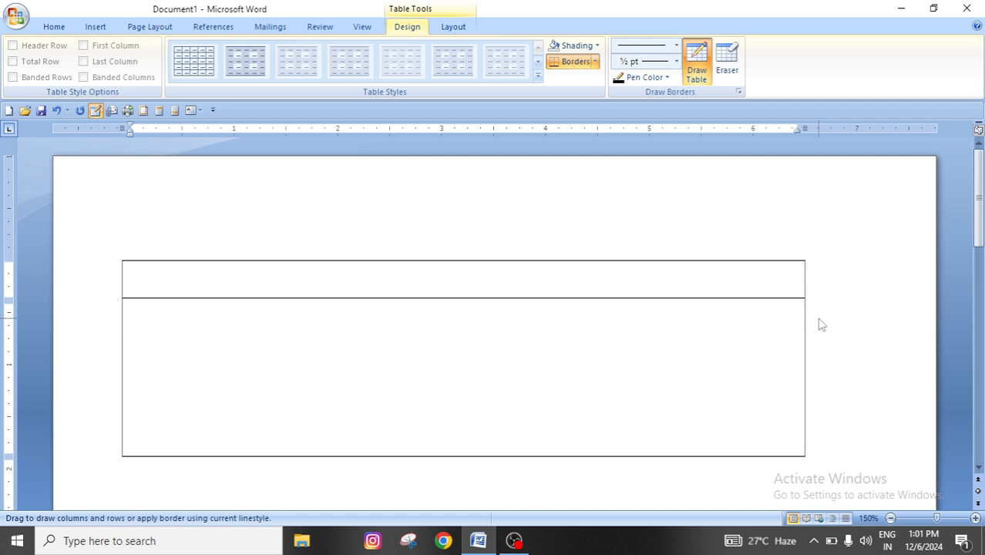
pyautogui.moveTo(123, 370); pyautogui.dragTo(545, 355)
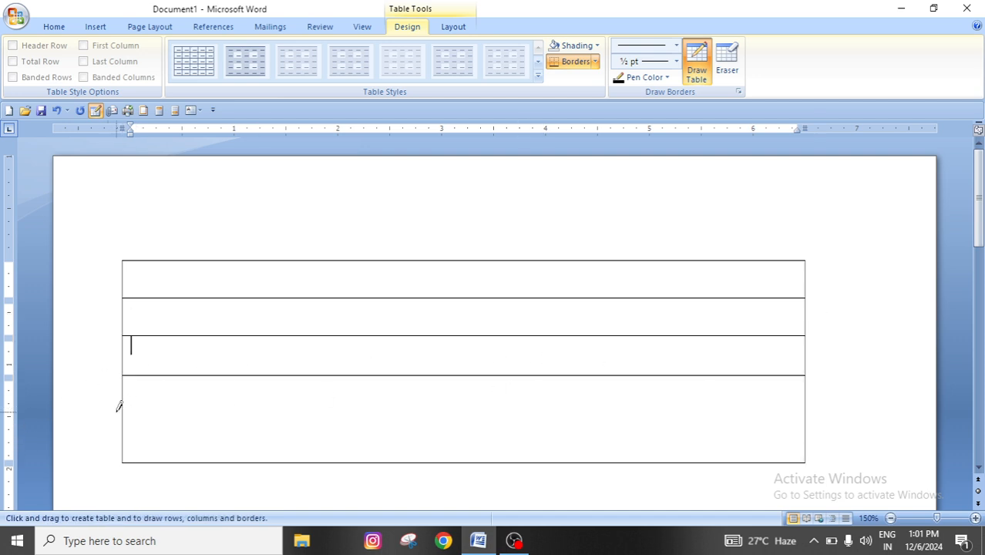
pyautogui.moveTo(121, 404)
pyautogui.mouseDown()
pyautogui.moveTo(755, 399)
pyautogui.moveTo(659, 392)
pyautogui.mouseUp()
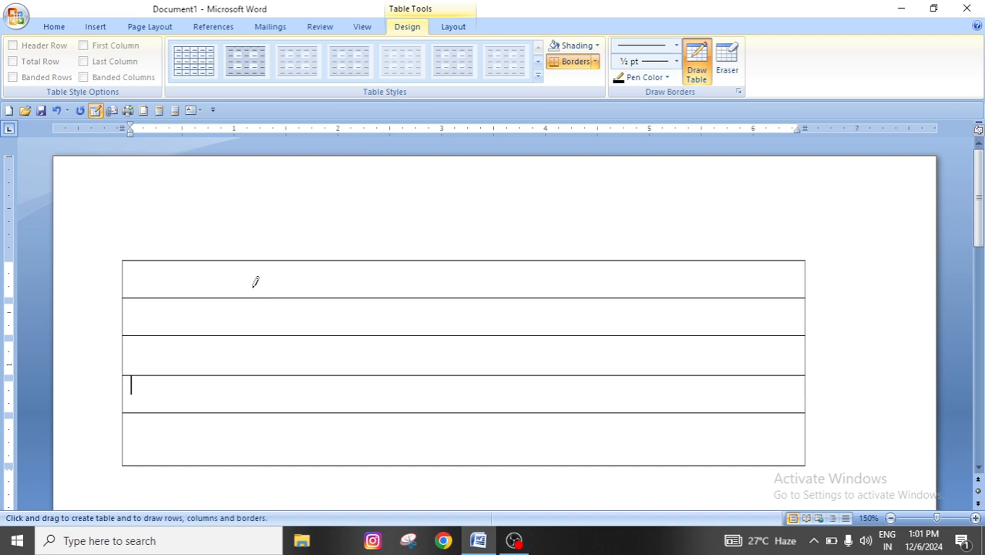
# - Draw three vertical lines down the full height of the table to divide it into four columns
pyautogui.moveTo(279, 255); pyautogui.dragTo(276, 444)
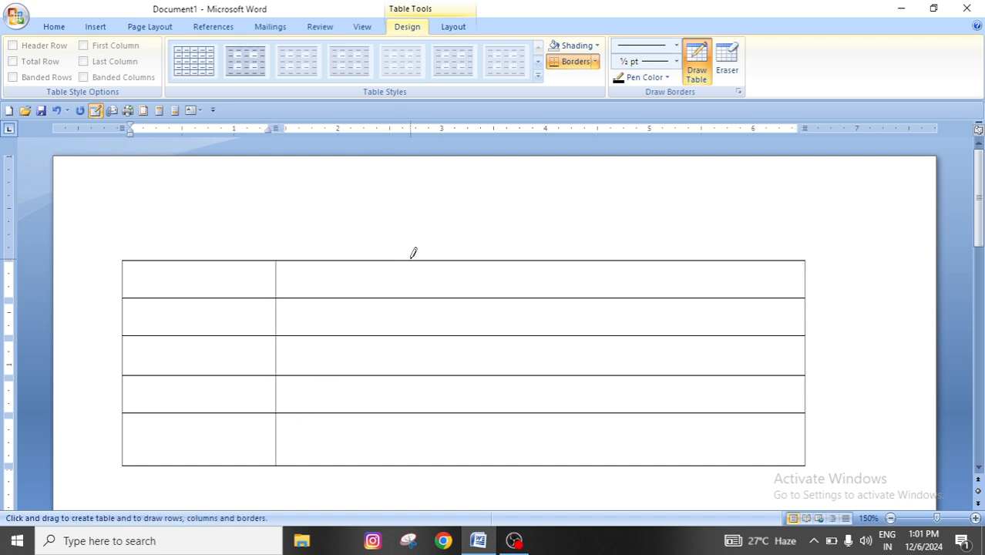
pyautogui.moveTo(462, 255); pyautogui.dragTo(457, 455)
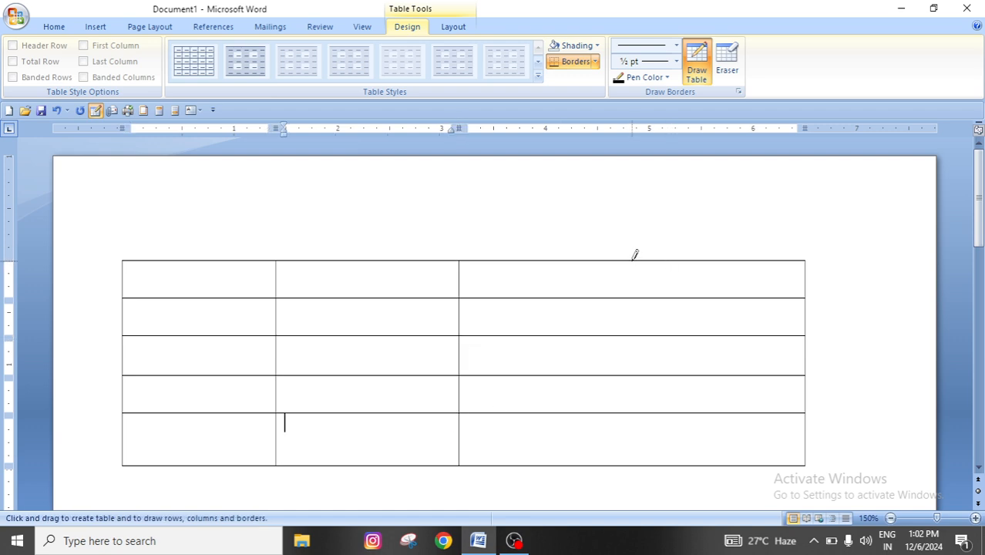
pyautogui.moveTo(636, 255); pyautogui.dragTo(639, 421)
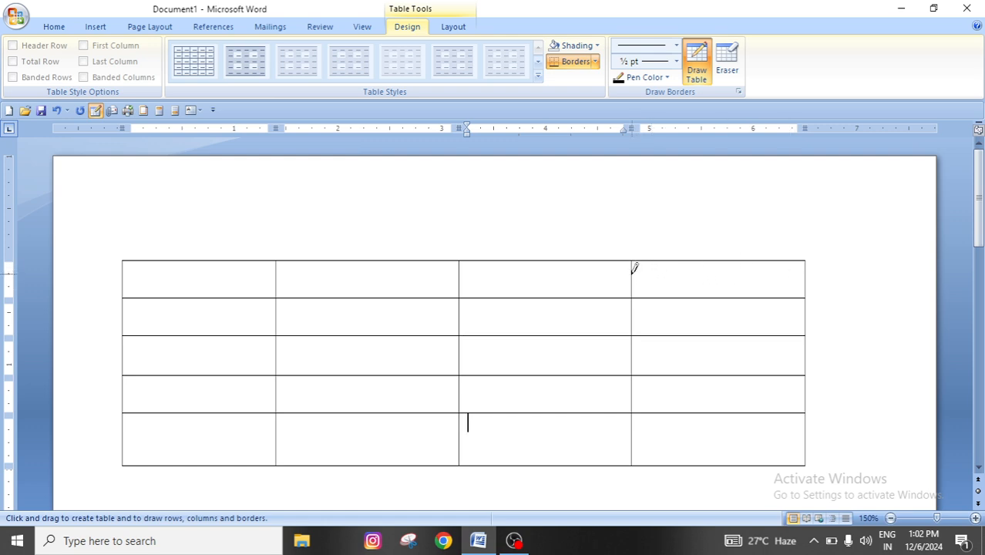
# - Split the top cell of the fourth column into four stacked cells by drawing three horizontal lines in it
pyautogui.moveTo(632, 274); pyautogui.dragTo(784, 273)
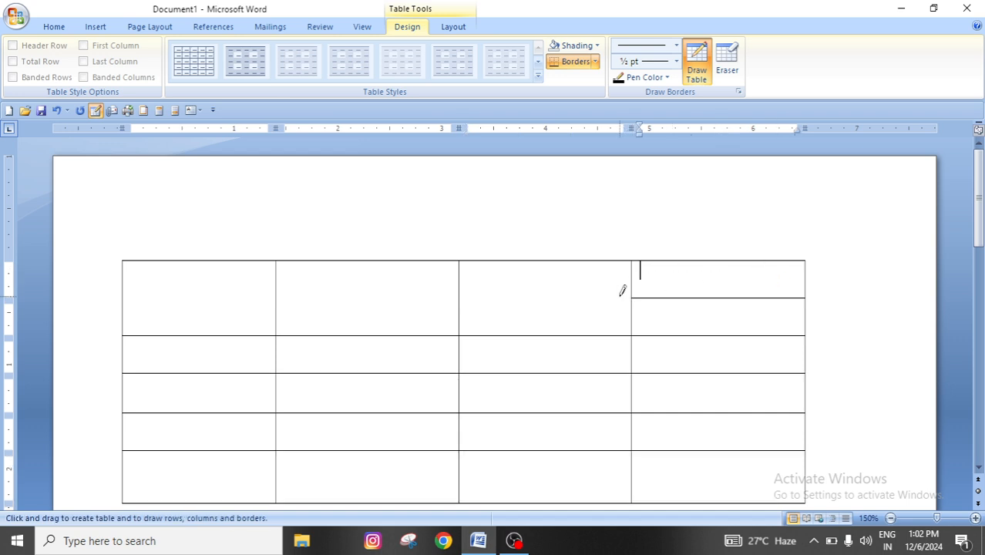
pyautogui.moveTo(634, 275); pyautogui.dragTo(785, 270)
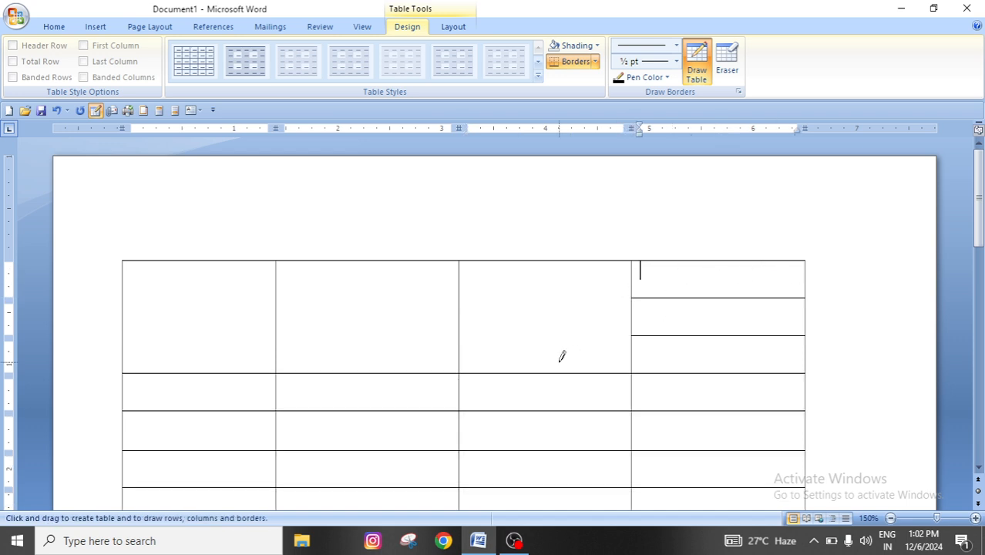
pyautogui.moveTo(635, 311); pyautogui.dragTo(785, 306)
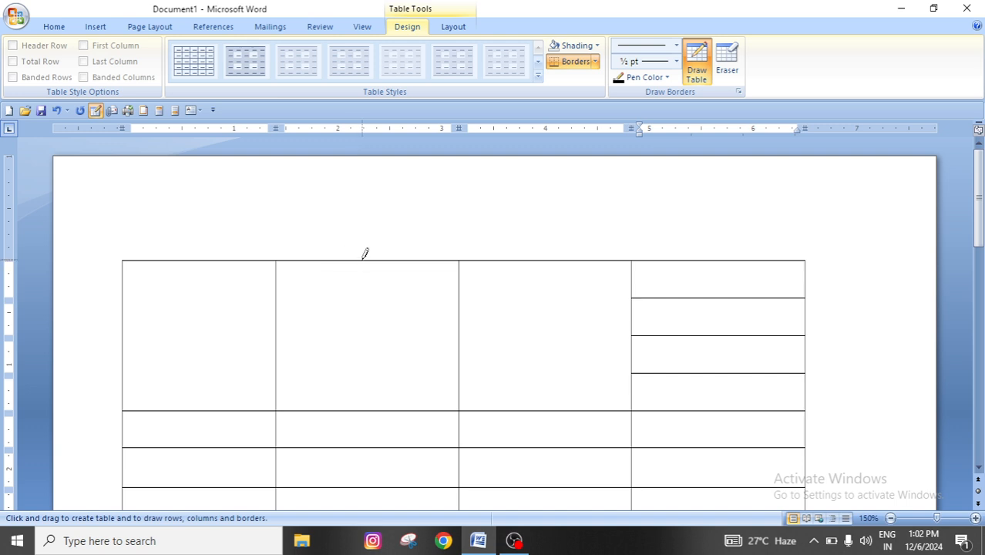
# - Split the second column's top cell into four quarters and draw two crossing diagonals in the first column's top cell
pyautogui.moveTo(360, 262)
pyautogui.mouseDown()
pyautogui.moveTo(370, 410)
pyautogui.moveTo(370, 399)
pyautogui.mouseUp()
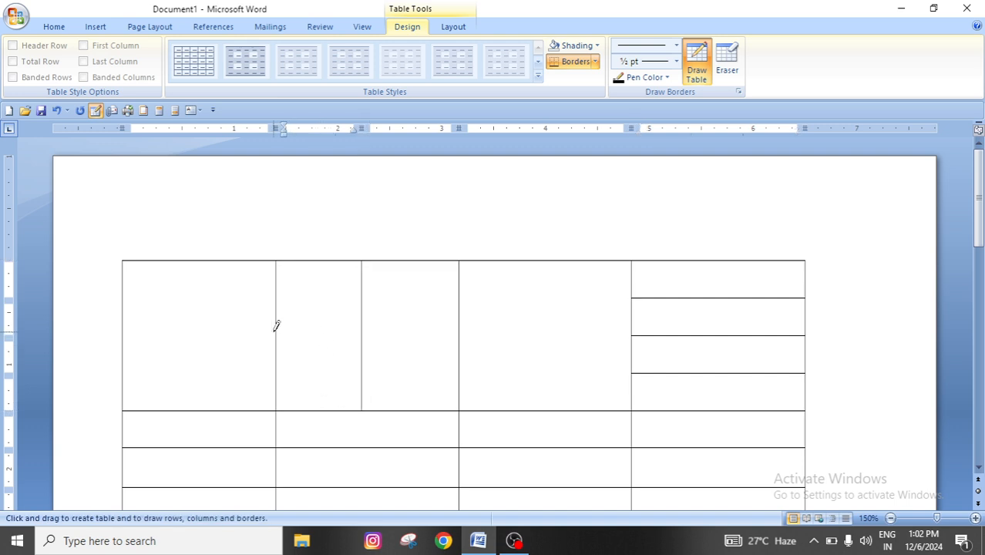
pyautogui.moveTo(277, 328); pyautogui.dragTo(369, 327)
pyautogui.moveTo(123, 263)
pyautogui.mouseDown()
pyautogui.moveTo(189, 314)
pyautogui.moveTo(250, 394)
pyautogui.moveTo(273, 409)
pyautogui.mouseUp()
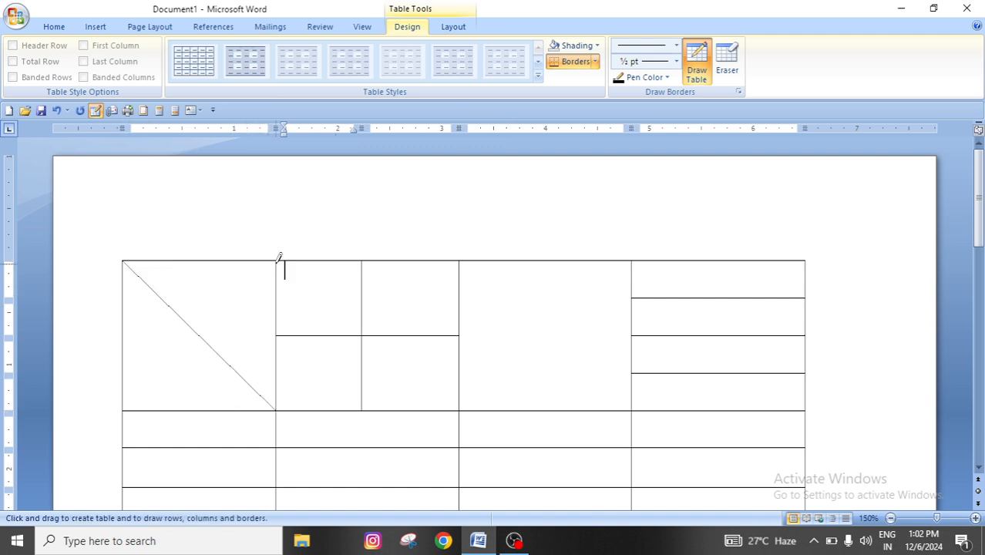
pyautogui.moveTo(279, 258)
pyautogui.mouseDown()
pyautogui.moveTo(178, 369)
pyautogui.moveTo(134, 395)
pyautogui.mouseUp()
# - Draw a horizontal line splitting the first column's third-row cell and four vertical lines splitting the third column's second-row cell into five
pyautogui.scroll(-3, 351, 440)
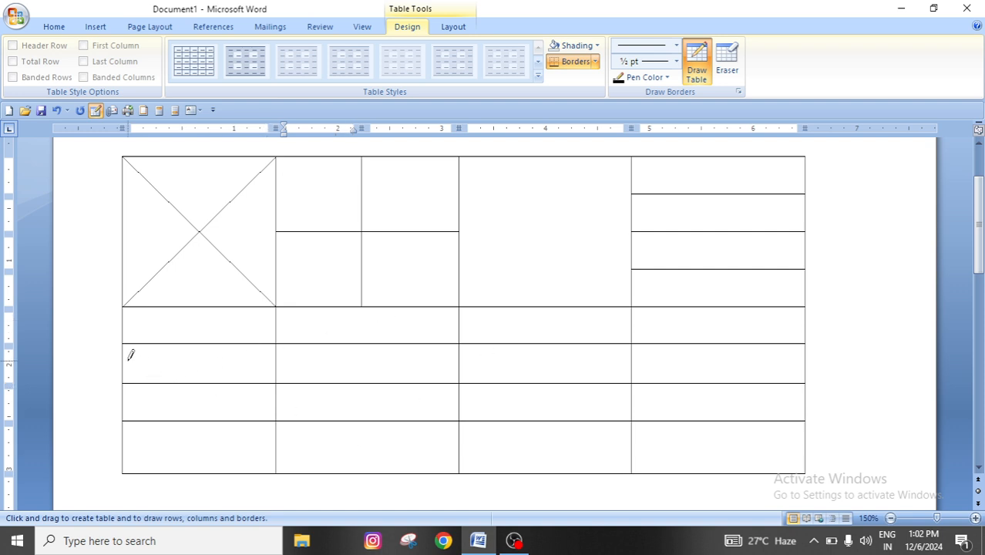
pyautogui.moveTo(130, 355); pyautogui.dragTo(238, 351)
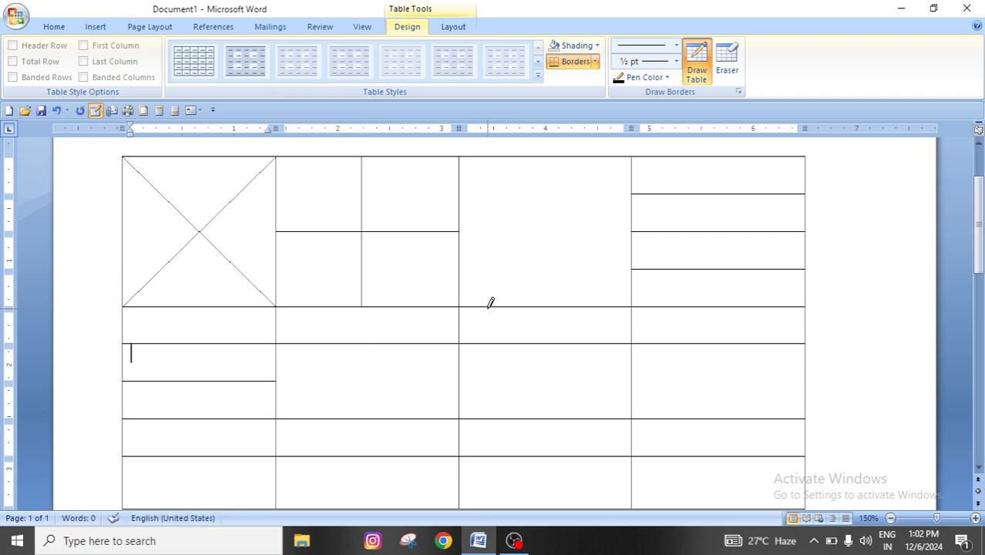
pyautogui.moveTo(488, 307)
pyautogui.mouseDown()
pyautogui.moveTo(485, 343)
pyautogui.moveTo(522, 315)
pyautogui.moveTo(518, 343)
pyautogui.mouseUp()
pyautogui.moveTo(551, 307); pyautogui.dragTo(551, 343)
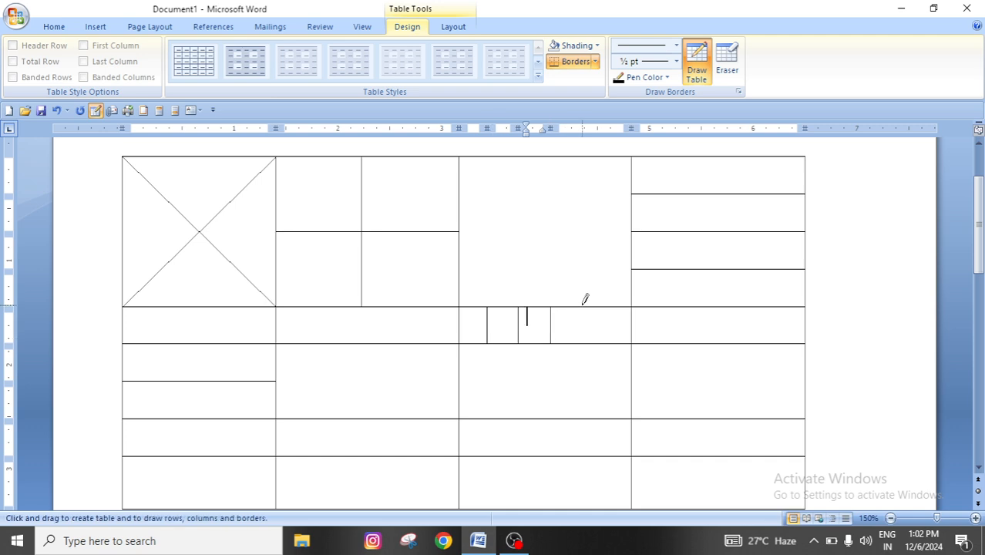
pyautogui.moveTo(586, 301); pyautogui.dragTo(584, 345)
pyautogui.moveTo(585, 309); pyautogui.dragTo(589, 339)
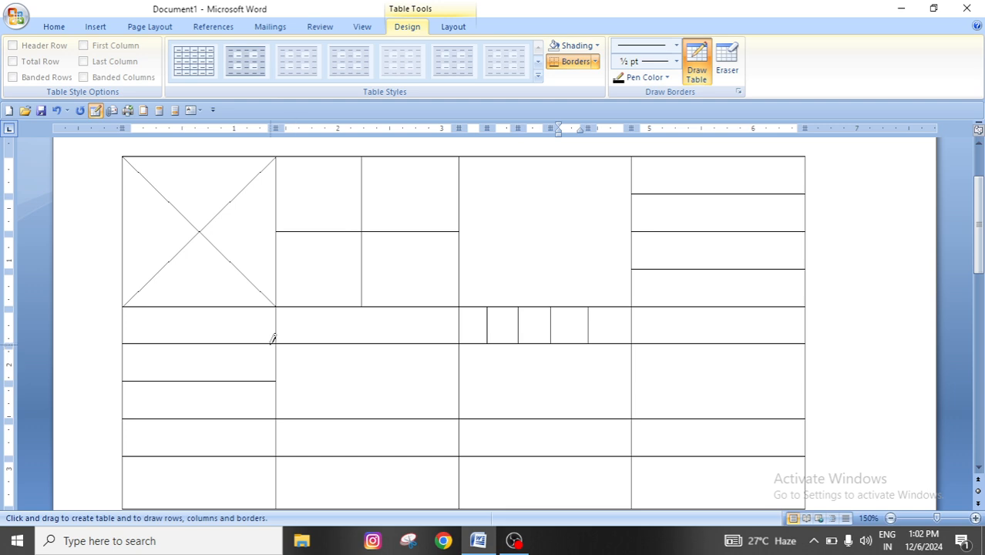
# - Draw a downward diagonal in the second column's third-row cell and three horizontal lines splitting the adjacent third-column cell into four
pyautogui.moveTo(276, 344)
pyautogui.mouseDown()
pyautogui.moveTo(394, 404)
pyautogui.moveTo(457, 418)
pyautogui.mouseUp()
pyautogui.moveTo(465, 359); pyautogui.dragTo(580, 363)
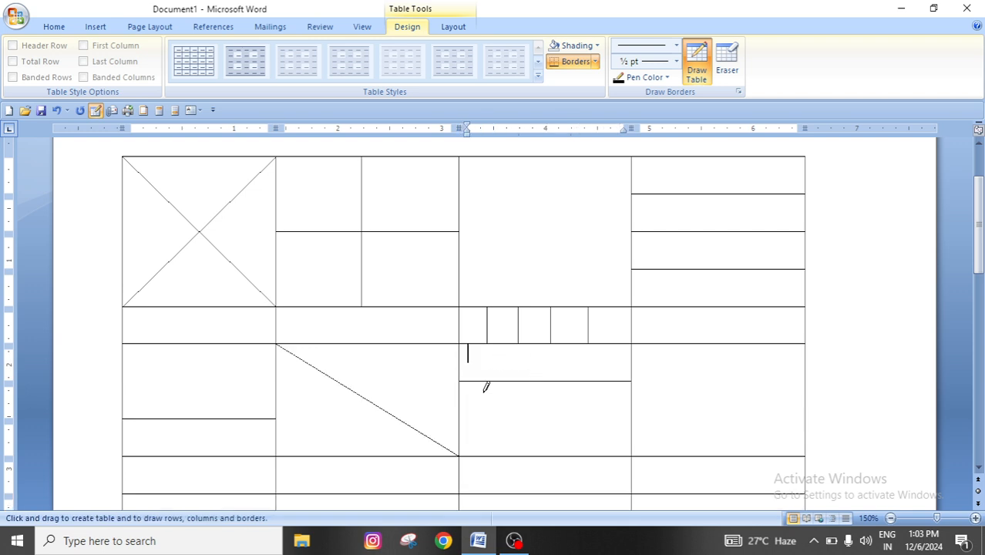
pyautogui.moveTo(463, 403); pyautogui.dragTo(600, 399)
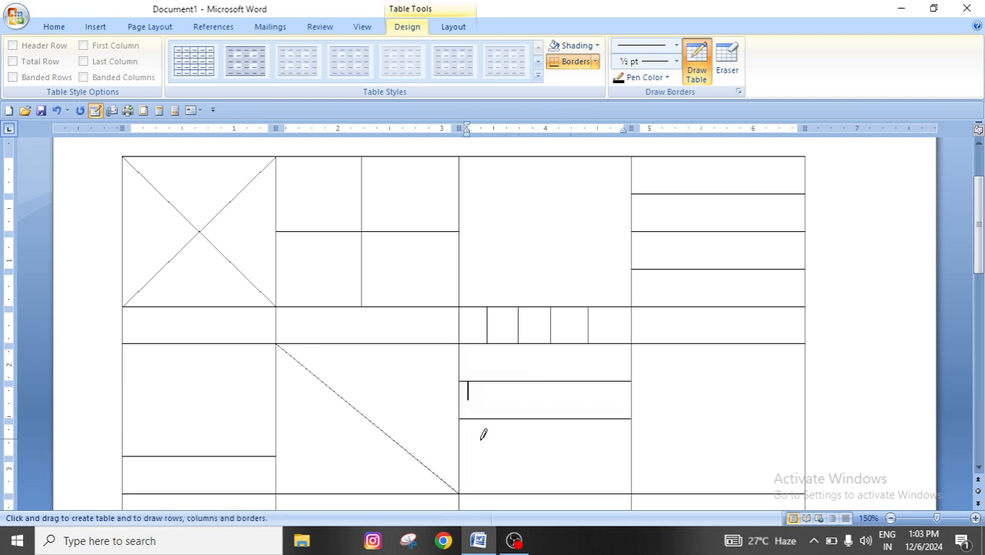
pyautogui.moveTo(464, 451)
pyautogui.mouseDown()
pyautogui.moveTo(644, 440)
pyautogui.moveTo(632, 441)
pyautogui.mouseUp()
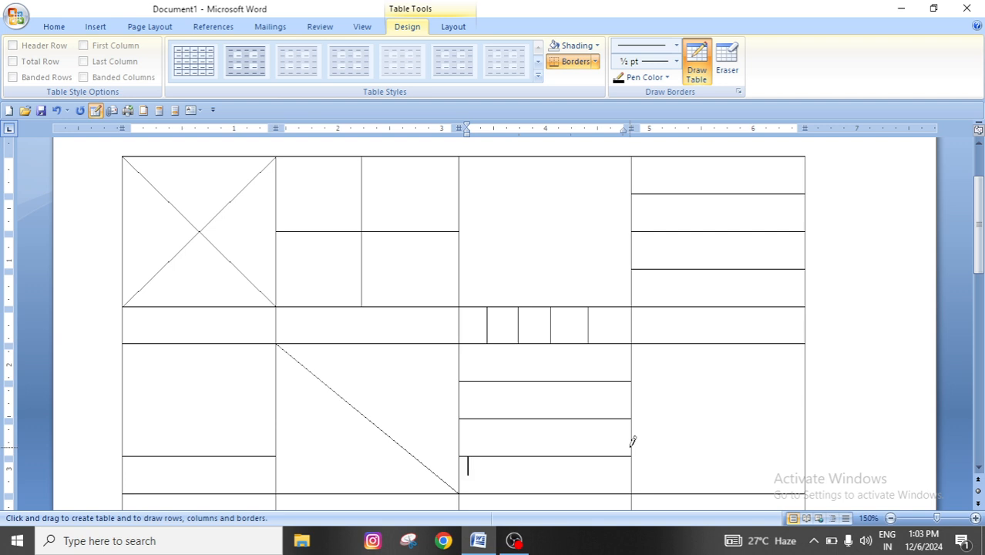
# - Undo all the drawn lines and the hand-drawn table until the document is empty
pyautogui.hotkey('ctrl', 'z')
pyautogui.hotkey('ctrl', 'z')
pyautogui.hotkey('ctrl', 'z')
pyautogui.hotkey('ctrl', 'z')
pyautogui.hotkey('ctrl', 'z')
pyautogui.hotkey('ctrl', 'z')
pyautogui.hotkey('ctrl', 'z')
pyautogui.hotkey('ctrl', 'z')
pyautogui.hotkey('ctrl', 'z')
pyautogui.hotkey('ctrl', 'z')
pyautogui.hotkey('ctrl', 'z')
pyautogui.hotkey('ctrl', 'z')
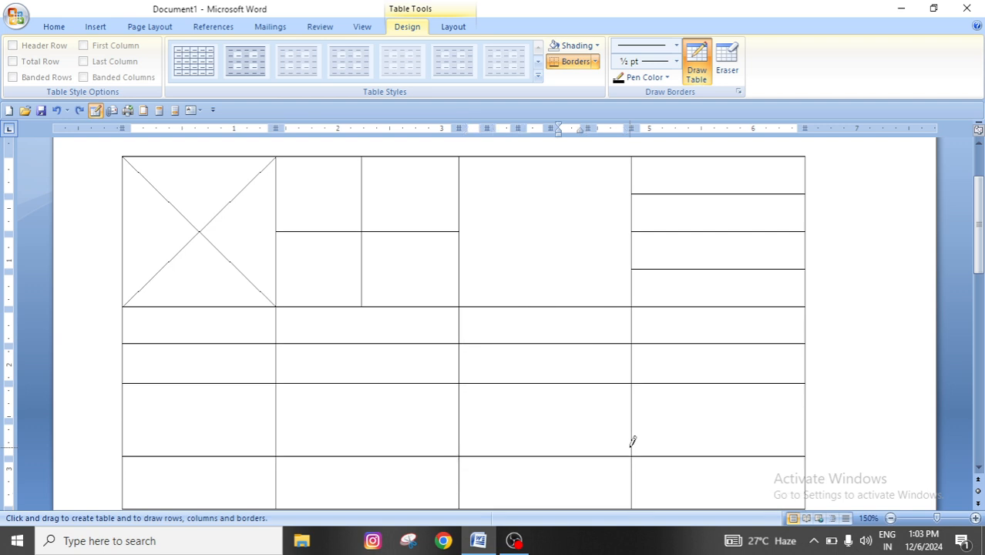
pyautogui.hotkey('ctrl', 'z')
pyautogui.hotkey('ctrl', 'z')
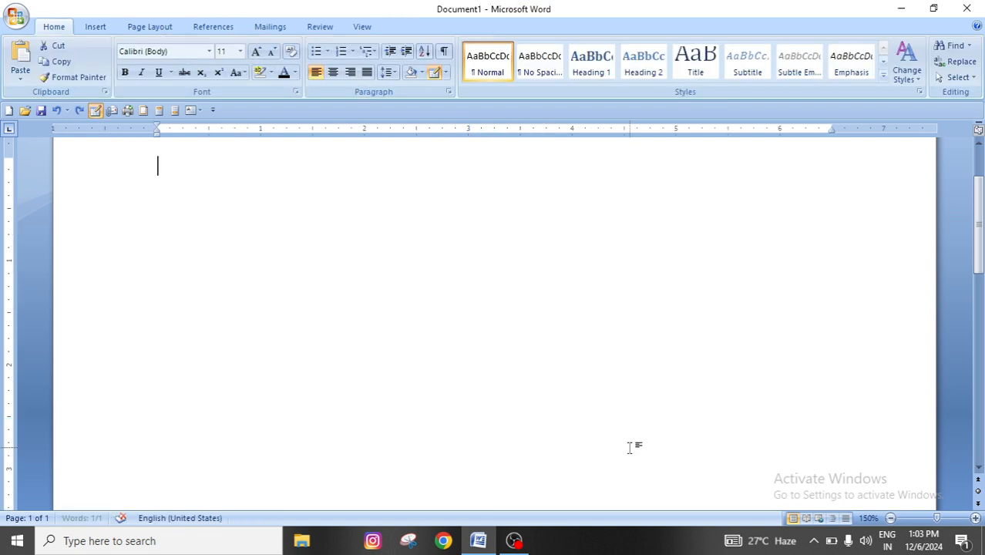
# - Turn View Gridlines for tables off and back on
pyautogui.click(445, 73)
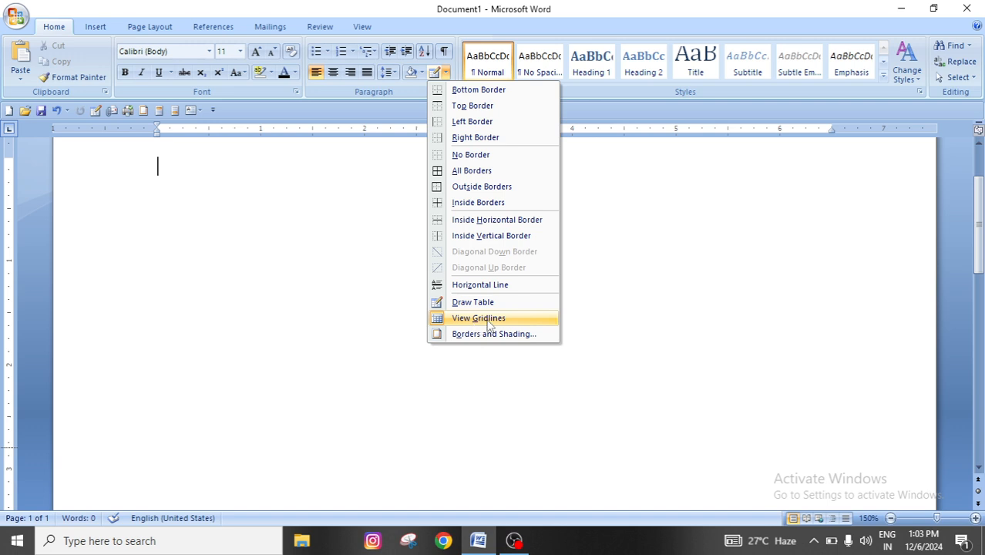
pyautogui.click(501, 318)
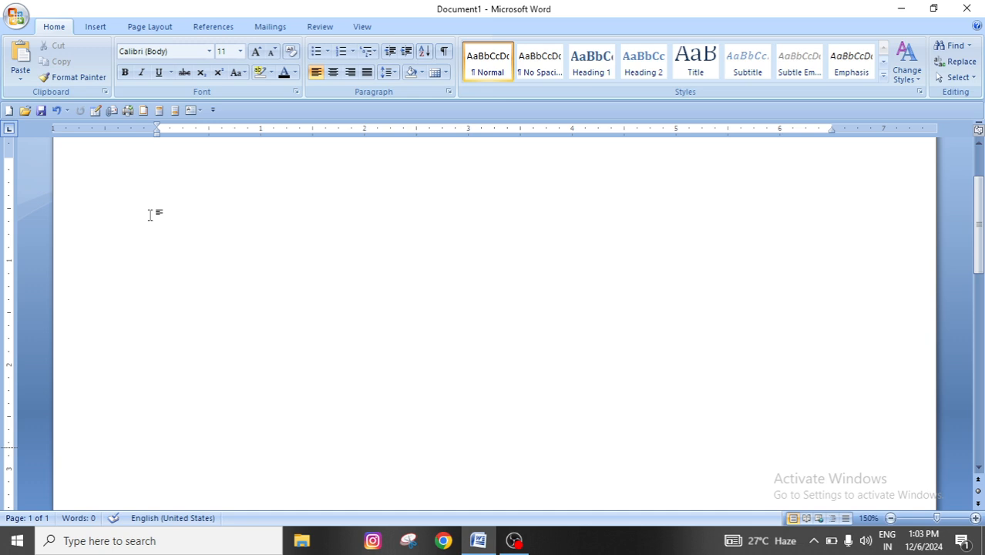
pyautogui.click(445, 73)
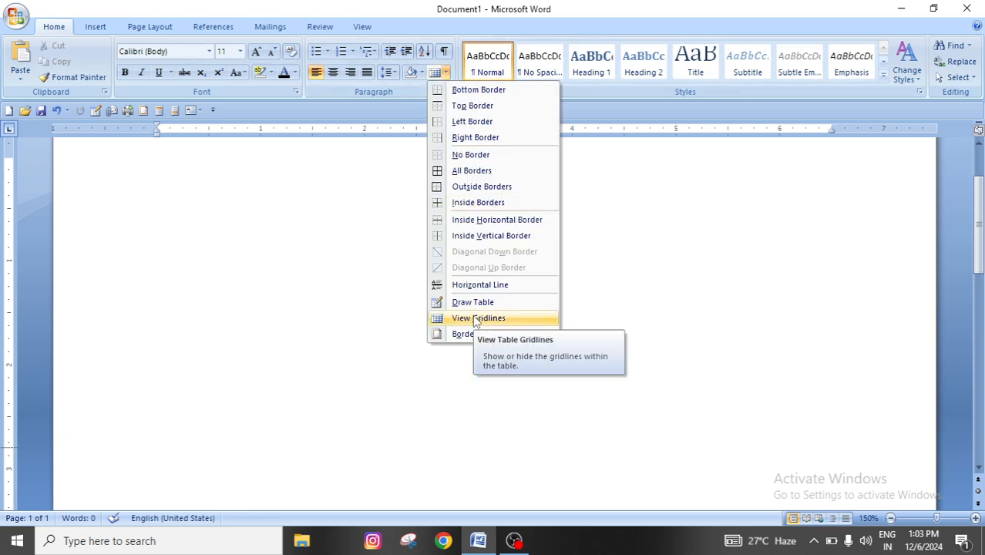
pyautogui.click(476, 319)
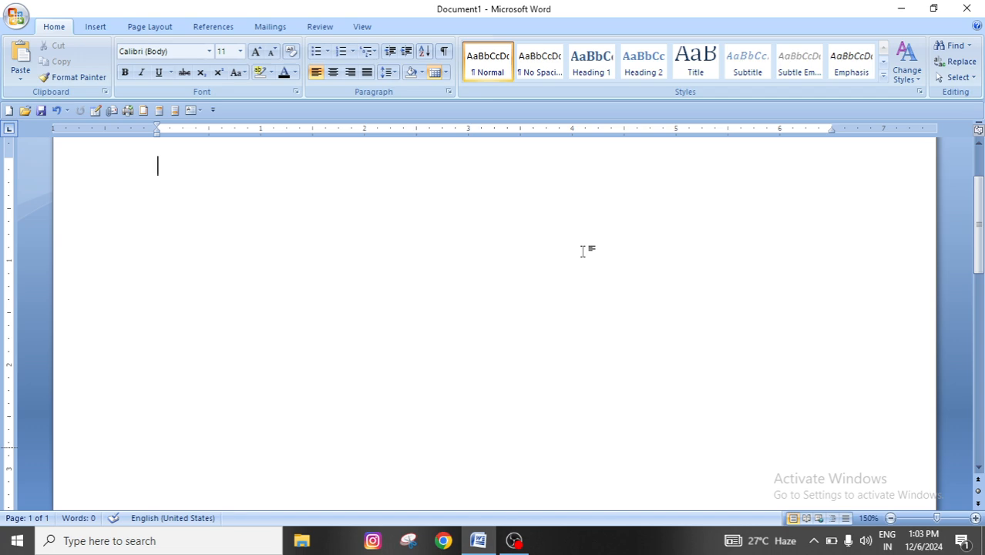
# - Show the drawing gridlines on the page and return to the paragraph formatting commands
pyautogui.click(361, 27)
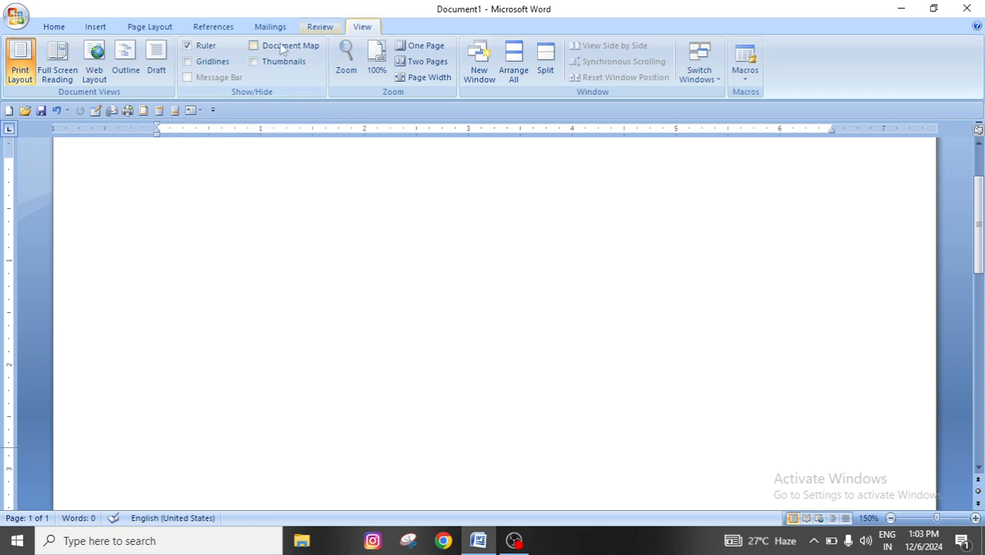
pyautogui.click(187, 63)
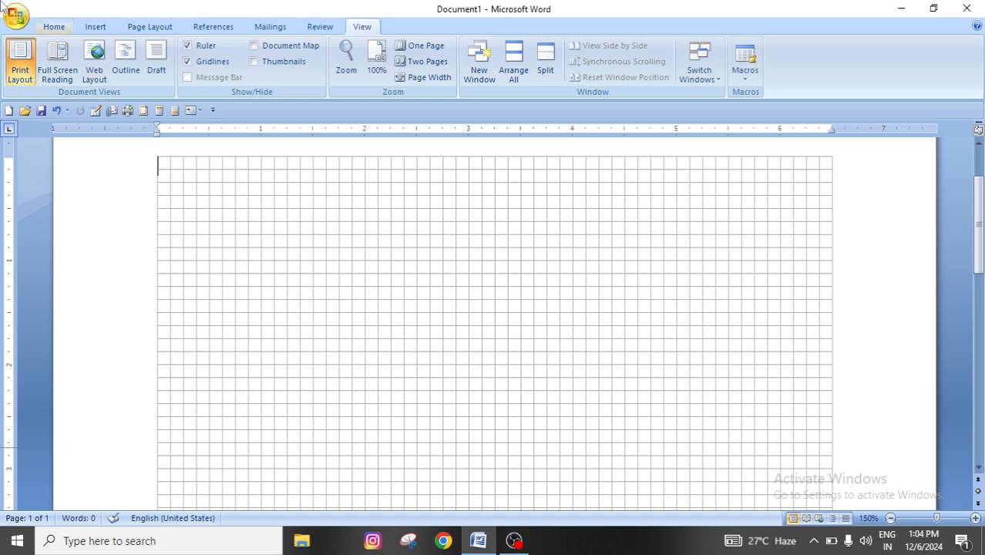
pyautogui.click(54, 26)
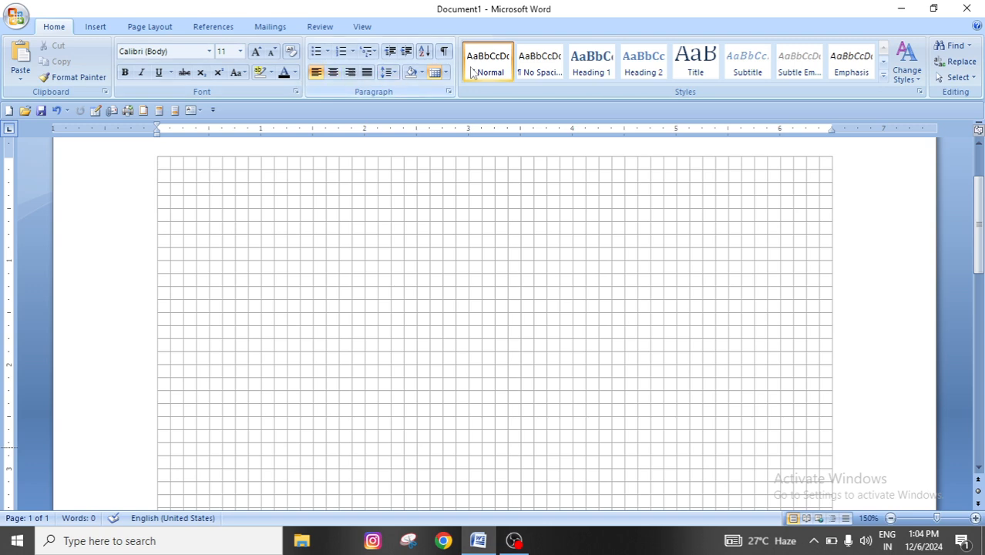
# - Hide the drawing gridlines on the page with the Gridlines view setting
pyautogui.click(445, 72)
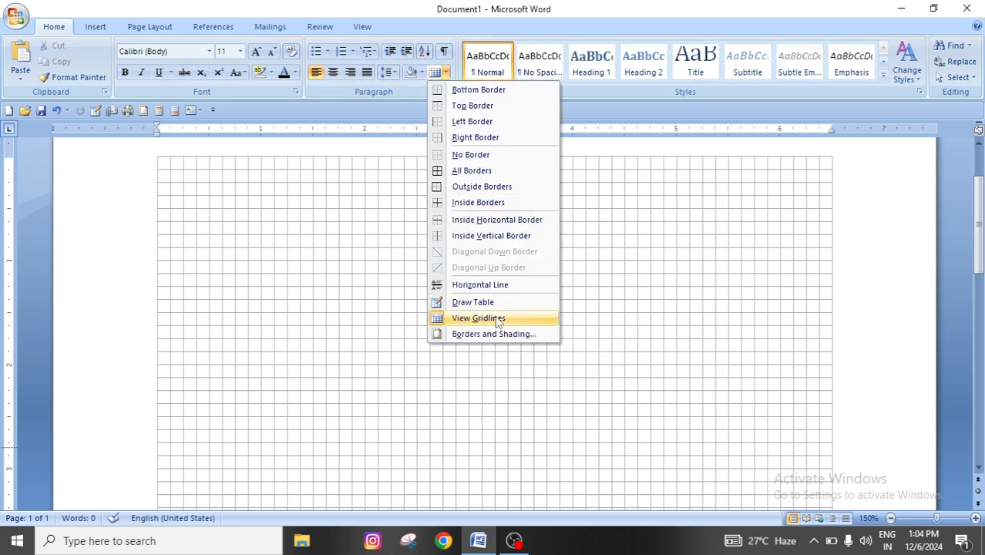
pyautogui.click(264, 275)
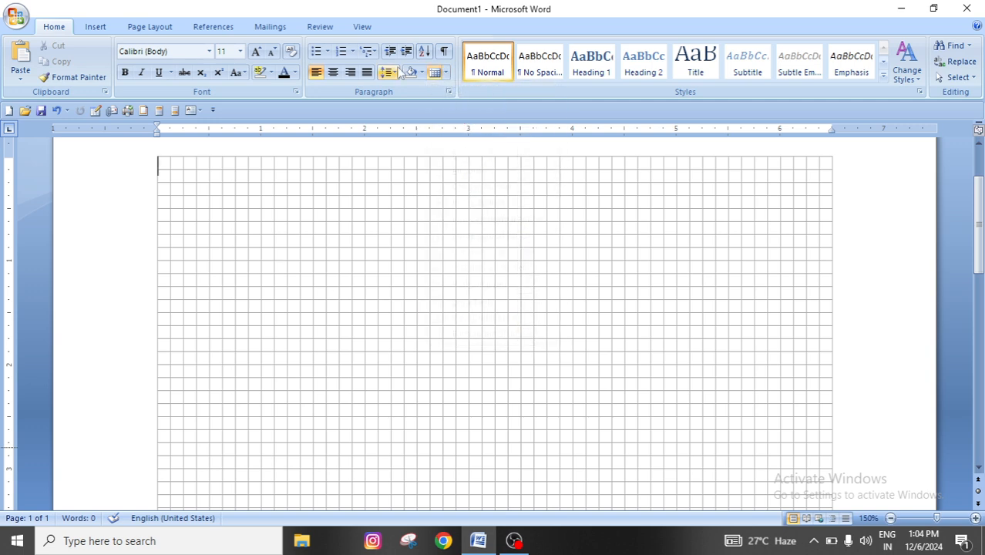
pyautogui.click(362, 27)
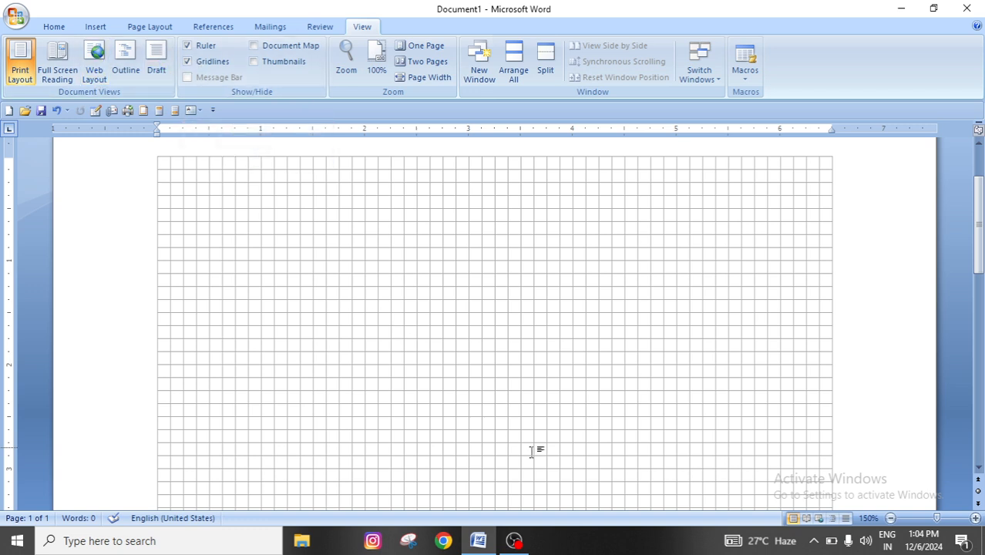
pyautogui.click(187, 64)
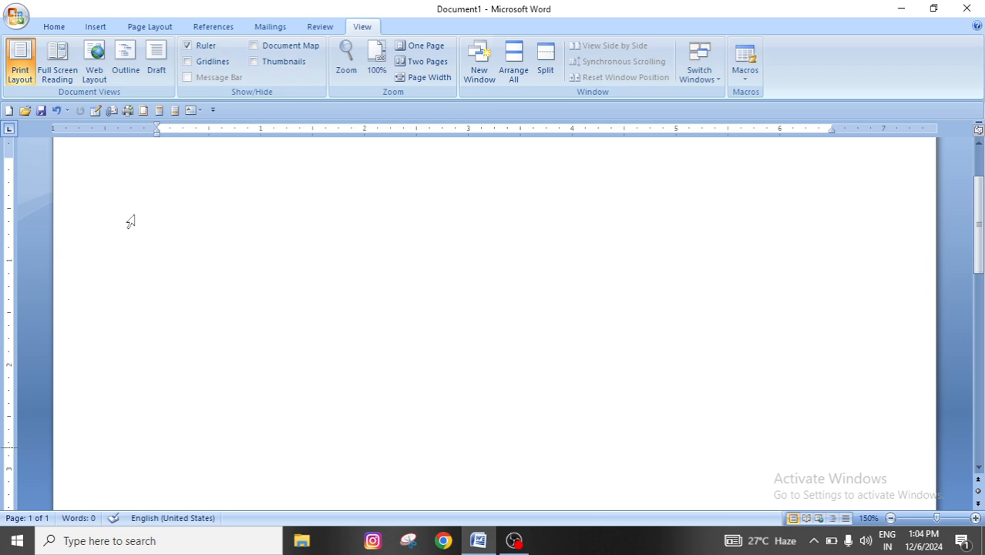
# - Turn off View Gridlines for tables in the paragraph border options
pyautogui.click(51, 27)
pyautogui.click(446, 73)
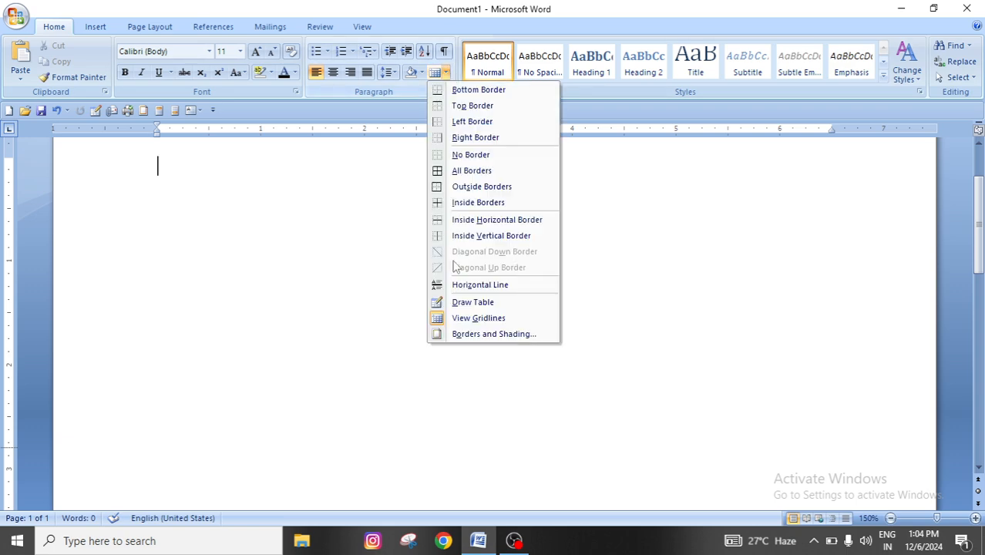
pyautogui.click(483, 318)
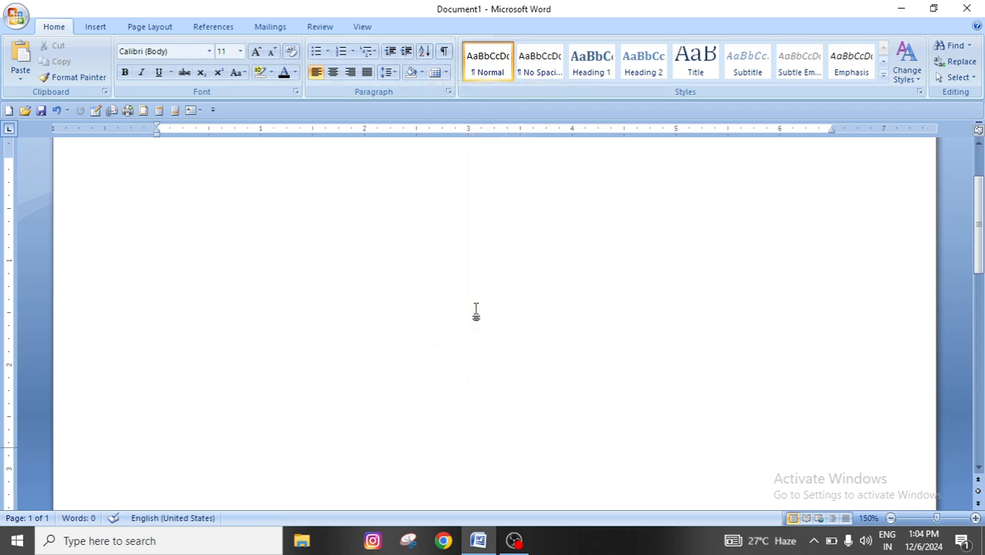
# - Show the page's drawing gridlines with the Gridlines view setting and hide them again
pyautogui.click(363, 27)
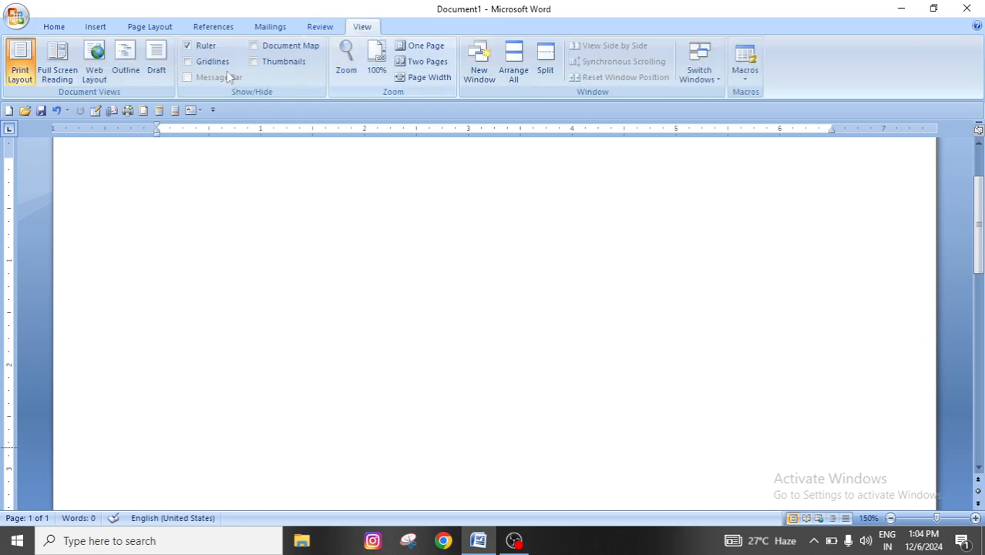
pyautogui.click(187, 61)
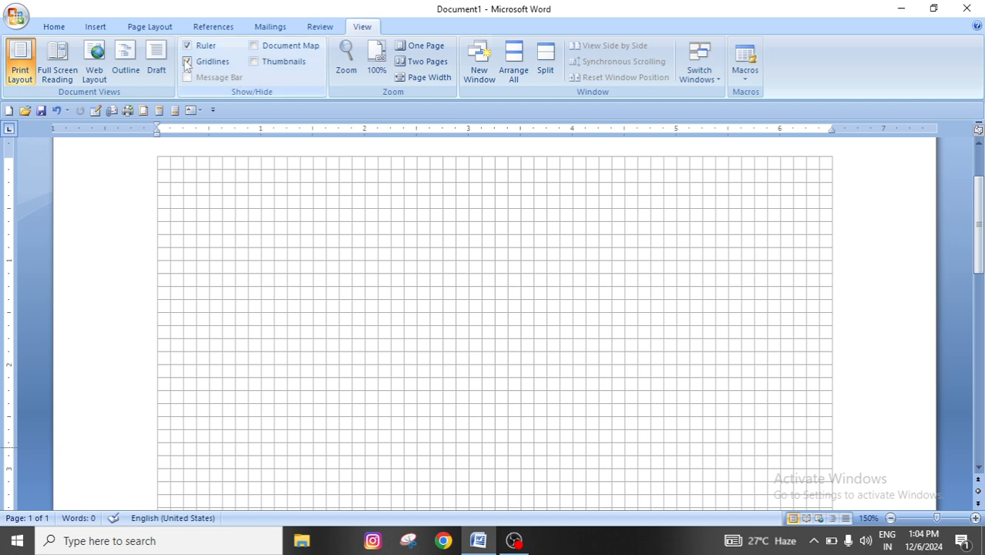
pyautogui.click(187, 61)
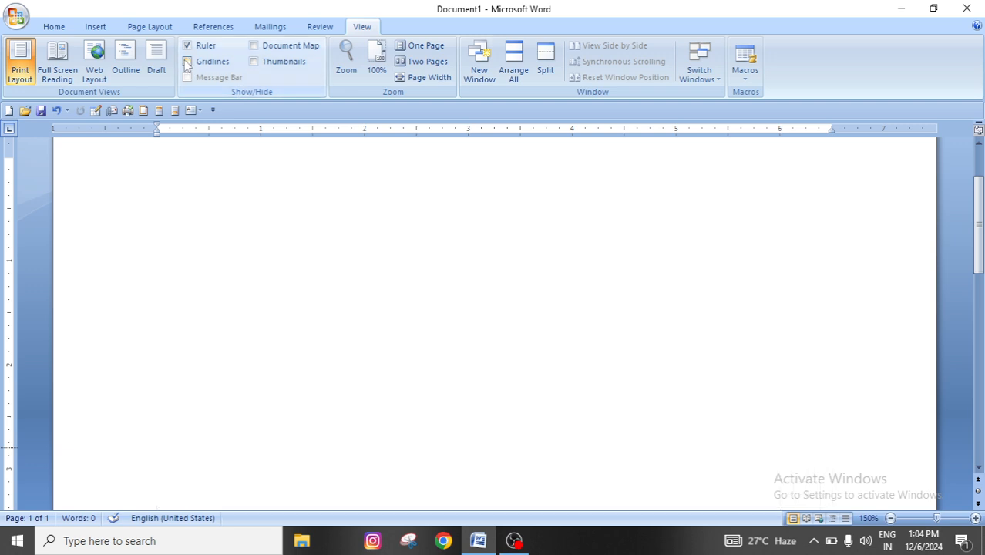
# - Turn View Gridlines on and back off through the page layout's Align options
pyautogui.click(55, 27)
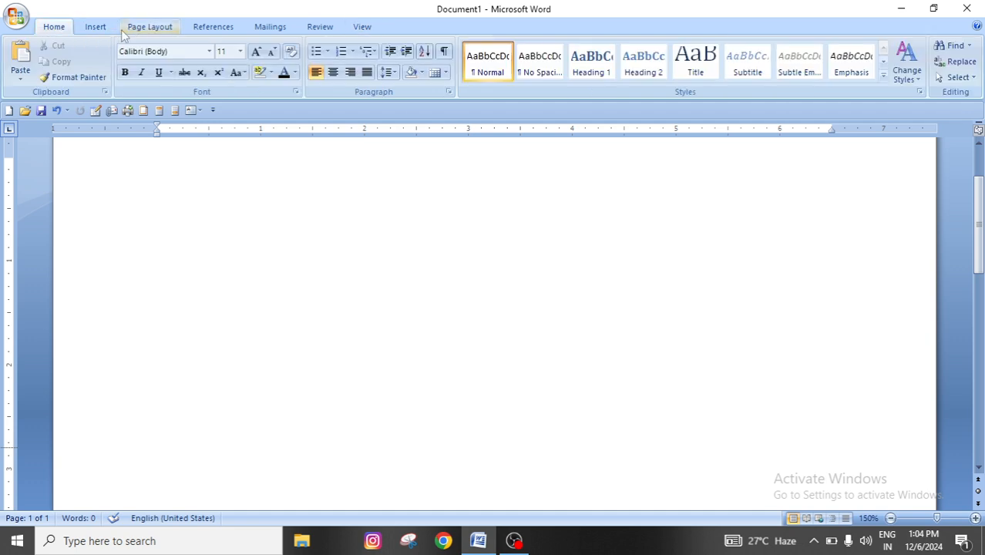
pyautogui.click(150, 27)
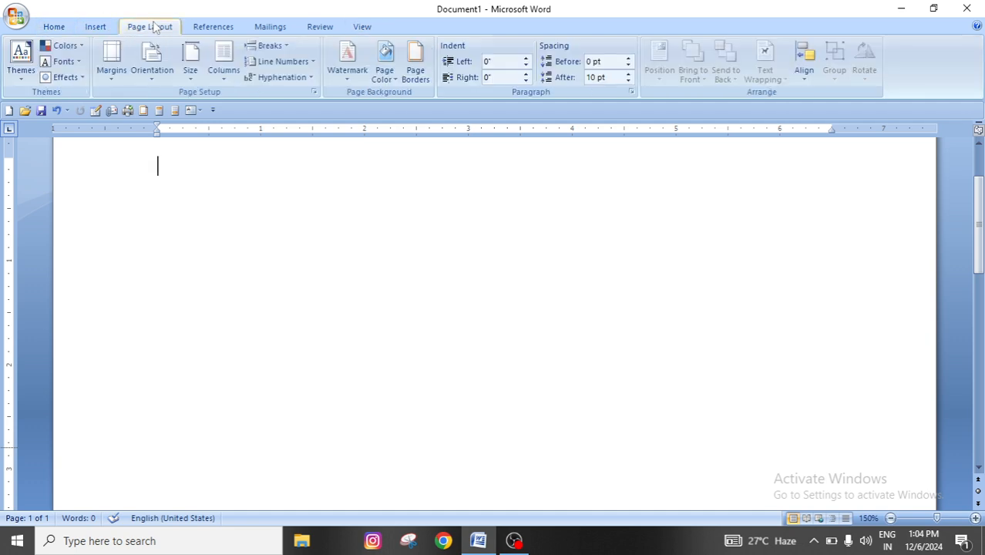
pyautogui.click(801, 85)
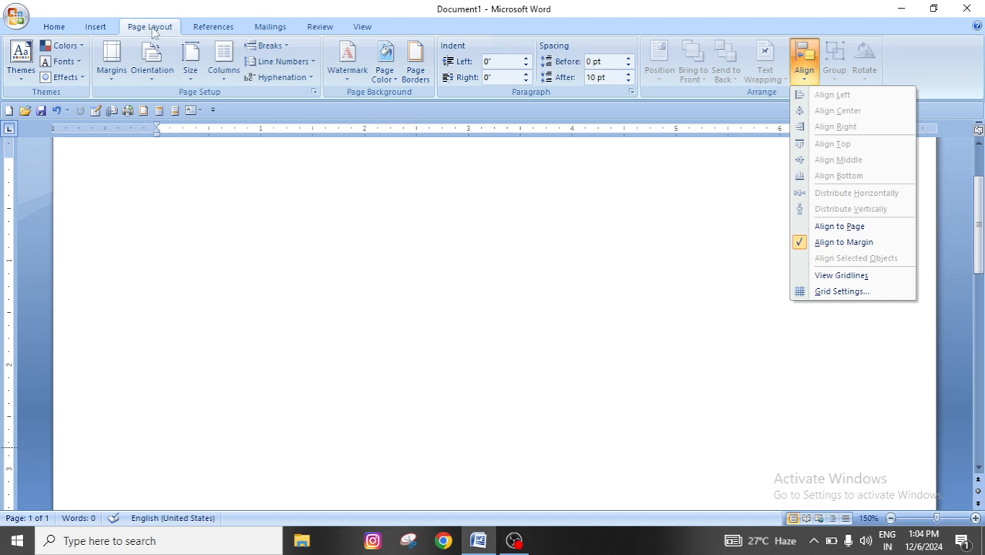
pyautogui.click(839, 276)
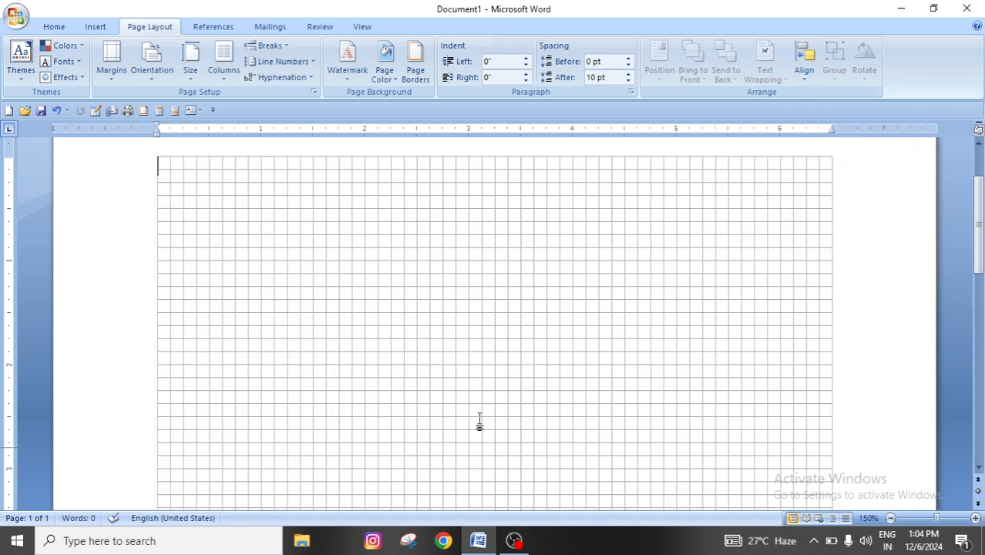
pyautogui.click(806, 76)
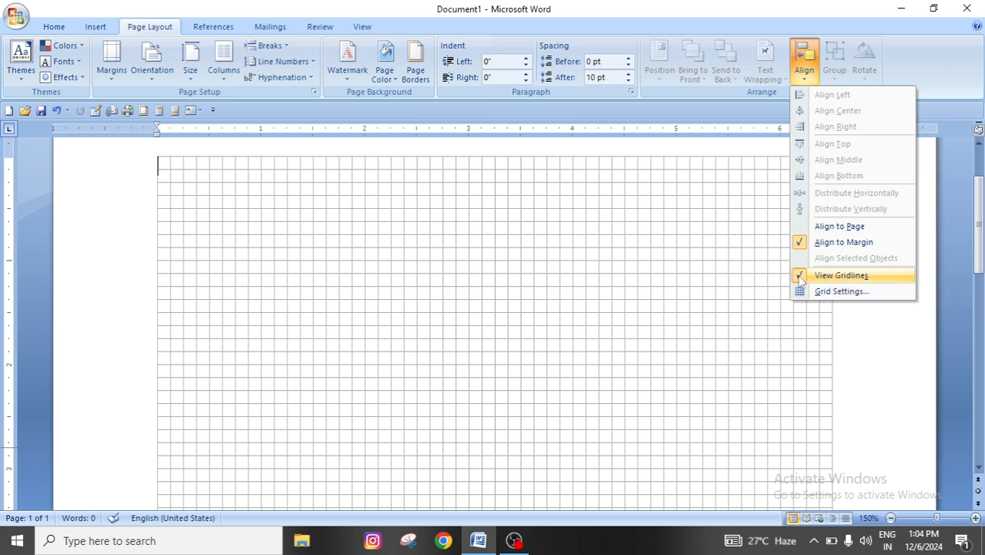
pyautogui.click(835, 278)
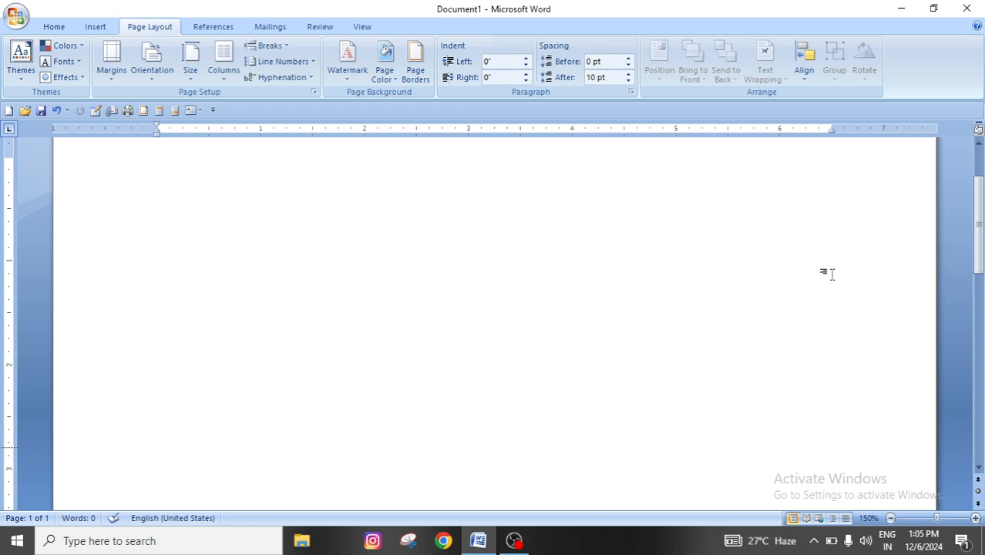
# - Turn on View Gridlines for tables in the paragraph border options
pyautogui.click(54, 27)
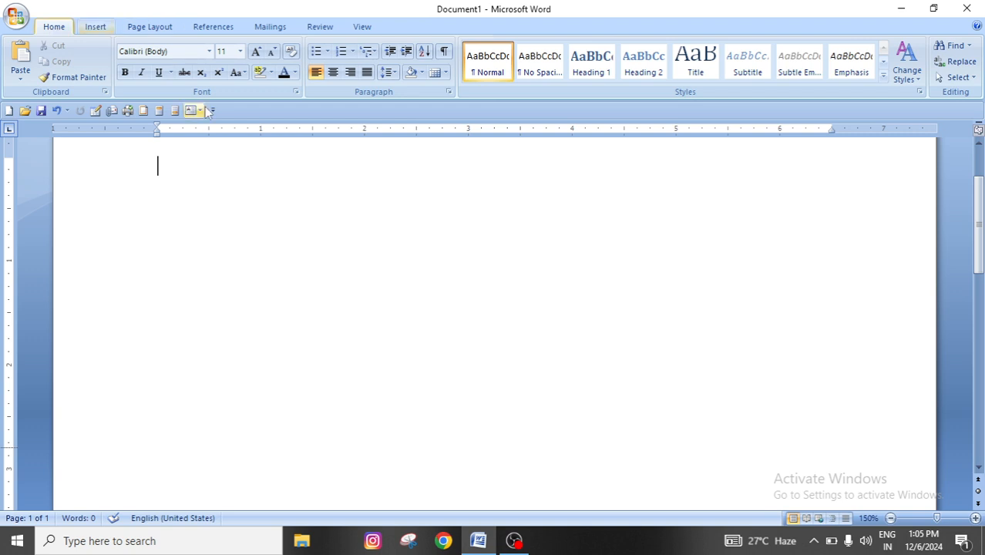
pyautogui.click(446, 73)
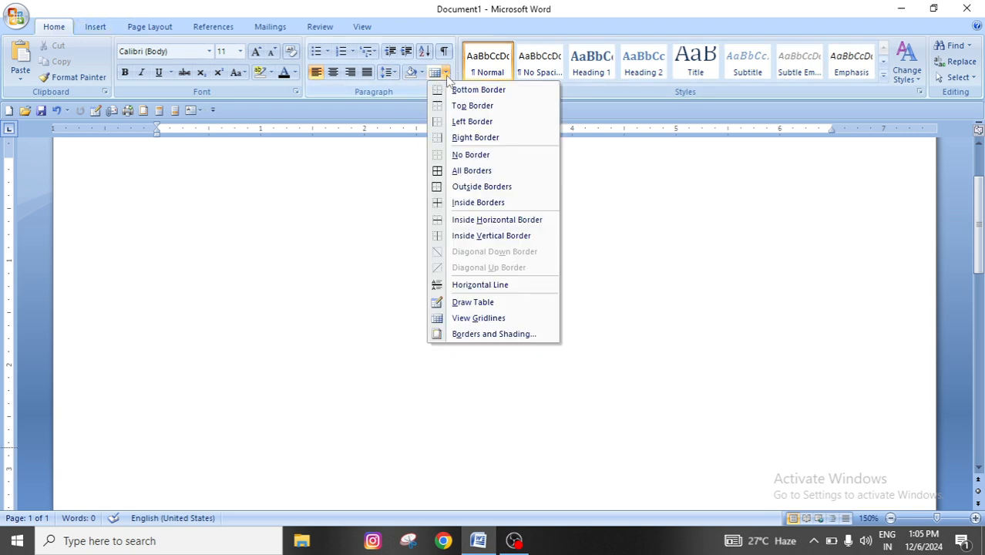
pyautogui.click(472, 318)
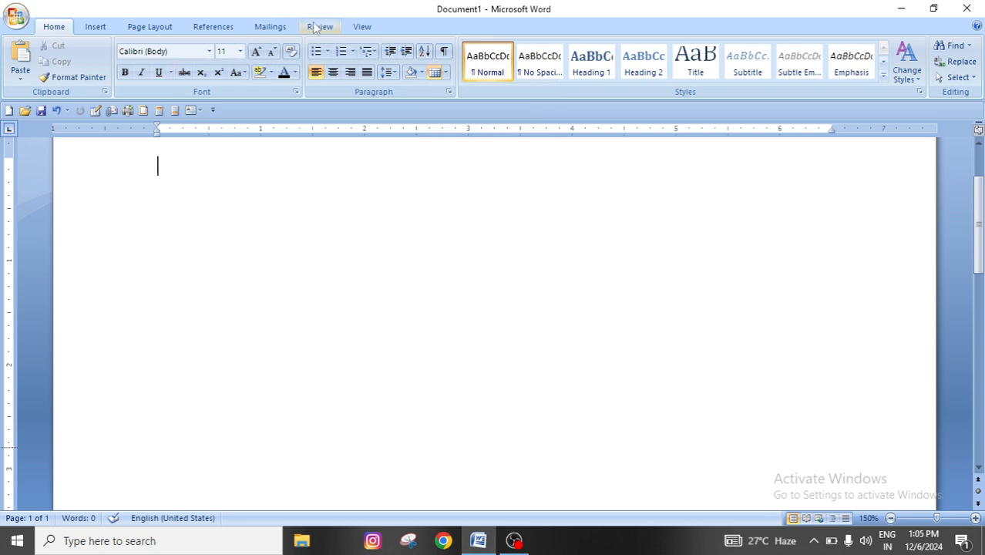
# - Show and hide the drawing gridlines, first with View Gridlines in the Align options and once more with the Gridlines view setting
pyautogui.click(133, 28)
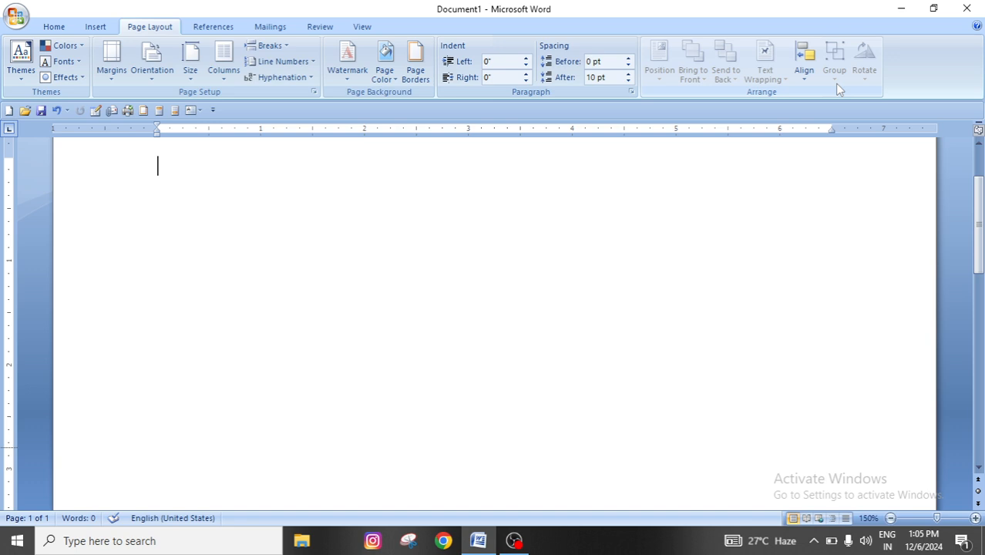
pyautogui.click(803, 73)
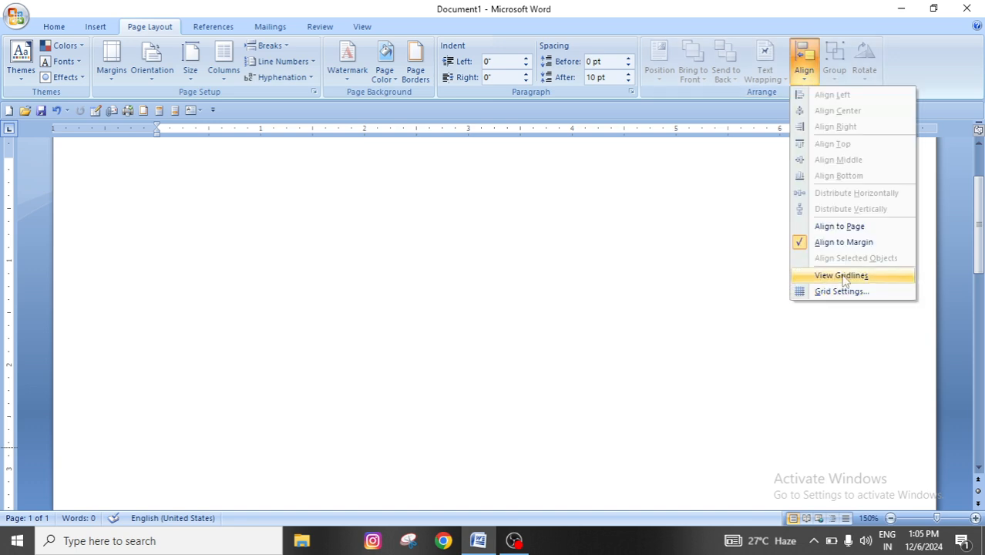
pyautogui.click(842, 278)
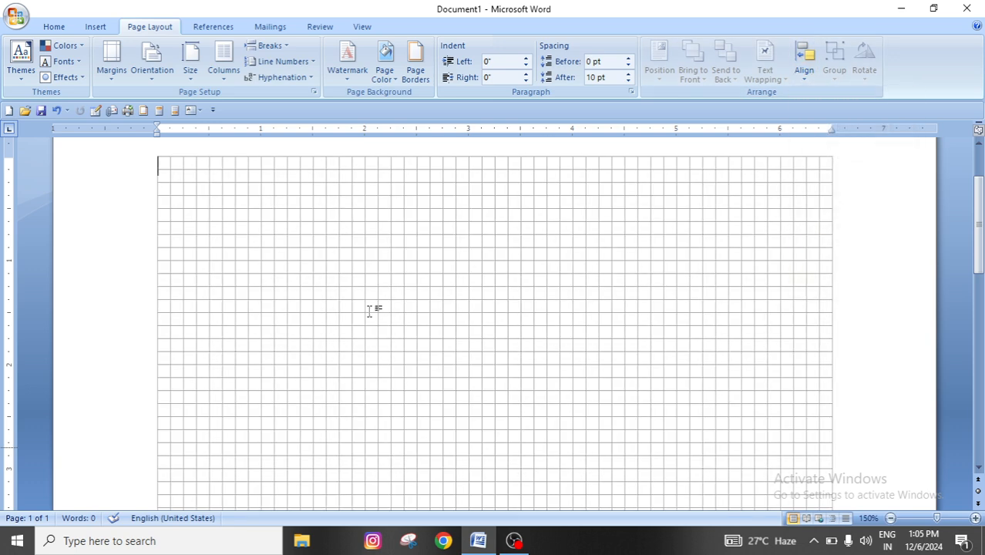
pyautogui.click(804, 66)
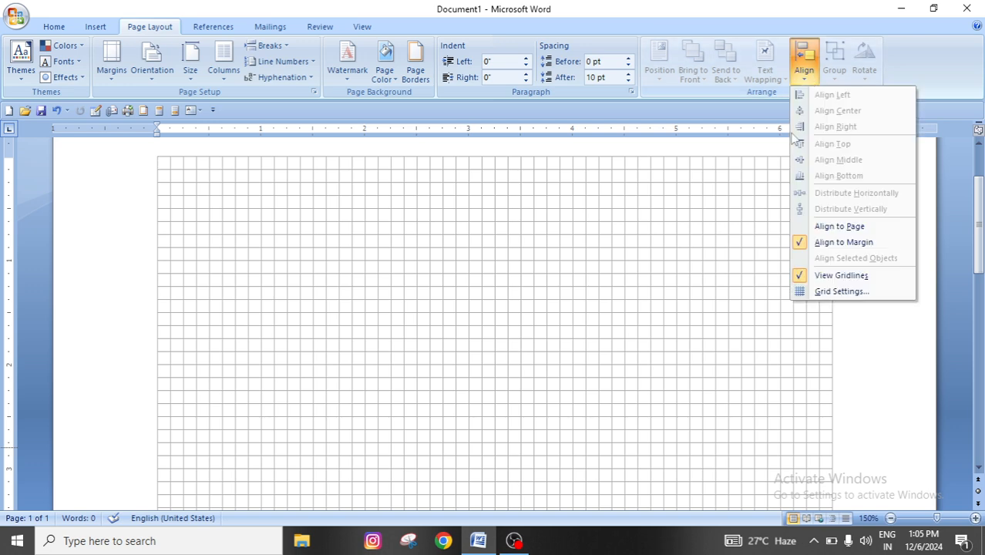
pyautogui.click(840, 277)
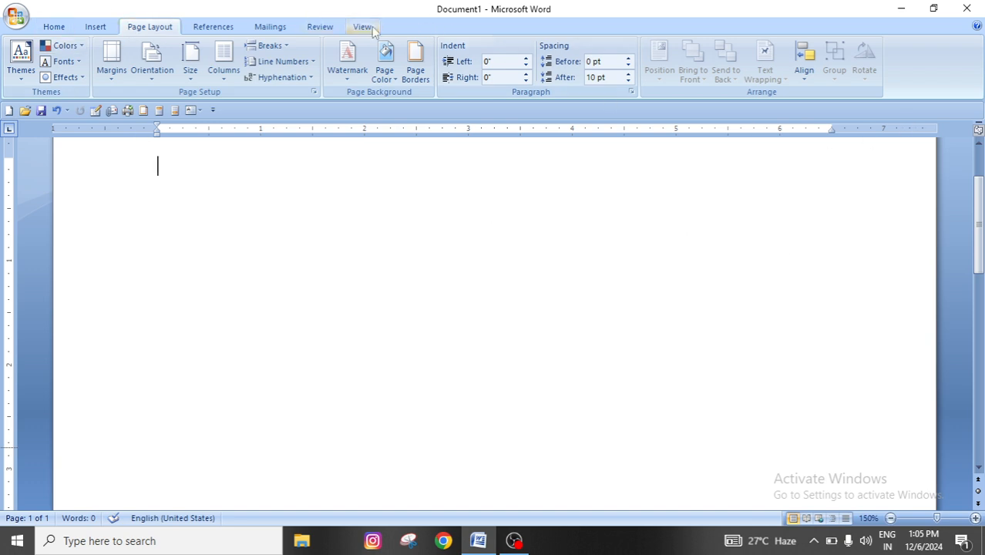
pyautogui.click(363, 27)
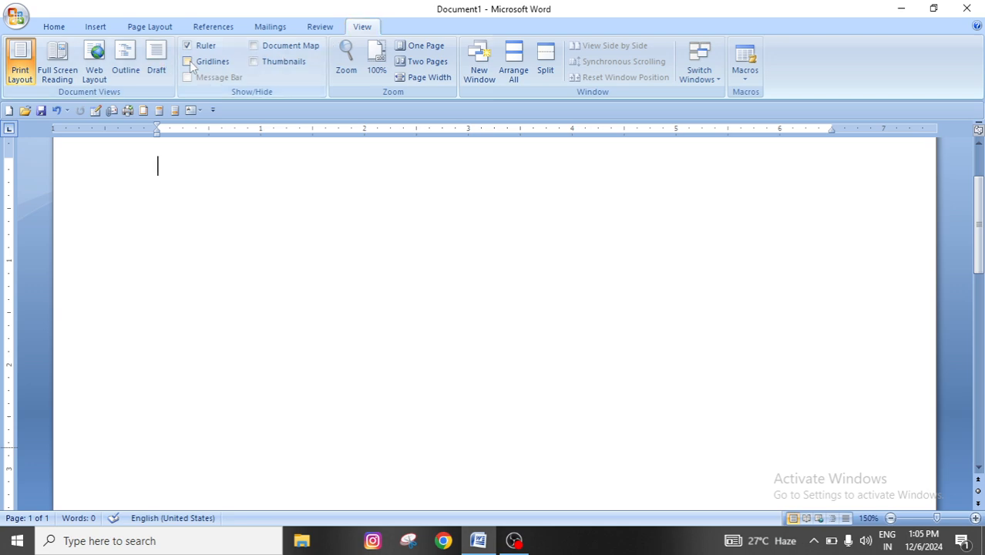
pyautogui.click(188, 61)
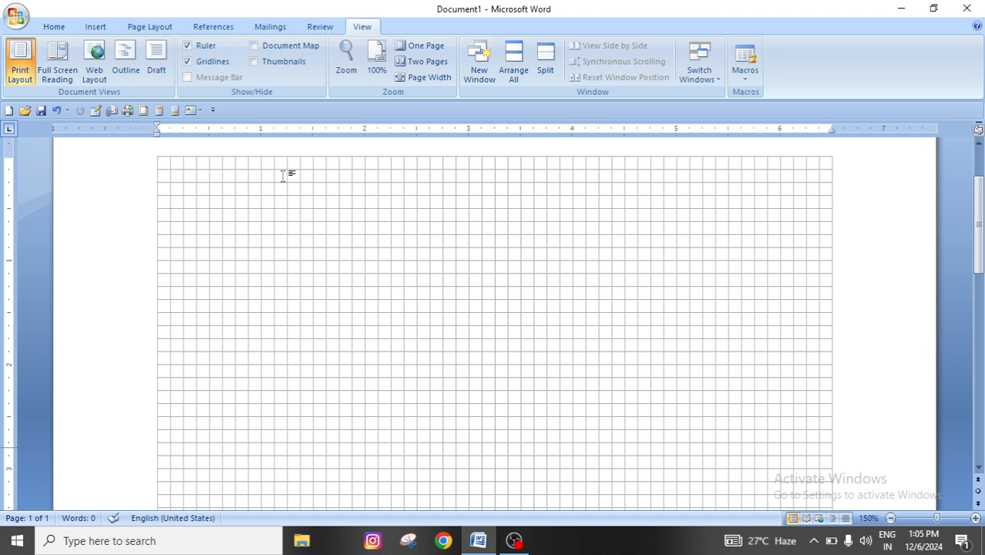
pyautogui.click(186, 63)
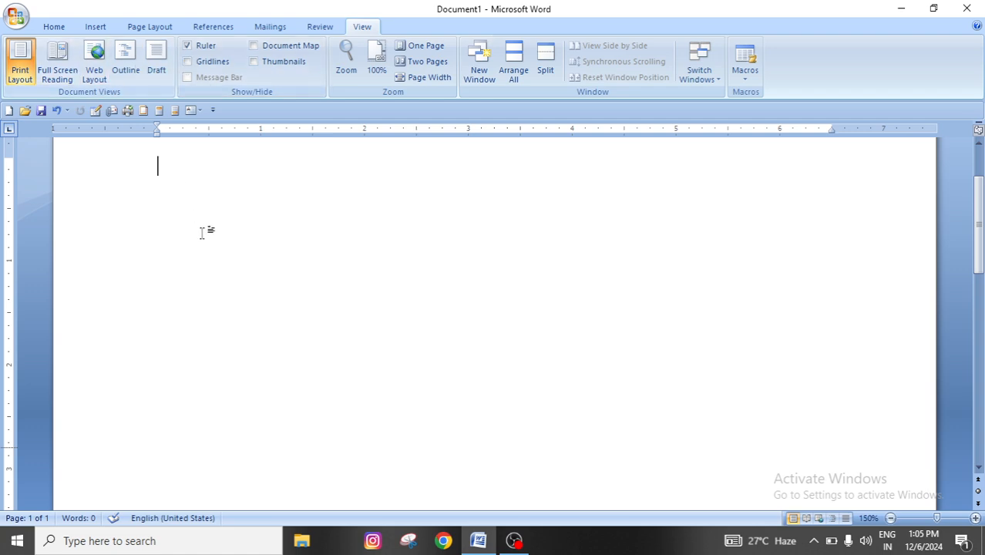
# - Examine where the gridline commands are in the Align, view and paragraph border options, and look at the Borders and Shading entry
pyautogui.click(54, 26)
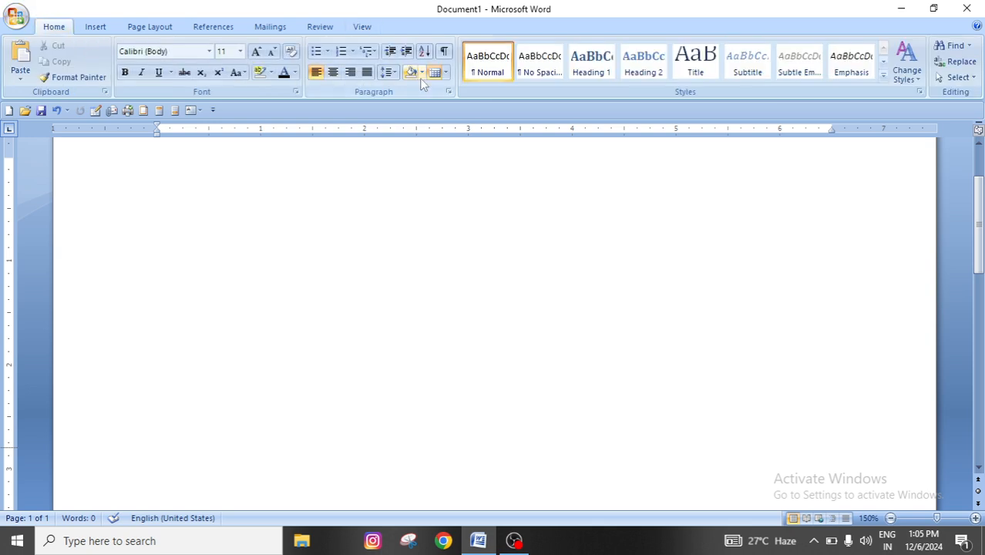
pyautogui.click(168, 29)
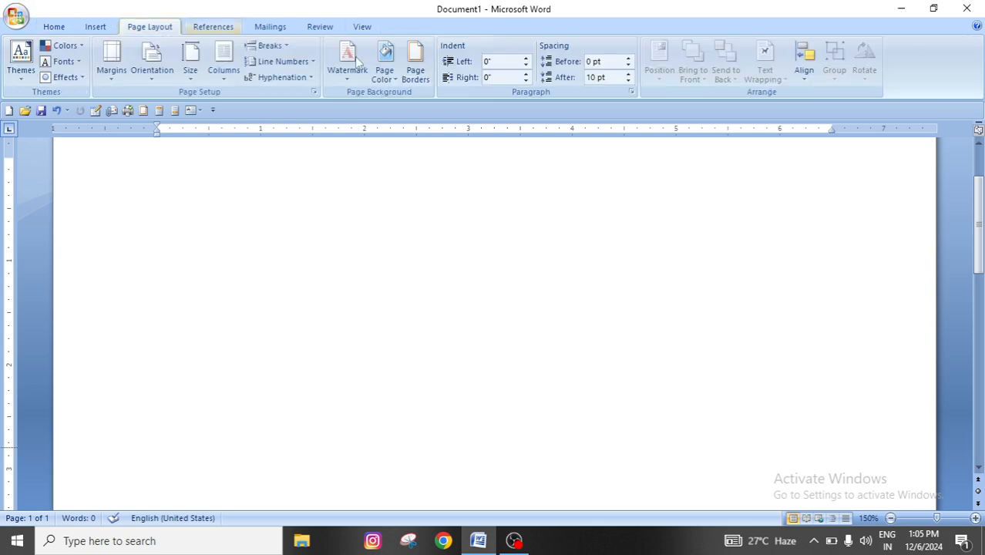
pyautogui.click(808, 68)
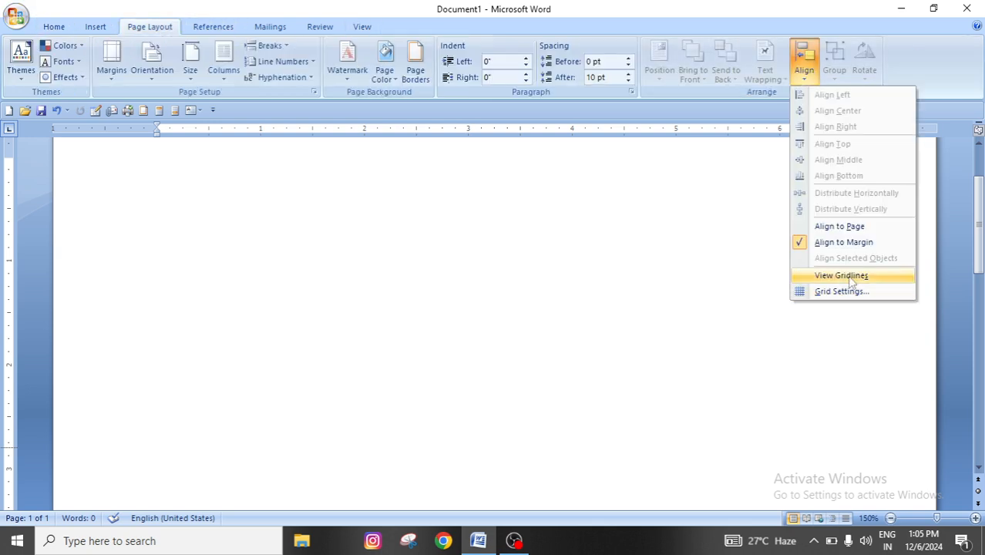
pyautogui.click(576, 292)
pyautogui.click(362, 26)
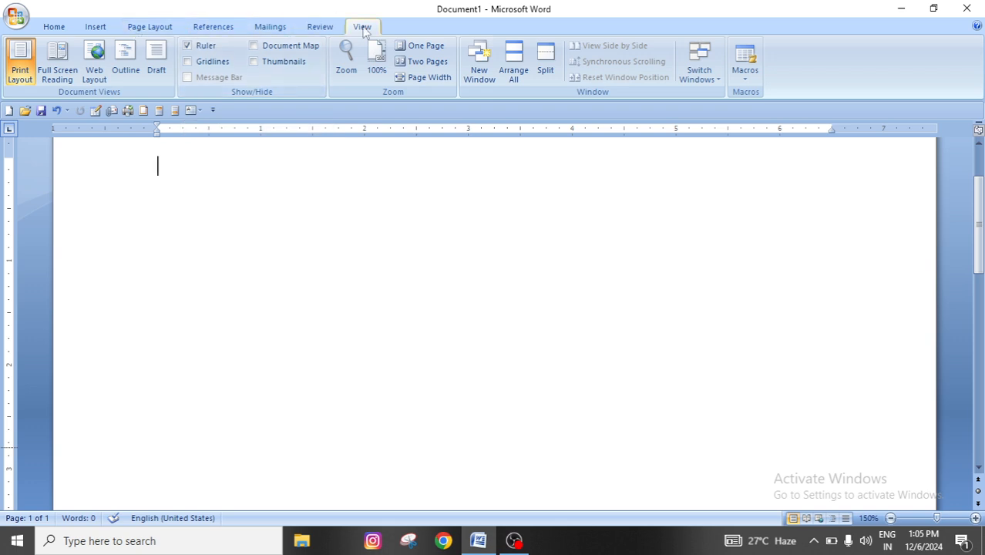
pyautogui.click(51, 27)
pyautogui.click(446, 73)
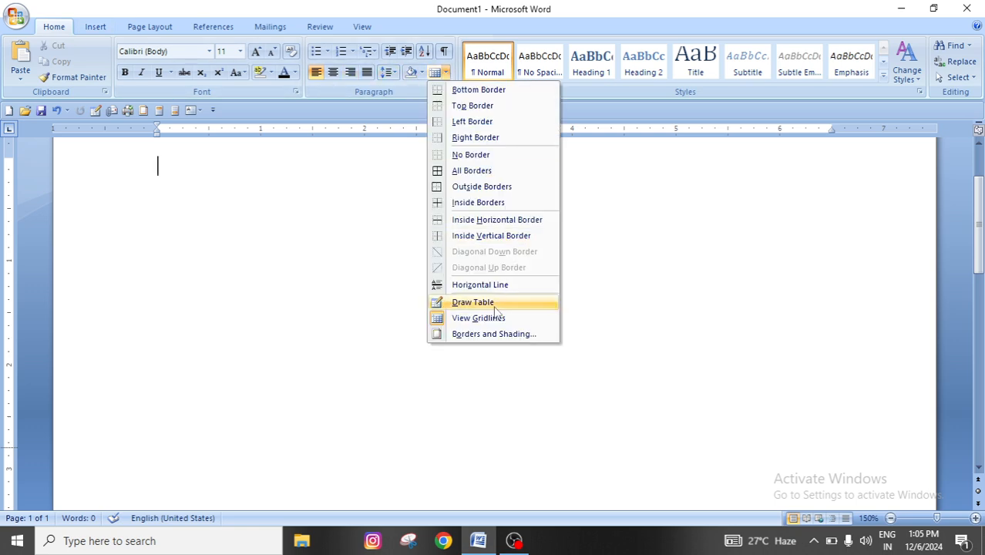
pyautogui.click(248, 259)
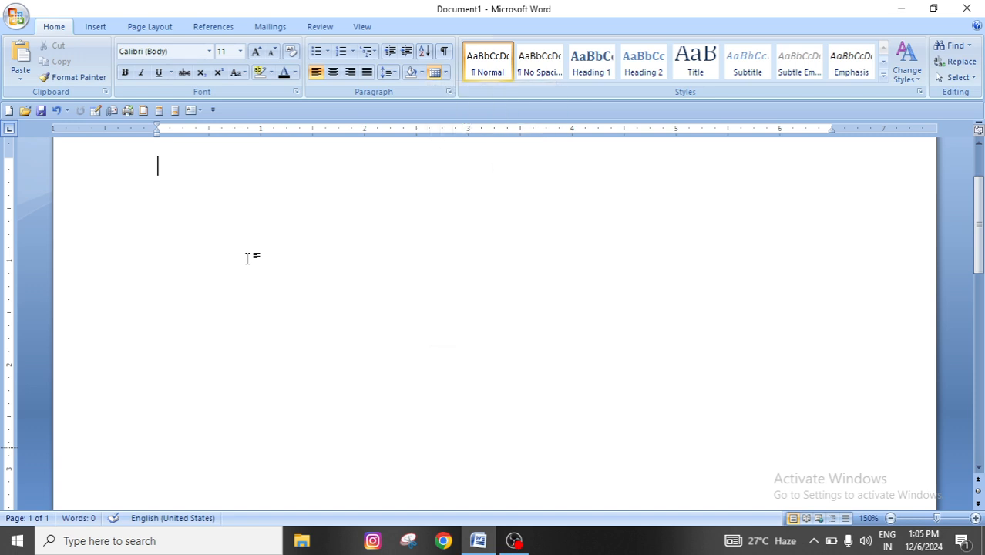
pyautogui.click(445, 72)
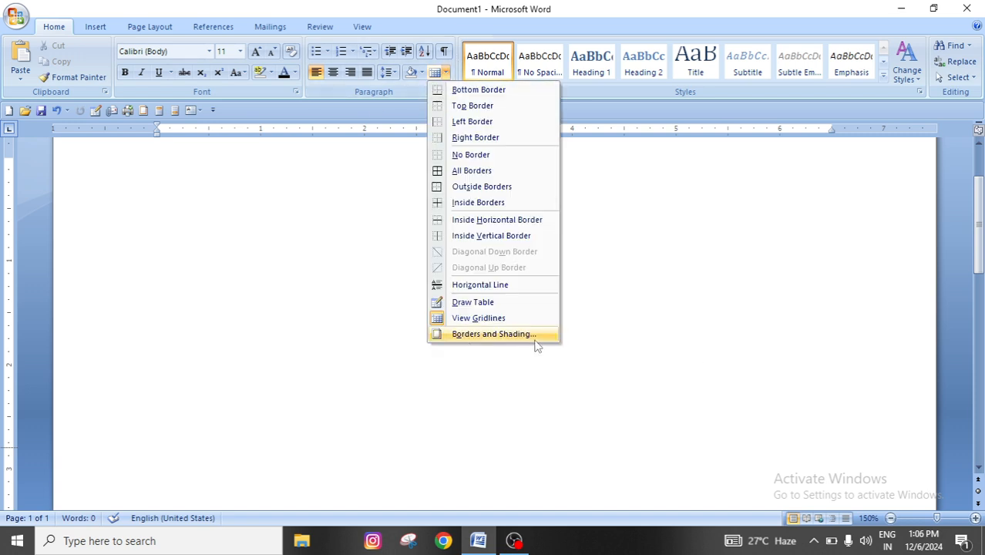
pyautogui.click(340, 389)
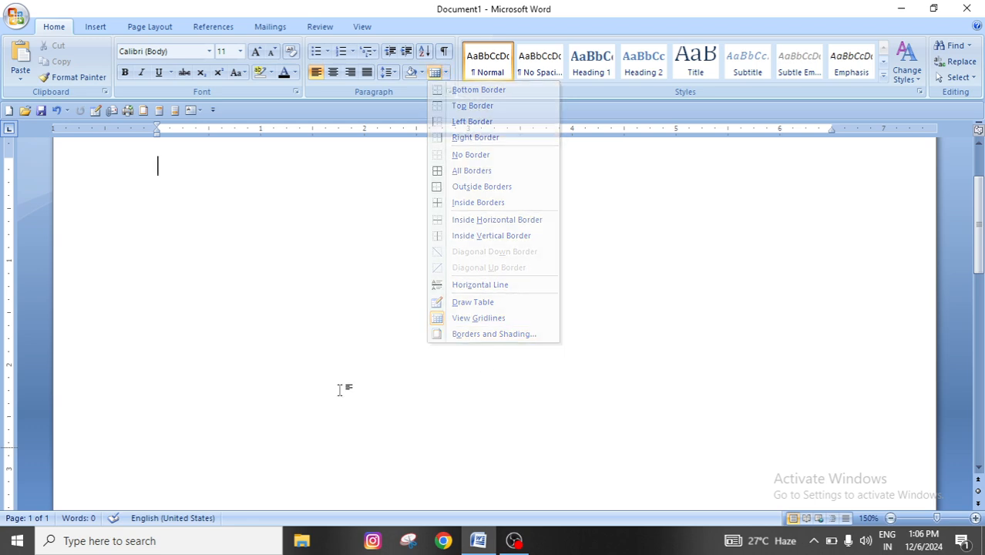
pyautogui.scroll(1, 341, 390)
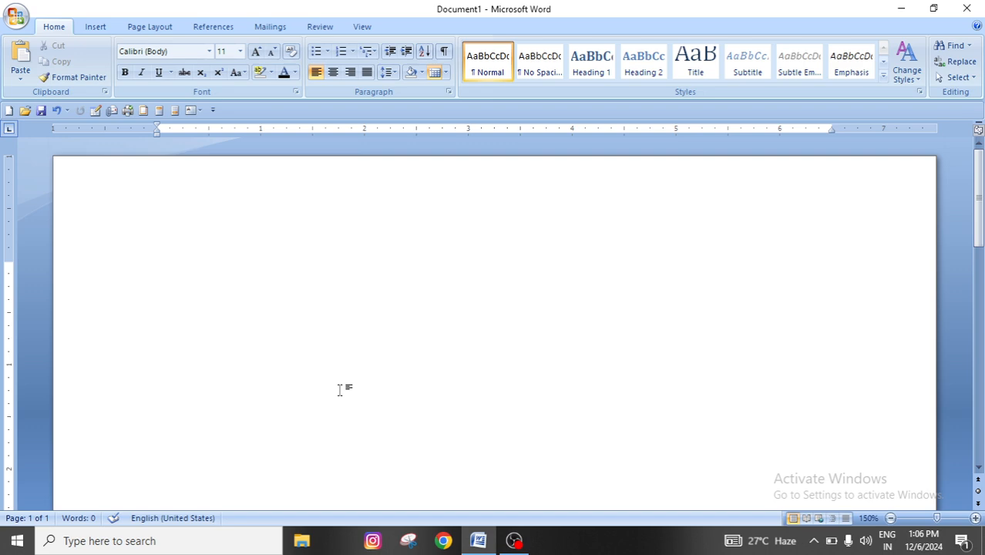
# - Fill the blank document with sample paragraphs using the =rand() function
pyautogui.write('=rand')
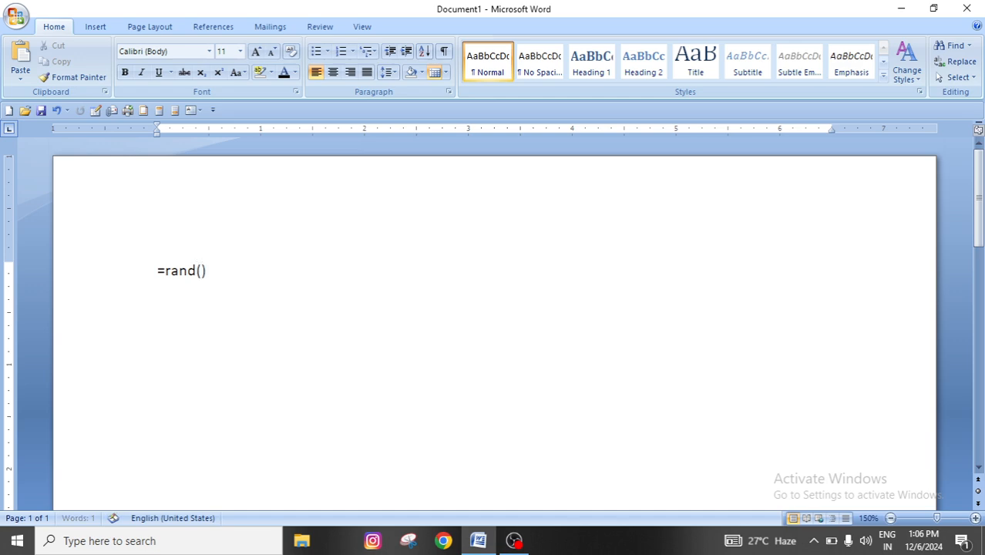
pyautogui.write('()')
pyautogui.press('Return')
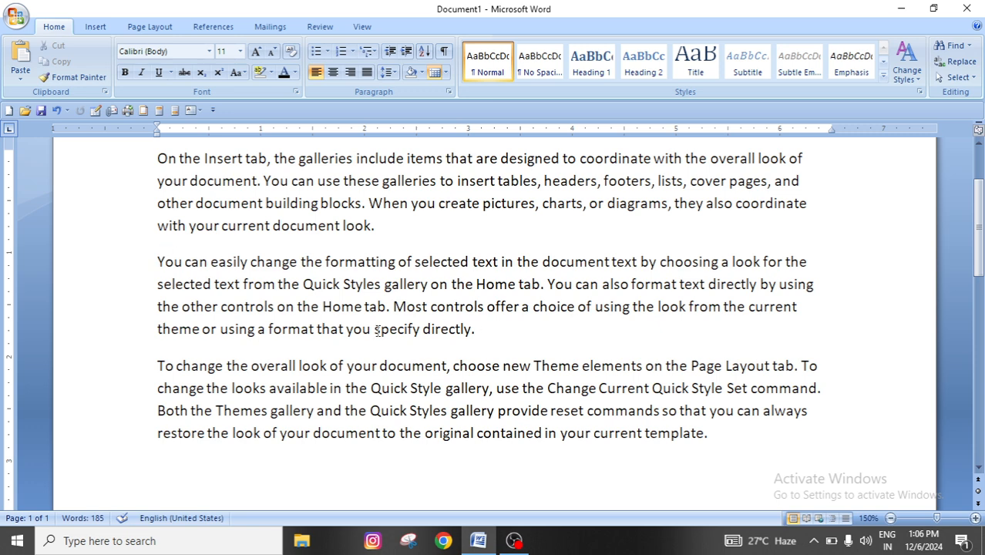
# - Open the Borders and Shading settings for the paragraph starting "You can easily change" and move the dialog aside from the text
pyautogui.moveTo(156, 262); pyautogui.dragTo(512, 339)
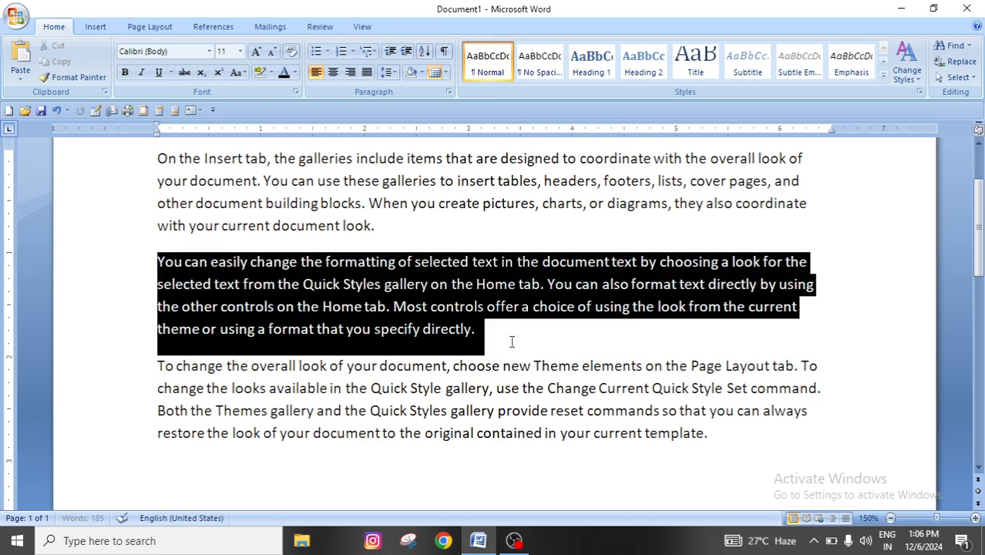
pyautogui.click(446, 72)
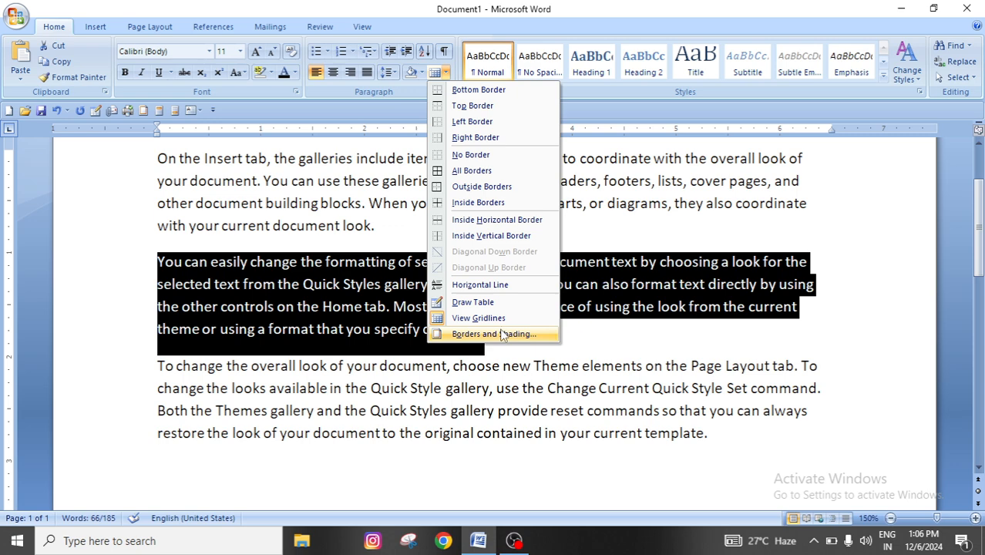
pyautogui.click(474, 336)
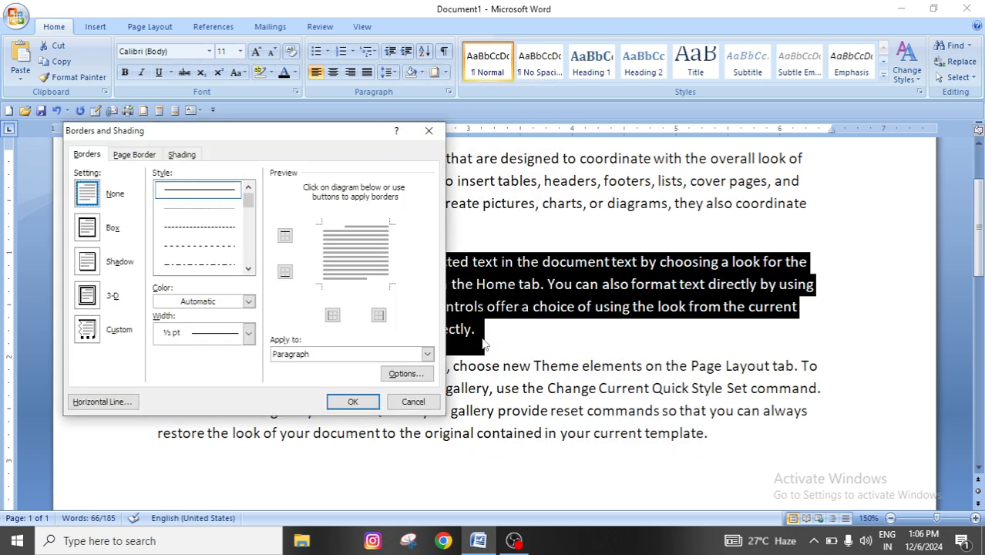
pyautogui.moveTo(304, 138)
pyautogui.mouseDown()
pyautogui.moveTo(702, 329)
pyautogui.moveTo(736, 68)
pyautogui.moveTo(817, 4)
pyautogui.moveTo(840, 6)
pyautogui.moveTo(798, 6)
pyautogui.moveTo(858, 308)
pyautogui.moveTo(786, 234)
pyautogui.moveTo(766, 141)
pyautogui.mouseUp()
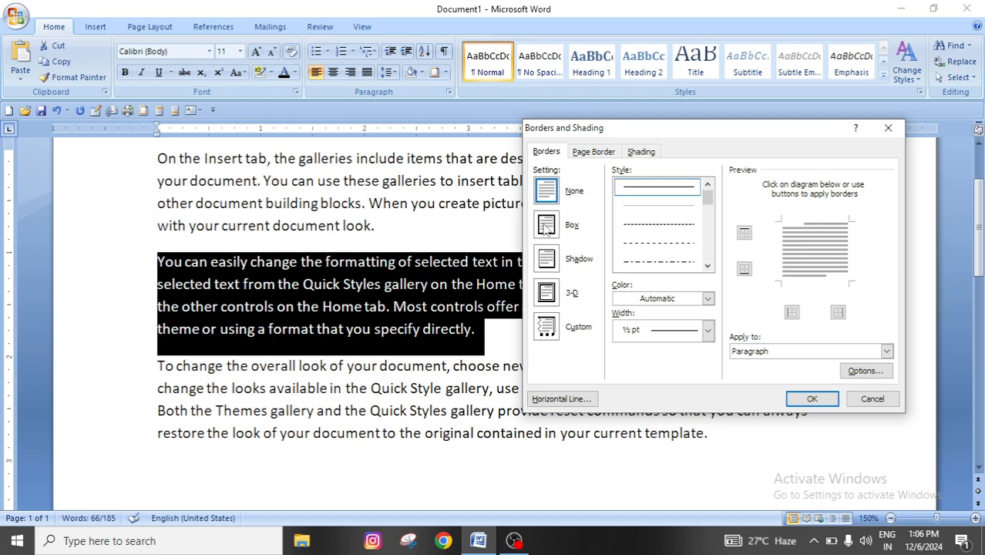
# - Preview the Box, None, Shadow, 3-D and Custom border settings for the selected paragraph
pyautogui.click(545, 226)
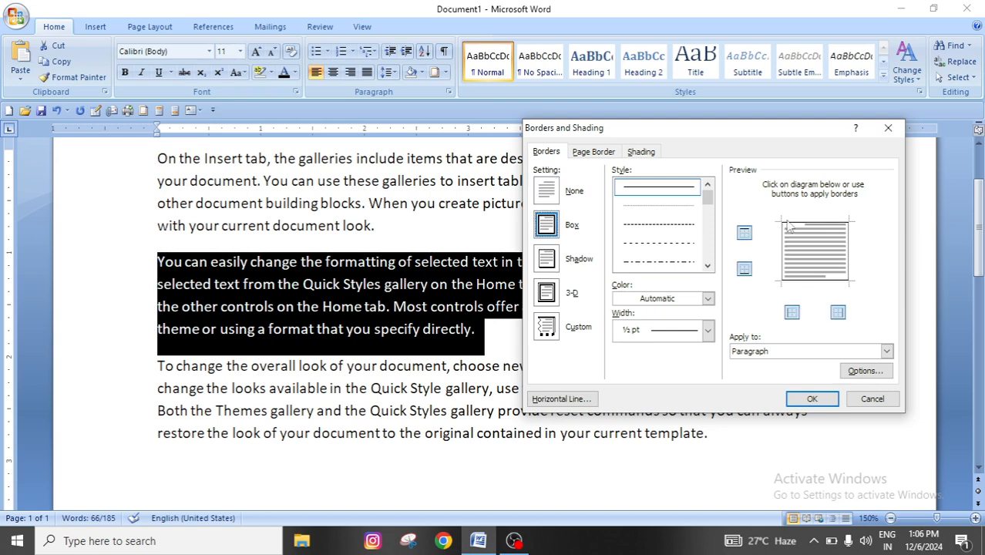
pyautogui.click(545, 191)
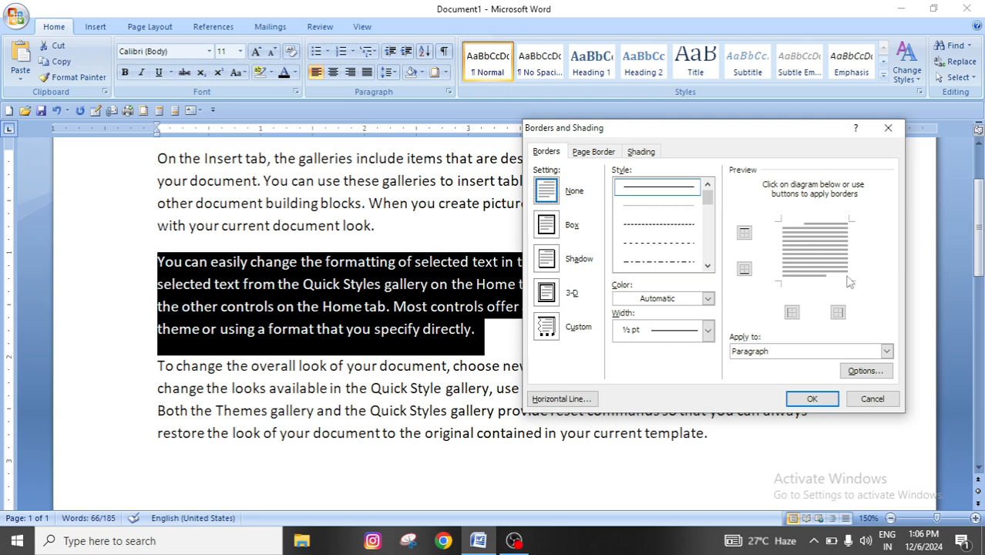
pyautogui.click(546, 227)
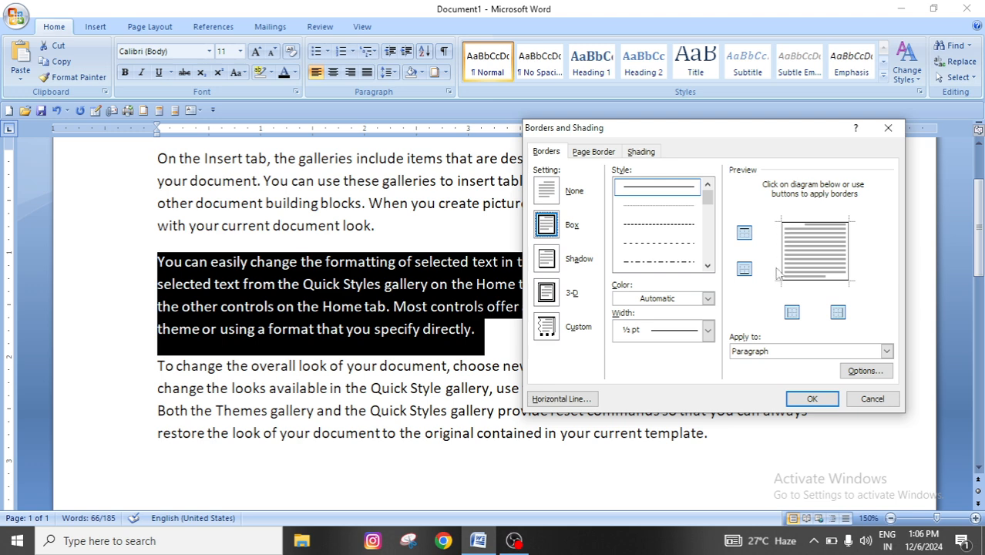
pyautogui.click(552, 260)
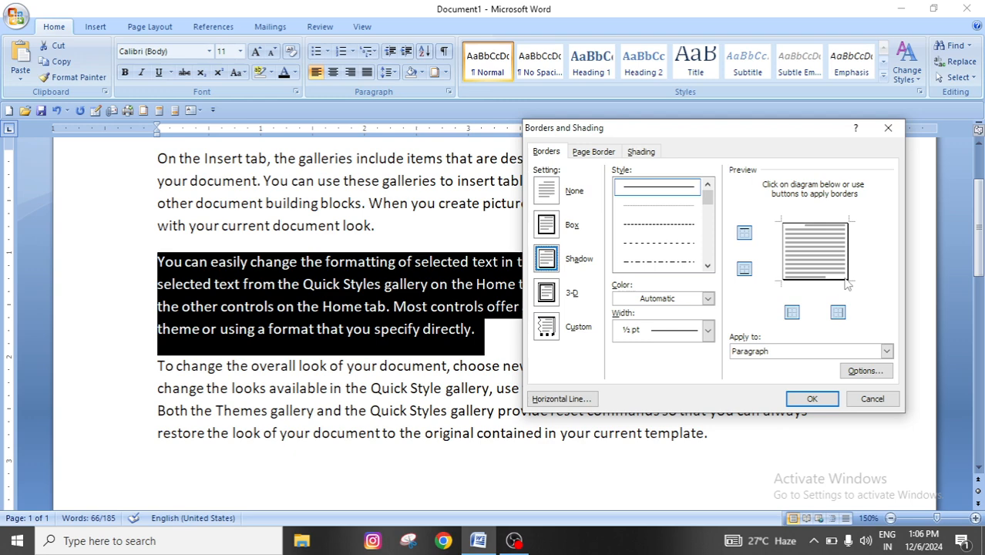
pyautogui.click(554, 300)
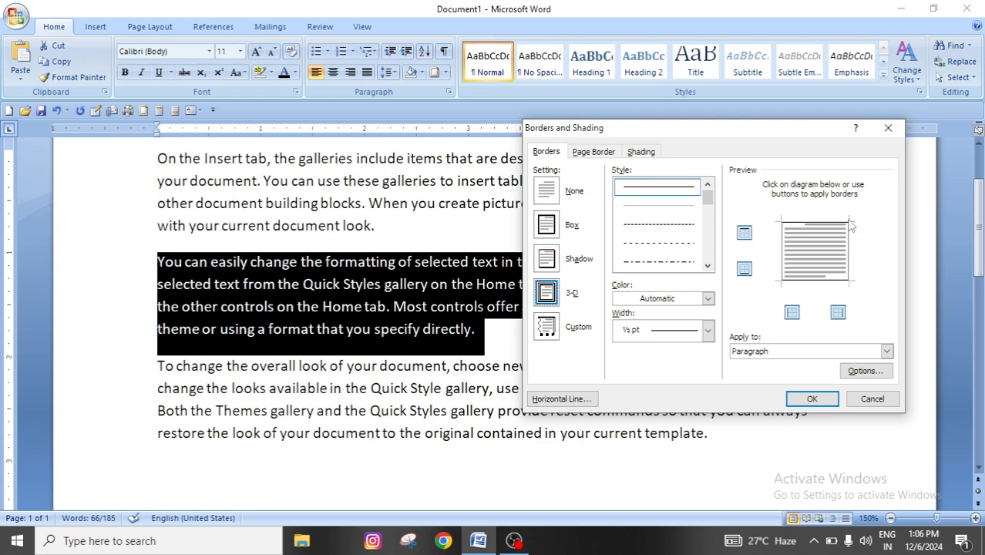
pyautogui.click(547, 330)
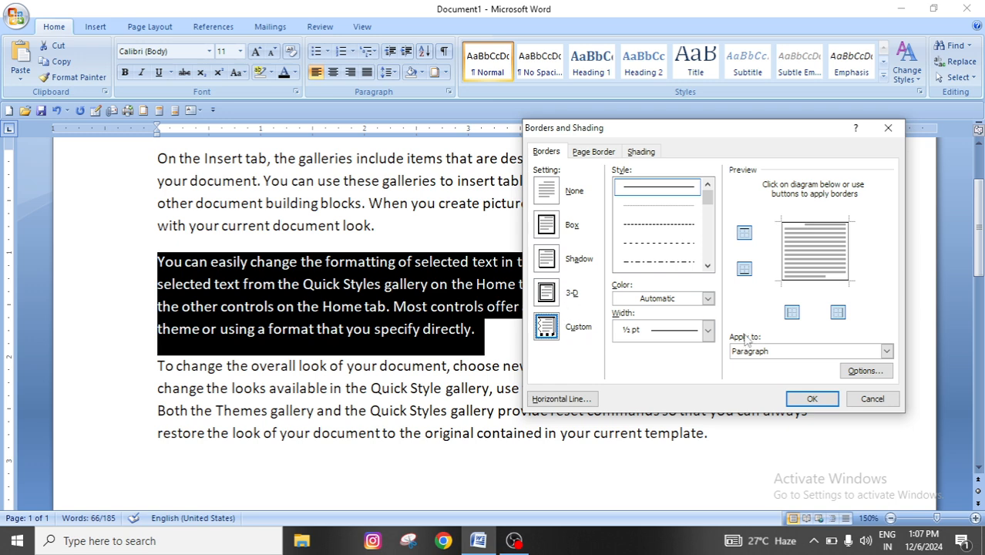
# - Apply the Box border setting to the selected paragraph and deselect the text
pyautogui.click(546, 229)
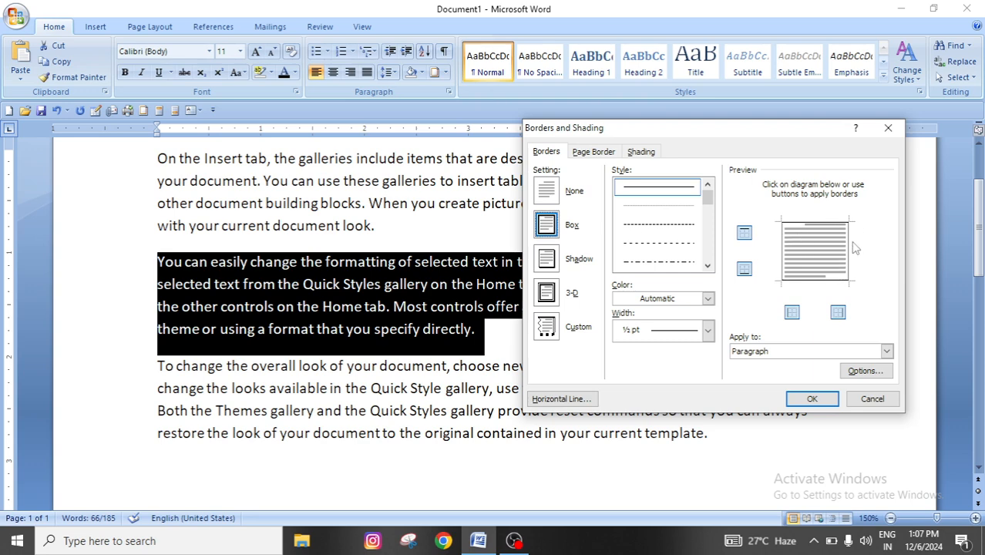
pyautogui.click(811, 398)
pyautogui.click(601, 437)
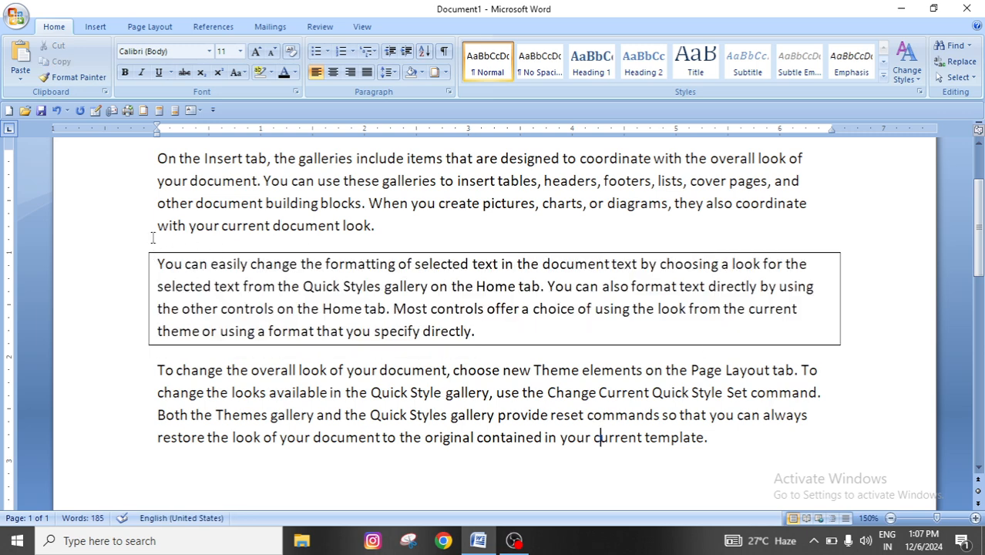
# - Remove the top and bottom borders from the boxed paragraph using the Borders and Shading preview
pyautogui.moveTo(157, 263); pyautogui.dragTo(501, 332)
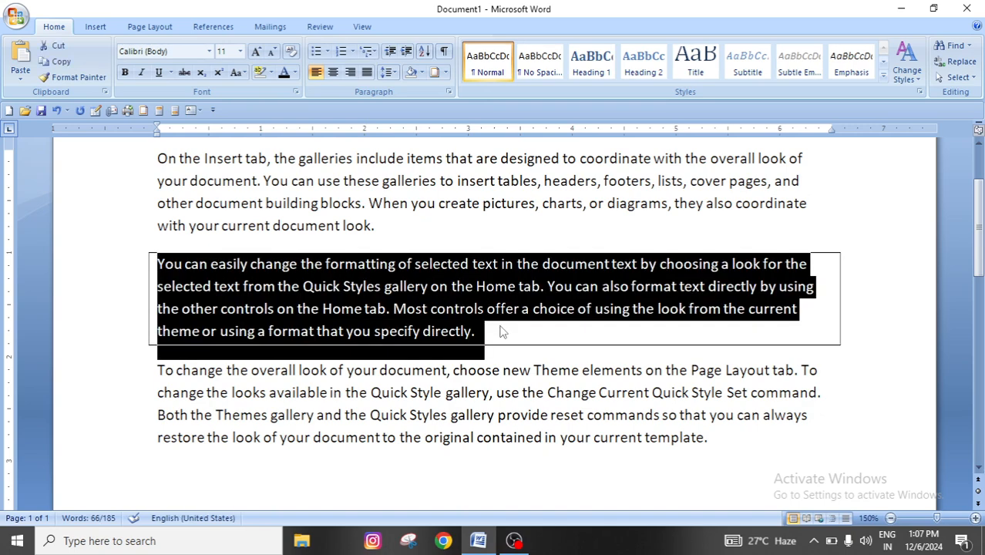
pyautogui.click(446, 71)
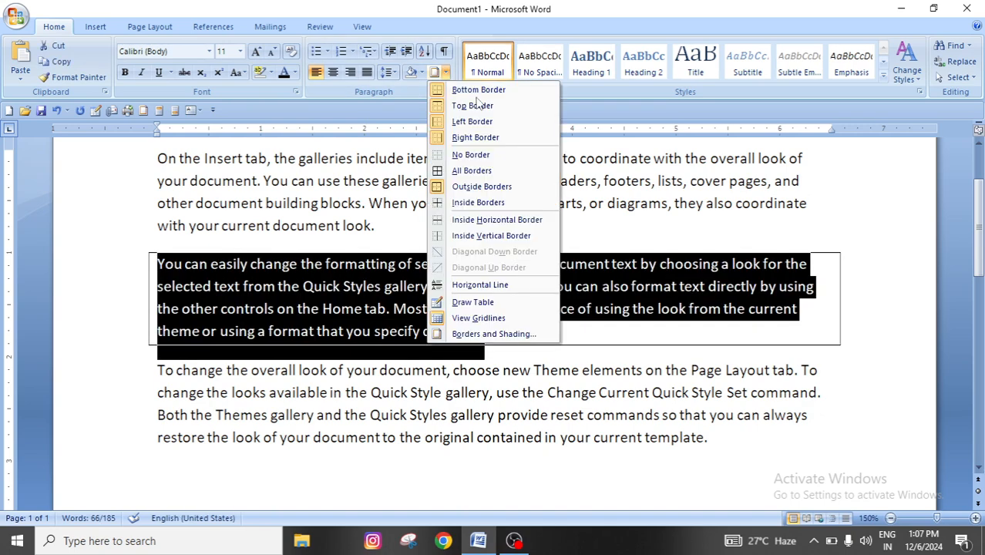
pyautogui.click(493, 334)
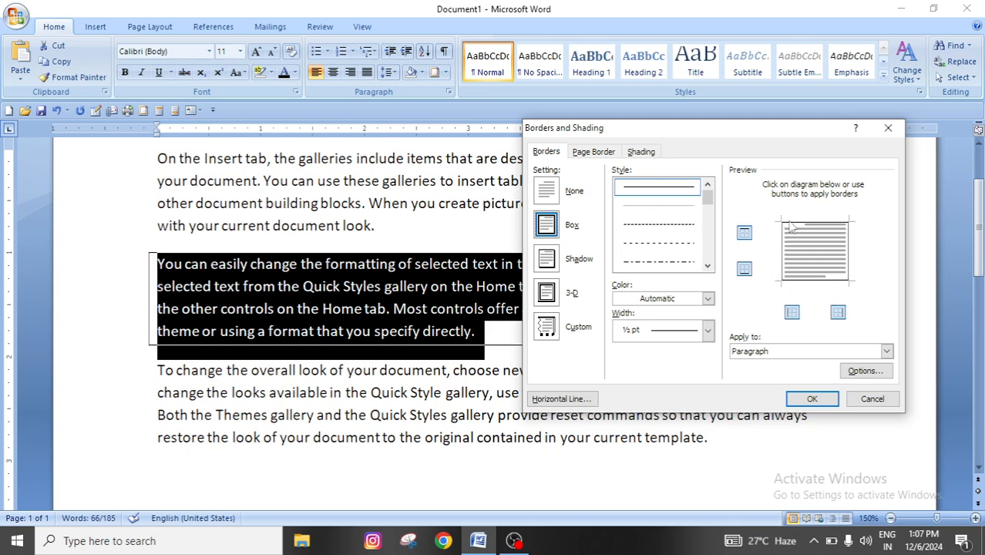
pyautogui.click(744, 233)
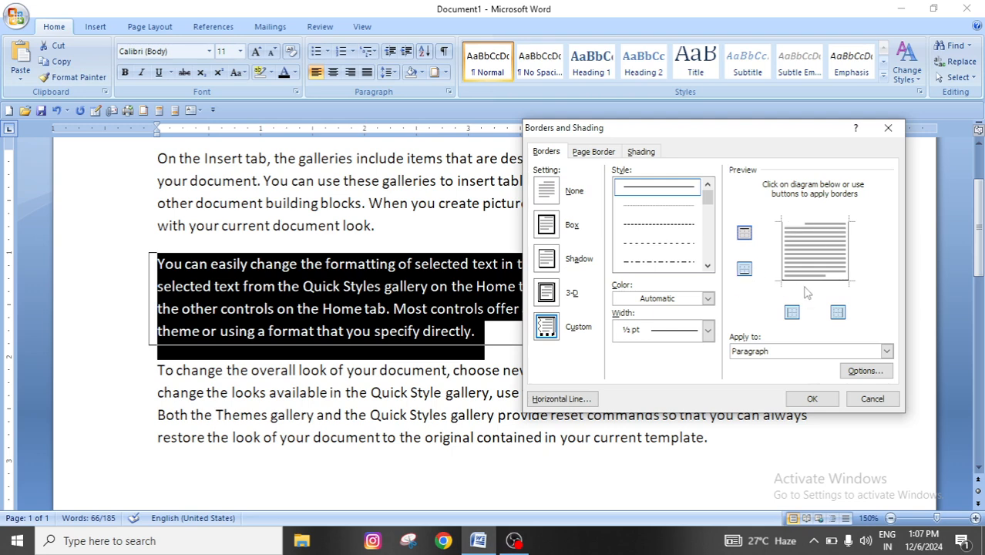
pyautogui.click(745, 272)
pyautogui.click(812, 399)
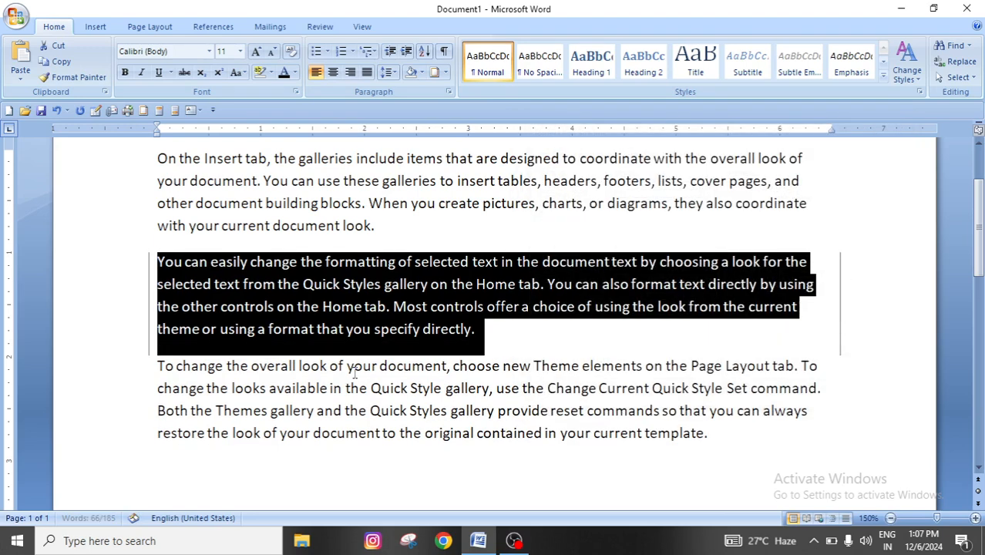
pyautogui.click(355, 373)
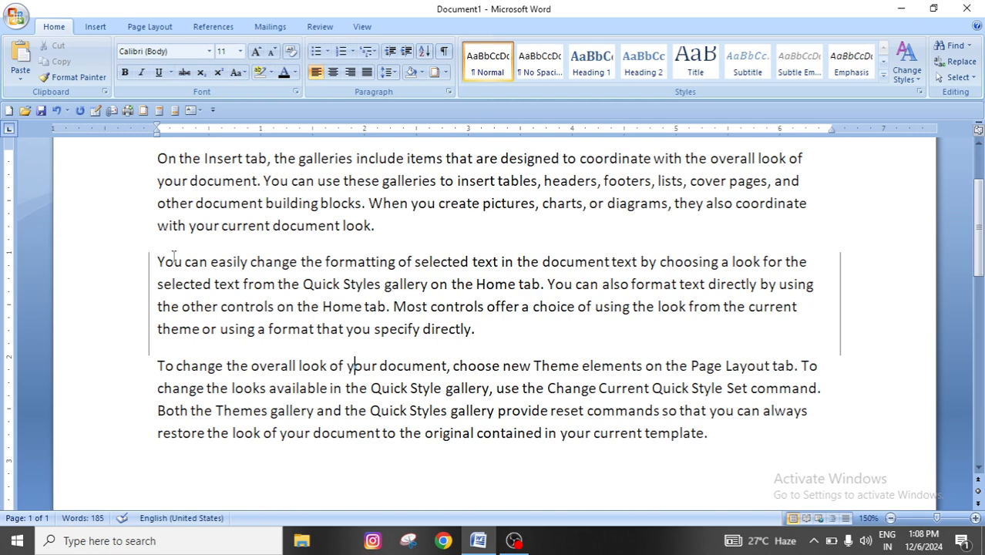
# - Clear the left and right borders of the same paragraph in the Borders and Shading preview, toggling its top and bottom borders on and off
pyautogui.moveTo(159, 262); pyautogui.dragTo(534, 331)
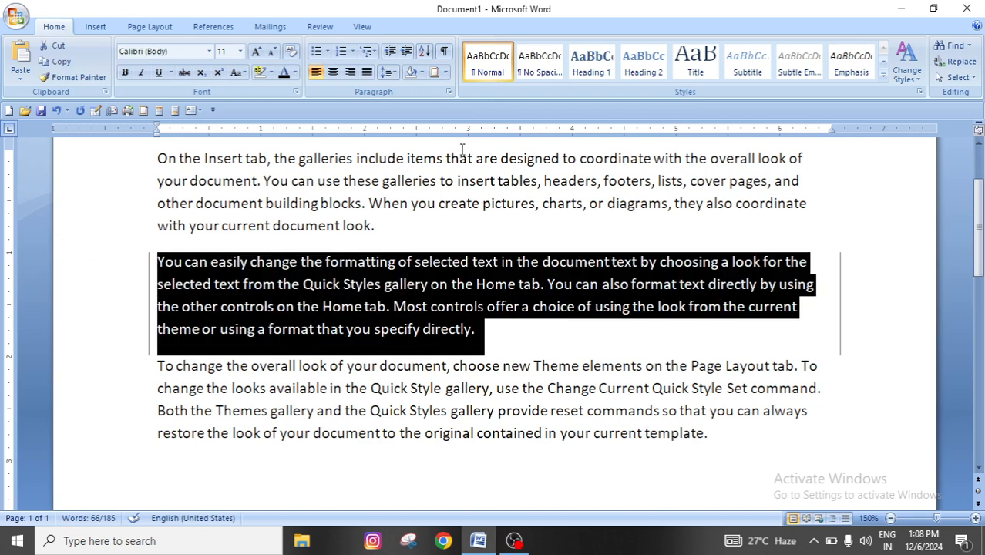
pyautogui.click(447, 71)
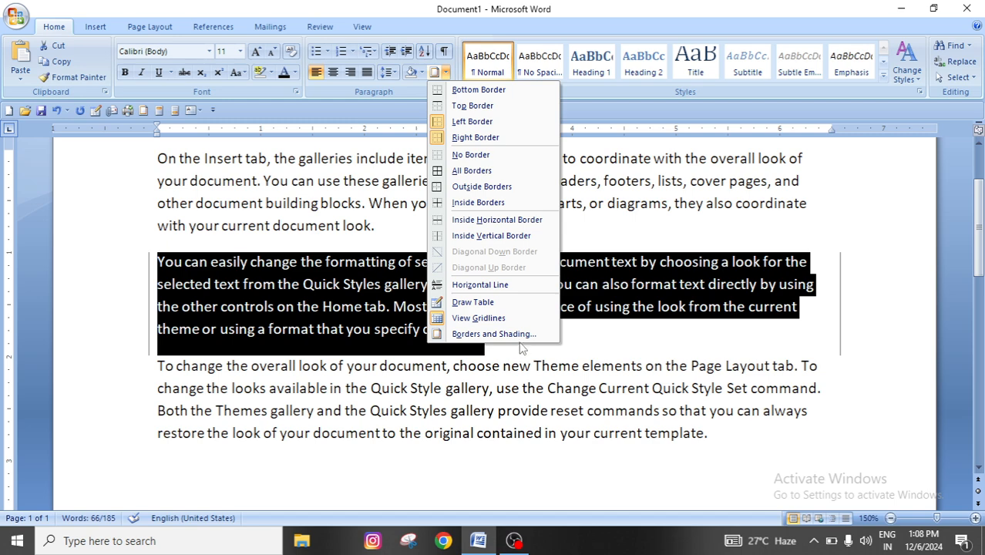
pyautogui.click(501, 334)
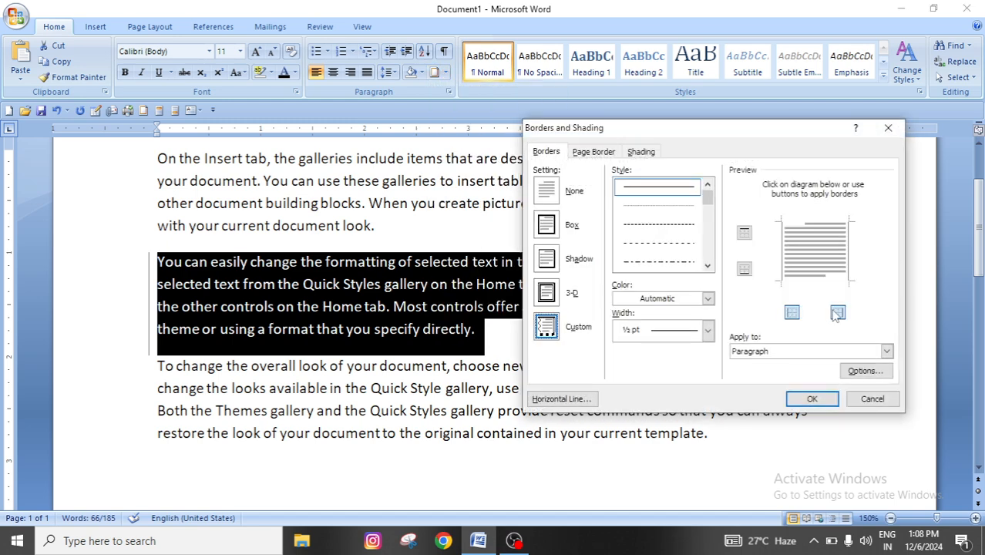
pyautogui.click(744, 232)
pyautogui.click(744, 268)
pyautogui.click(792, 312)
pyautogui.click(838, 312)
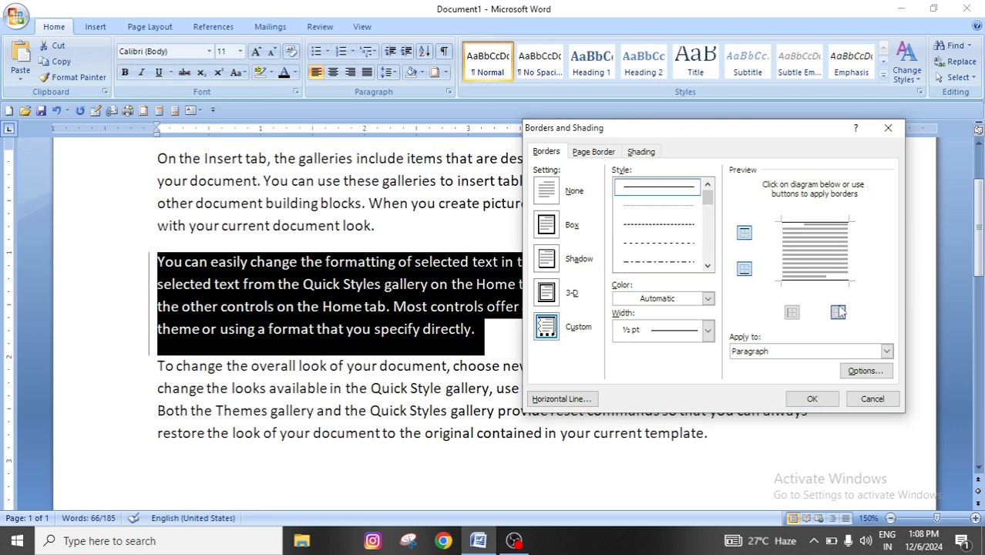
pyautogui.click(745, 234)
pyautogui.click(744, 268)
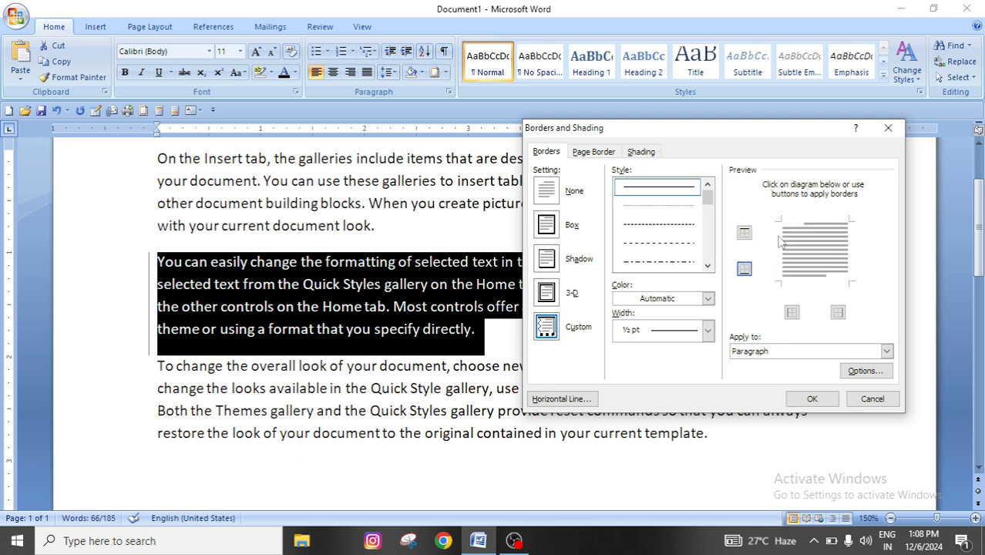
# - Apply only a bottom and a right border to the paragraph and deselect the text
pyautogui.click(745, 270)
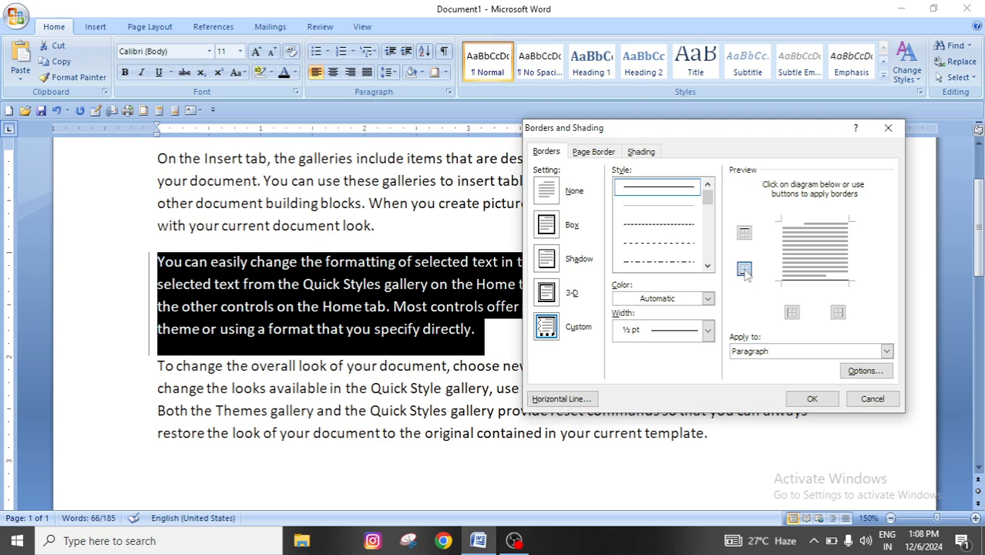
pyautogui.click(835, 315)
pyautogui.click(809, 401)
pyautogui.click(412, 390)
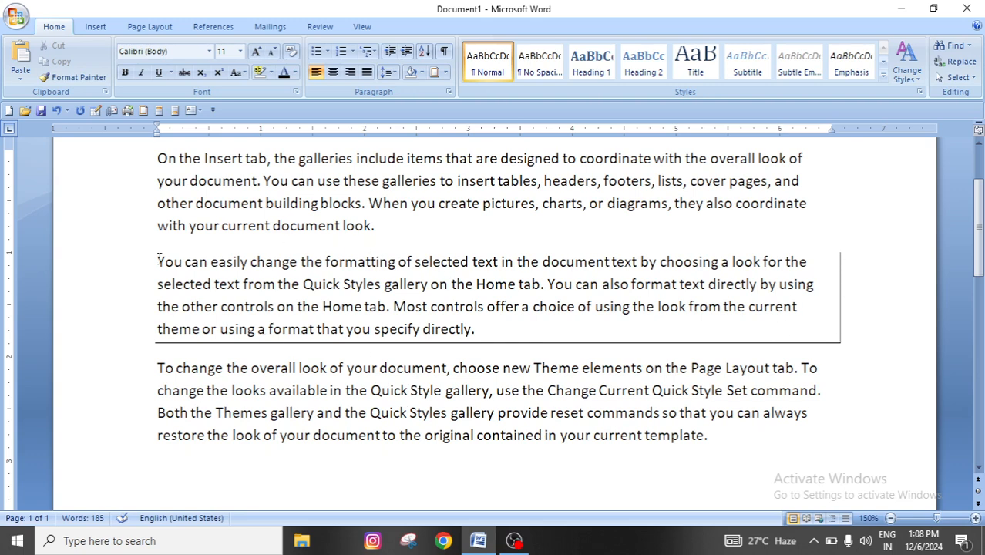
# - Reopen Borders and Shading for the same paragraph and turn on its top and left borders in the preview, keeping the bottom one
pyautogui.moveTo(159, 261); pyautogui.dragTo(477, 340)
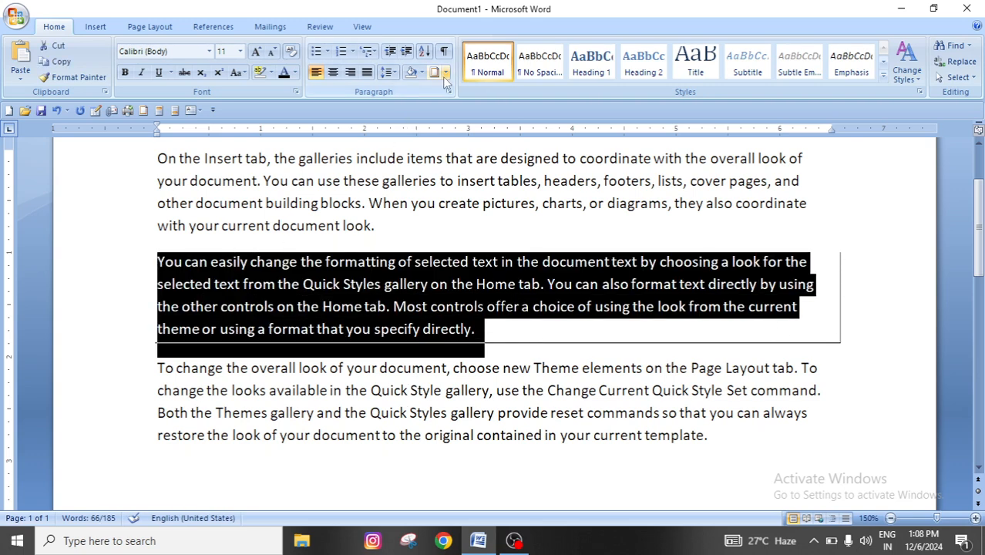
pyautogui.click(445, 75)
pyautogui.click(498, 332)
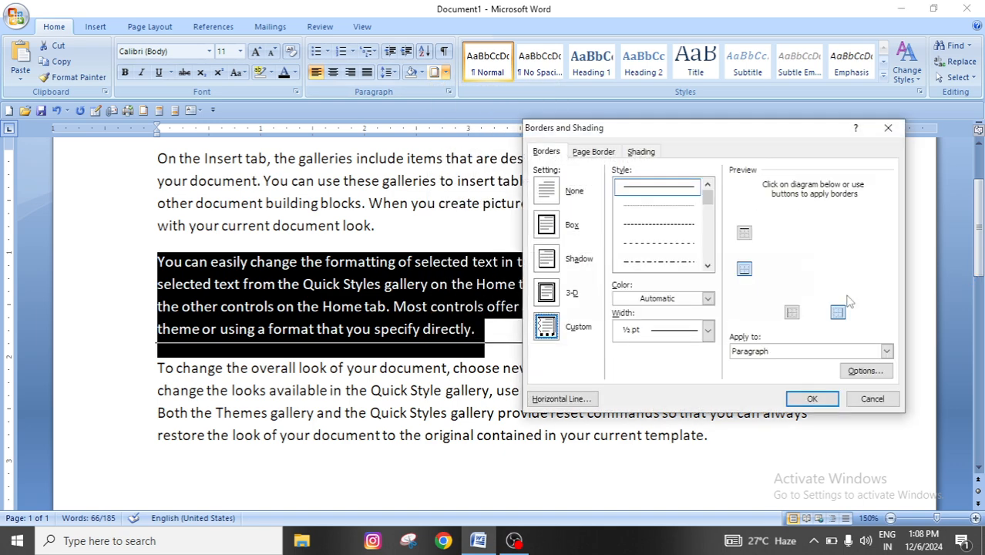
pyautogui.click(744, 232)
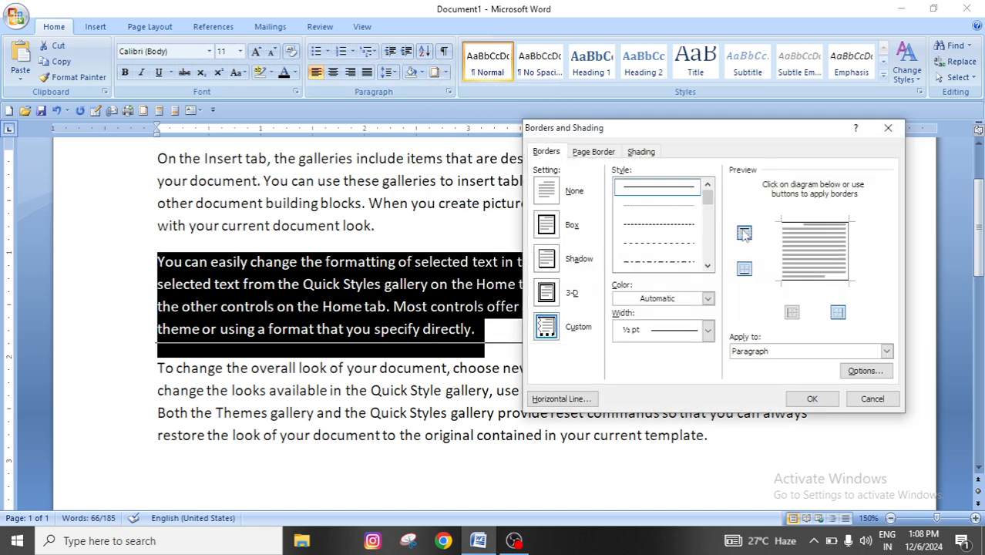
pyautogui.click(745, 269)
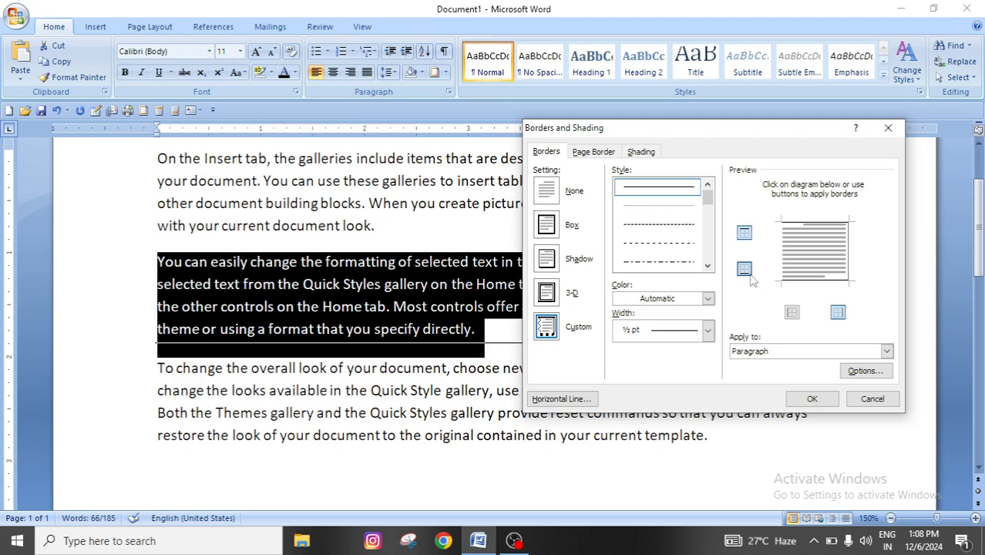
pyautogui.click(791, 313)
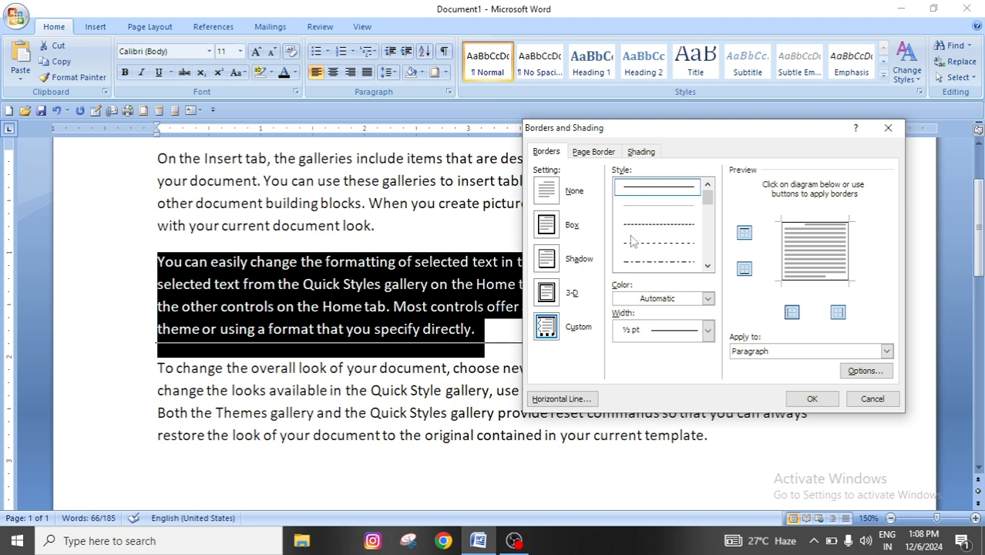
# - Try several line styles for the paragraph's borders, pick a multi-line 3 pt style and apply the borders
pyautogui.click(640, 207)
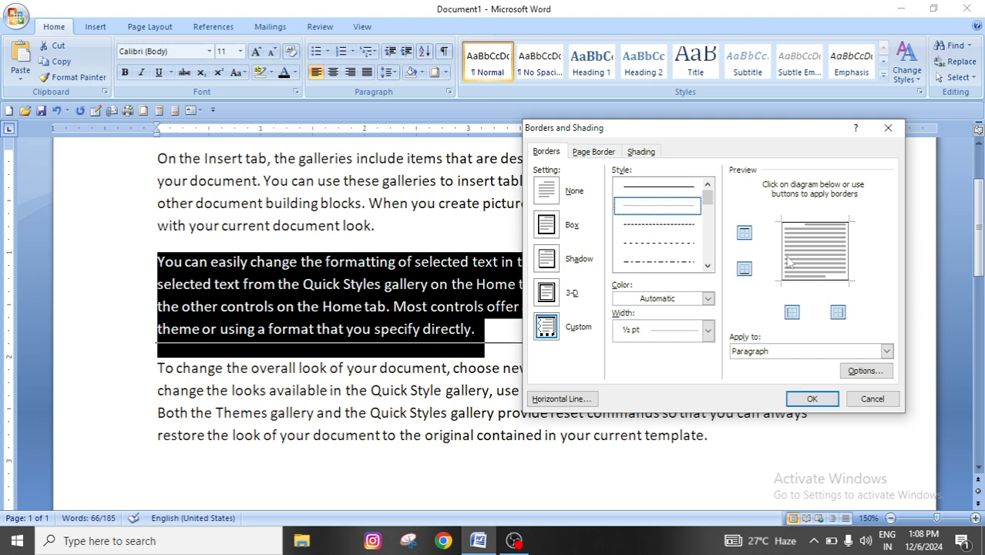
pyautogui.click(661, 231)
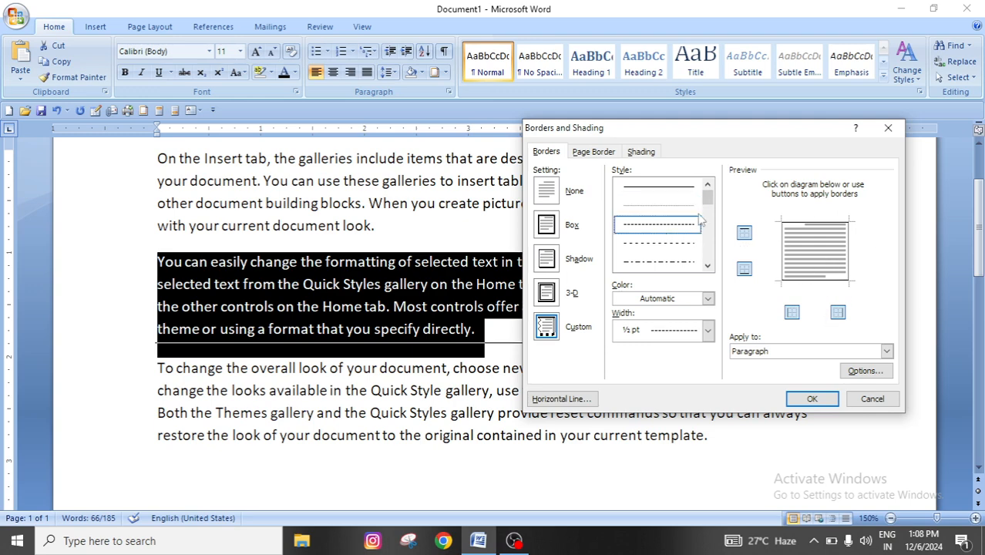
pyautogui.click(708, 265)
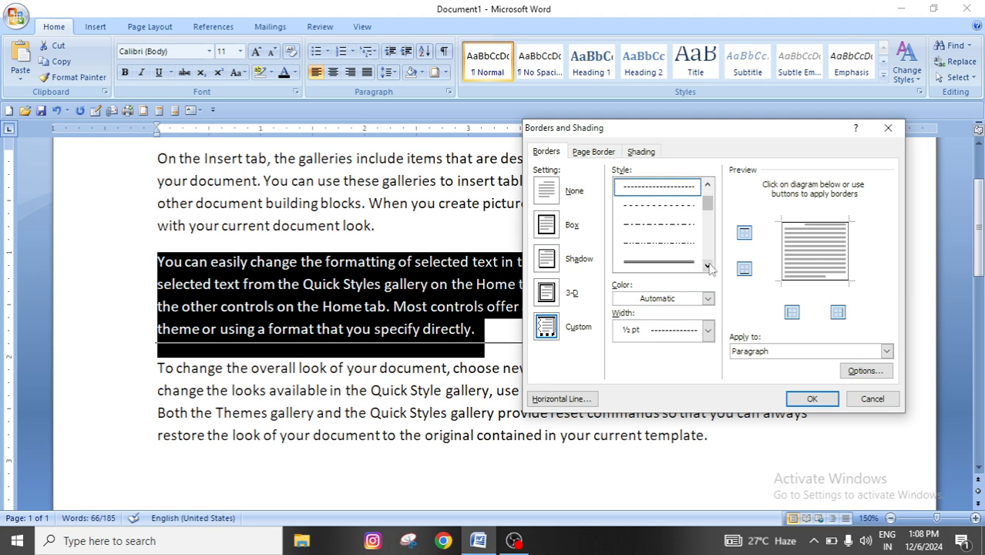
pyautogui.click(707, 265)
pyautogui.click(708, 265)
pyautogui.click(707, 266)
pyautogui.click(707, 265)
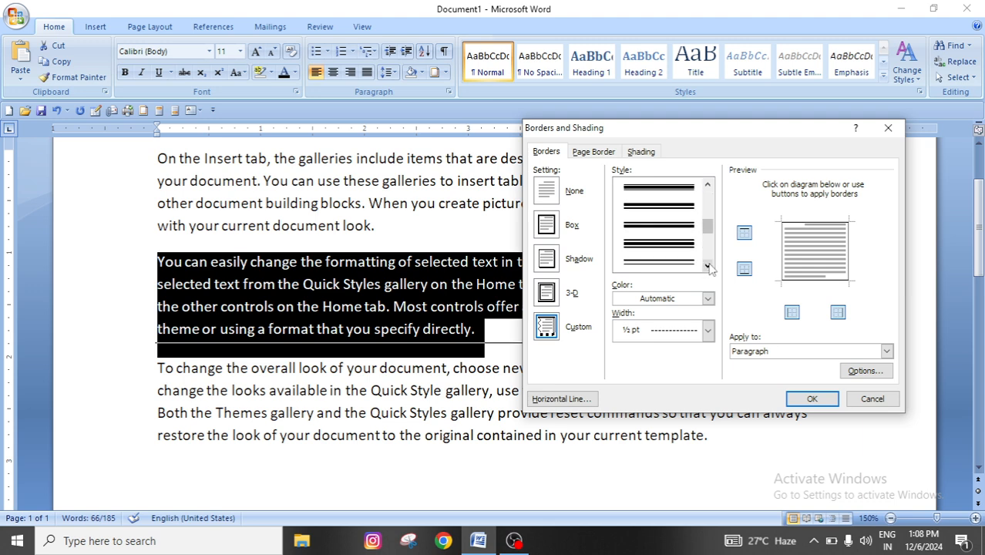
pyautogui.click(659, 262)
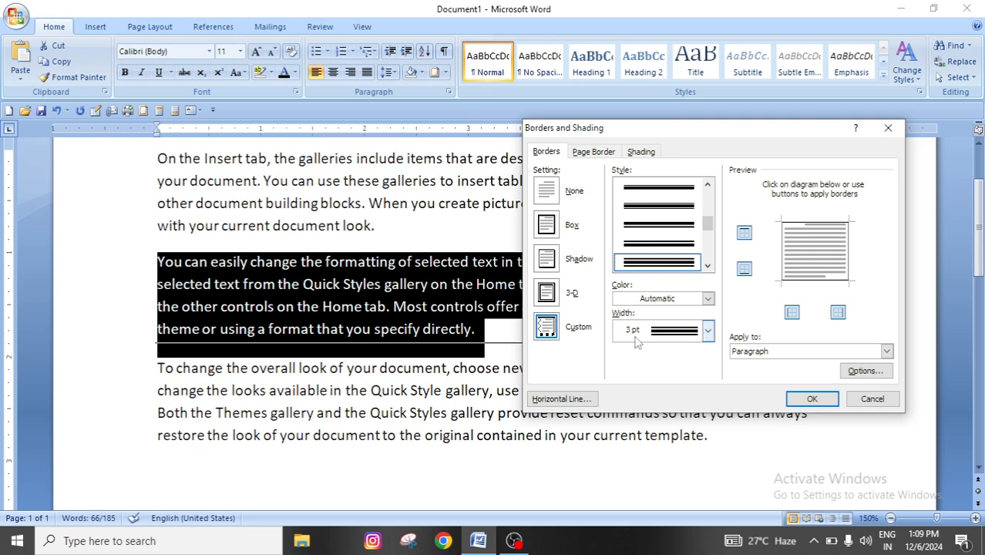
pyautogui.click(811, 398)
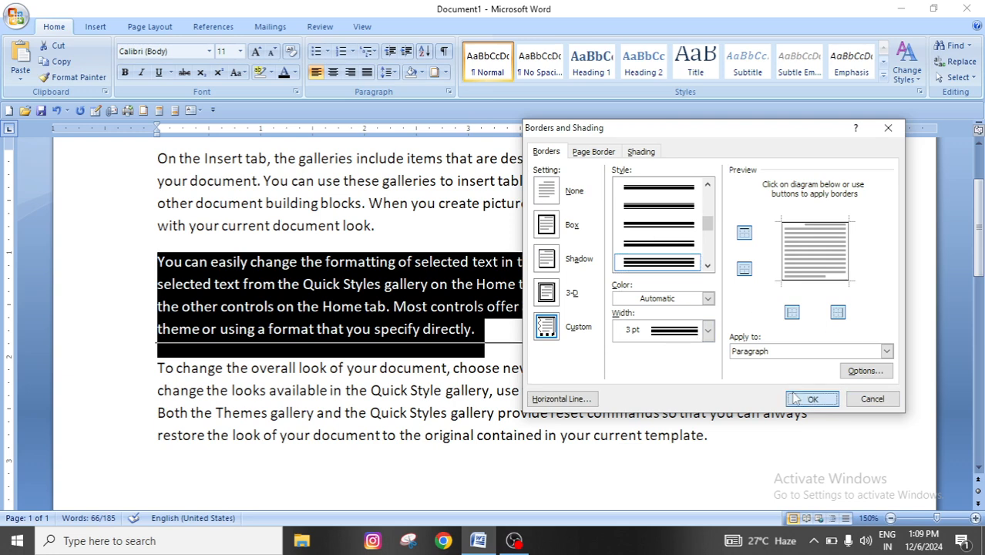
pyautogui.click(545, 437)
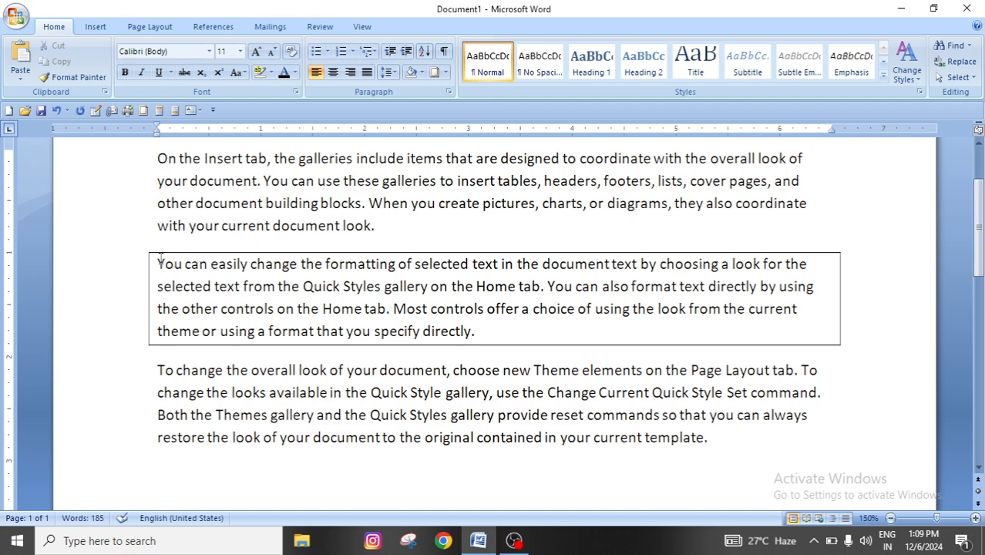
# - Apply a Box border with a thick-thin 3 pt double line to the text of the second paragraph
pyautogui.moveTo(158, 260); pyautogui.dragTo(471, 331)
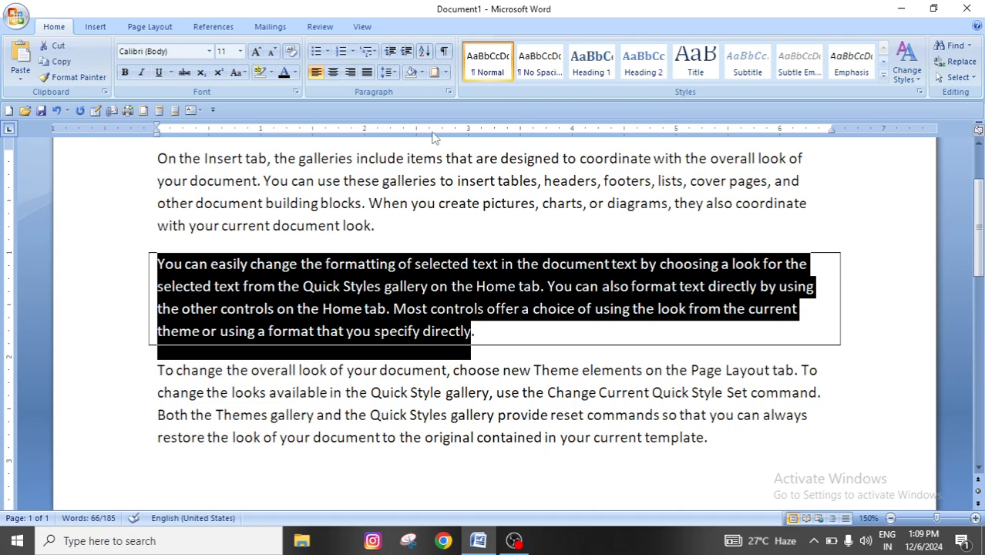
pyautogui.click(445, 72)
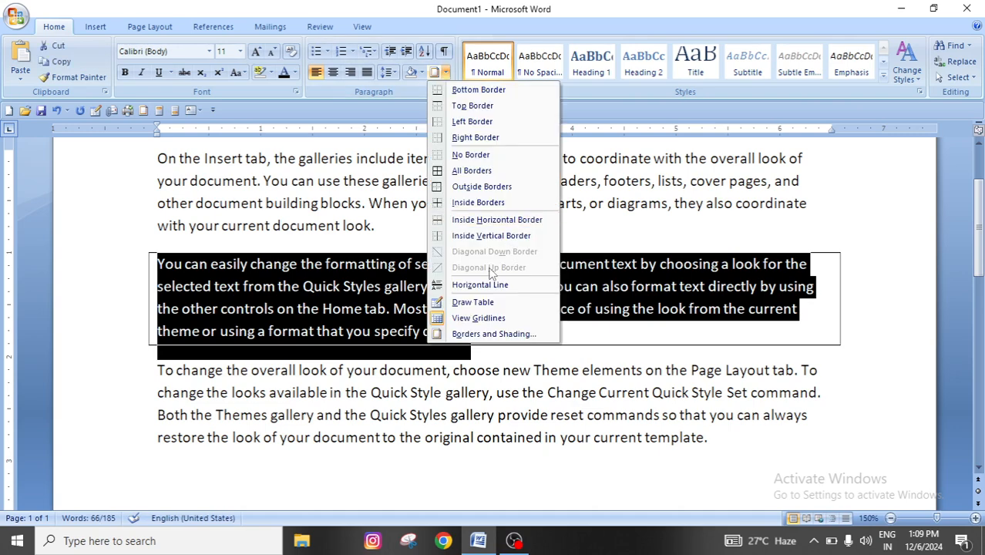
pyautogui.click(484, 335)
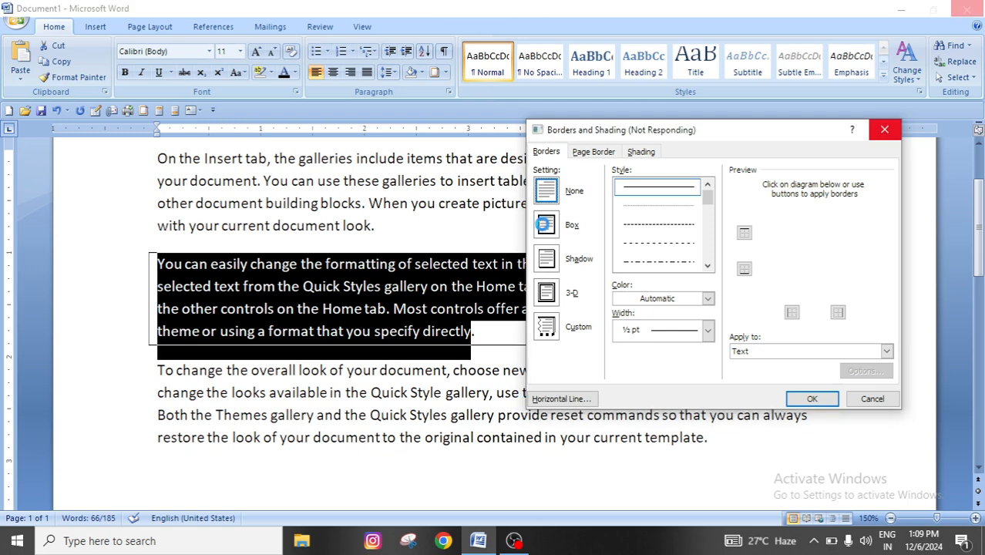
pyautogui.click(545, 224)
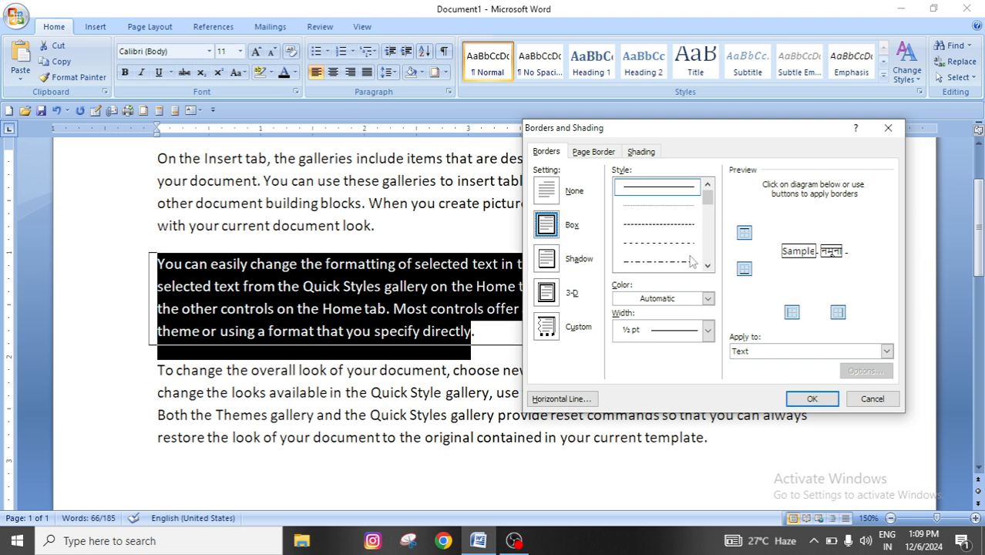
pyautogui.moveTo(707, 198); pyautogui.dragTo(707, 216)
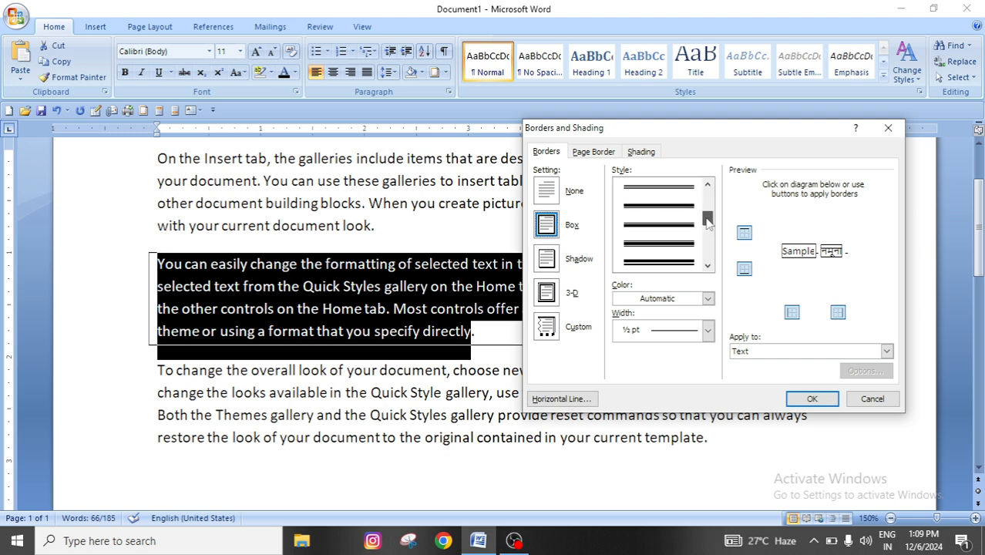
pyautogui.click(652, 208)
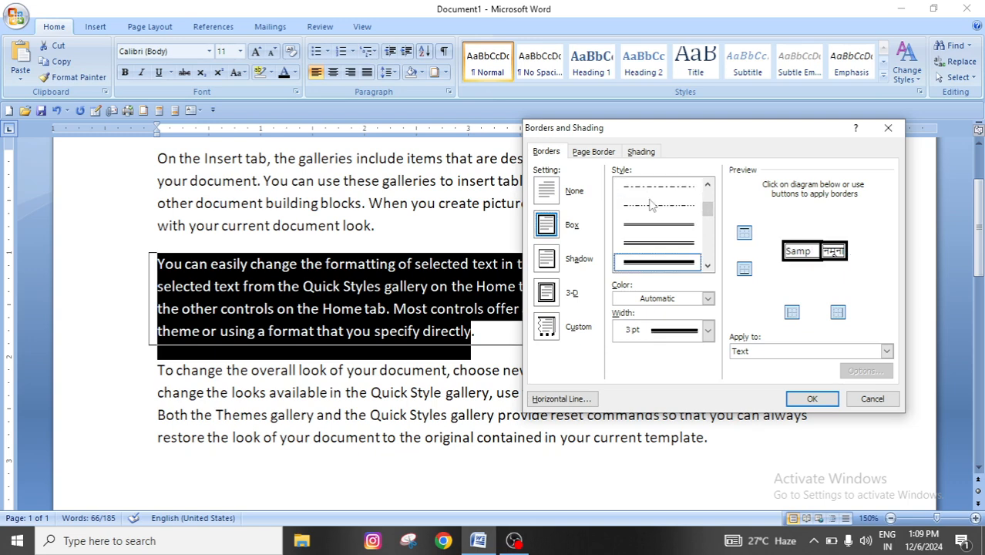
pyautogui.click(812, 398)
pyautogui.click(680, 403)
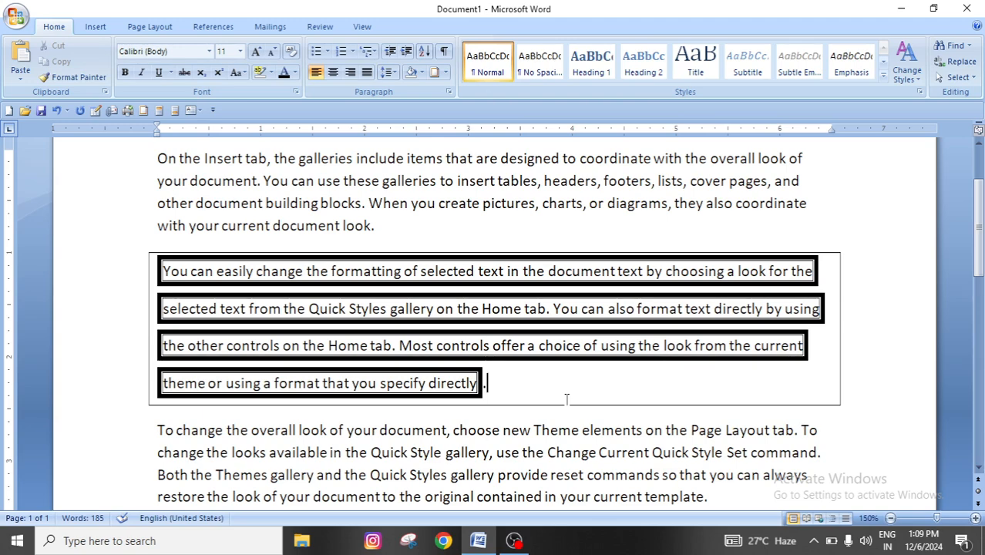
# - Undo the border changes back to an empty document and regenerate the sample paragraphs with =rand()
pyautogui.hotkey('ctrl', 'z')
pyautogui.hotkey('ctrl', 'z')
pyautogui.hotkey('ctrl', 'z')
pyautogui.hotkey('ctrl', 'z')
pyautogui.hotkey('ctrl', 'z')
pyautogui.hotkey('ctrl', 'z')
pyautogui.hotkey('ctrl', 'z')
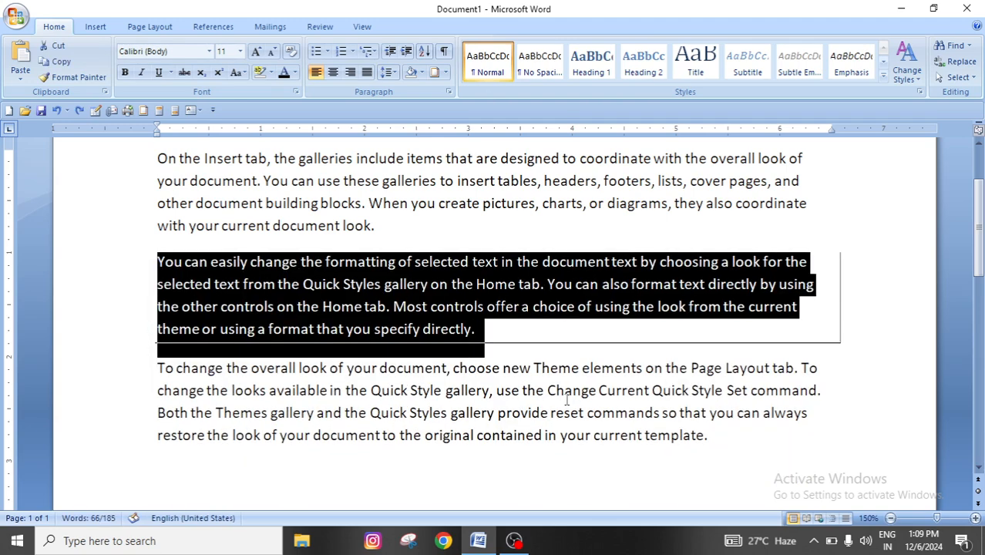
pyautogui.hotkey('ctrl', 'z')
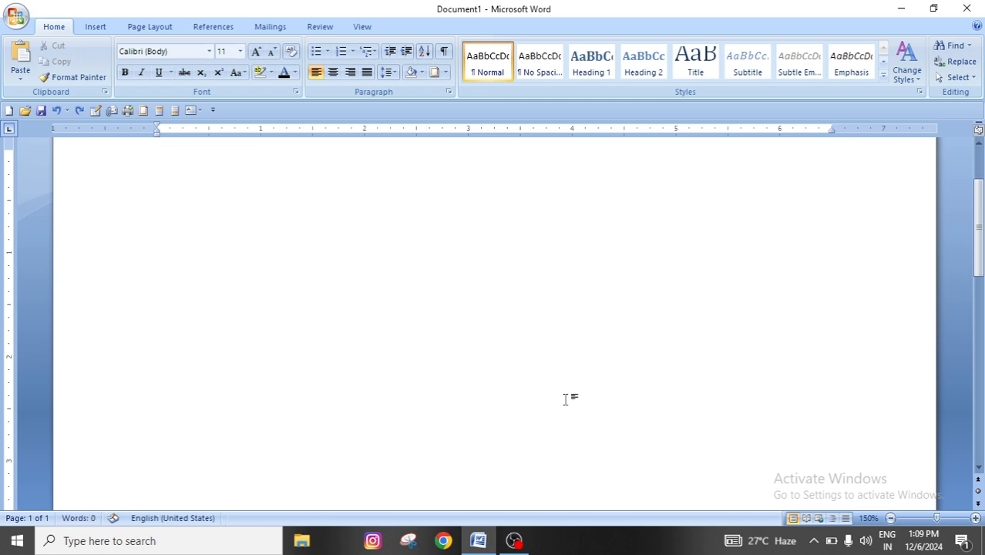
pyautogui.write('=rand()')
pyautogui.press('Return')
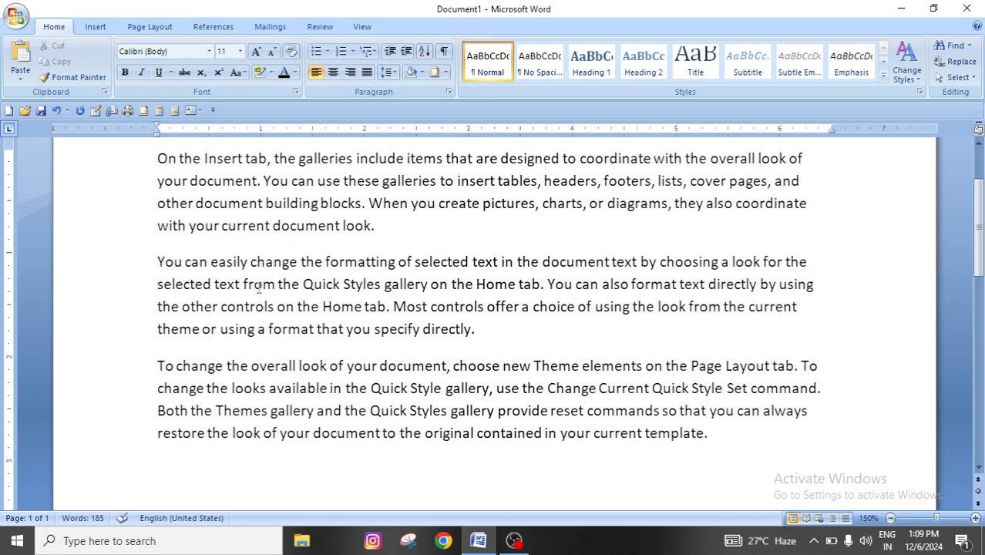
# - Apply a Box border with a thick-thin 3 pt double line to the whole second paragraph and deselect it
pyautogui.moveTo(154, 265); pyautogui.dragTo(499, 330)
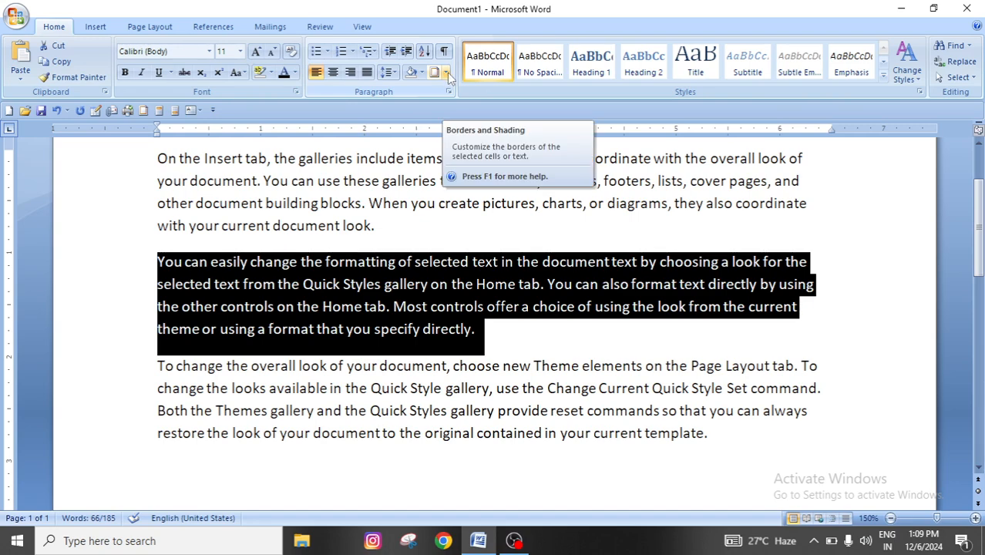
pyautogui.click(445, 73)
pyautogui.click(498, 330)
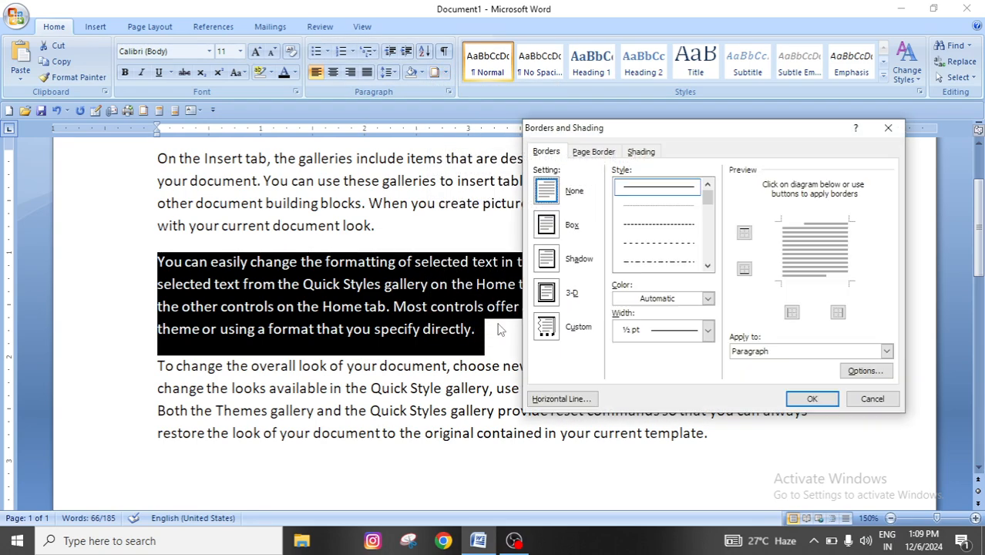
pyautogui.click(545, 231)
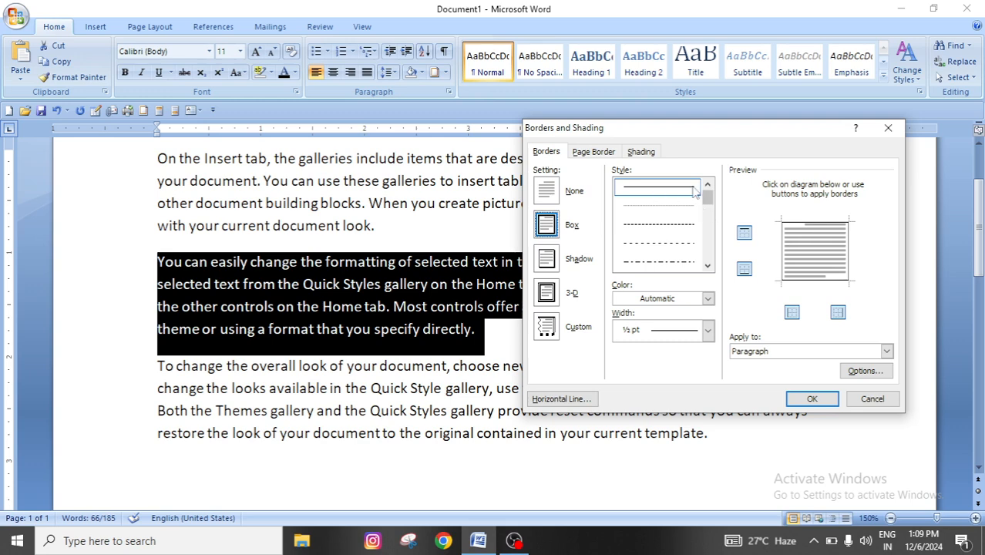
pyautogui.click(708, 265)
pyautogui.click(708, 266)
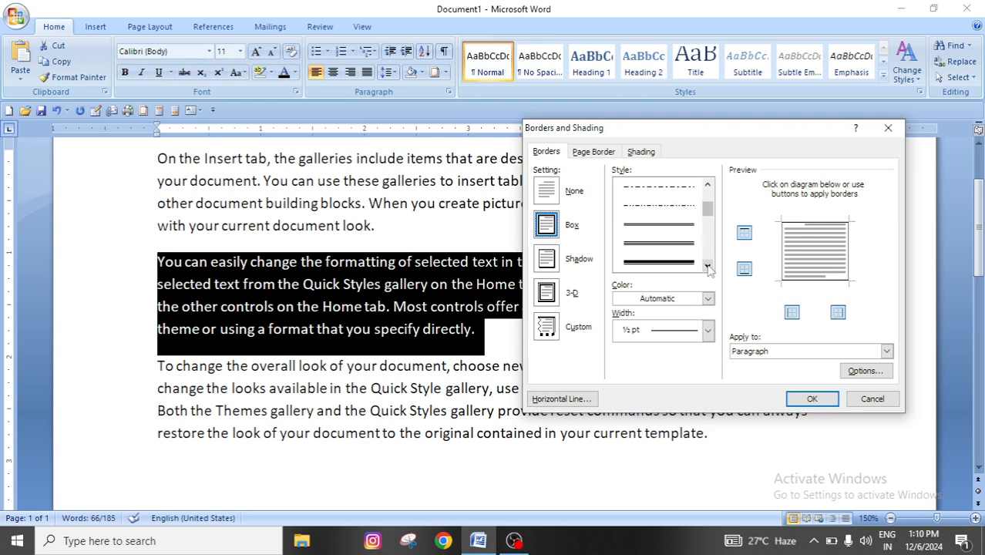
pyautogui.click(709, 268)
pyautogui.click(709, 268)
pyautogui.click(638, 226)
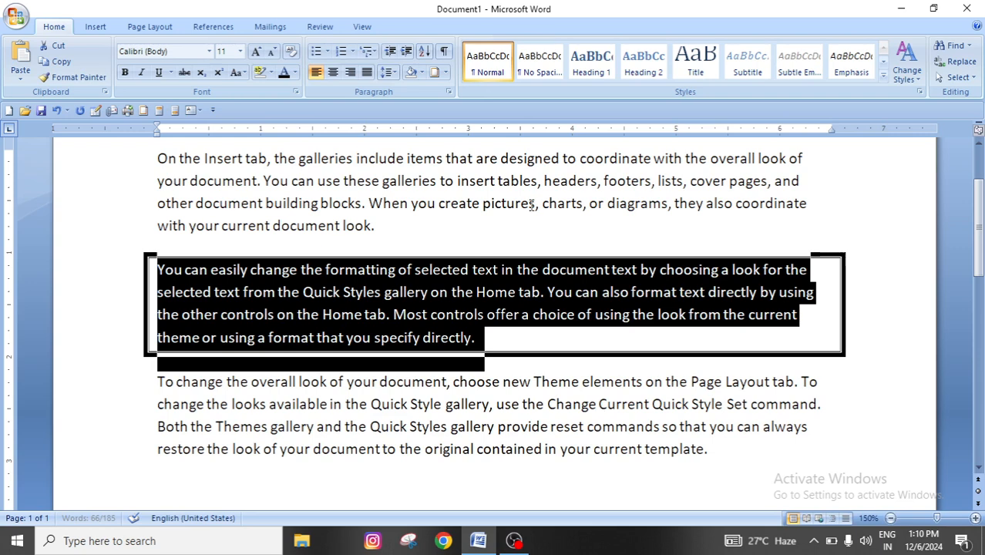
pyautogui.click(529, 382)
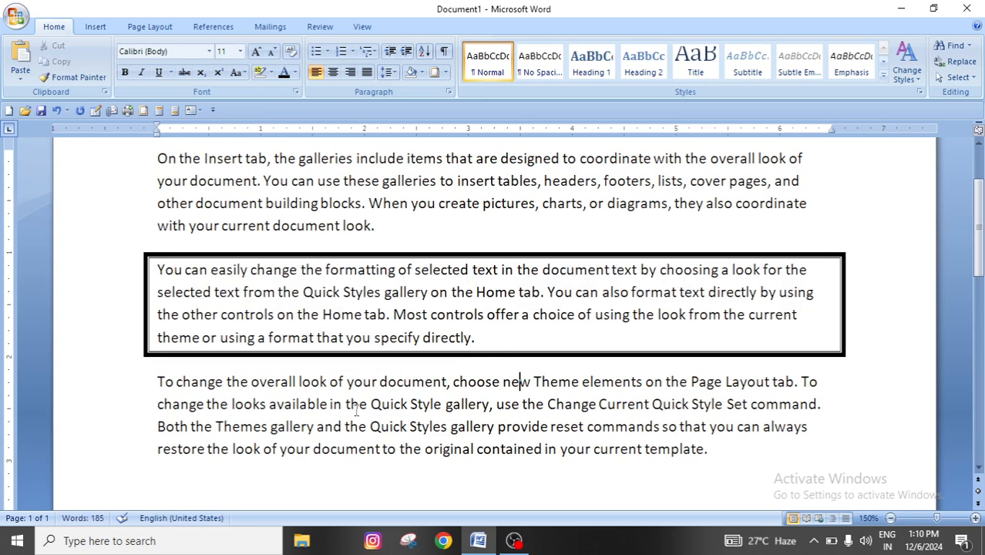
# - Reopen Borders and Shading for the boxed paragraph and set the border color to the recently used pink after trying red
pyautogui.moveTo(156, 268); pyautogui.dragTo(492, 353)
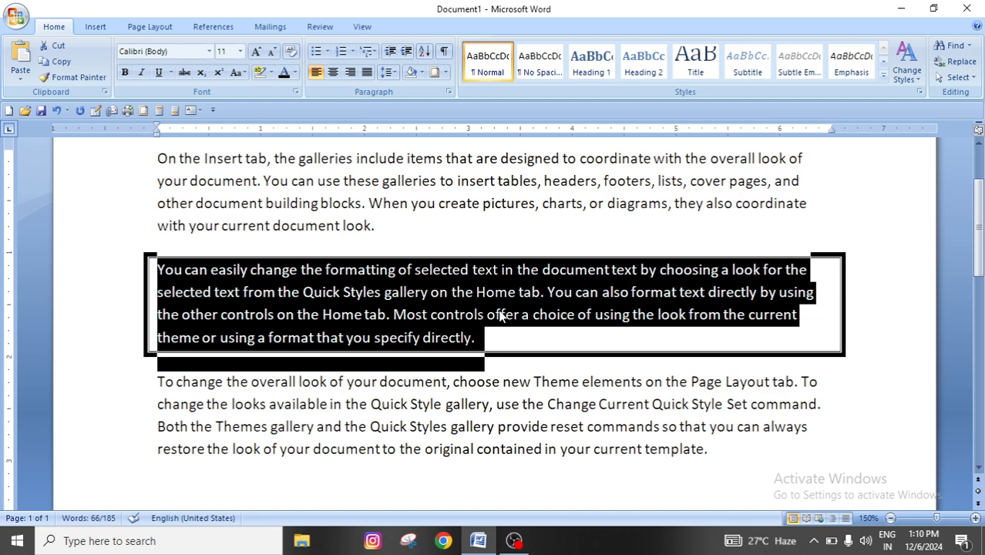
pyautogui.click(447, 71)
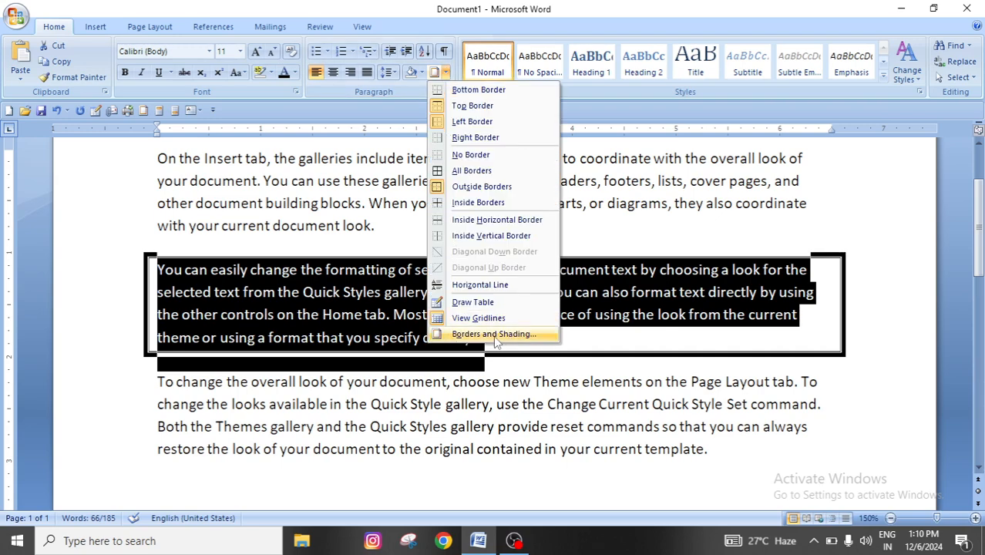
pyautogui.click(484, 334)
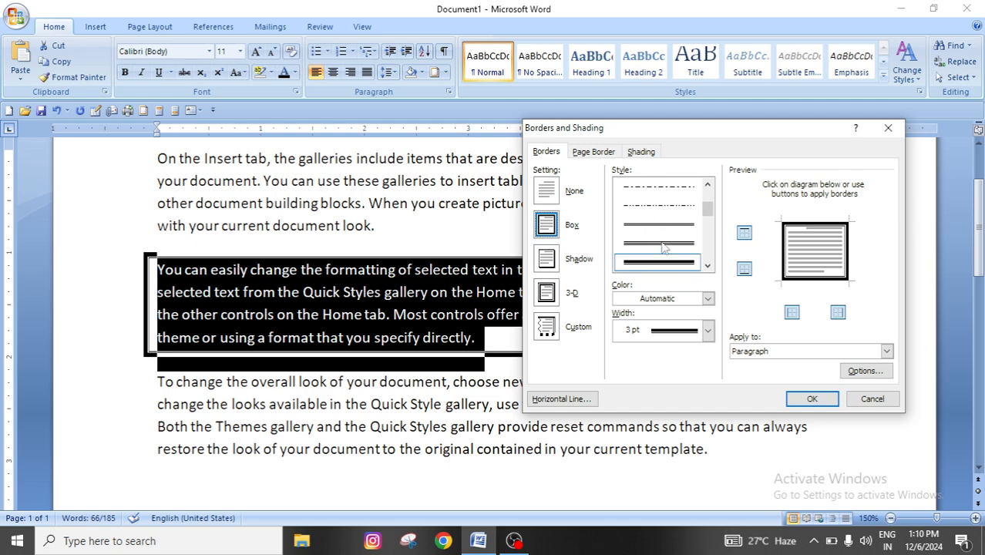
pyautogui.click(708, 265)
pyautogui.click(708, 266)
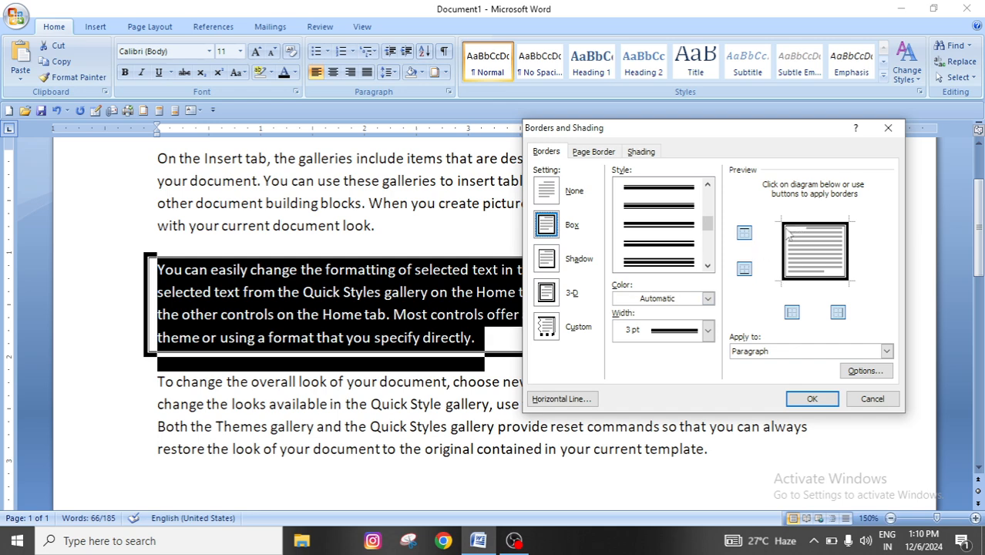
pyautogui.click(652, 300)
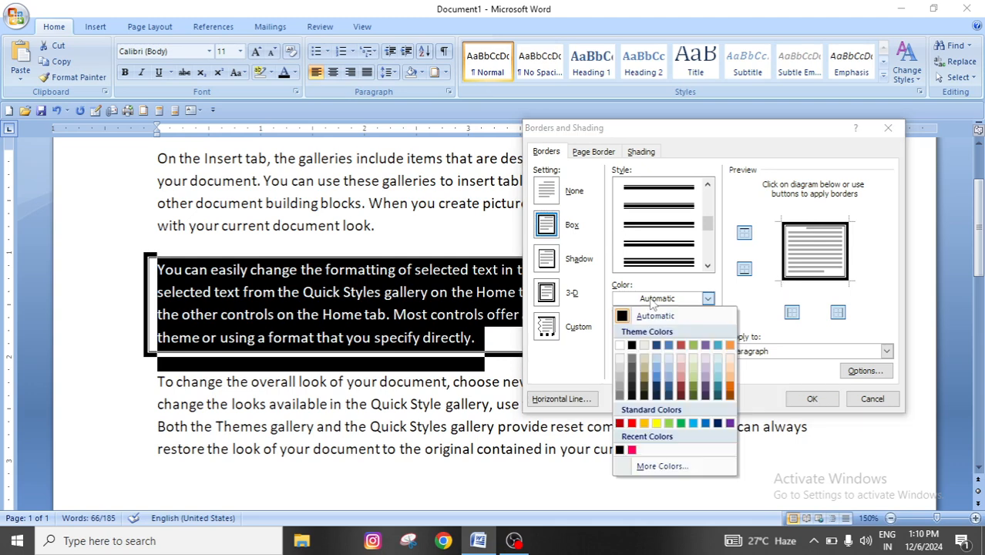
pyautogui.click(632, 424)
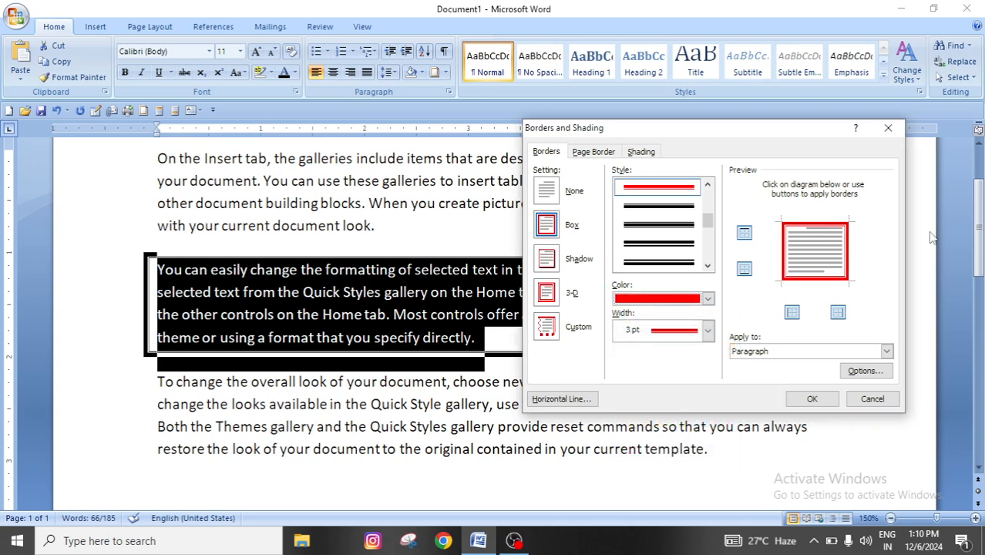
pyautogui.click(655, 301)
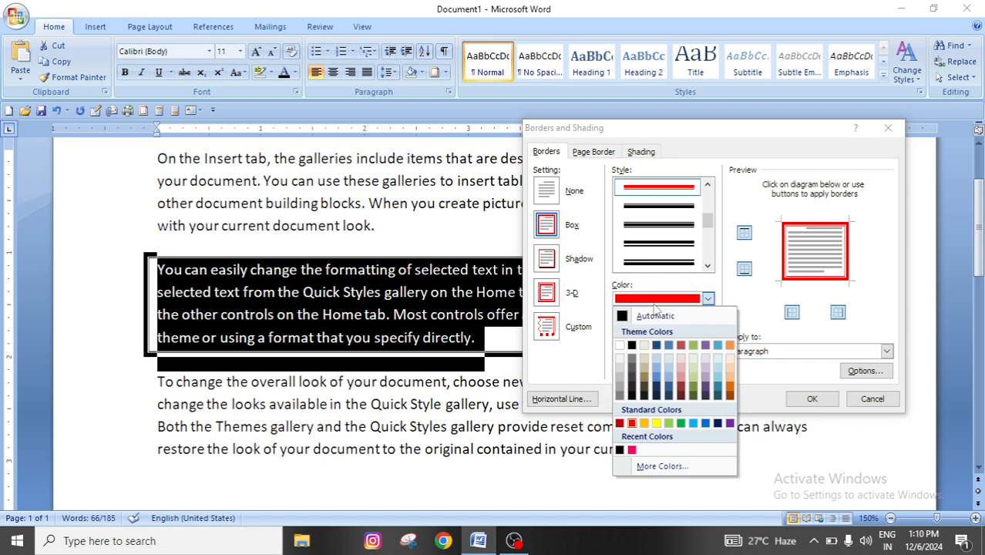
pyautogui.click(632, 450)
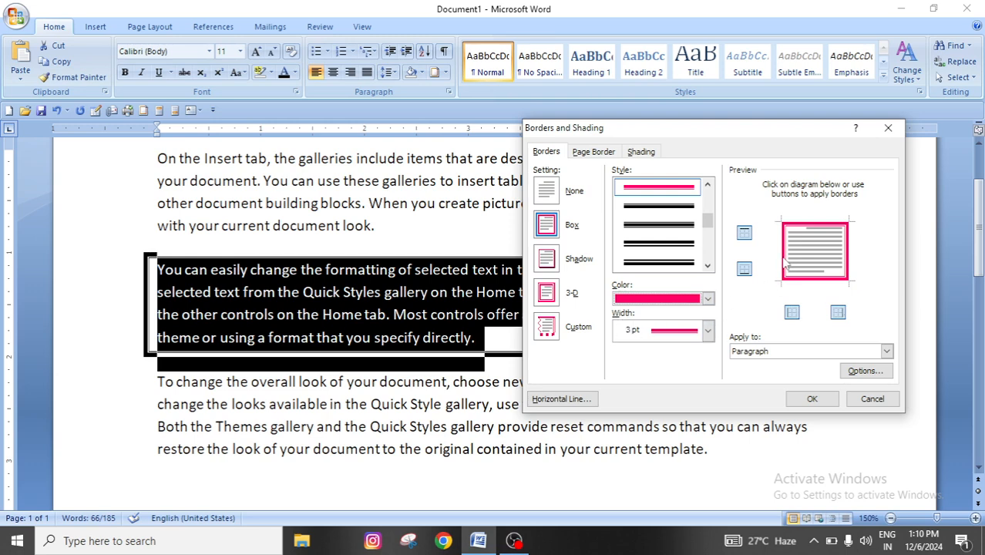
# - Set the pink border's width to 6 pt after trying 1 ½ pt, and apply it to the paragraph
pyautogui.click(648, 331)
pyautogui.click(661, 352)
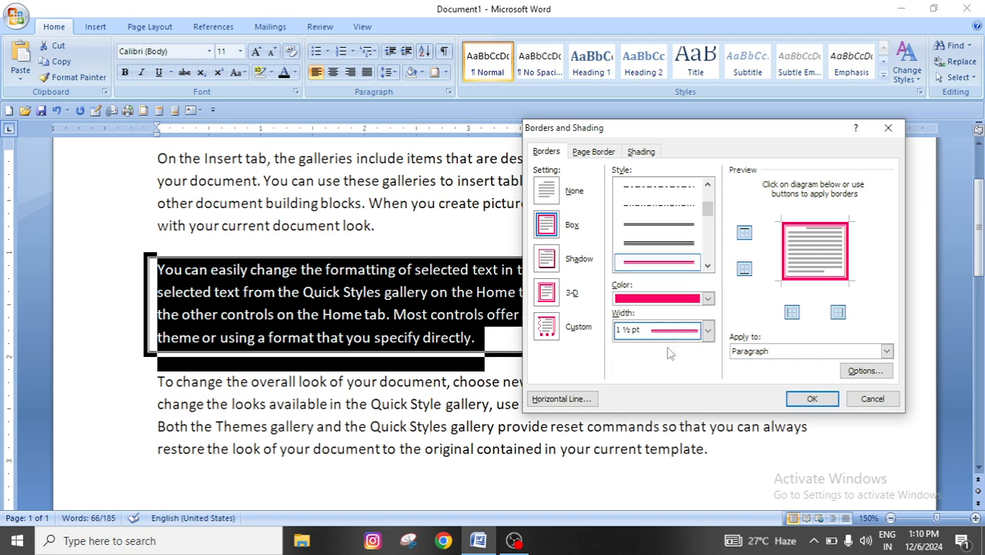
pyautogui.click(629, 332)
pyautogui.click(671, 426)
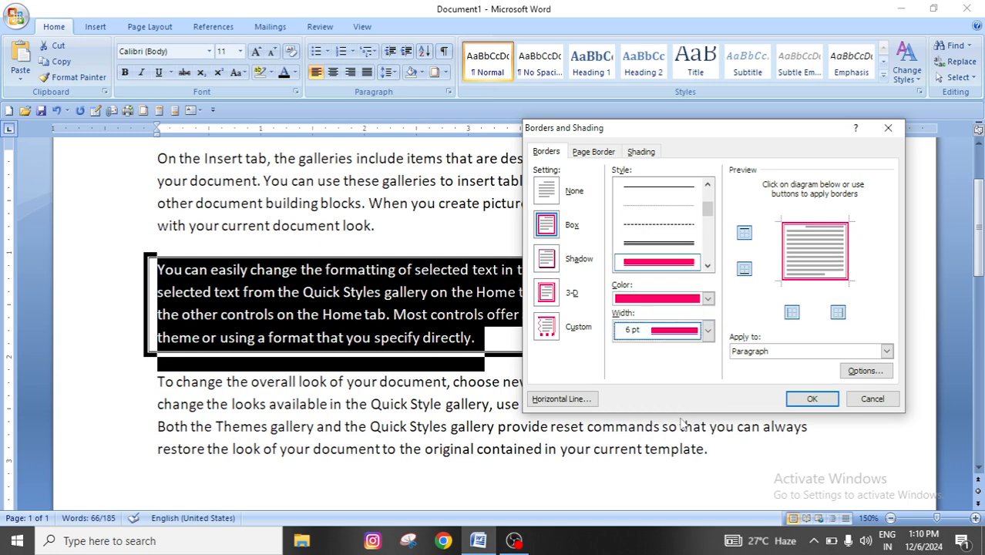
pyautogui.click(811, 398)
pyautogui.click(545, 413)
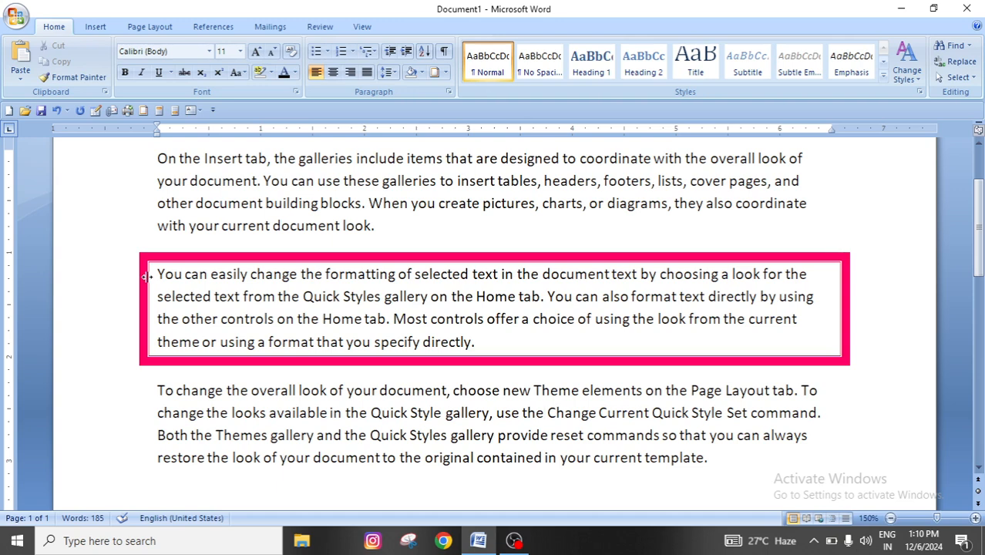
# - Set the pink border around the second paragraph to a width of 2 ¼ pt and deselect the text
pyautogui.moveTo(156, 268); pyautogui.dragTo(500, 340)
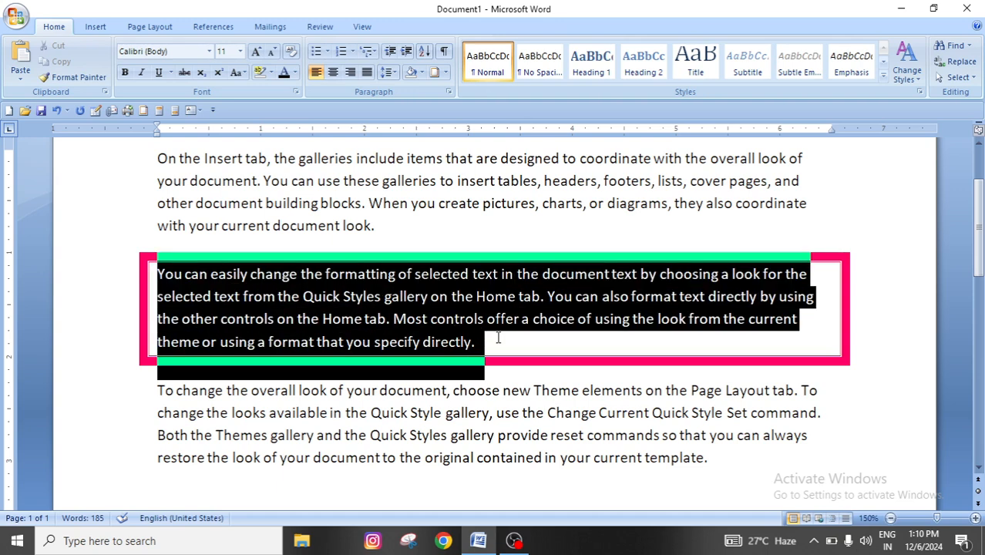
pyautogui.click(446, 73)
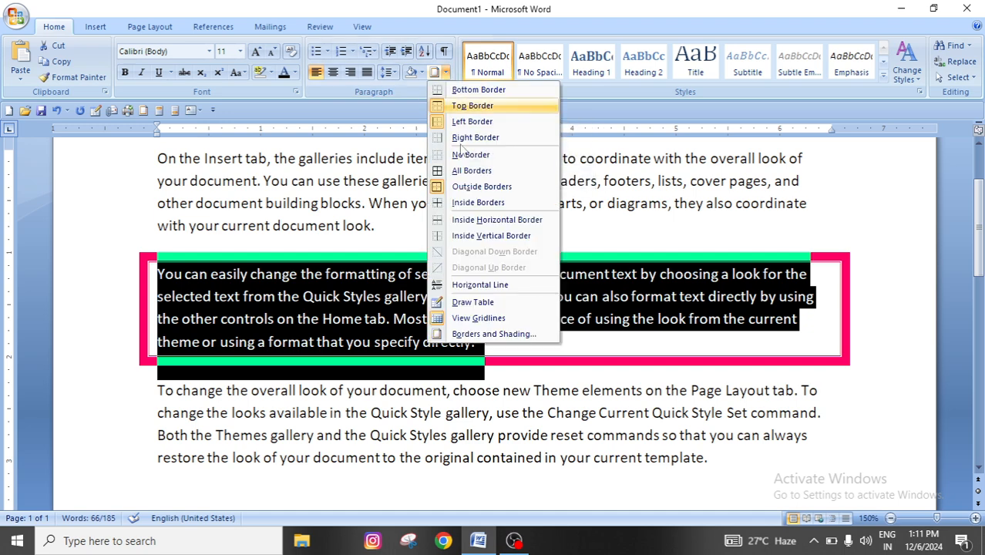
pyautogui.click(512, 338)
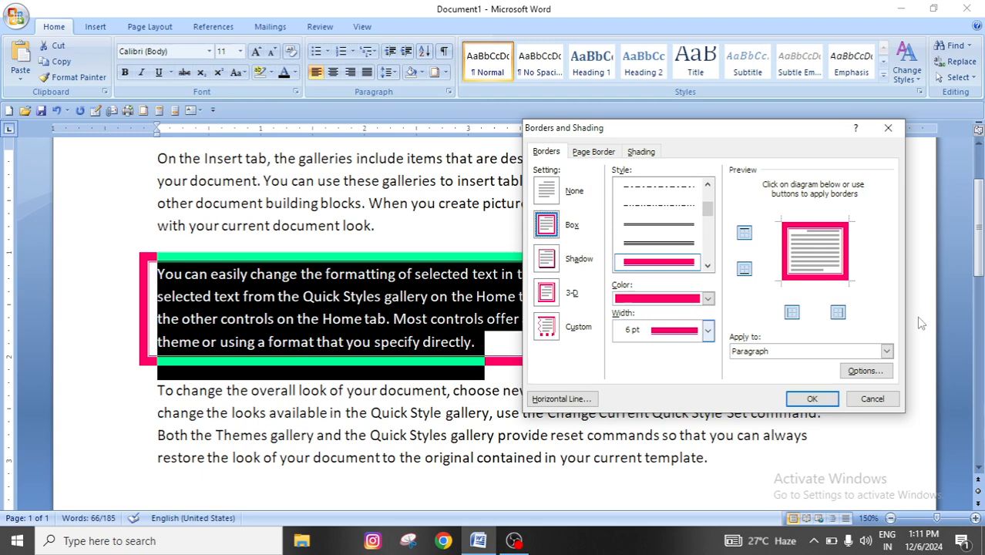
pyautogui.click(678, 330)
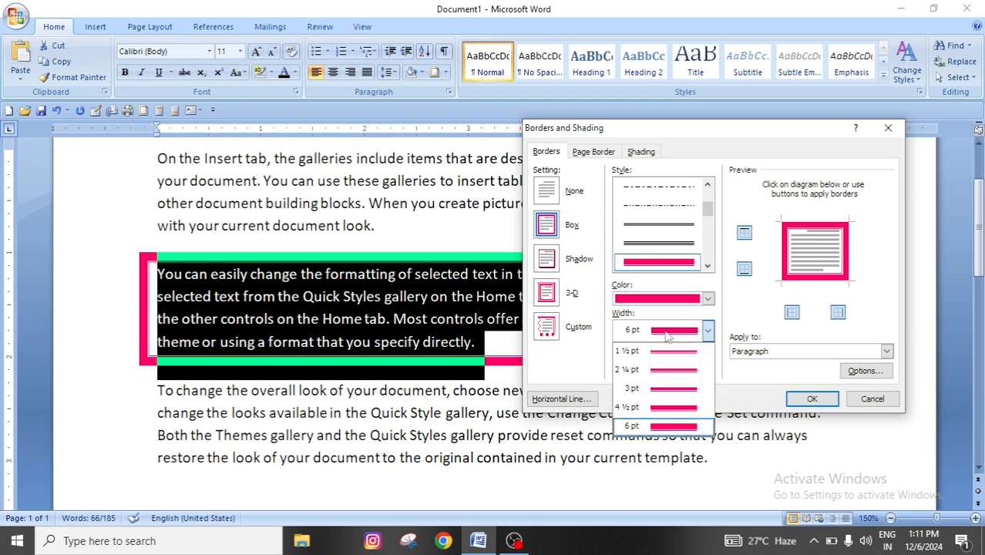
pyautogui.click(676, 371)
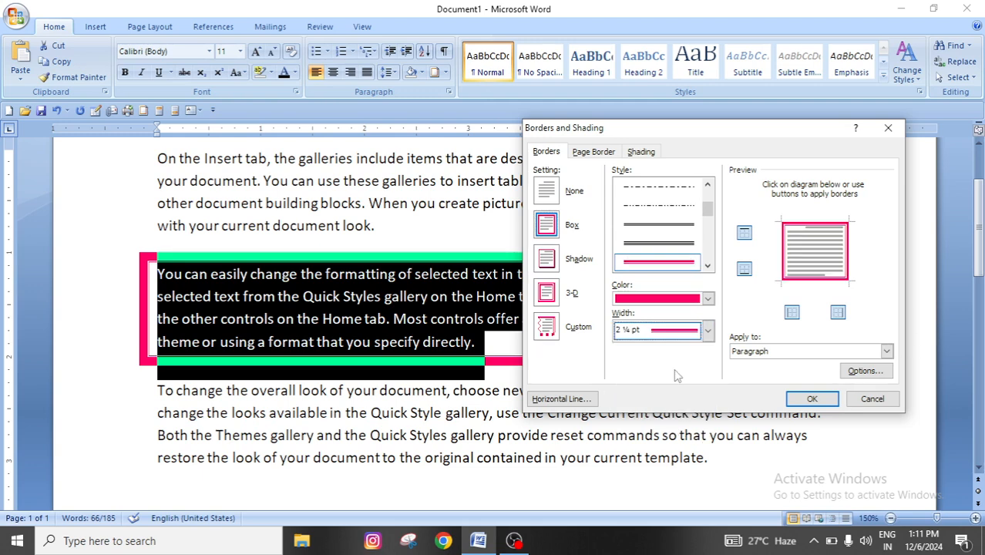
pyautogui.click(812, 398)
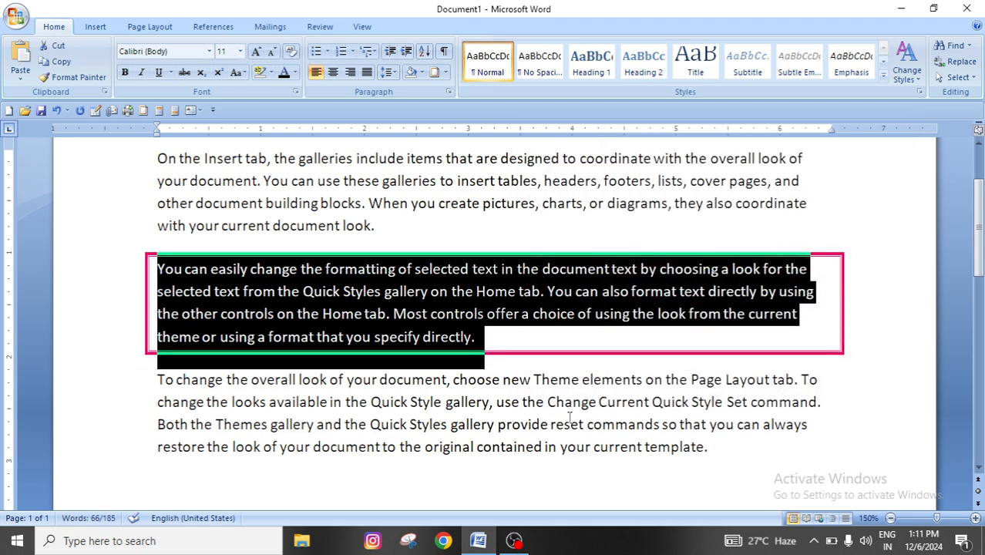
pyautogui.click(570, 420)
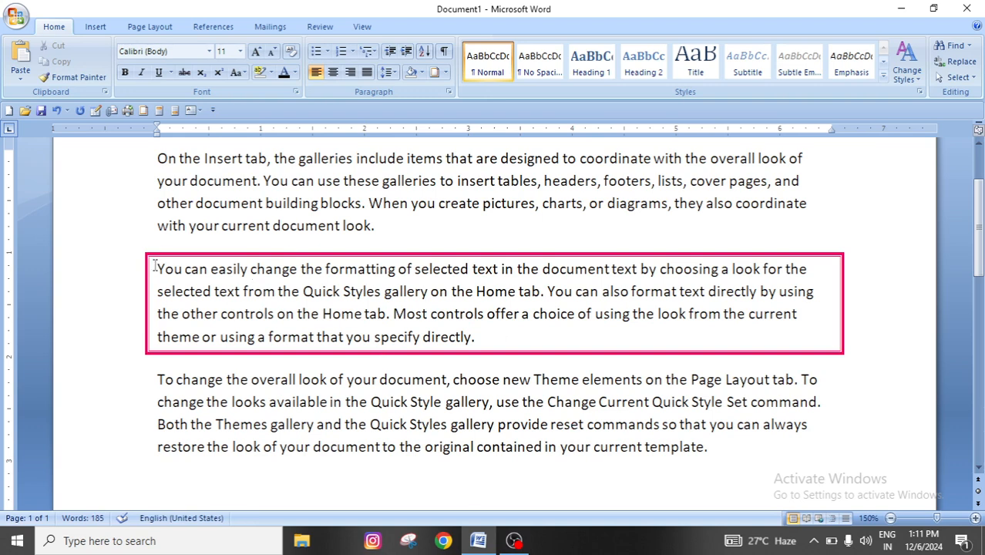
# - Remove the border from the whole second paragraph by applying the None setting in Borders and Shading
pyautogui.moveTo(154, 267); pyautogui.dragTo(521, 314)
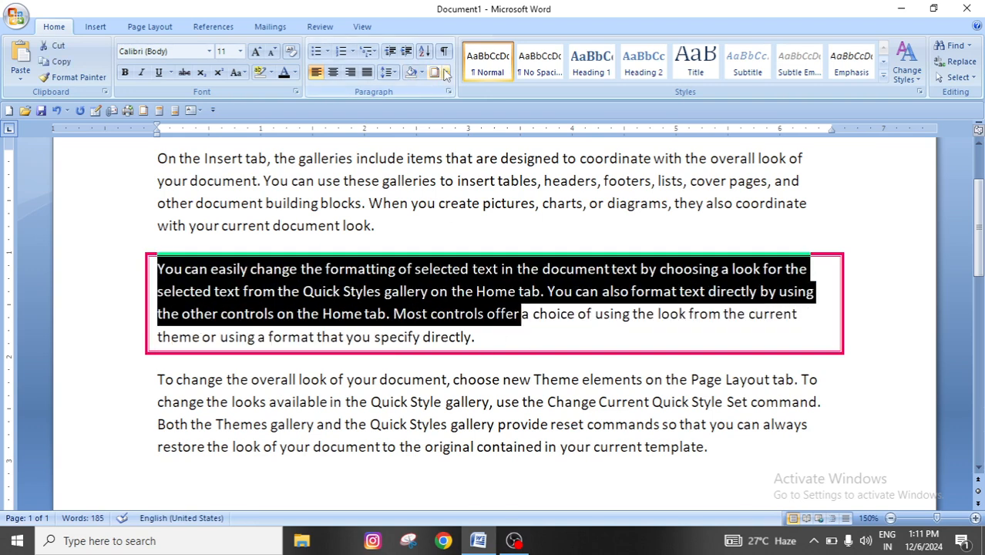
pyautogui.click(476, 314)
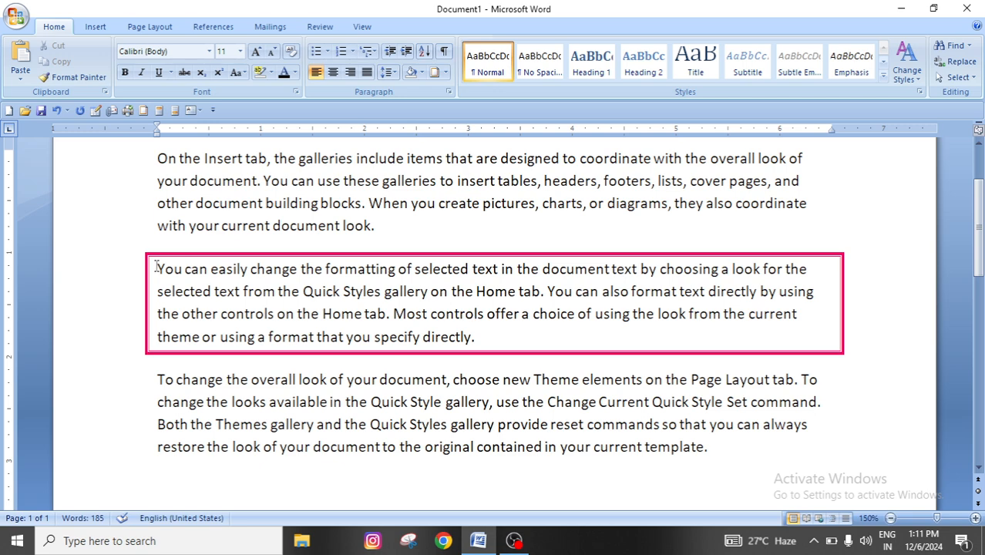
pyautogui.moveTo(157, 267); pyautogui.dragTo(532, 354)
pyautogui.click(445, 73)
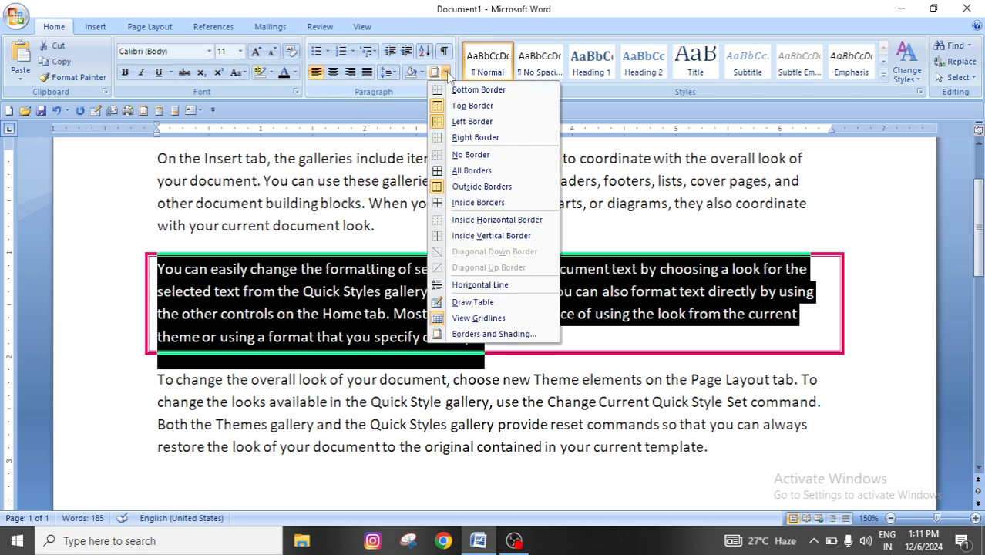
pyautogui.click(494, 334)
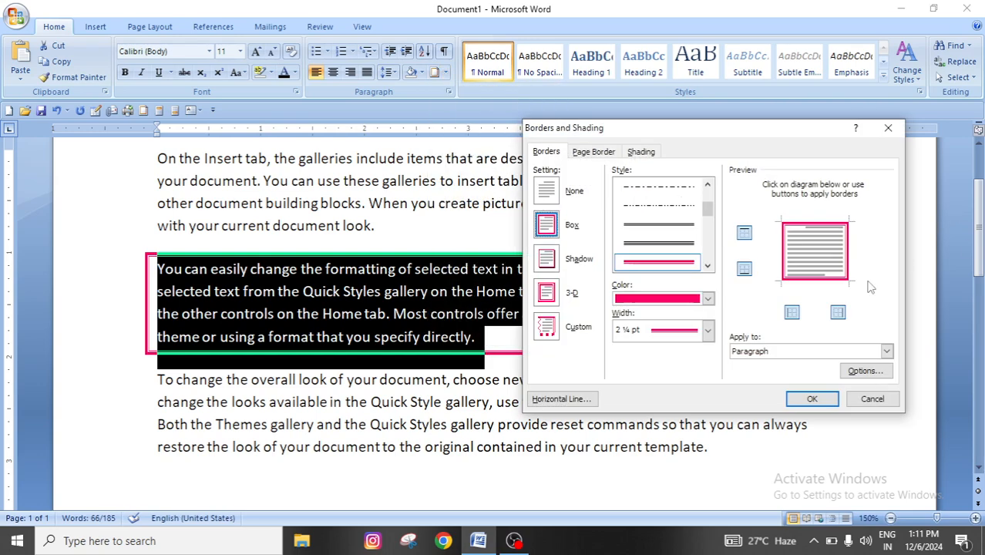
pyautogui.click(547, 190)
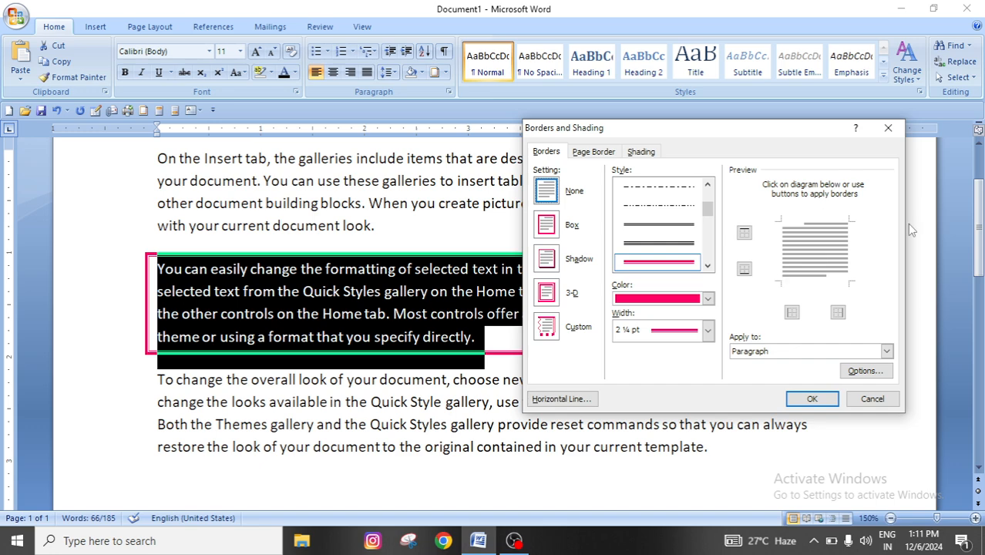
pyautogui.click(811, 399)
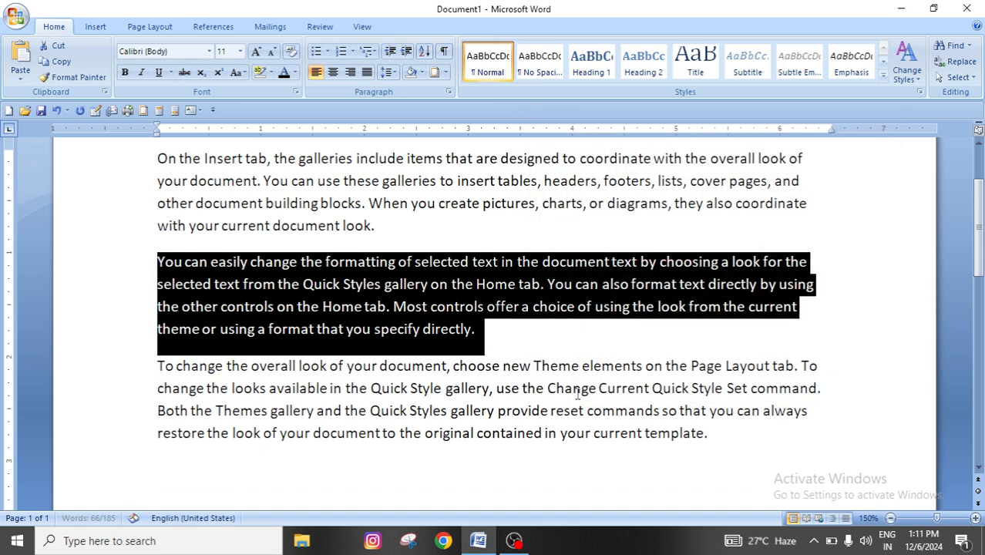
pyautogui.click(547, 387)
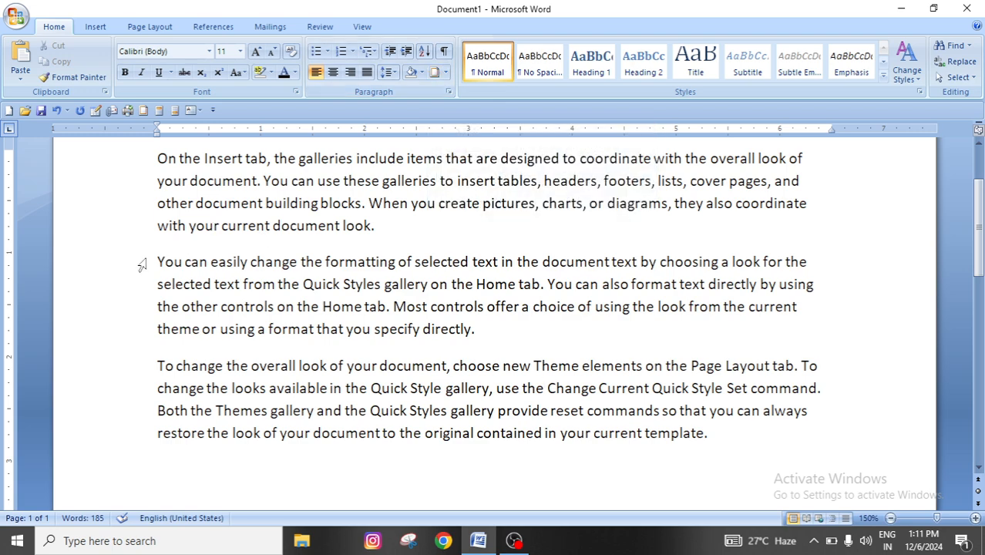
# - Apply a Box border in standard red around all three paragraphs together and deselect the text
pyautogui.scroll(3, 404, 307)
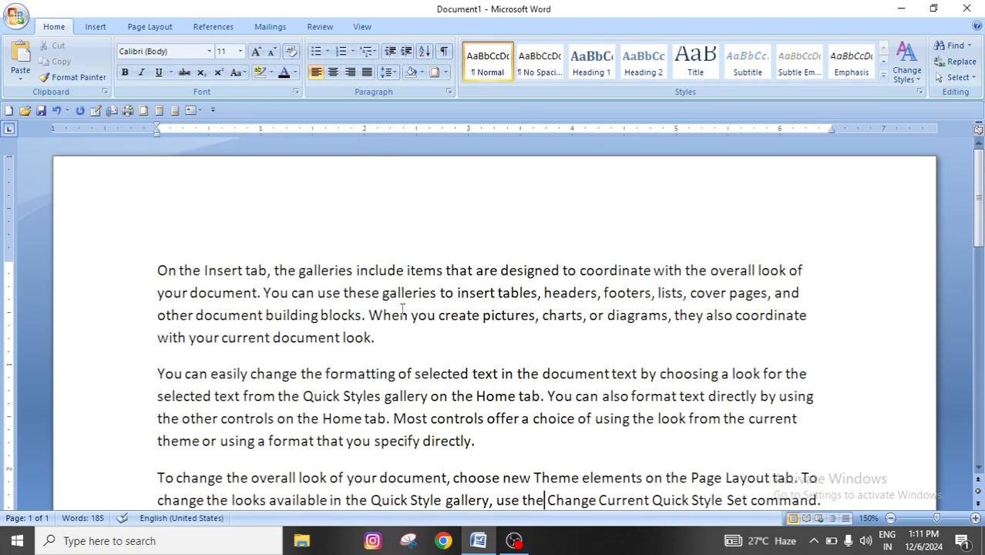
pyautogui.scroll(-4, 403, 308)
pyautogui.scroll(4, 245, 296)
pyautogui.moveTo(151, 265); pyautogui.dragTo(756, 420)
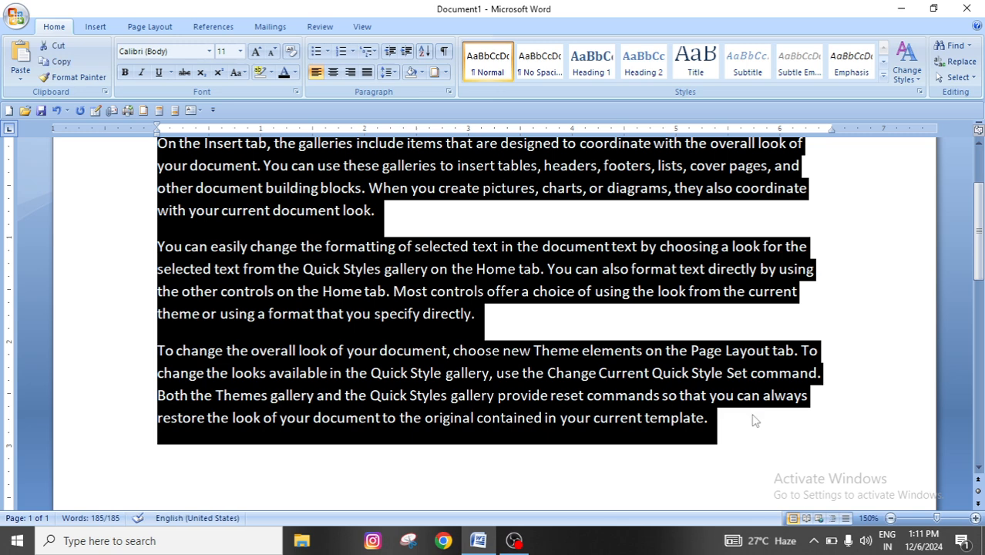
pyautogui.click(446, 72)
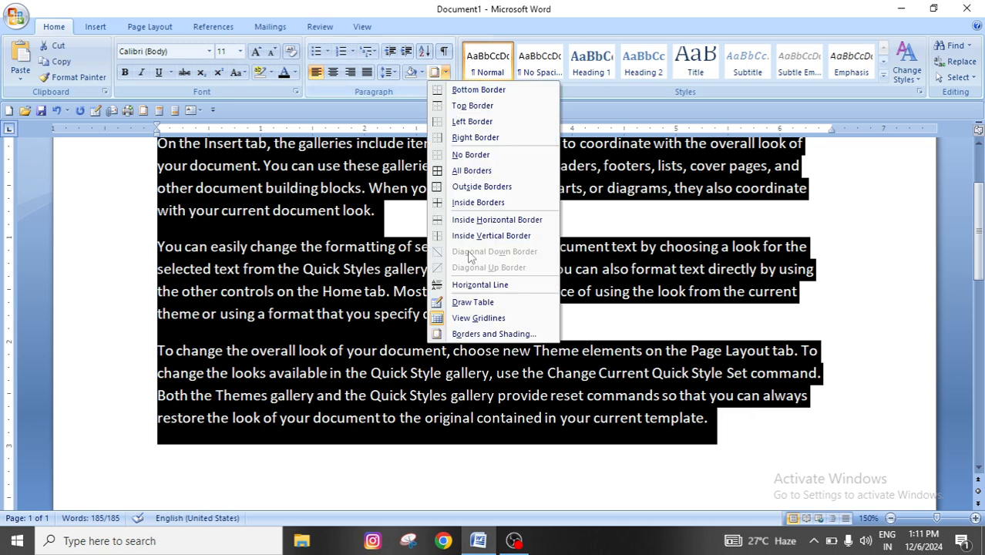
pyautogui.click(510, 334)
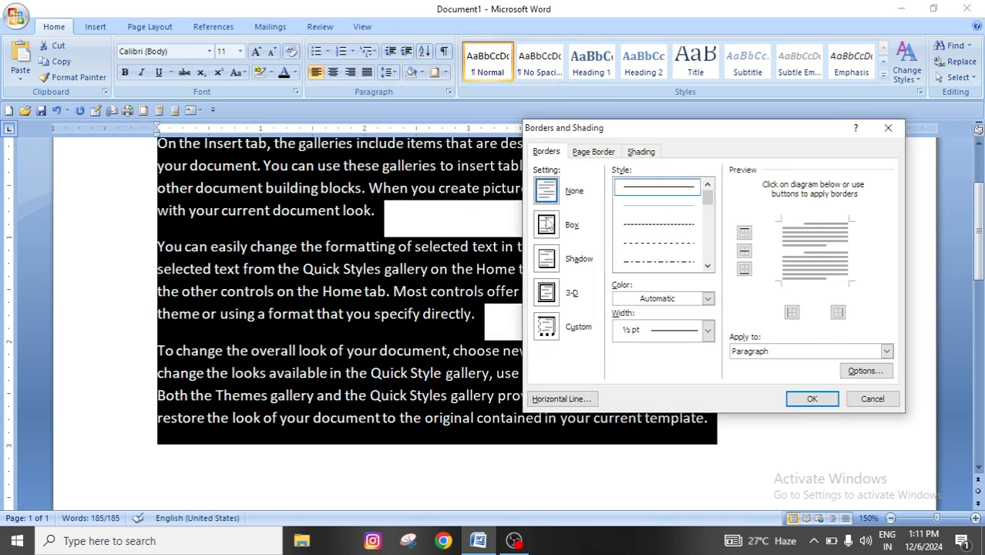
pyautogui.click(547, 223)
pyautogui.click(707, 298)
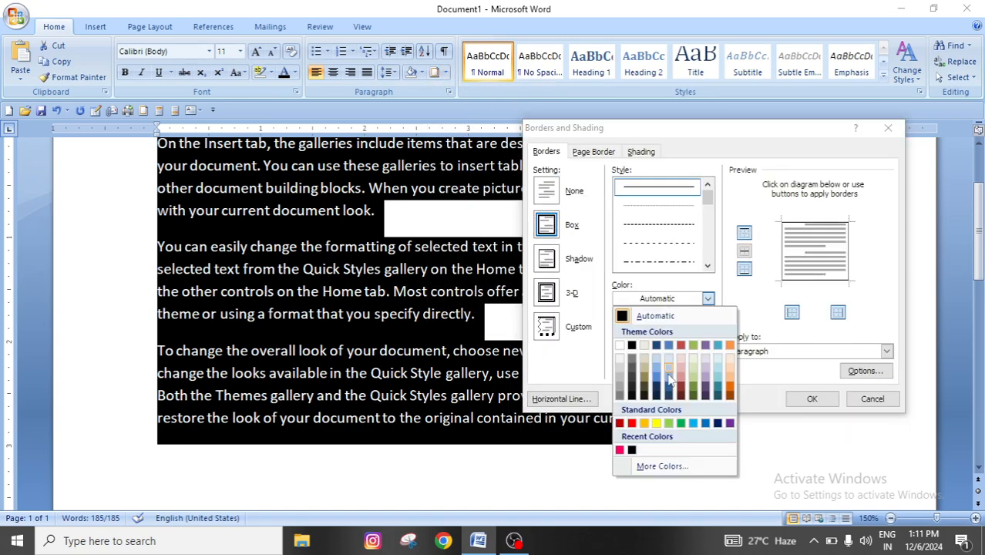
pyautogui.click(632, 423)
pyautogui.click(812, 399)
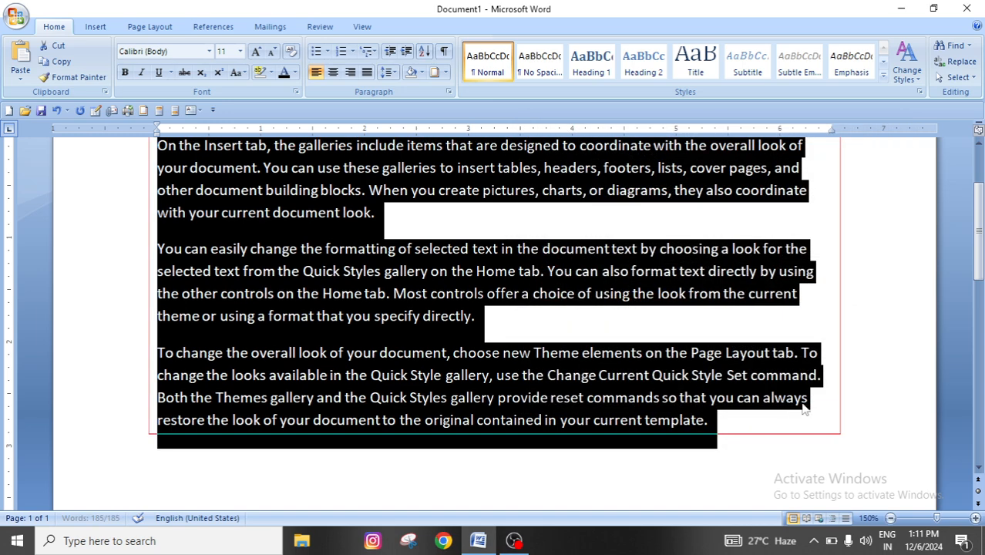
pyautogui.click(868, 354)
pyautogui.scroll(2, 634, 402)
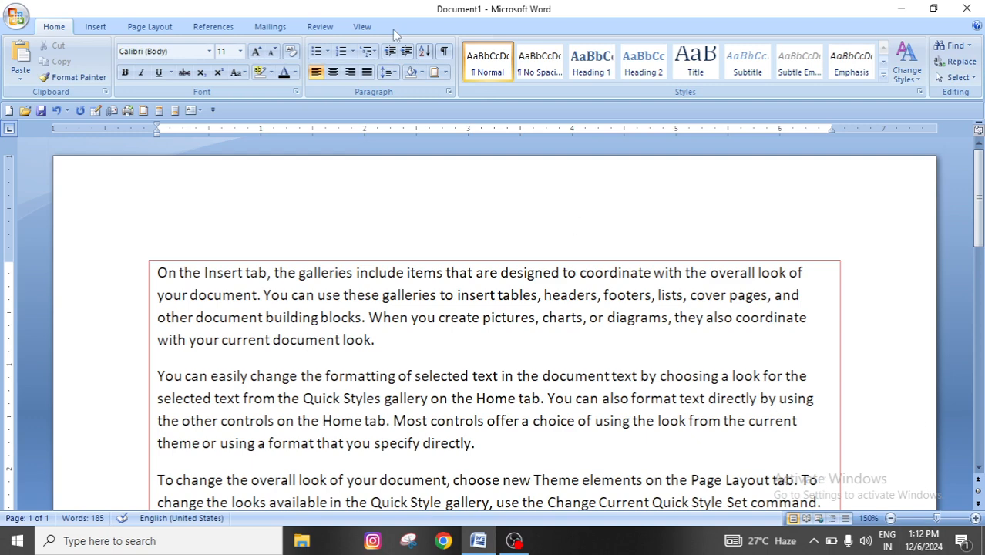
# - Add a page border with the purple butterfly art to the whole document and check it down the page
pyautogui.click(158, 27)
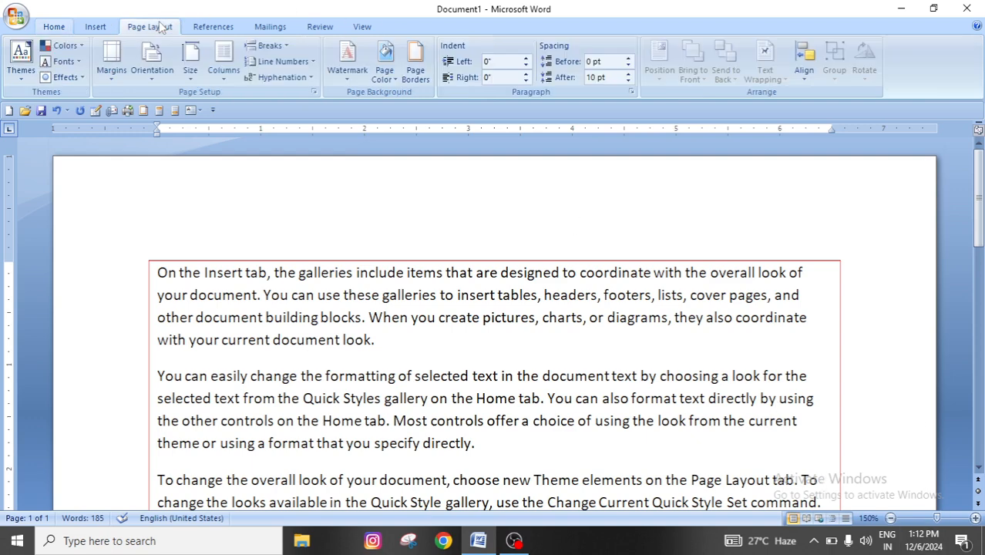
pyautogui.click(421, 71)
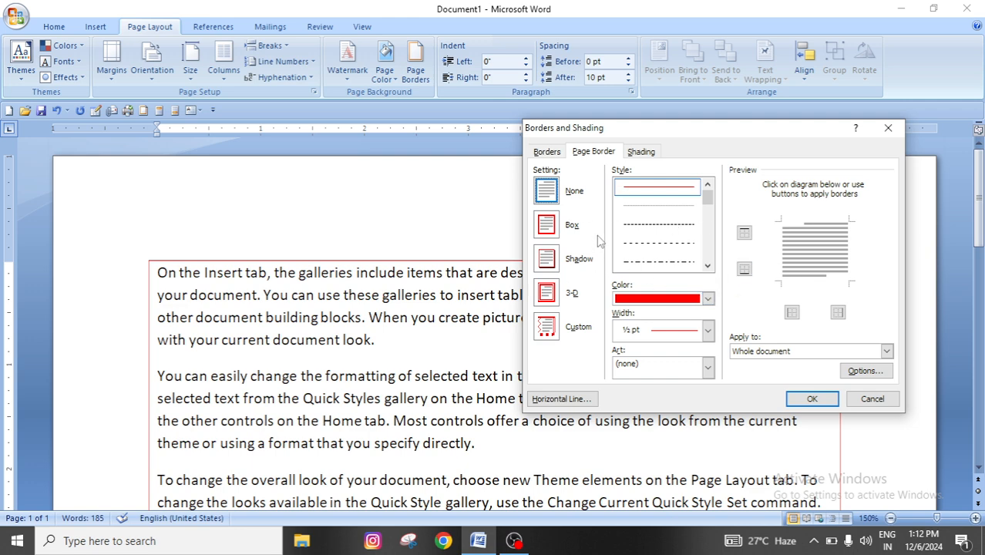
pyautogui.click(661, 376)
pyautogui.click(711, 433)
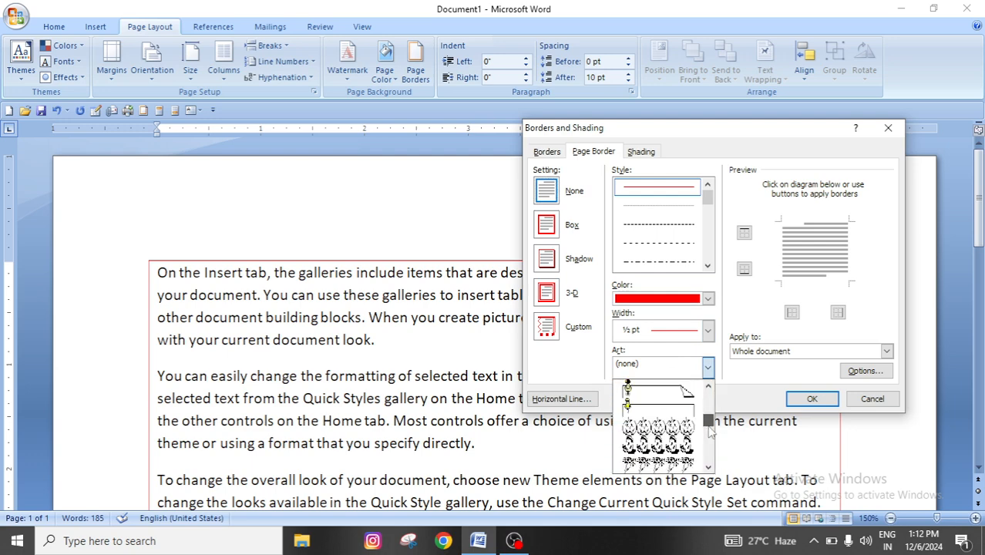
pyautogui.moveTo(710, 430); pyautogui.dragTo(709, 418)
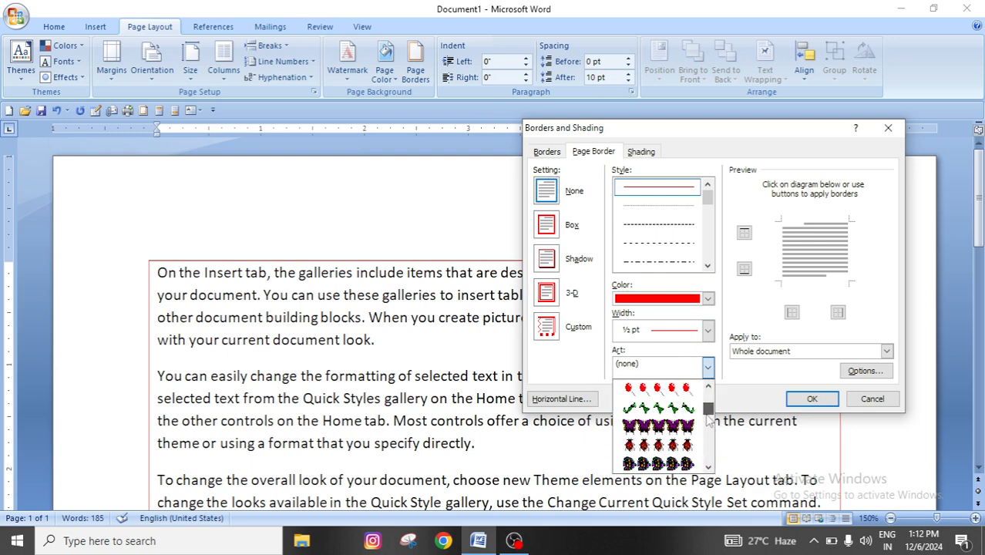
pyautogui.click(658, 426)
pyautogui.click(802, 400)
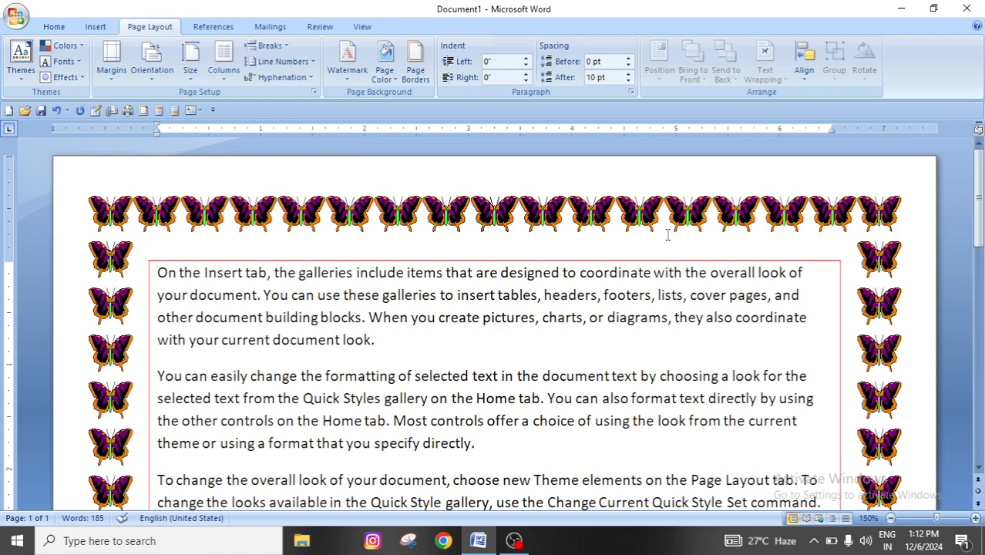
pyautogui.scroll(-6, 655, 304)
pyautogui.scroll(8, 657, 302)
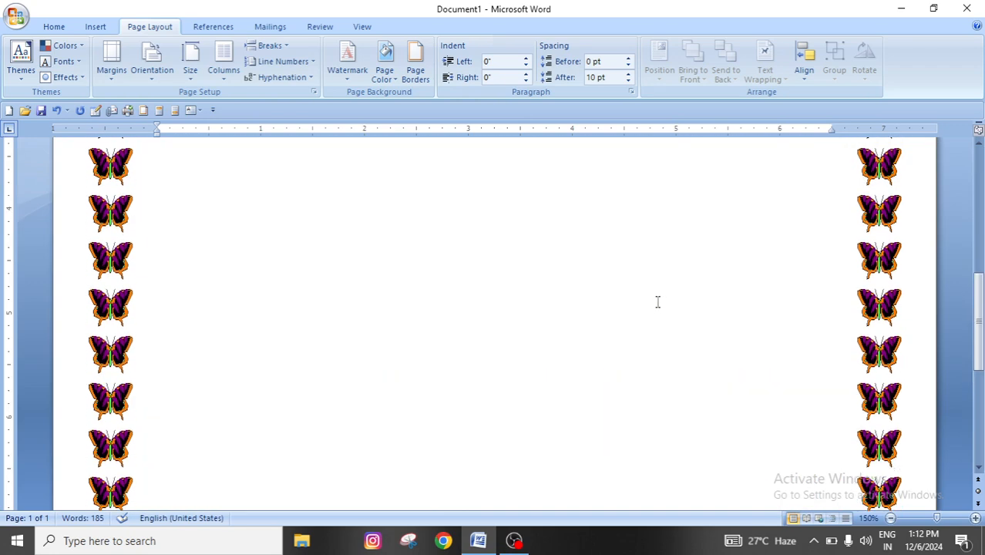
# - Remove the butterfly page border from the whole document by applying the None setting
pyautogui.click(52, 28)
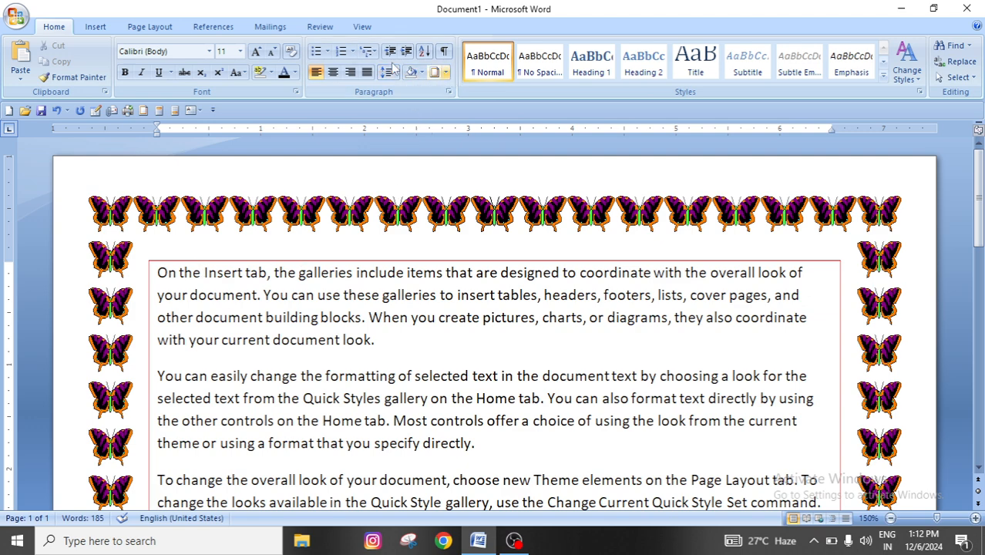
pyautogui.click(149, 28)
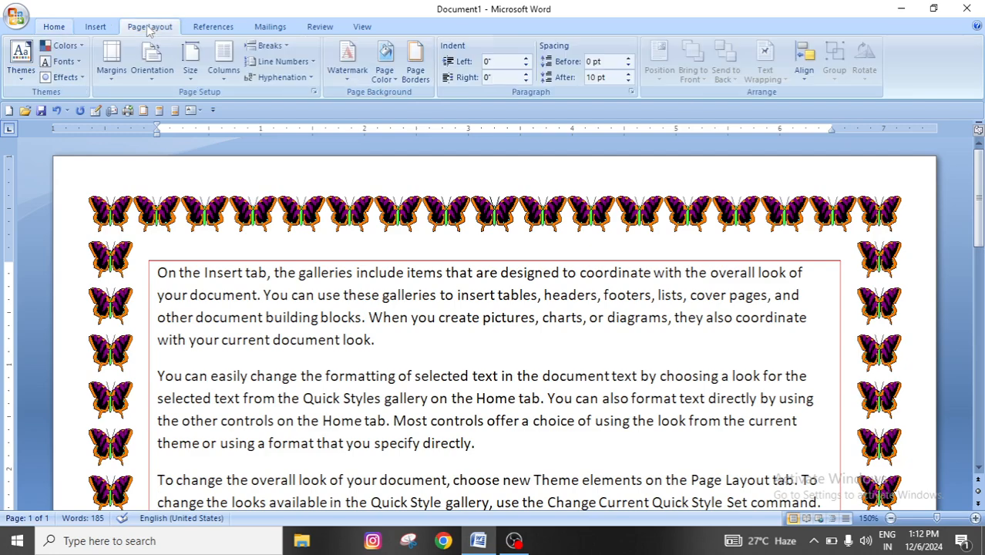
pyautogui.click(384, 70)
pyautogui.click(414, 70)
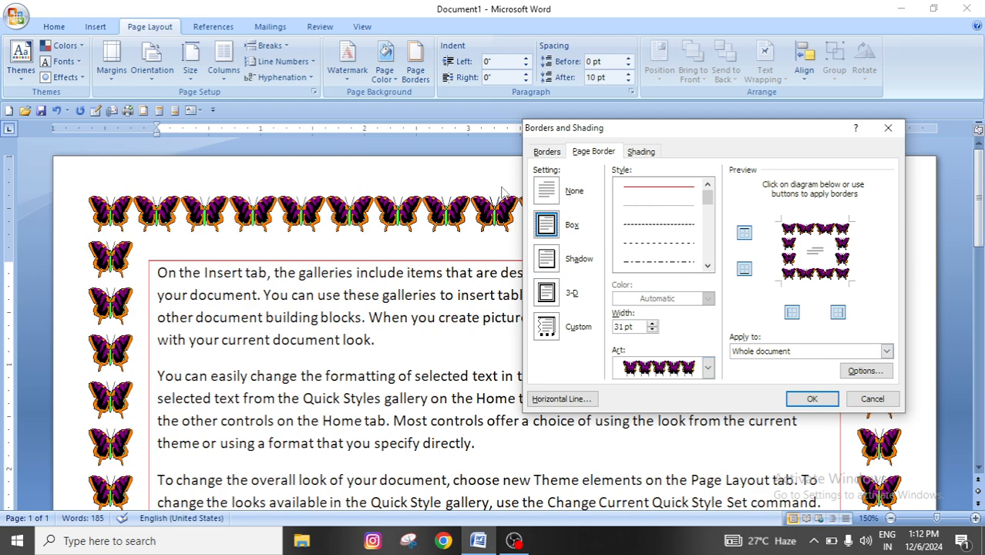
pyautogui.click(546, 188)
pyautogui.click(812, 398)
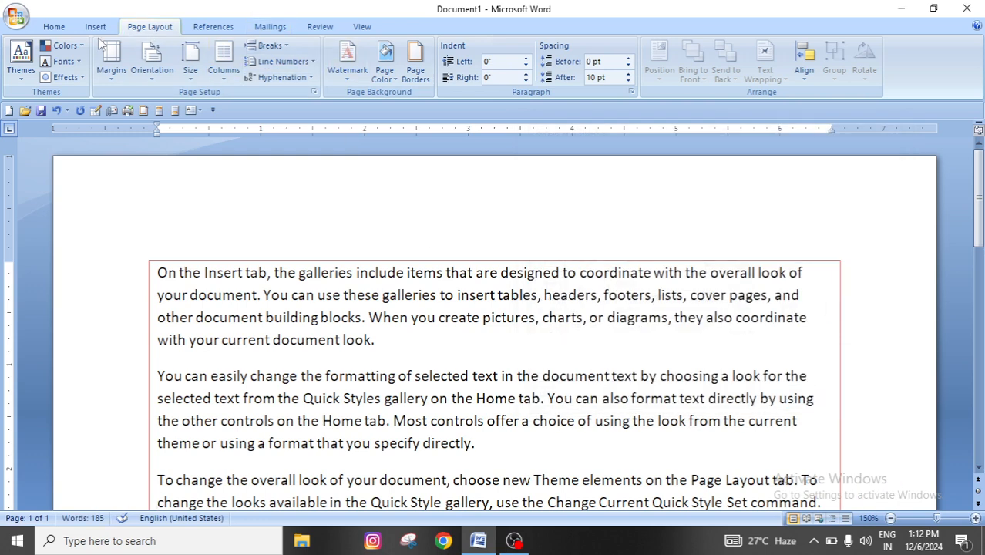
pyautogui.click(56, 27)
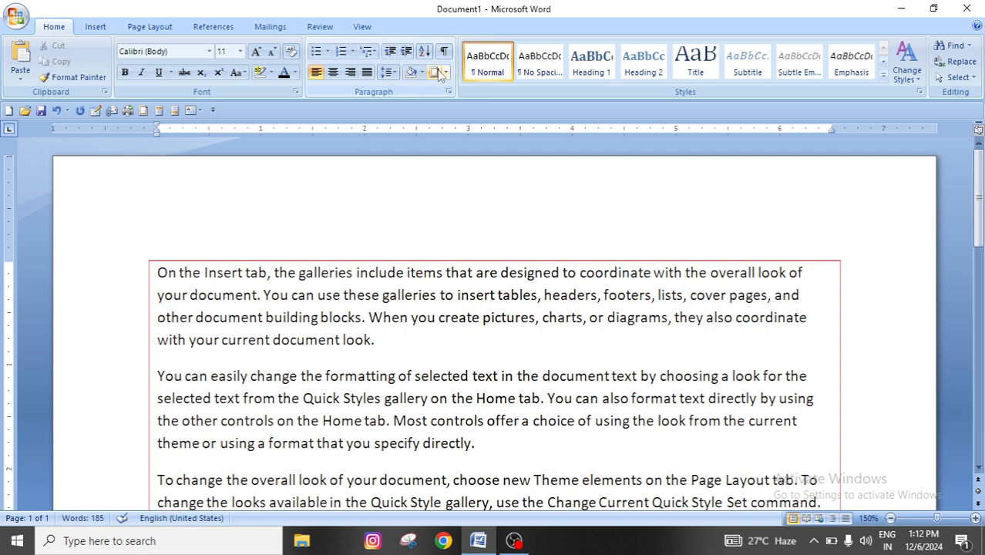
pyautogui.click(148, 29)
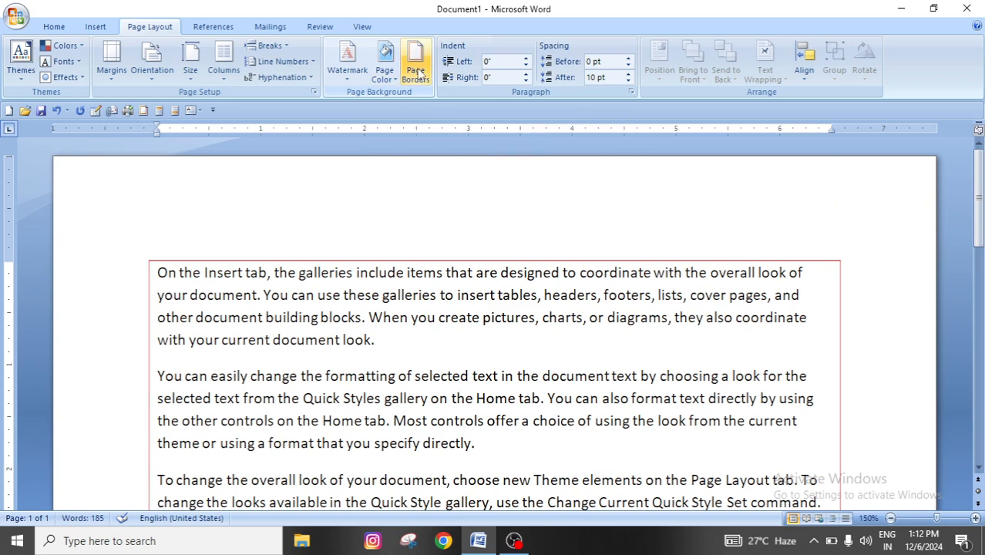
pyautogui.click(54, 27)
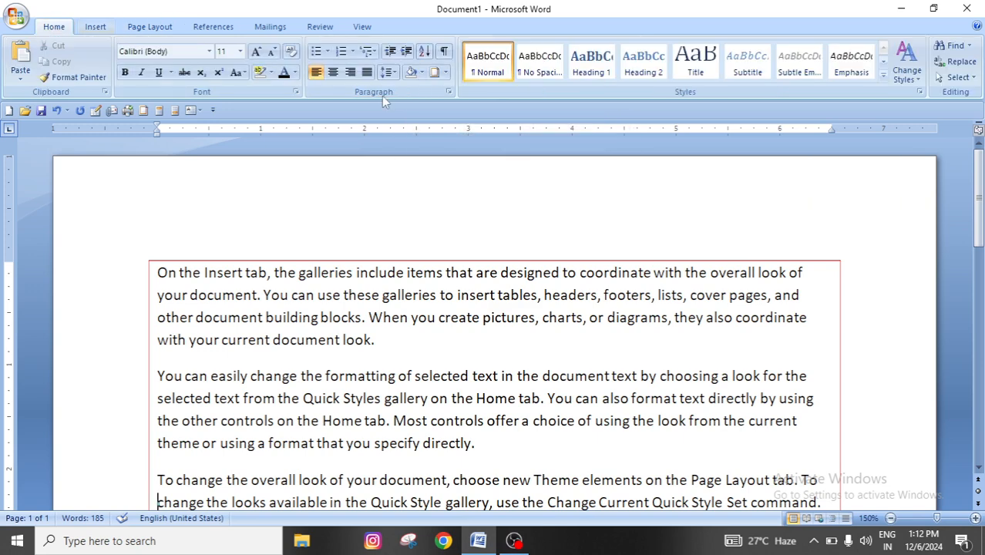
pyautogui.scroll(-3, 505, 366)
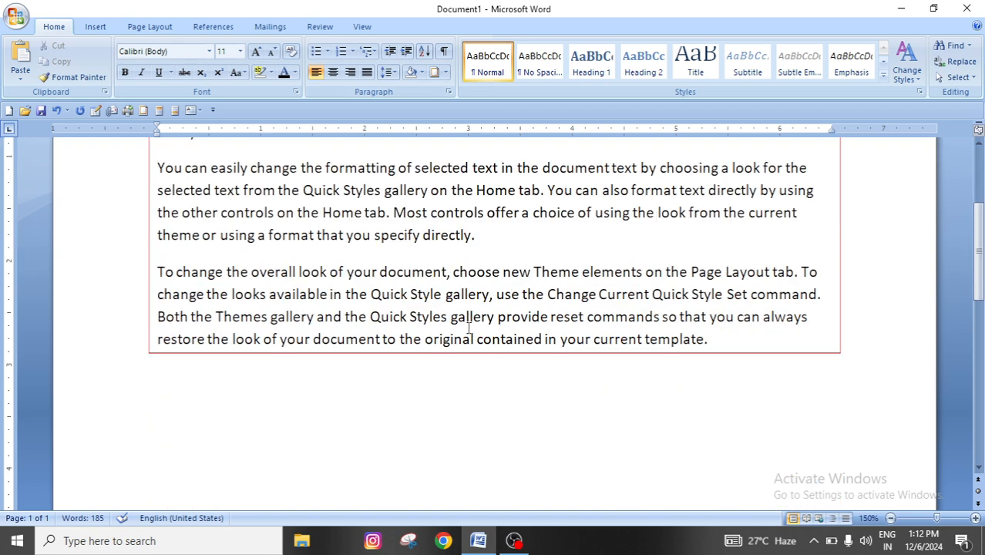
# - Undo back to the =rand() formula and regenerate the three sample paragraphs without any border
pyautogui.scroll(3, 469, 328)
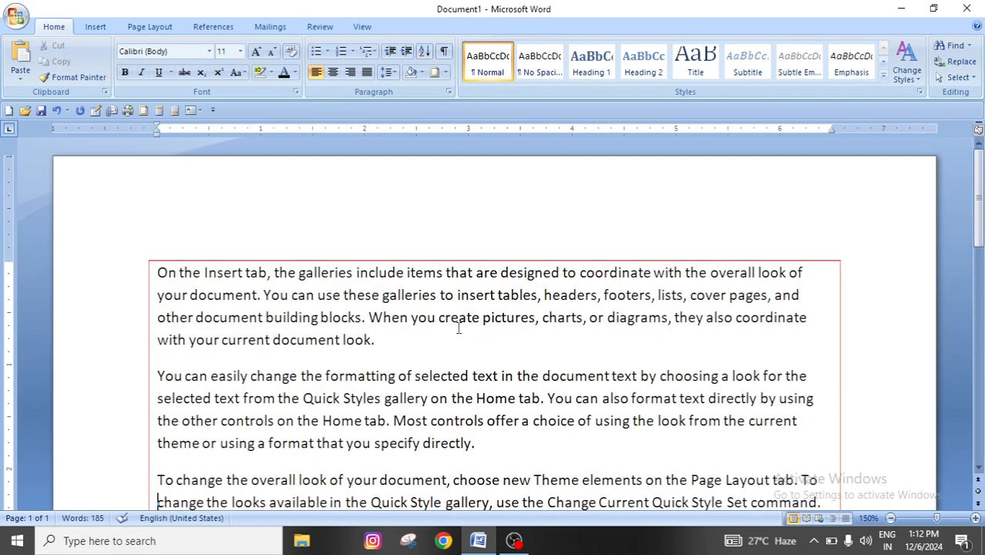
pyautogui.hotkey('ctrl', 'z')
pyautogui.hotkey('ctrl', 'z')
pyautogui.hotkey('ctrl', 'z')
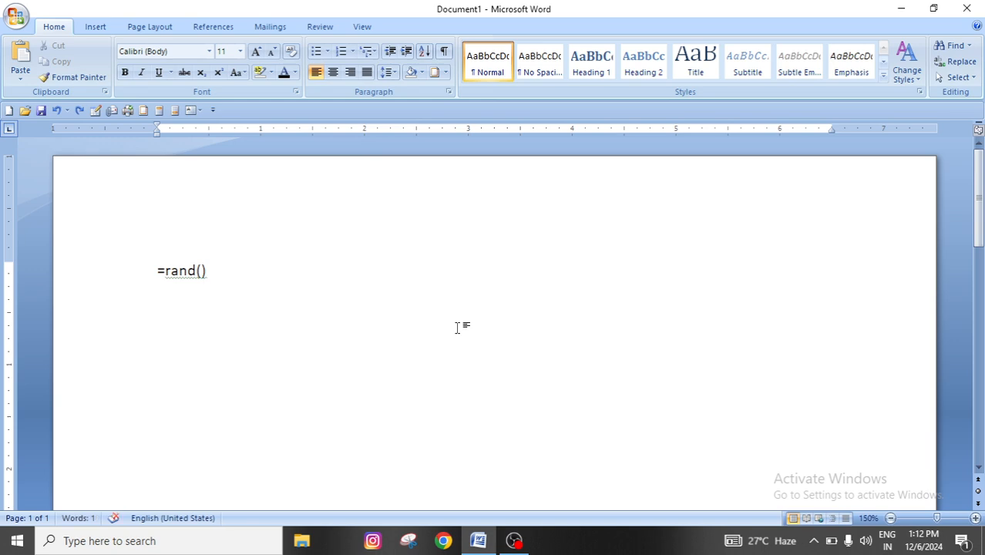
pyautogui.press('Return')
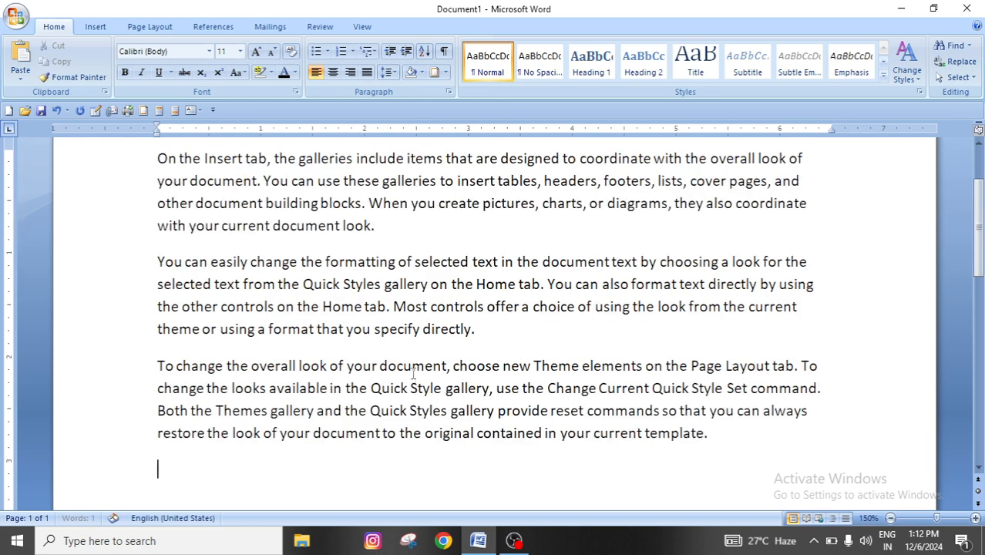
pyautogui.scroll(2, 417, 377)
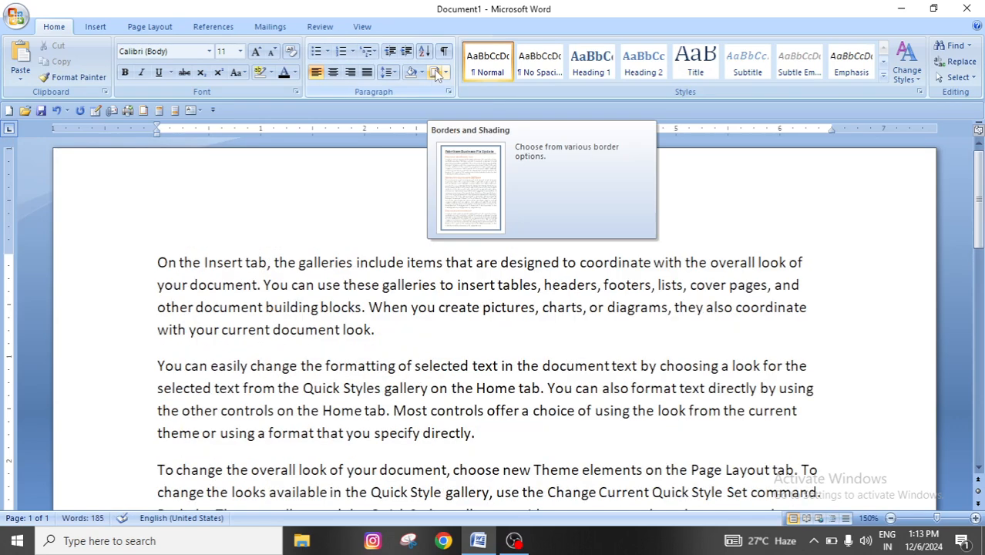
pyautogui.click(133, 29)
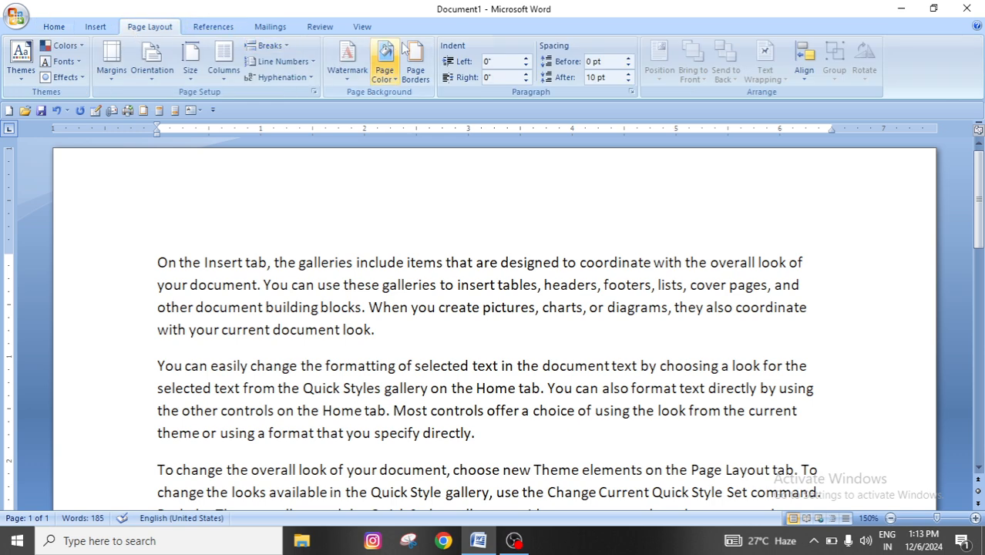
pyautogui.click(54, 26)
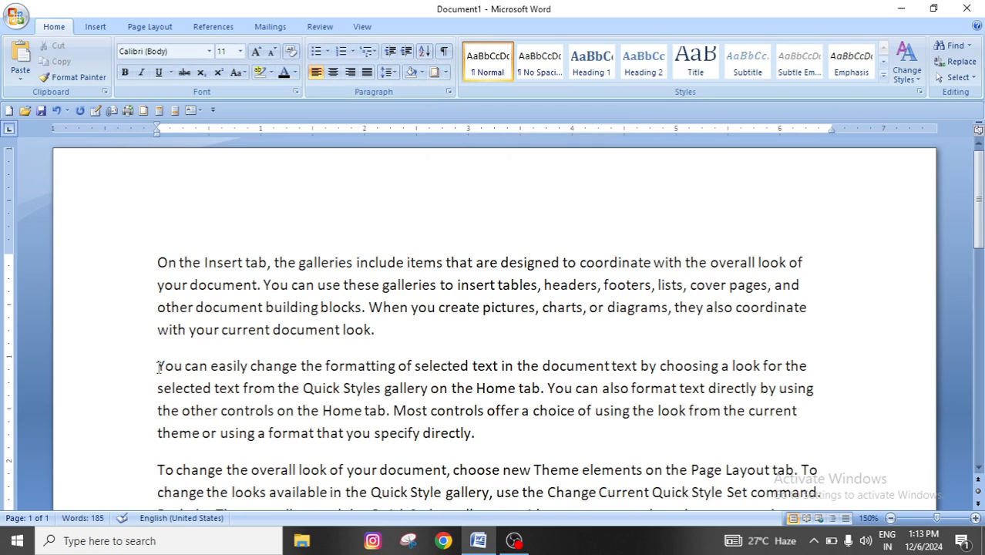
pyautogui.click(163, 30)
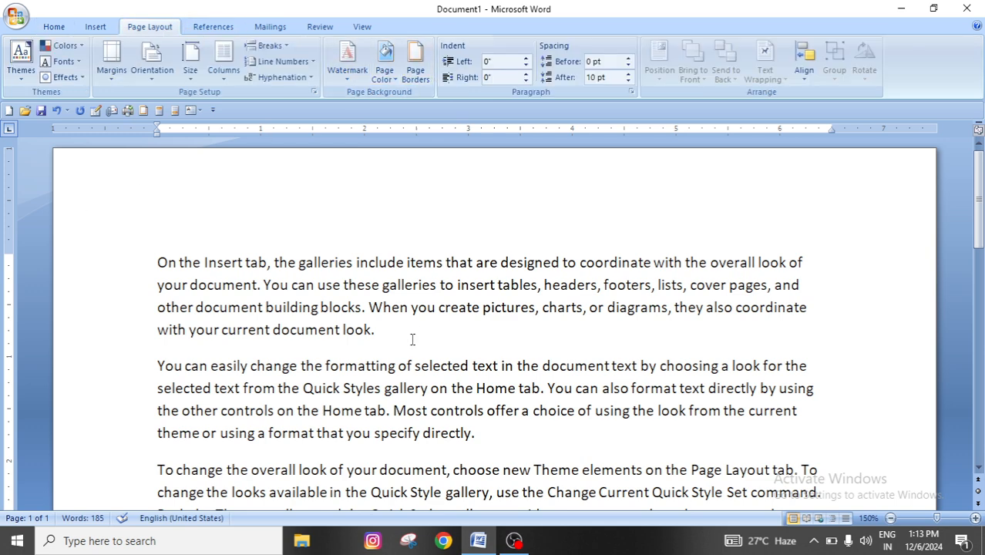
pyautogui.click(54, 28)
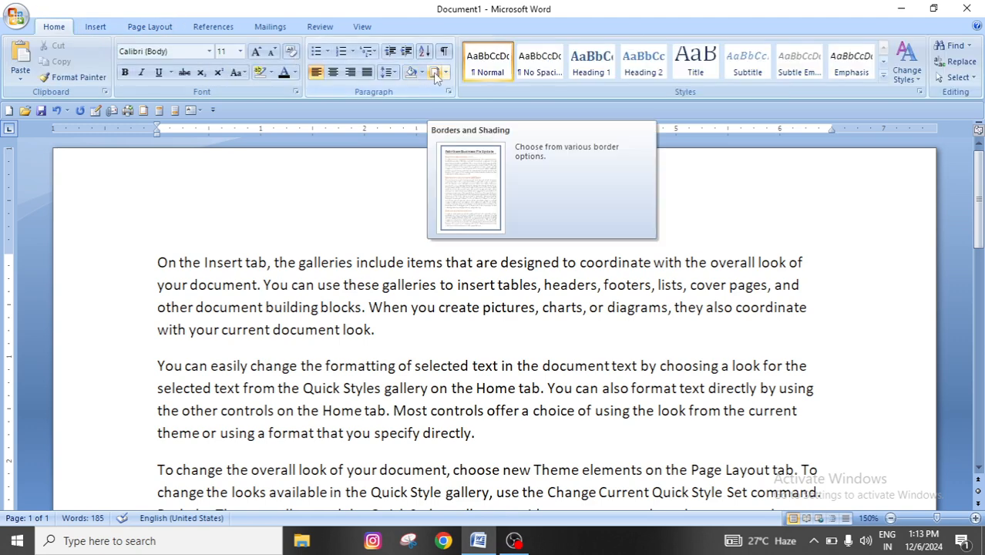
# - Apply a red ½ pt Box border to the second paragraph and deselect the text
pyautogui.moveTo(159, 367); pyautogui.dragTo(489, 438)
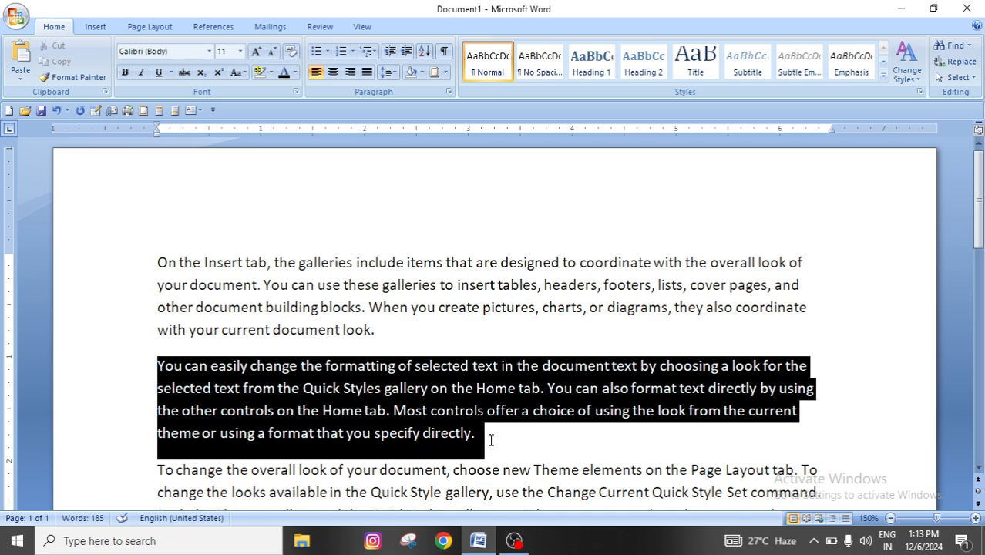
pyautogui.click(434, 71)
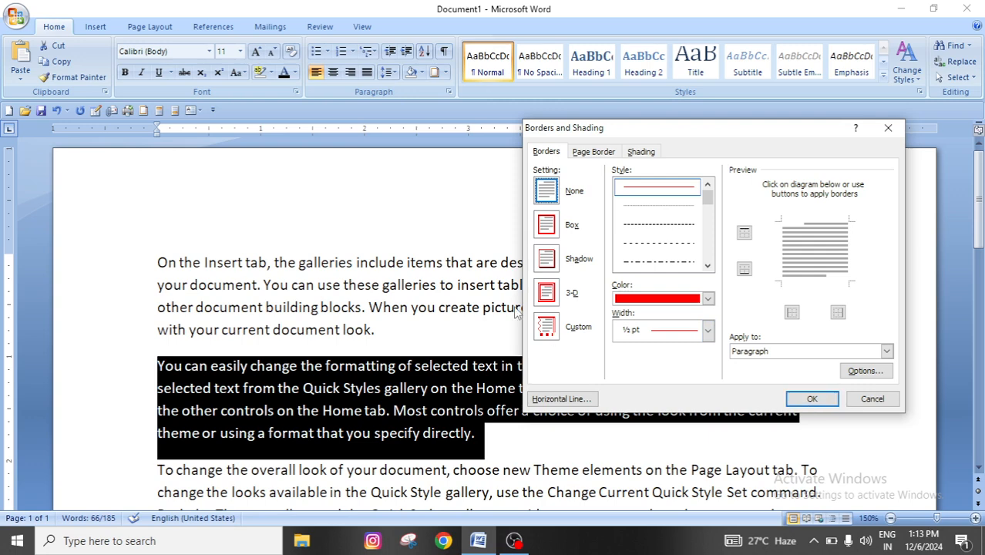
pyautogui.click(547, 226)
pyautogui.click(811, 399)
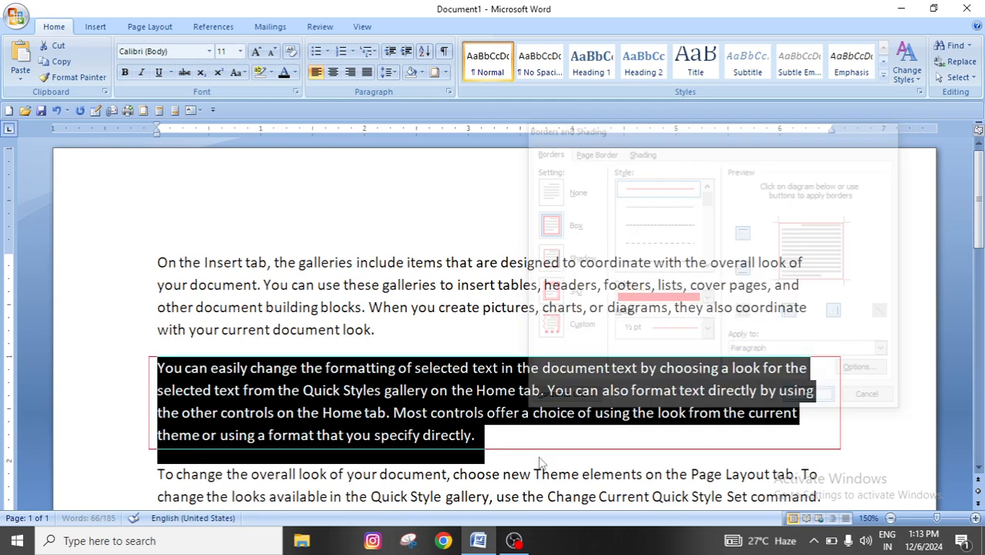
pyautogui.click(535, 493)
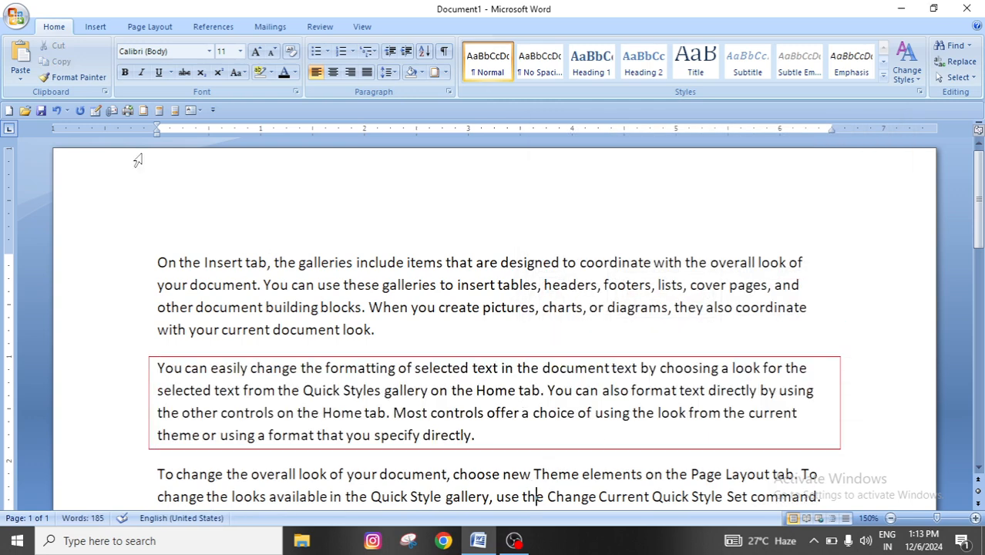
# - Add a Box page border with the dark purple and white patterned art, 10 pt wide, to the whole document
pyautogui.click(154, 26)
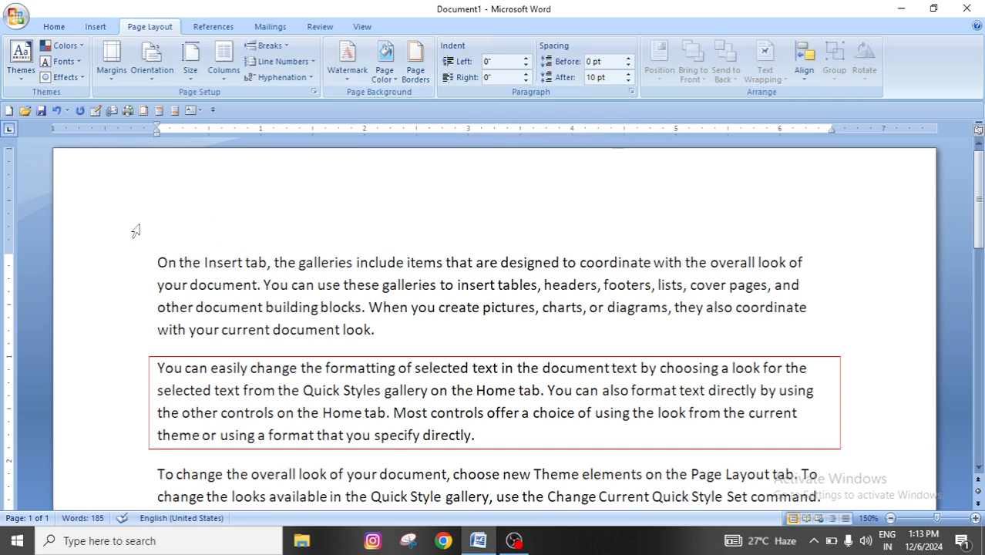
pyautogui.click(416, 60)
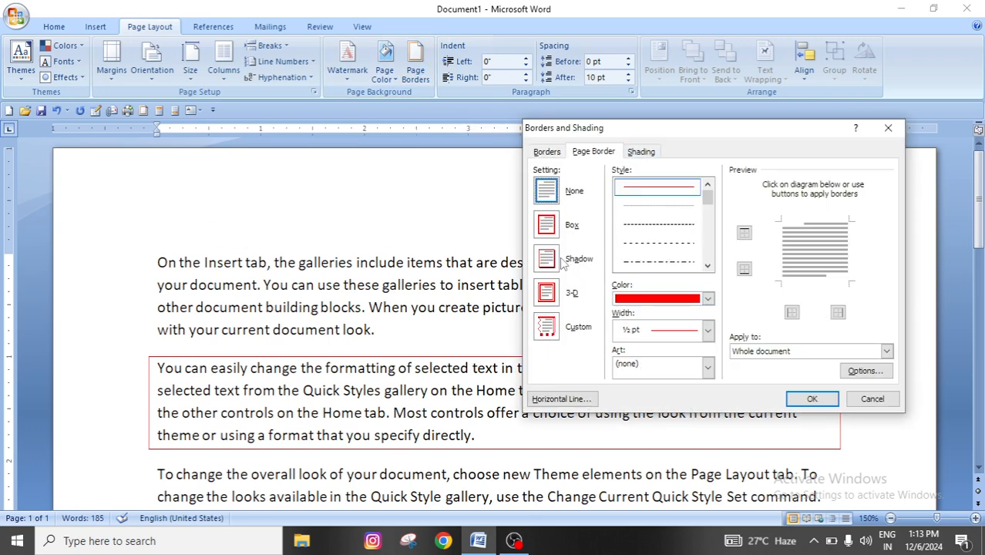
pyautogui.click(547, 224)
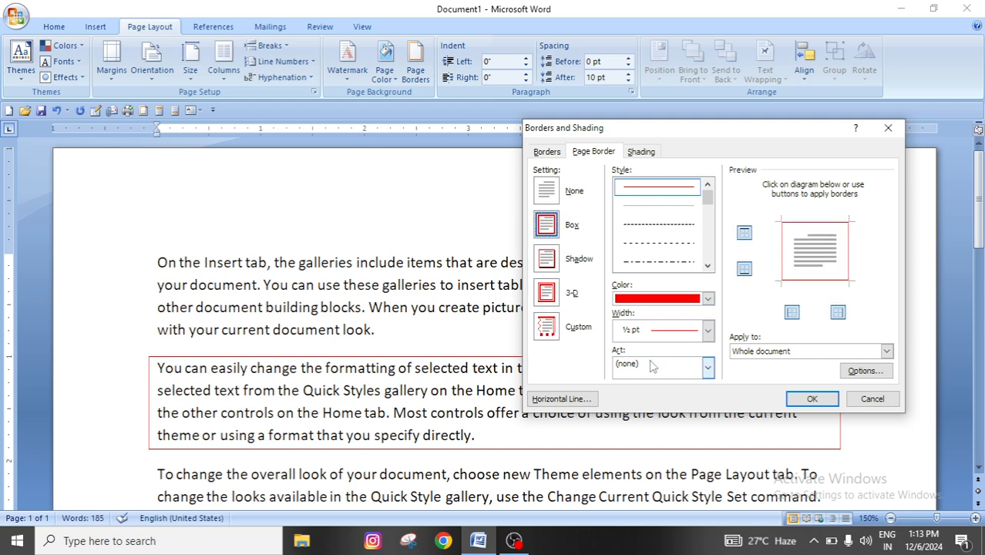
pyautogui.click(708, 368)
pyautogui.moveTo(708, 395); pyautogui.dragTo(707, 420)
pyautogui.click(658, 402)
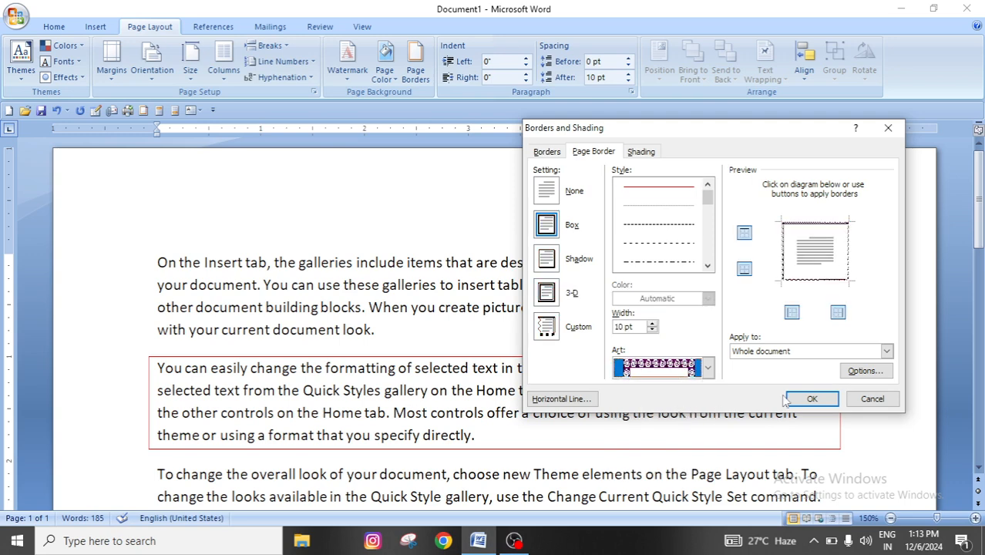
pyautogui.click(812, 399)
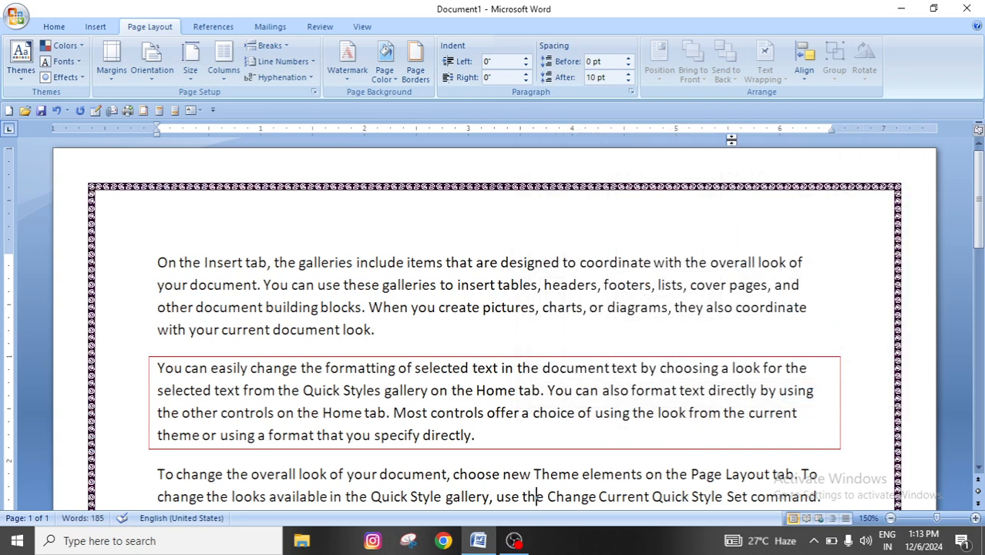
pyautogui.scroll(1, 282, 384)
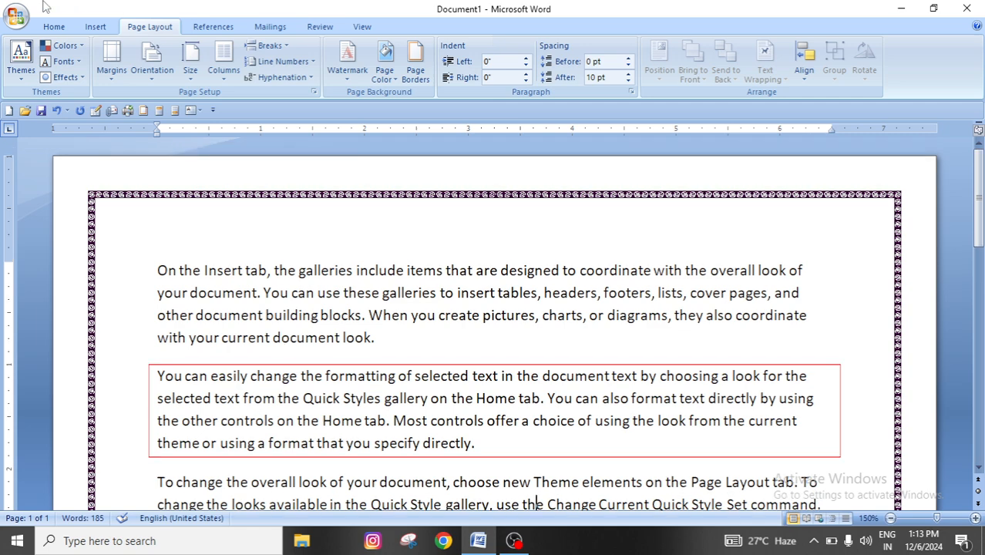
# - Undo the art page border and the box border around the second paragraph
pyautogui.click(54, 26)
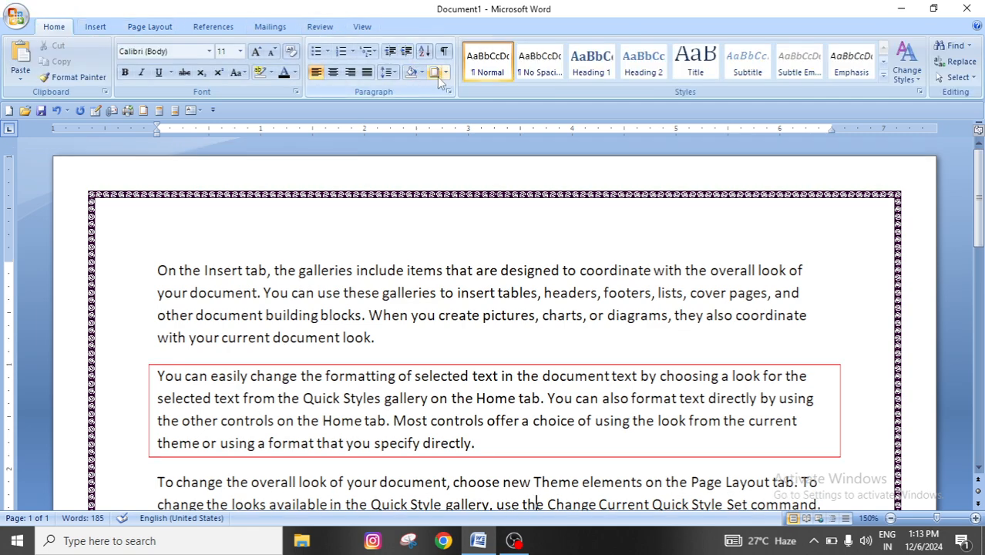
pyautogui.click(152, 27)
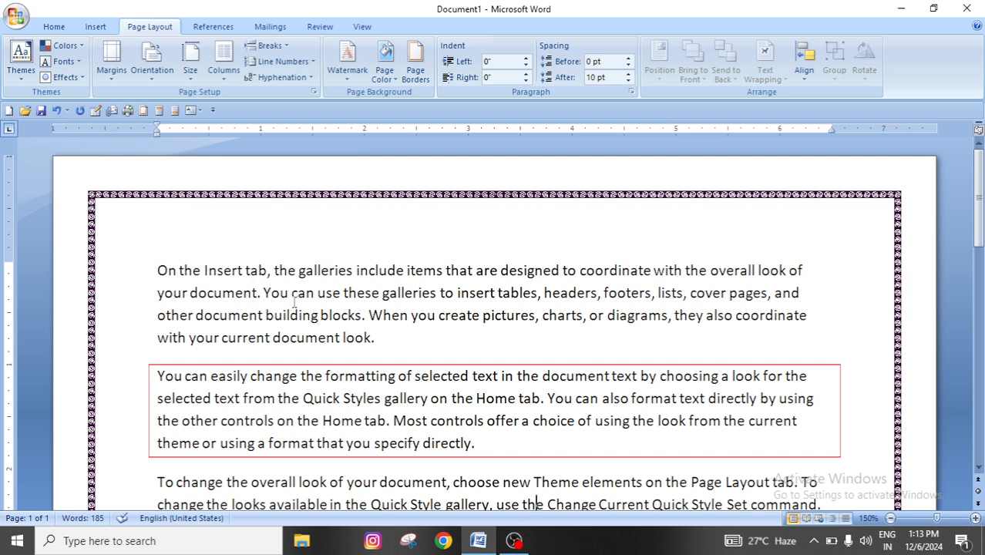
pyautogui.hotkey('ctrl', 'z')
pyautogui.hotkey('ctrl', 'z')
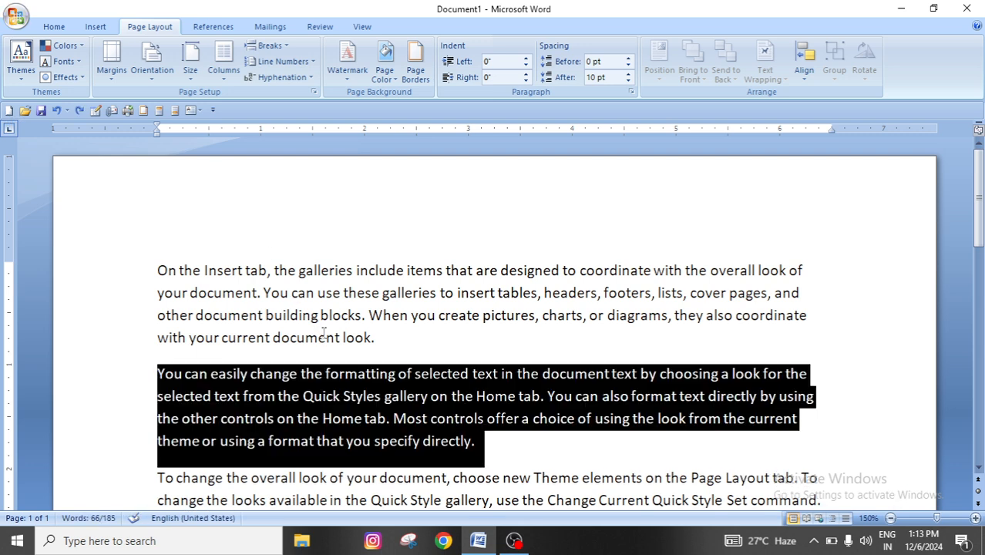